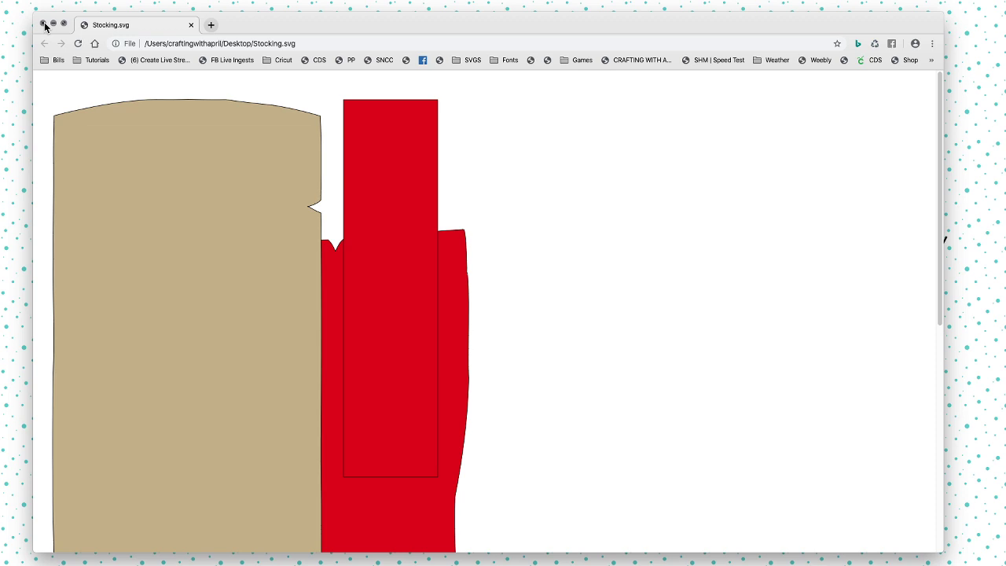
Close the browser window that shows Stocking.svg.
click(44, 25)
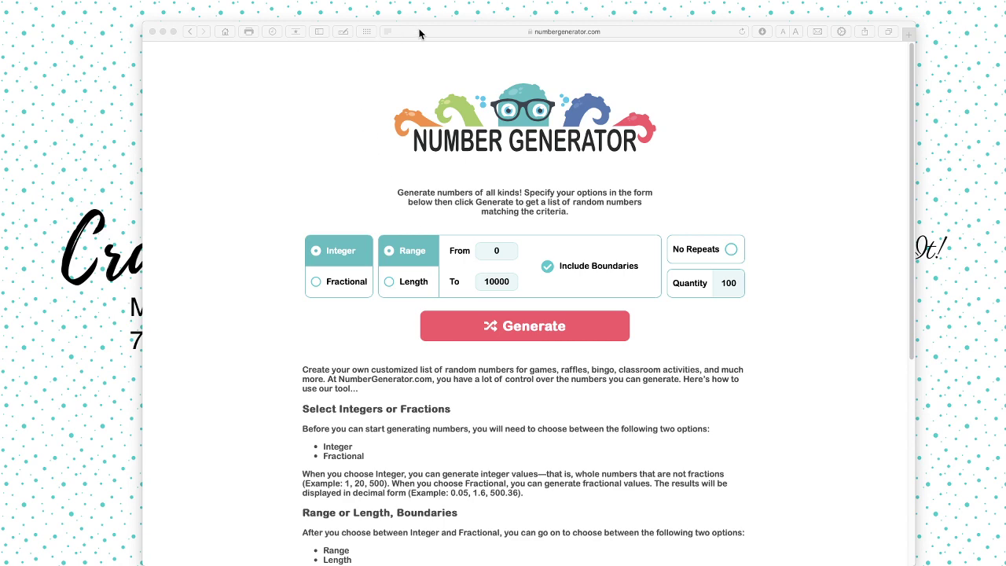
Generate a single random integer from 0 to 932 with no repeats, including the boundaries.
drag(417, 32, 406, 17)
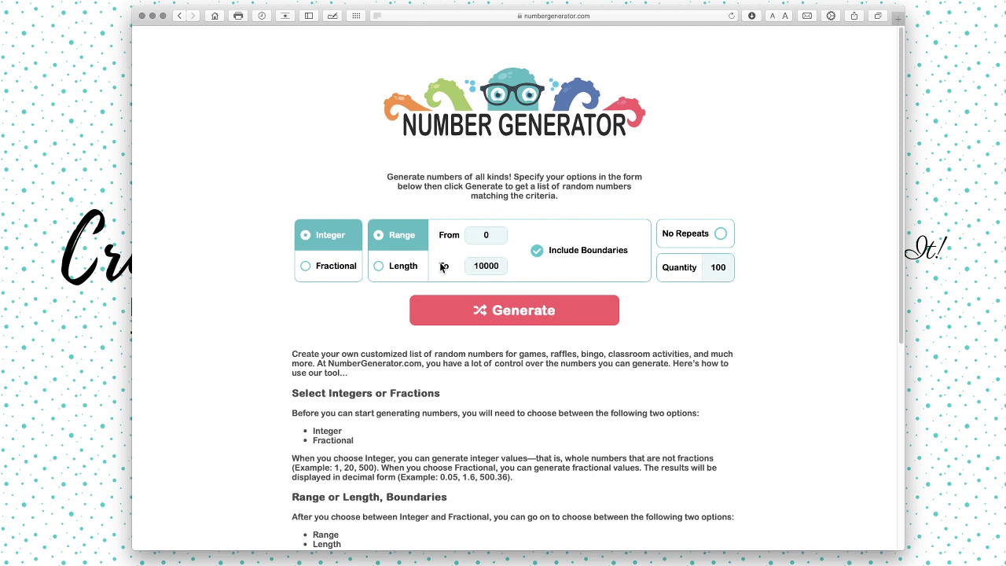
double_click(488, 264)
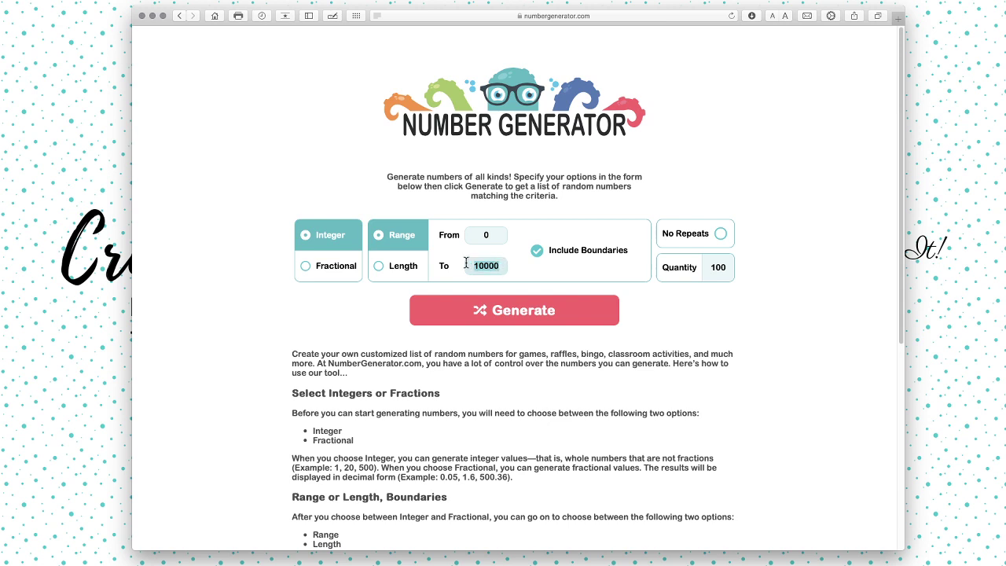
text(932)
click(720, 234)
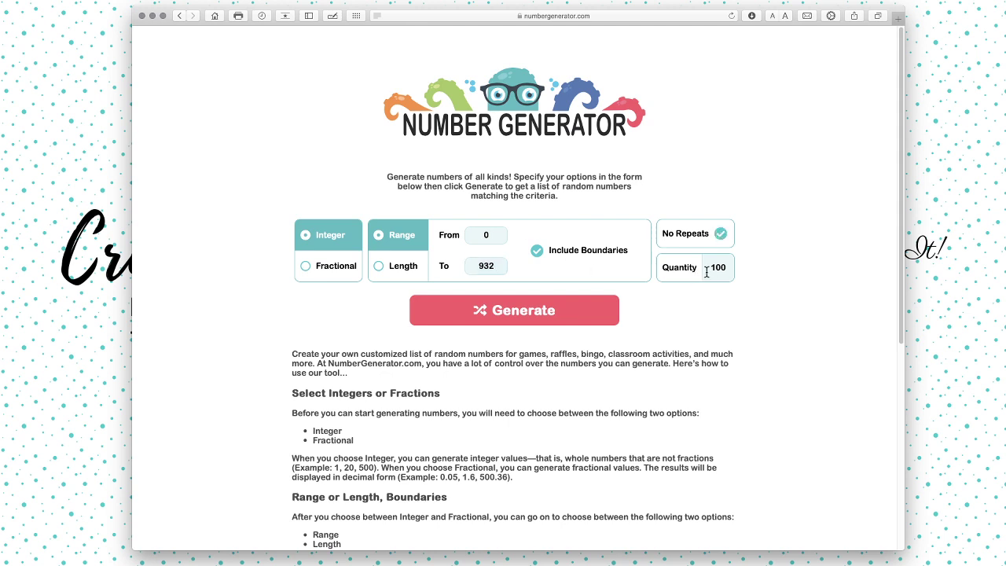
drag(706, 272, 750, 264)
text(1)
click(528, 315)
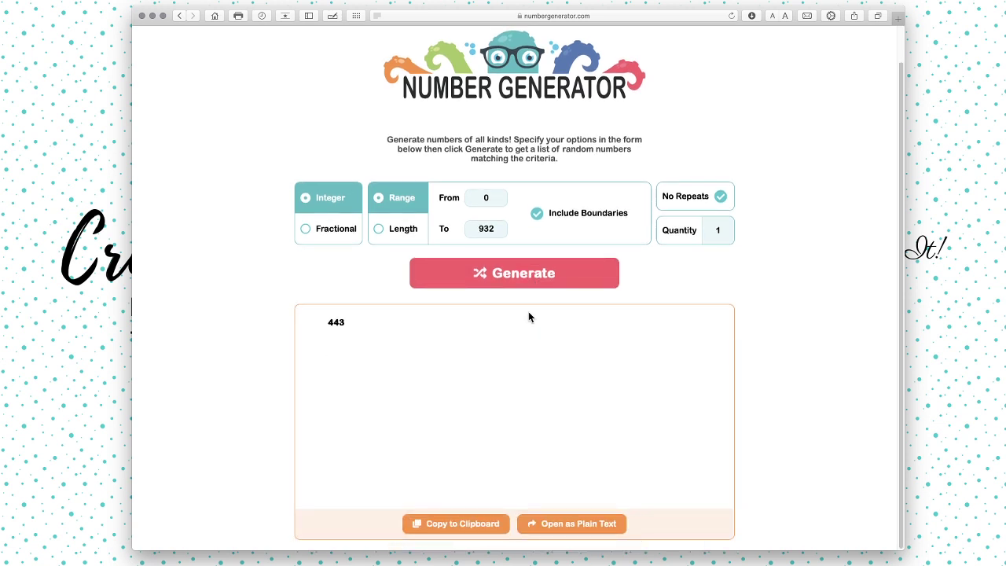
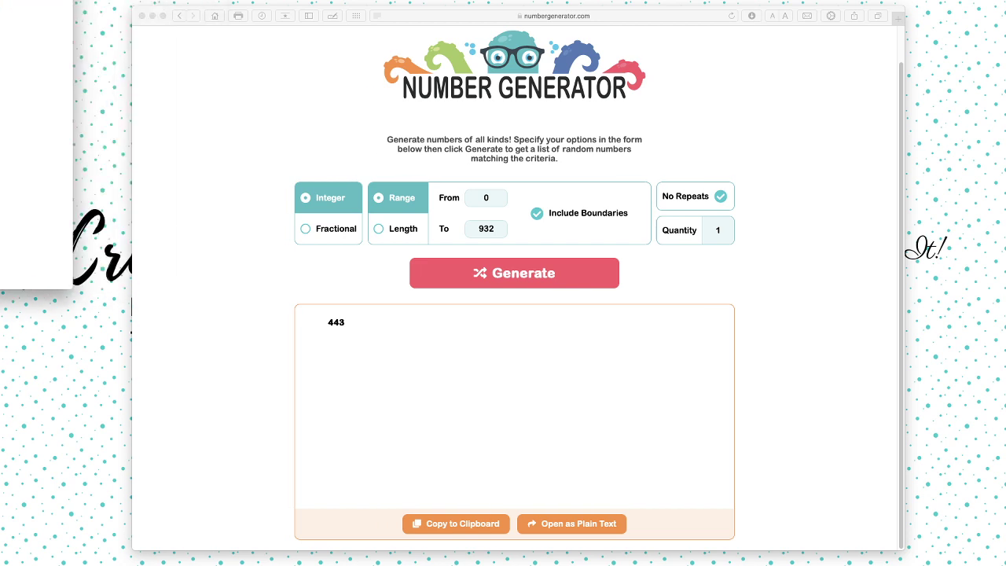
Switch to Cricut Design Space, place its window over the number generator and start a new project.
drag(460, 30, 512, 110)
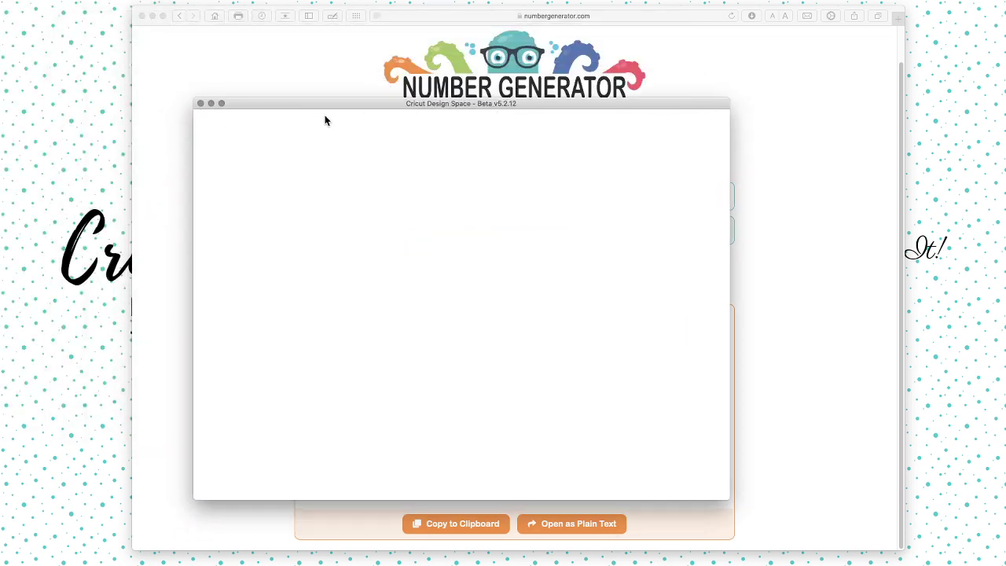
drag(256, 105, 277, 88)
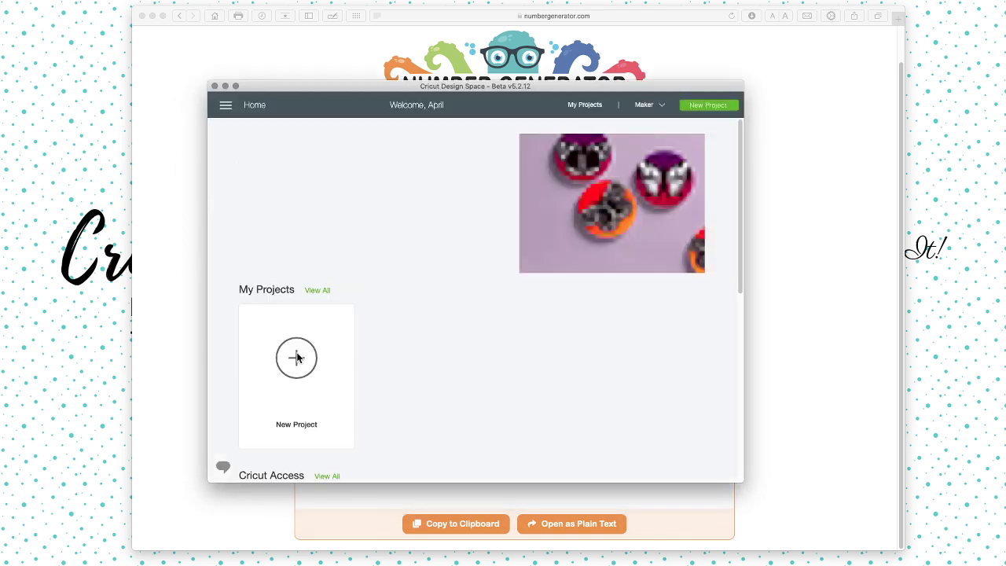
click(297, 360)
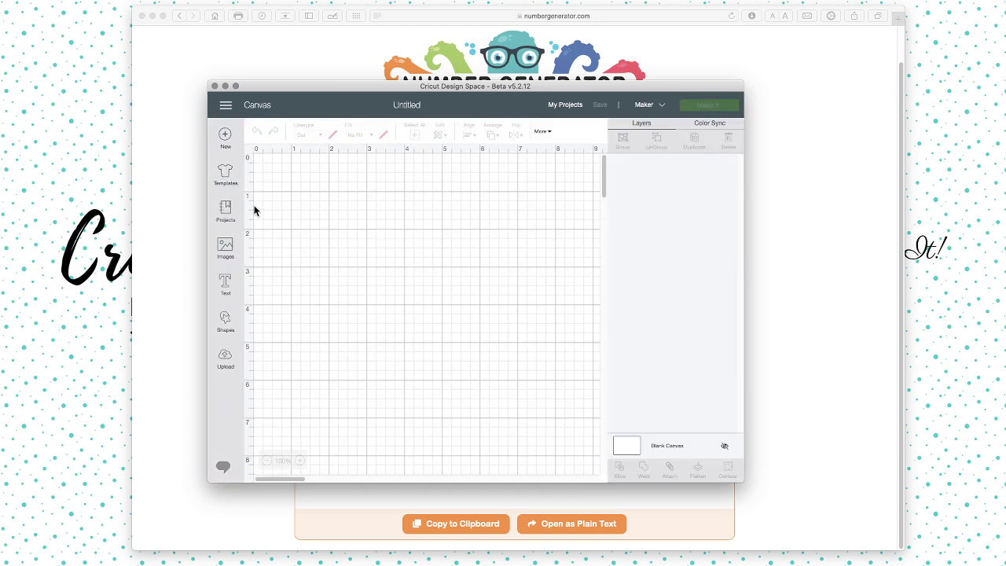
Search the image library for "monogram".
click(226, 247)
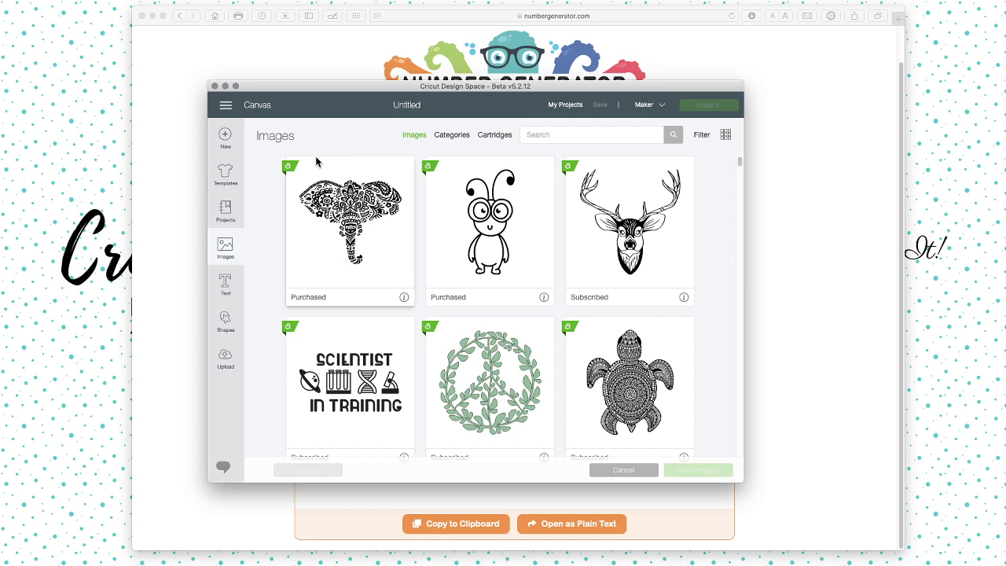
click(226, 247)
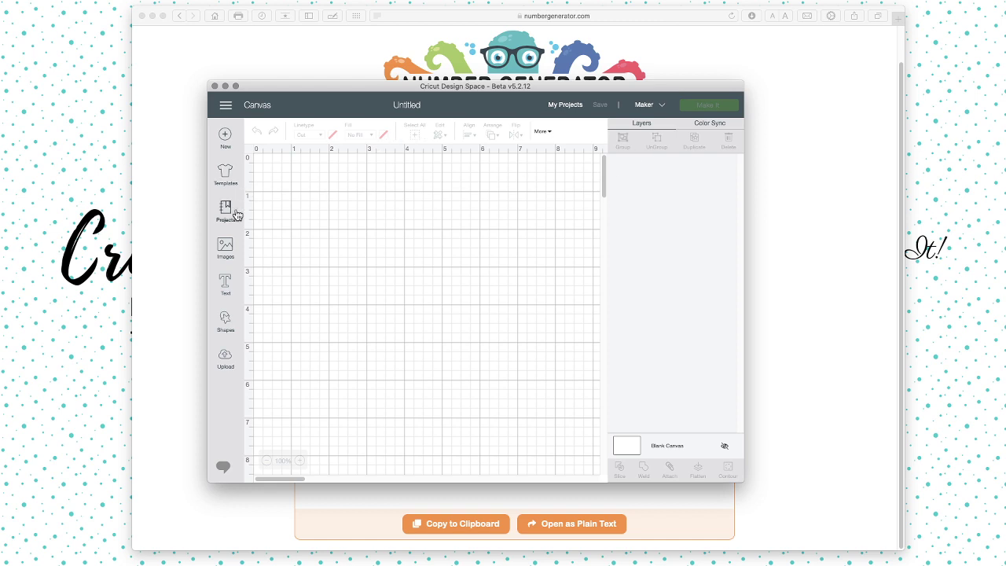
click(226, 249)
click(560, 135)
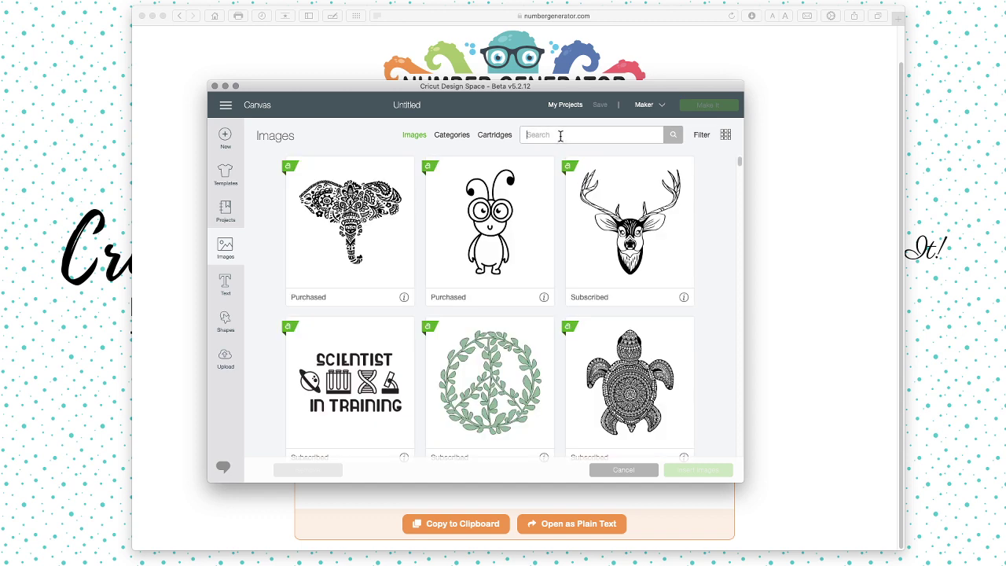
text(onogram)
key(Return)
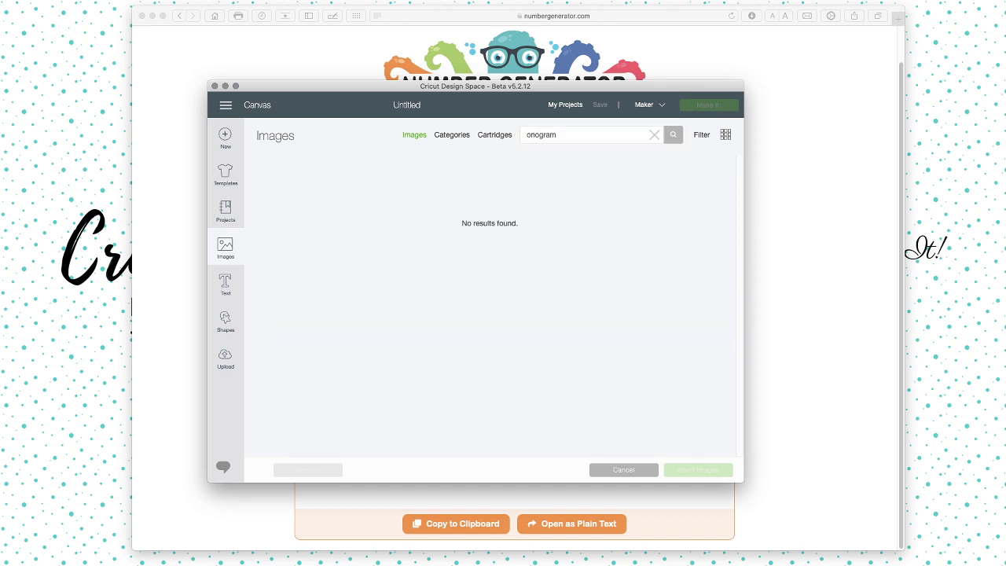
double_click(523, 134)
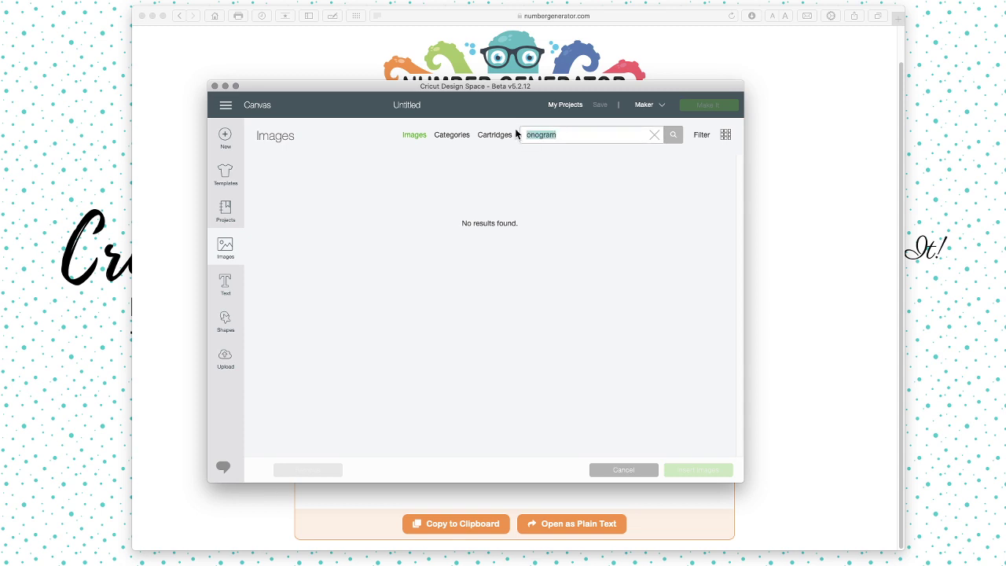
text(m)
key(Return)
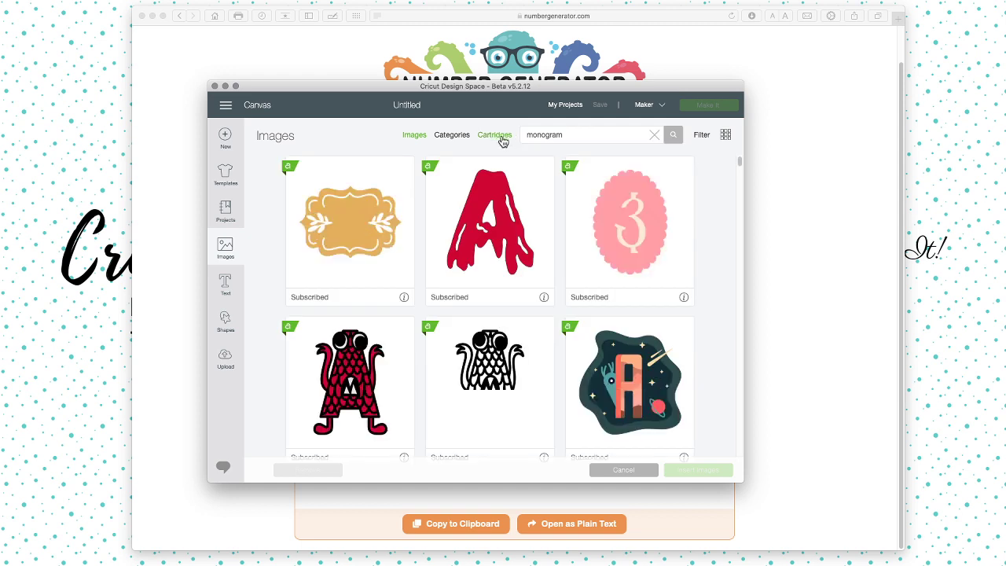
Look through the individual monogram letter and number images for a suitable style.
scroll(462, 236, down, 10)
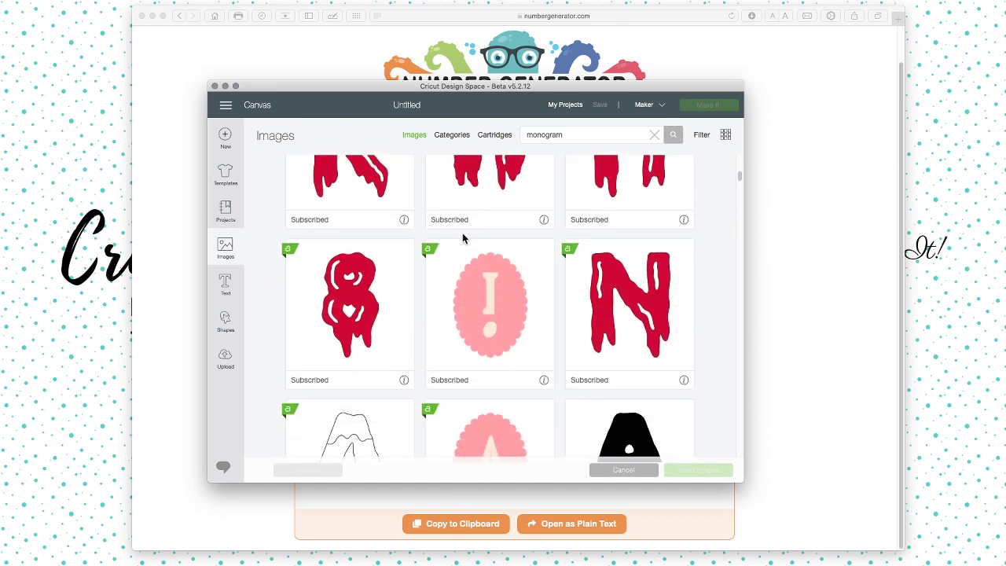
scroll(462, 239, down, 5)
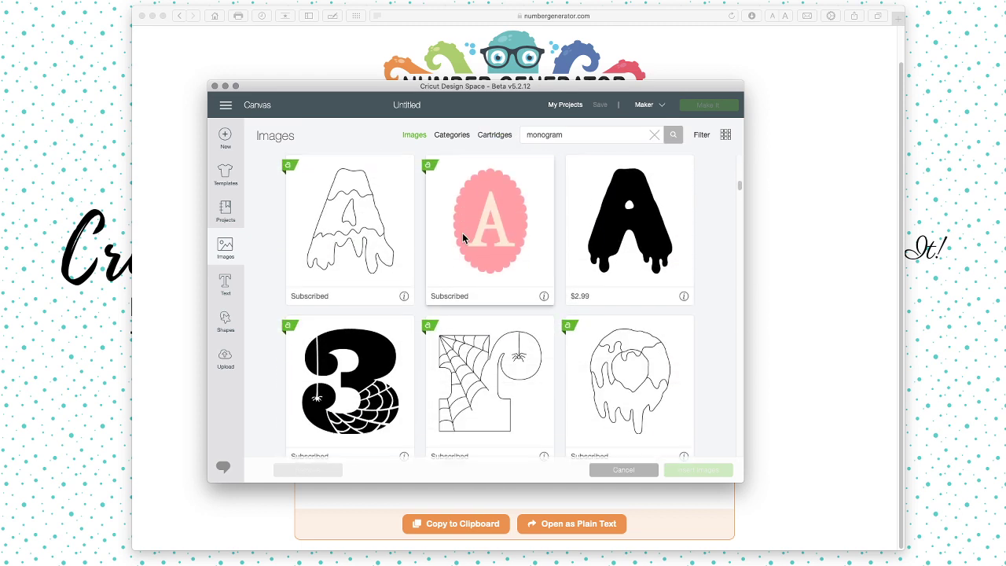
scroll(462, 238, down, 11)
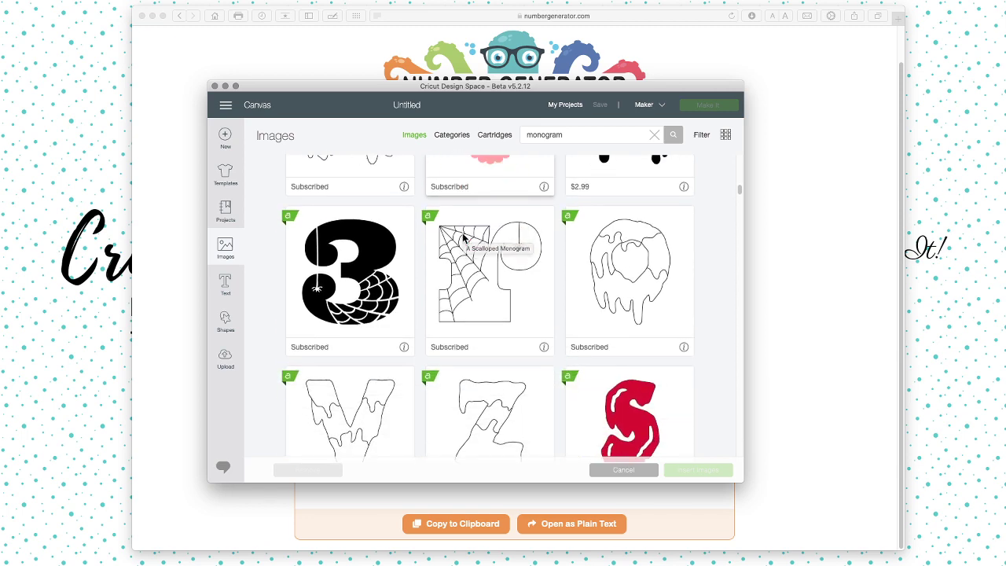
scroll(463, 238, down, 10)
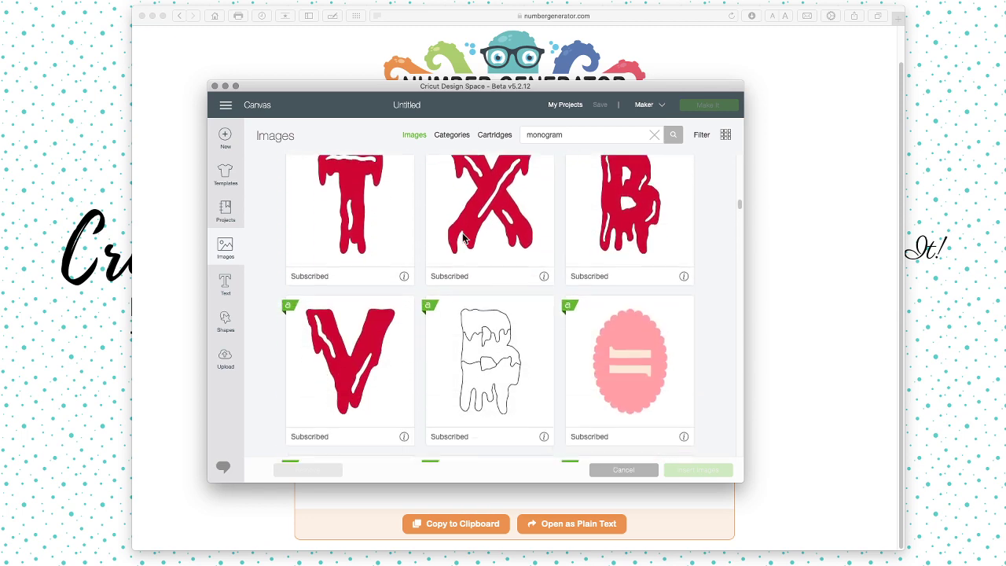
scroll(462, 232, down, 7)
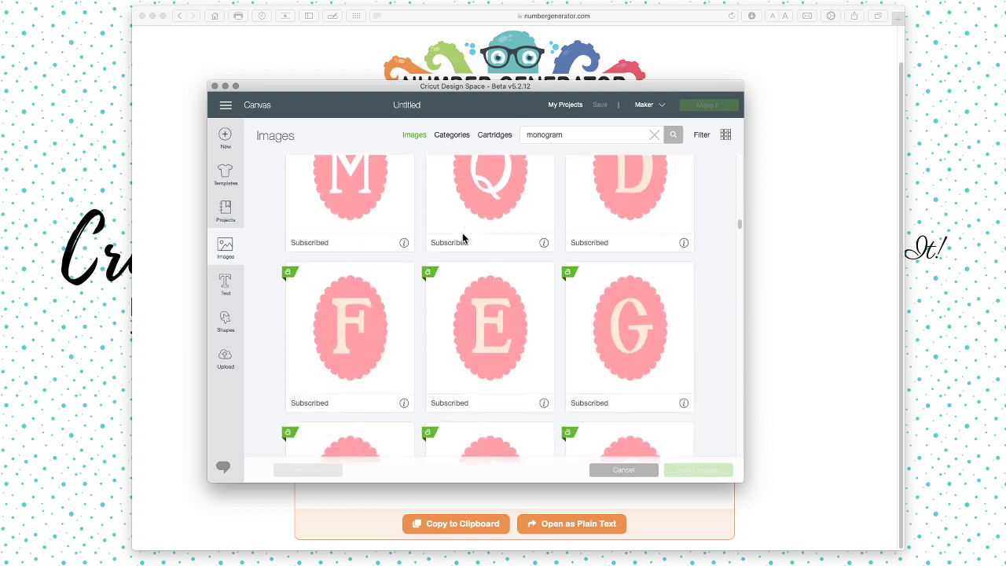
click(575, 136)
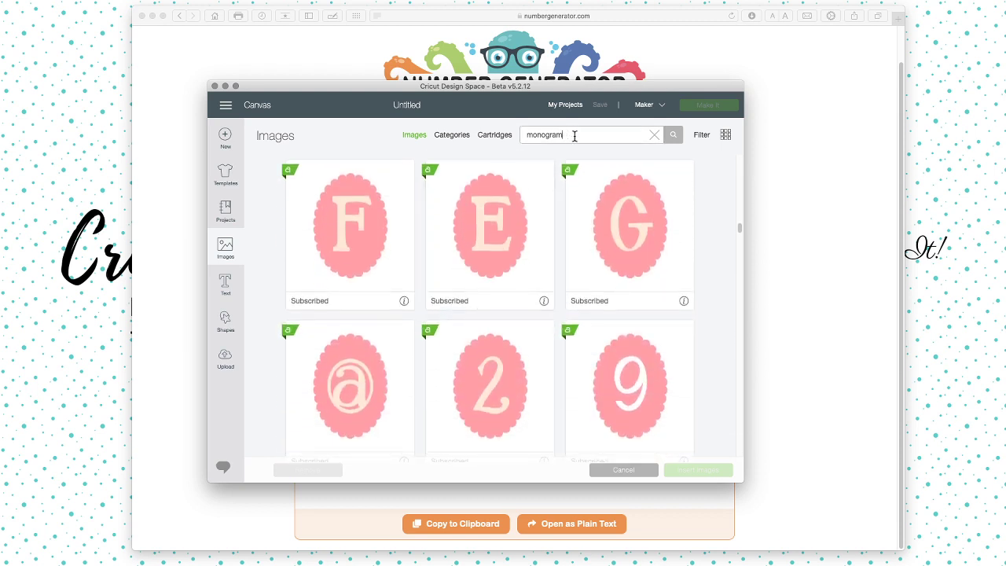
drag(566, 134, 501, 136)
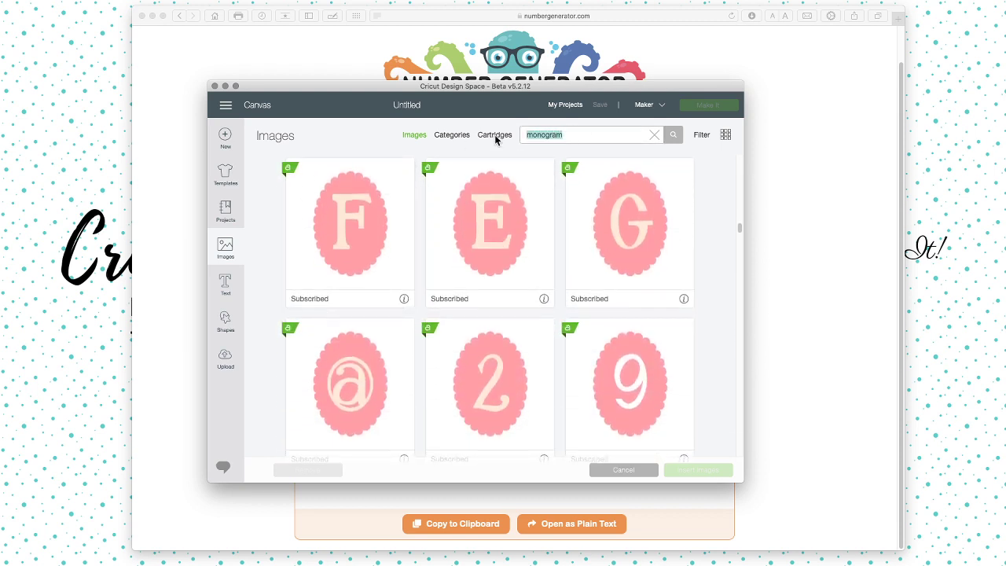
Switch the image library to cartridges and look through the available image sets.
click(493, 137)
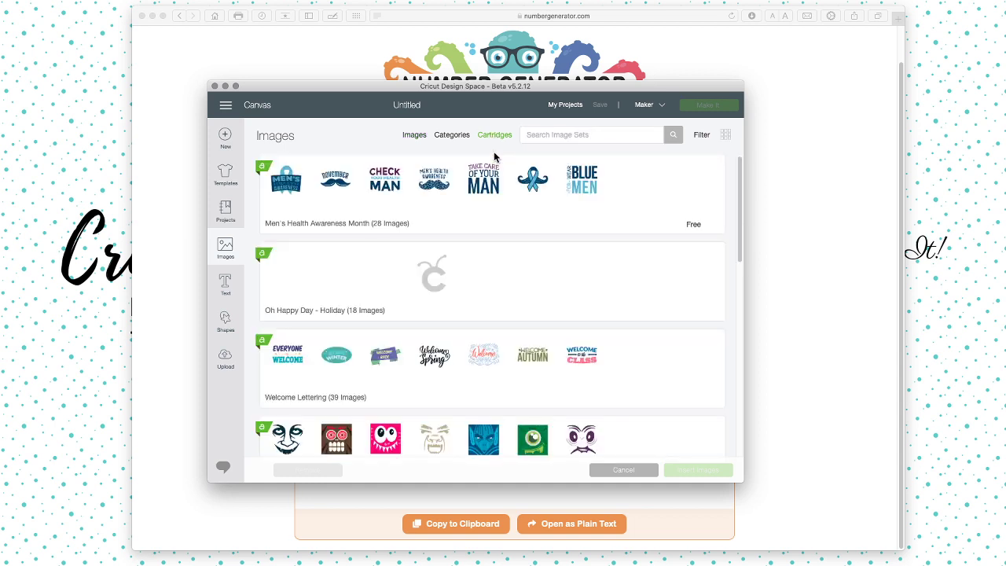
scroll(652, 188, down, 2)
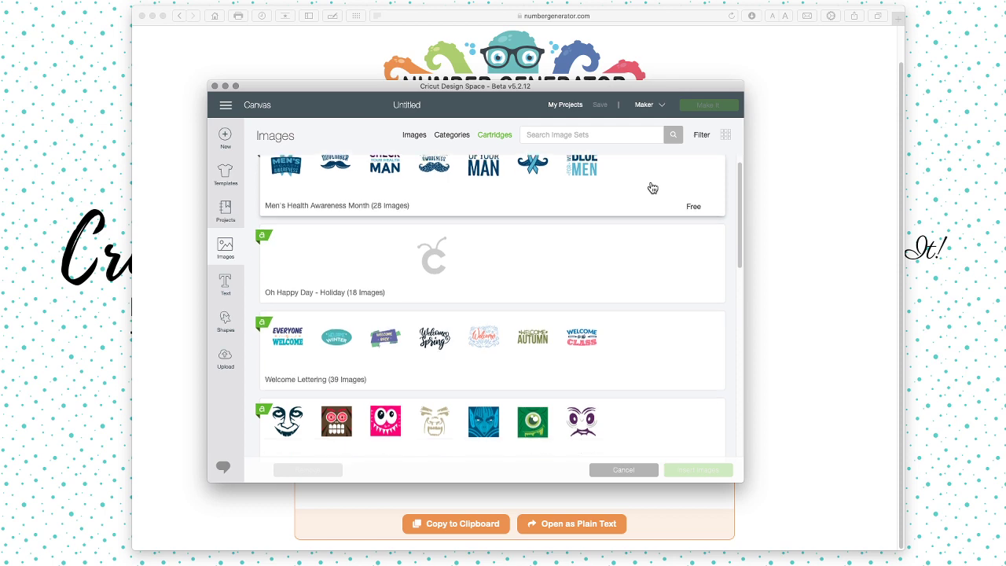
scroll(653, 187, down, 5)
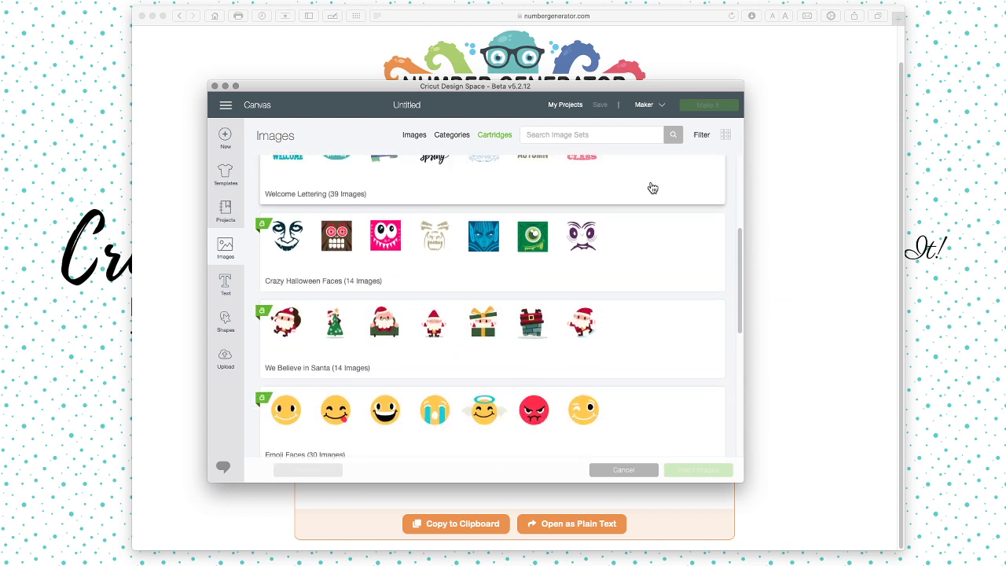
scroll(652, 188, down, 14)
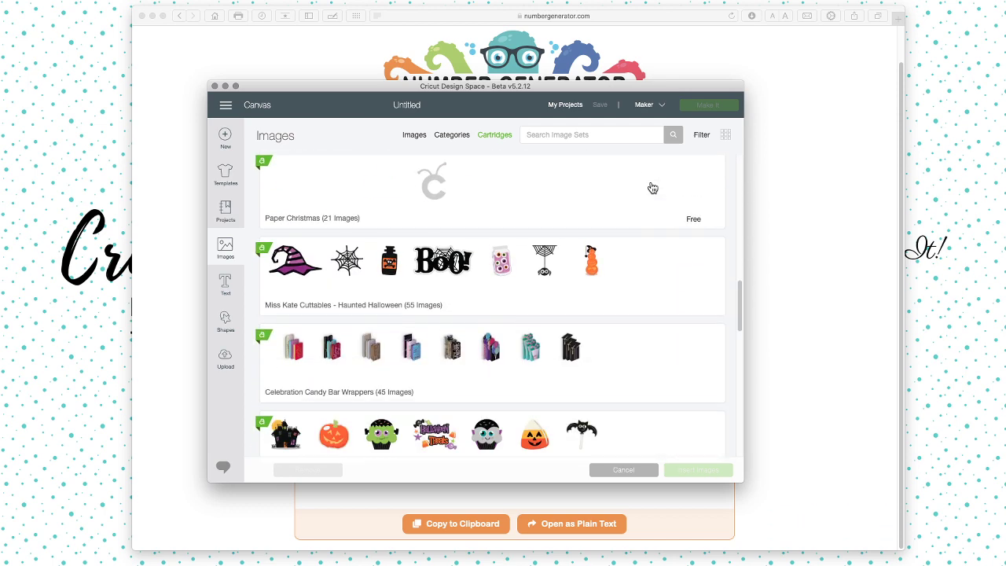
scroll(652, 188, down, 2)
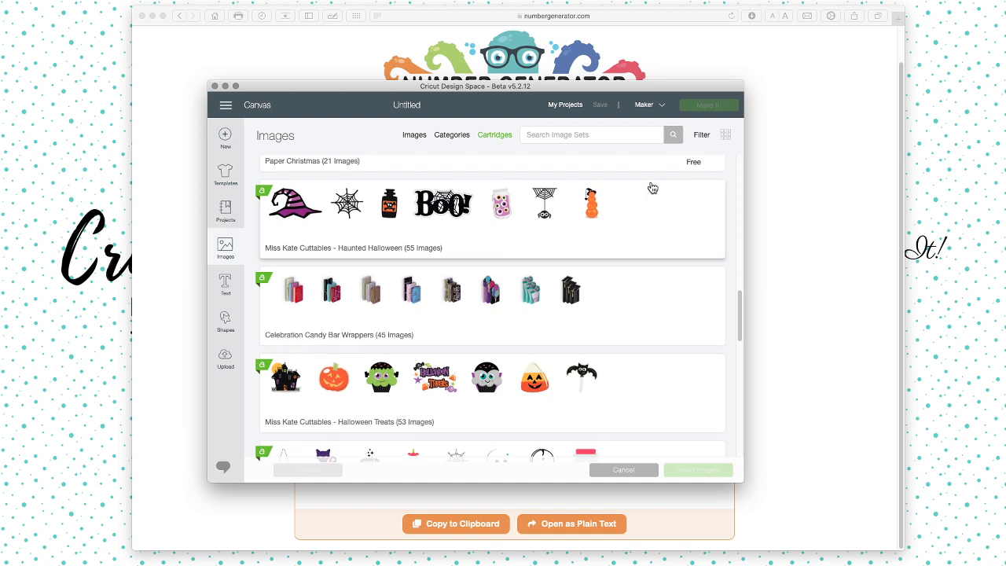
scroll(418, 272, down, 4)
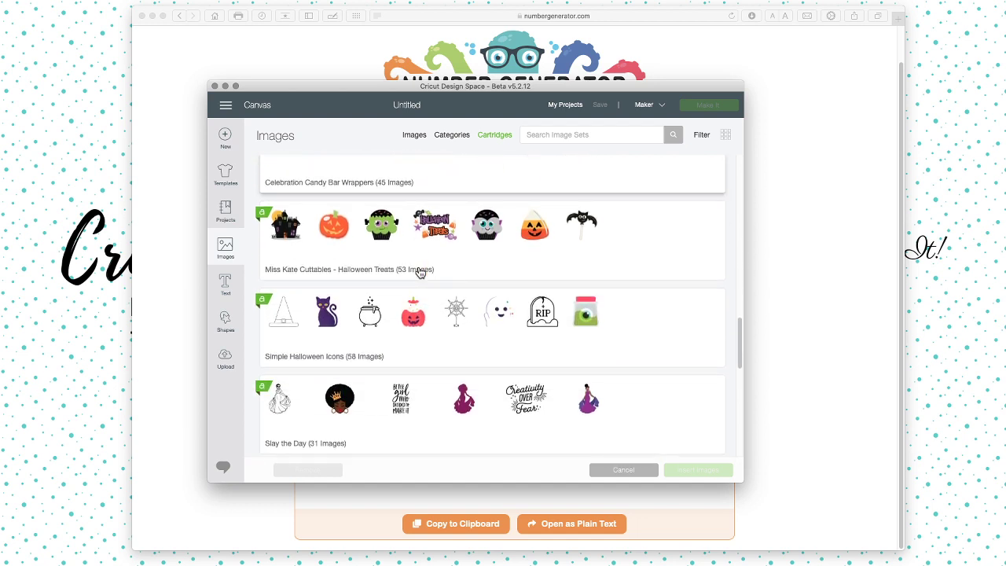
scroll(421, 272, down, 4)
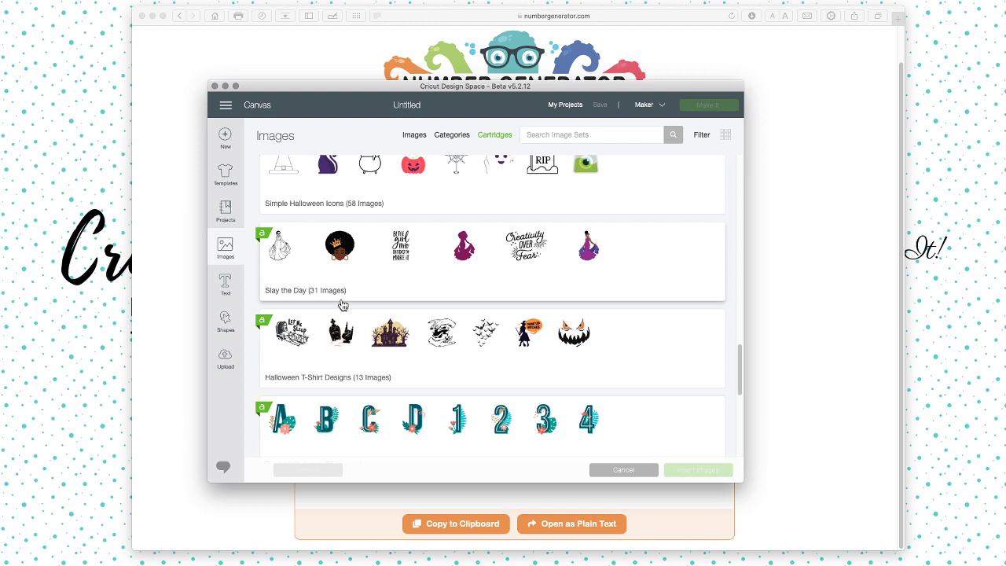
Search the cartridge image sets for "monogram".
click(584, 132)
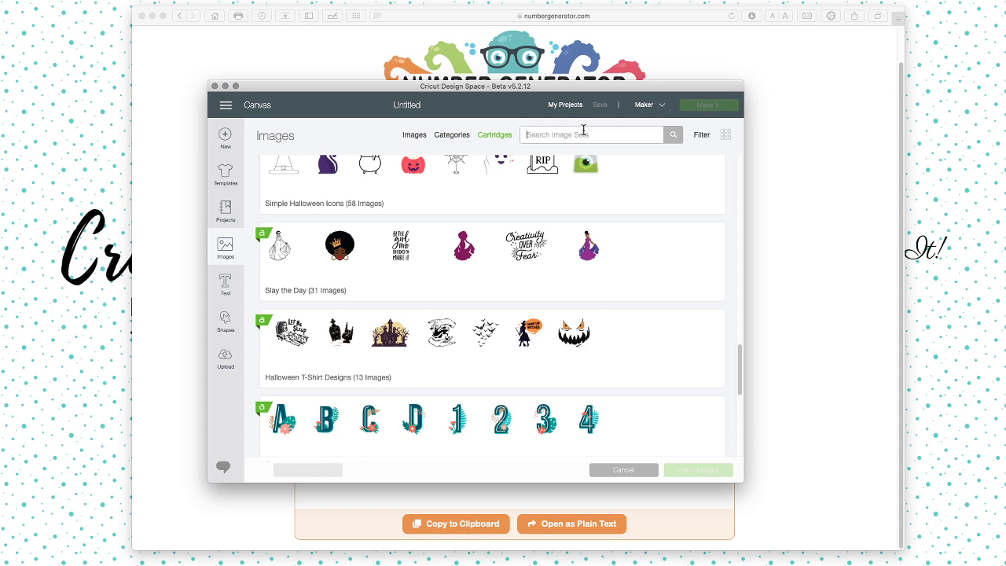
text(monogram)
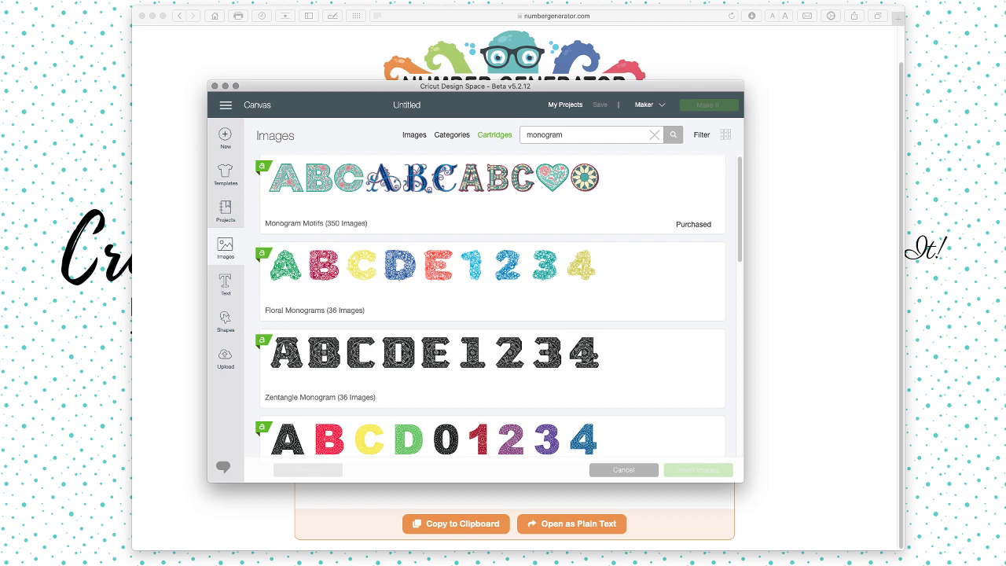
Look through the monogram cartridges for a set with tall, three-letter monogram characters.
scroll(662, 288, down, 10)
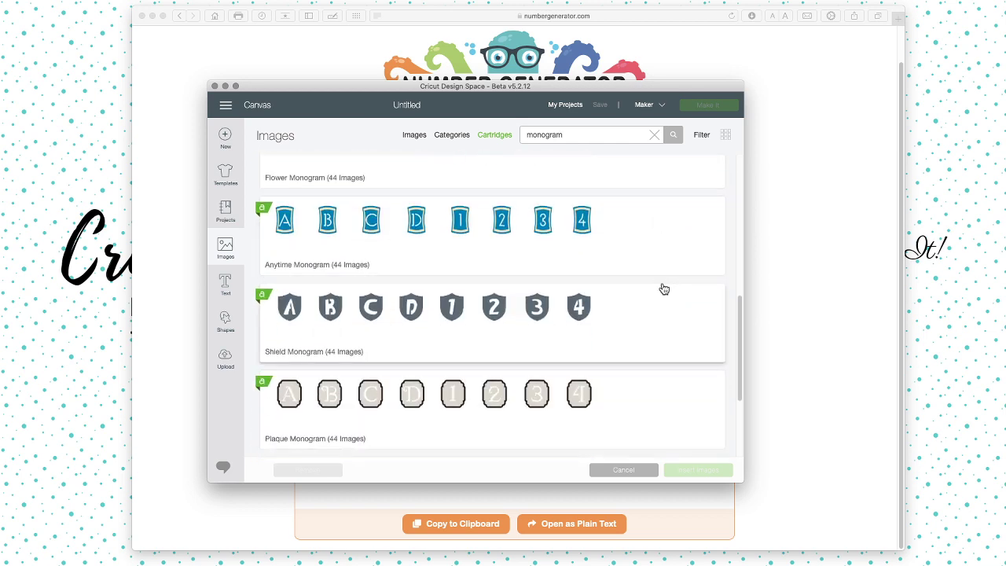
scroll(664, 289, down, 15)
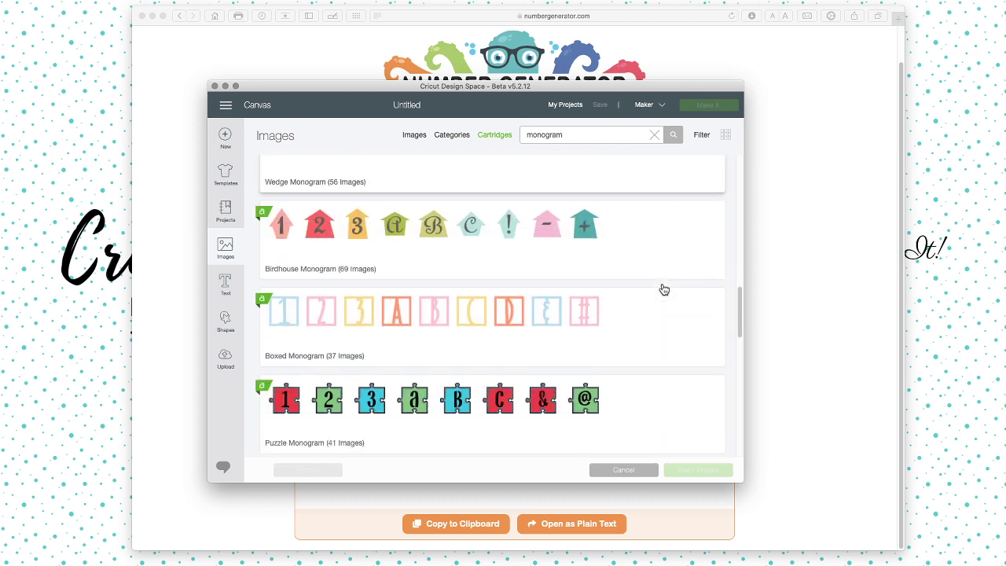
scroll(664, 289, down, 15)
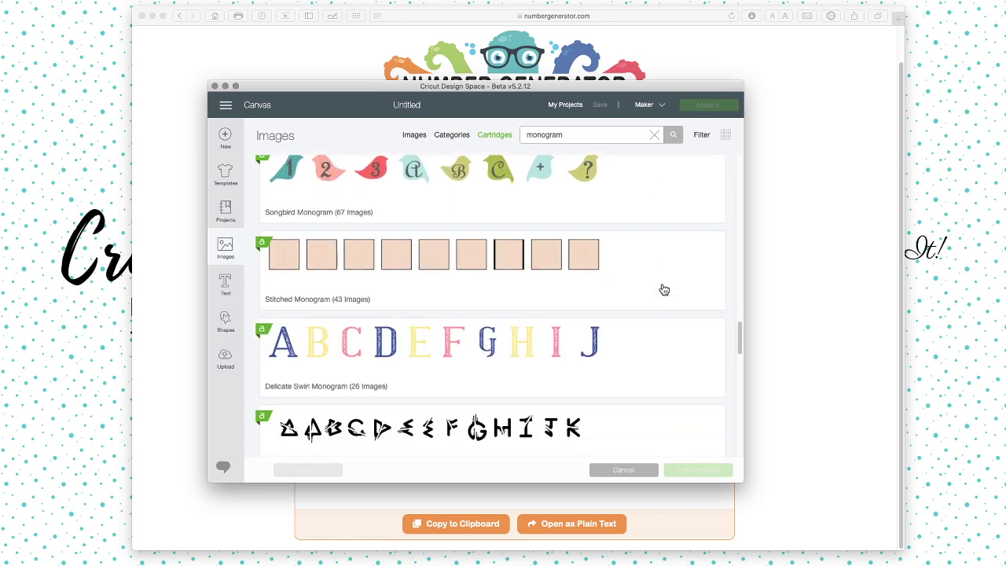
scroll(664, 289, down, 15)
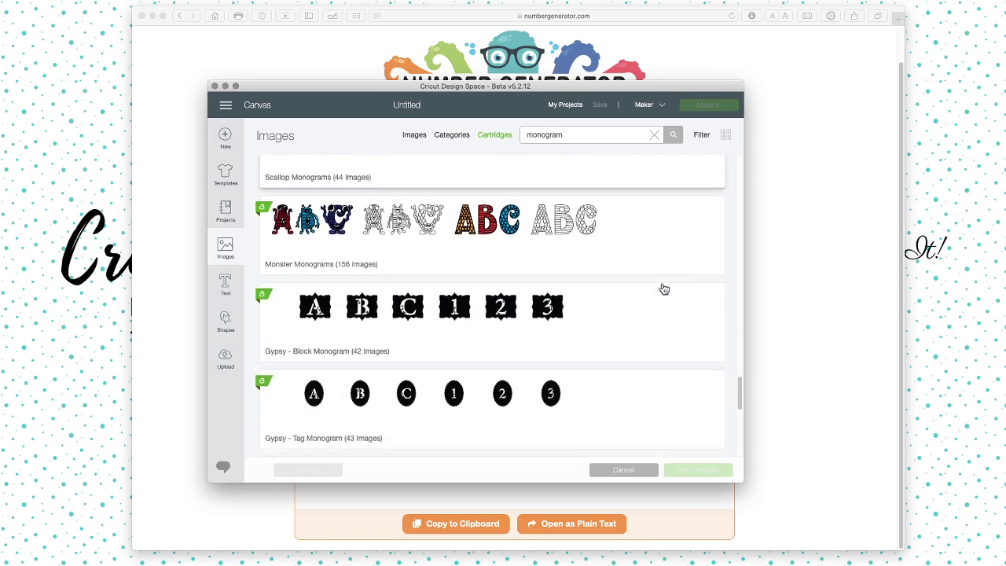
scroll(664, 290, down, 10)
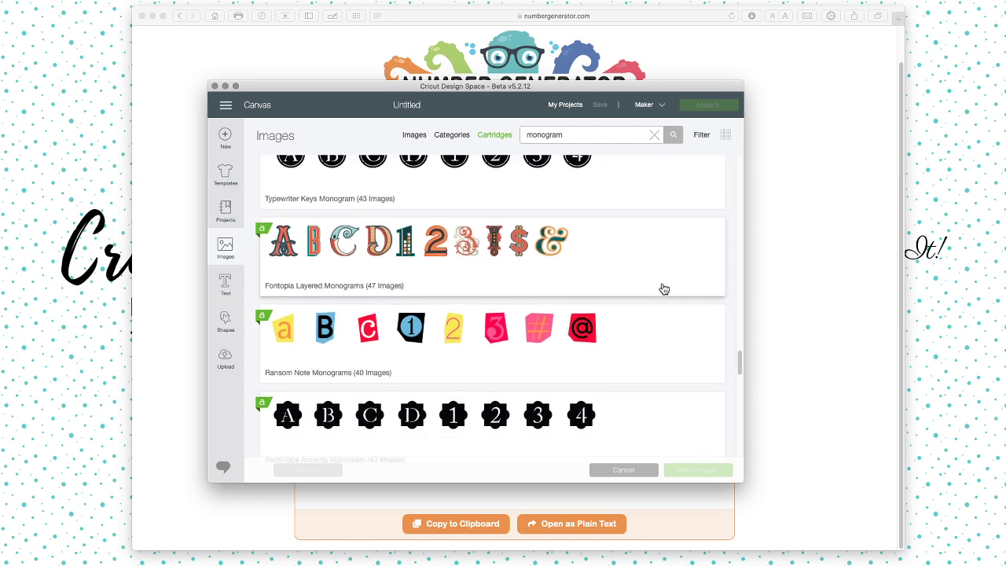
scroll(664, 289, down, 10)
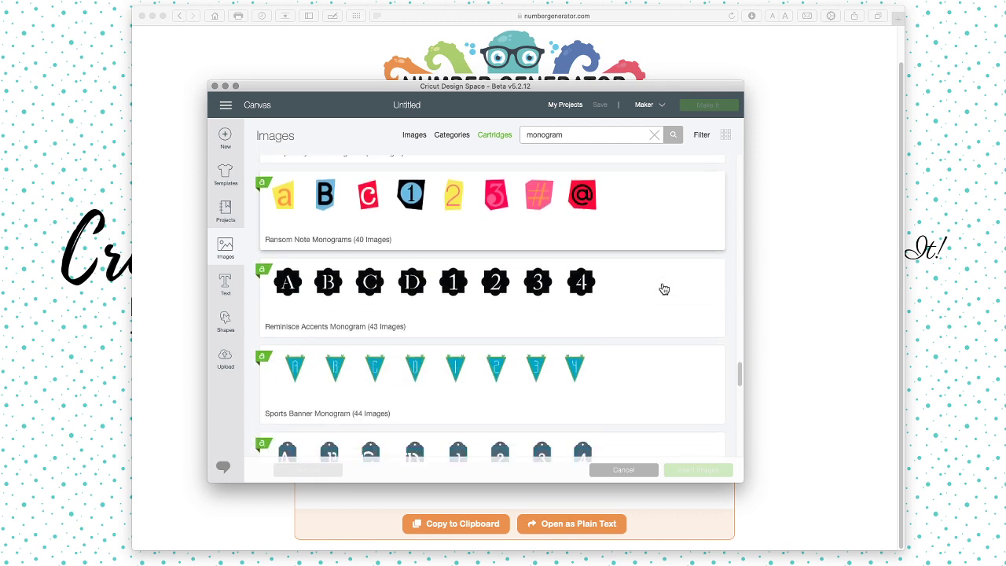
scroll(664, 289, down, 10)
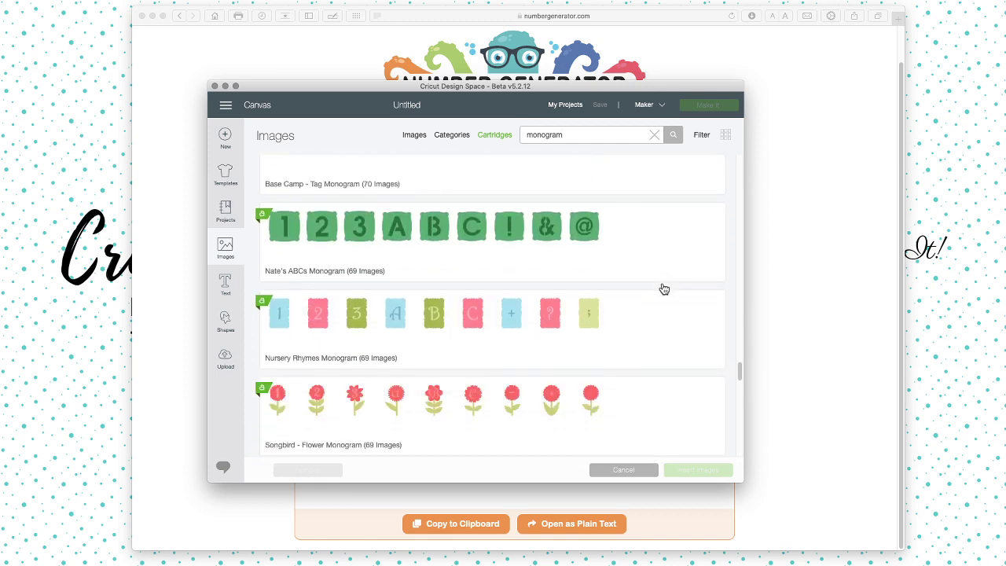
scroll(664, 290, down, 10)
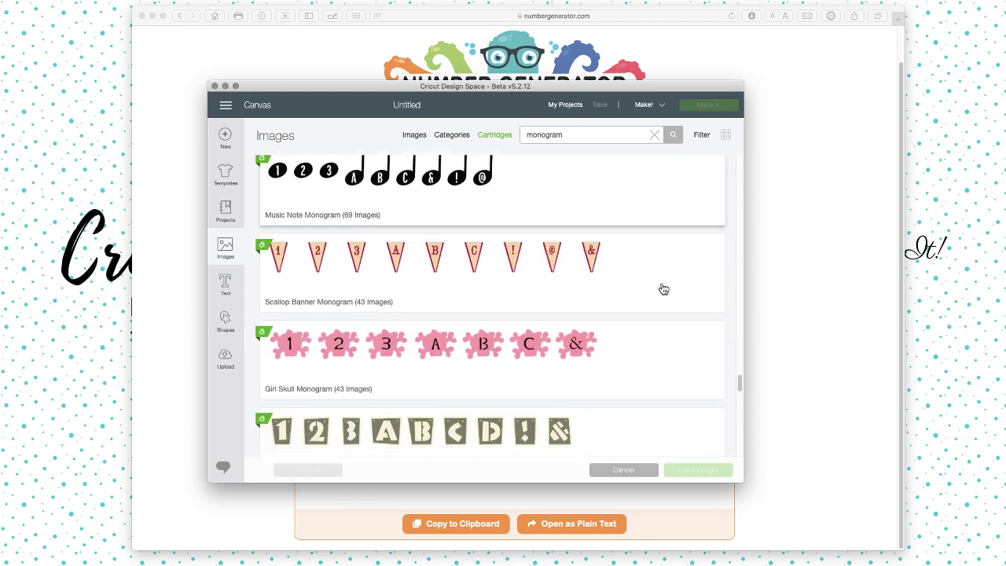
scroll(664, 289, down, 10)
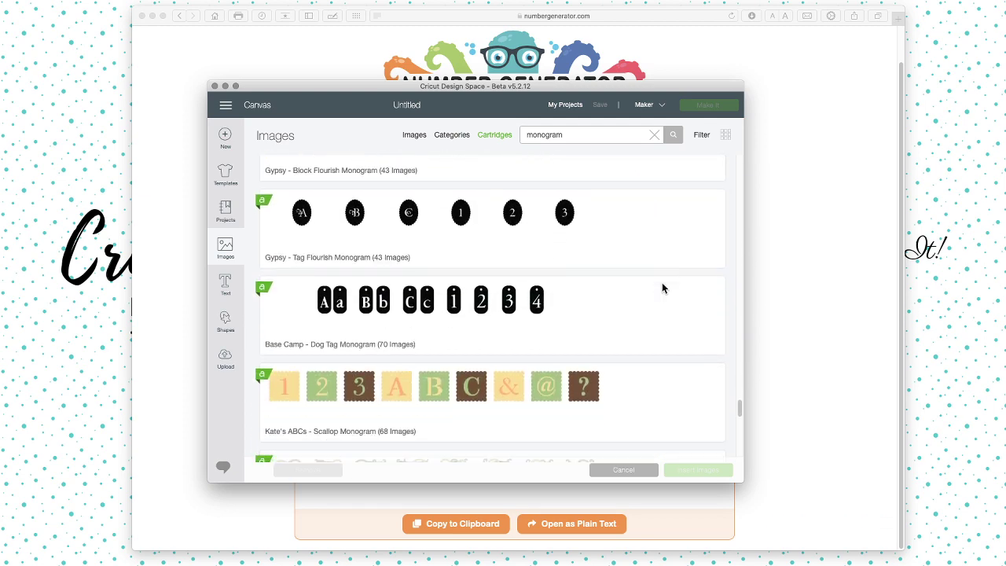
scroll(662, 288, down, 10)
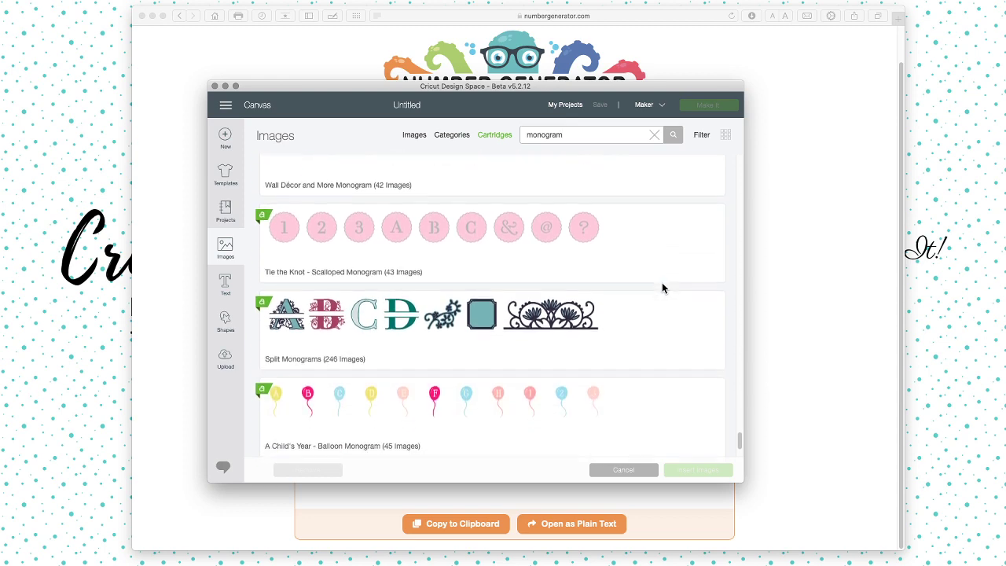
scroll(664, 289, down, 1)
scroll(664, 289, up, 2)
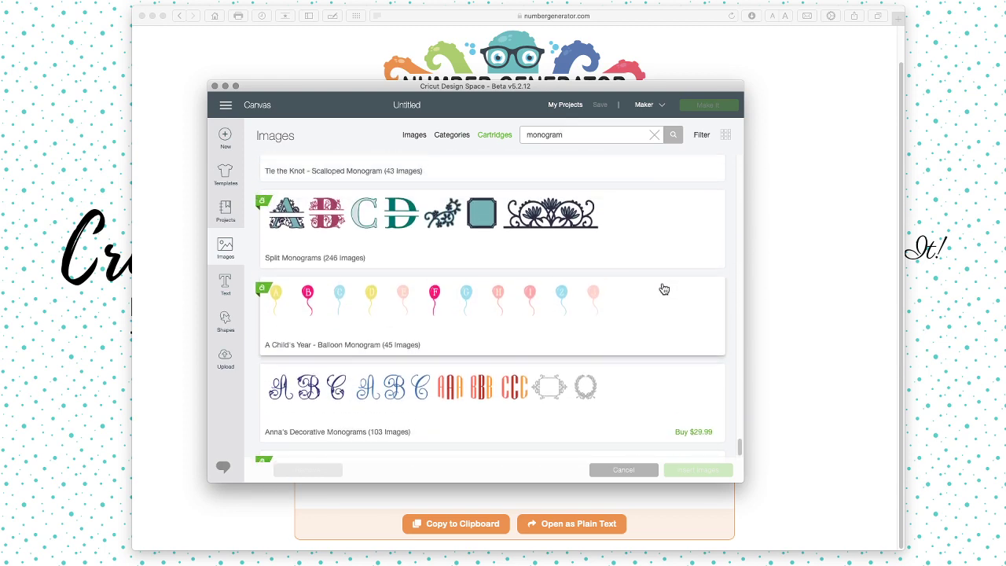
scroll(663, 288, down, 3)
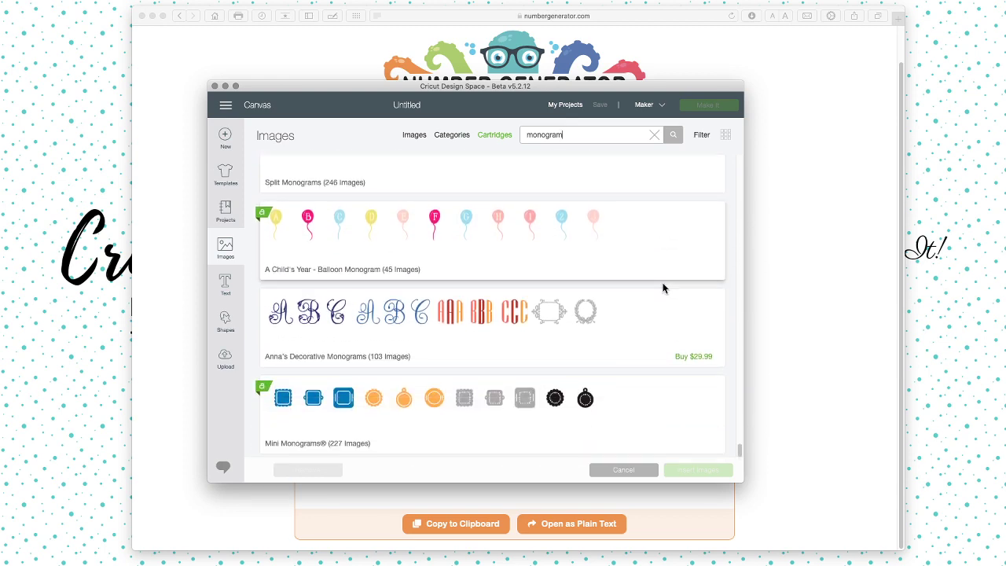
Open the Anna's Decorative Monograms image set and select the striped three-letter A monogram.
click(498, 320)
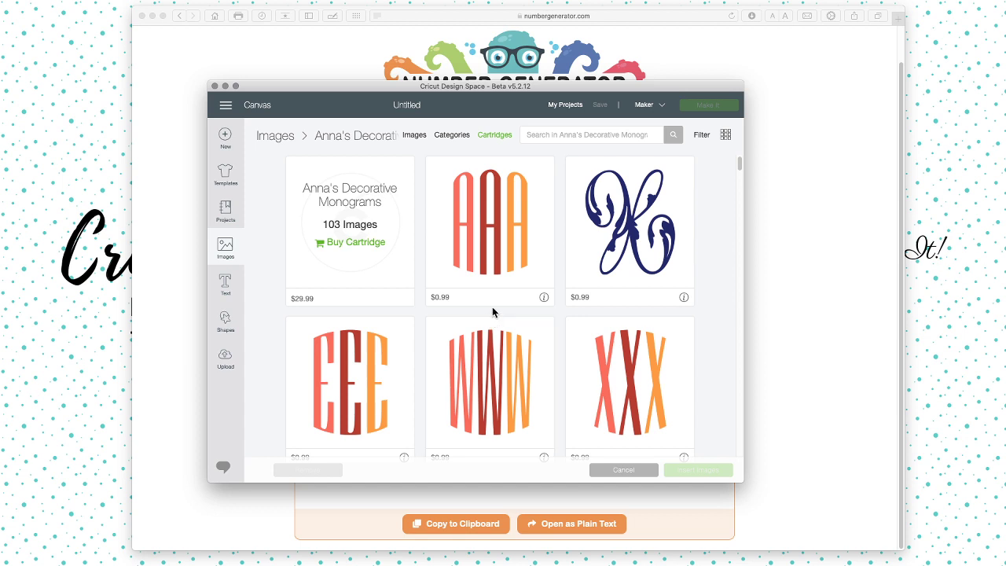
click(497, 264)
Add the matching striped M and S monograms to the selection and insert all three images onto the canvas.
scroll(539, 330, down, 5)
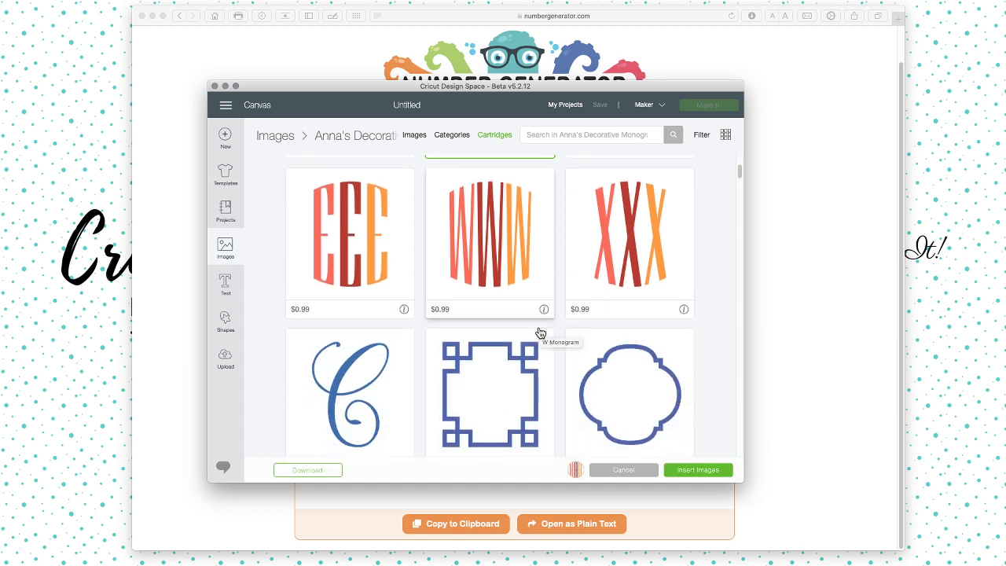
scroll(540, 333, down, 5)
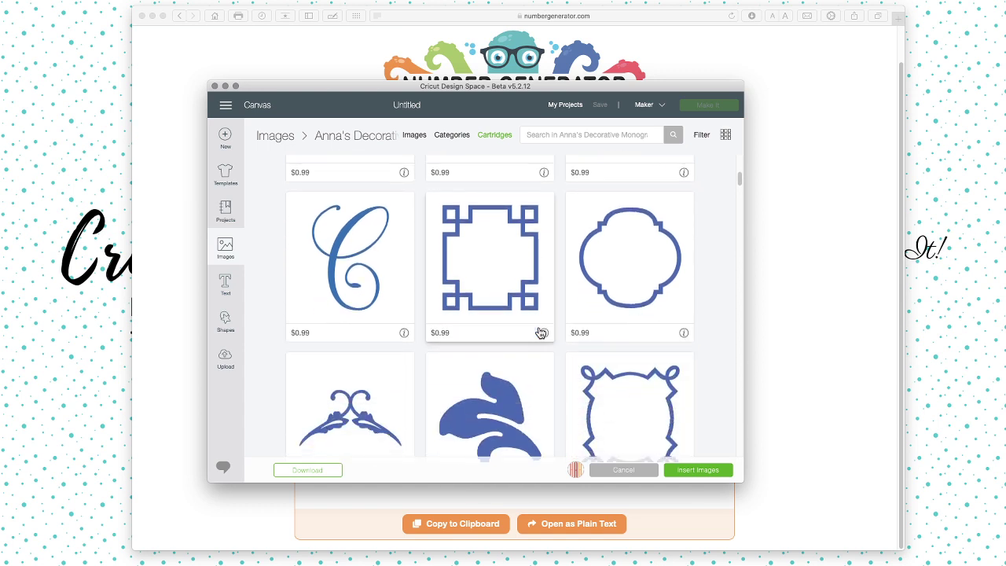
scroll(540, 333, down, 8)
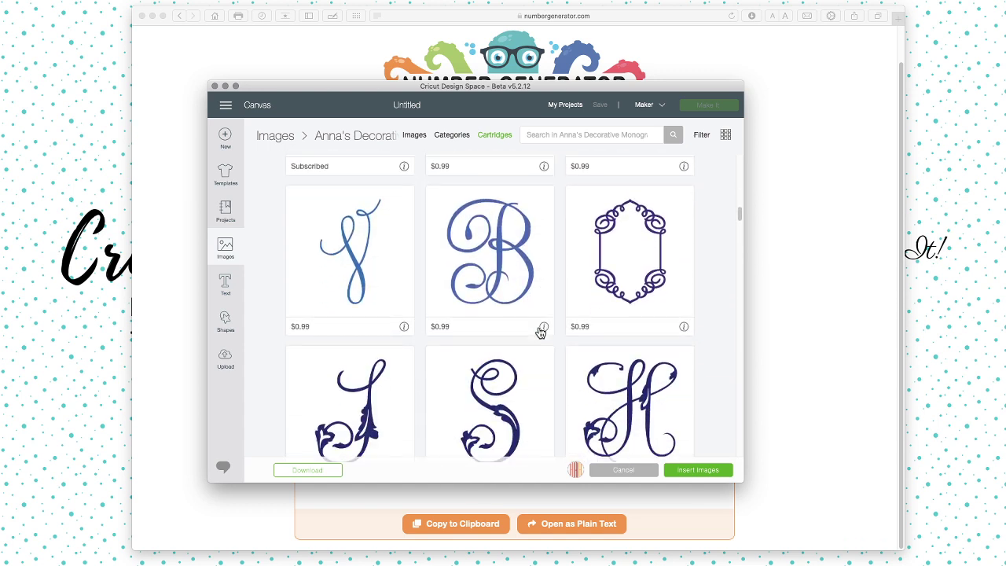
scroll(540, 333, down, 10)
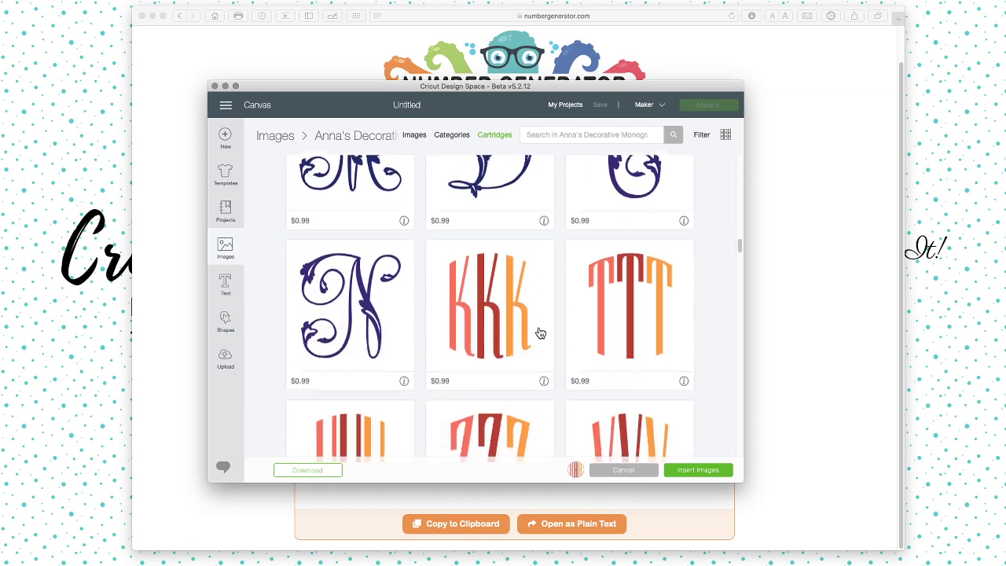
scroll(540, 334, down, 10)
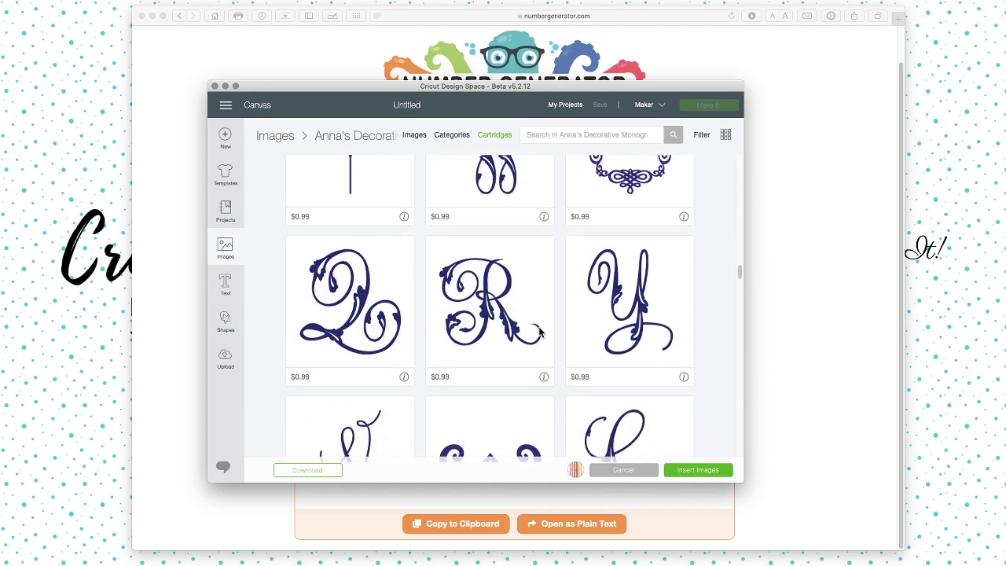
scroll(539, 331, down, 10)
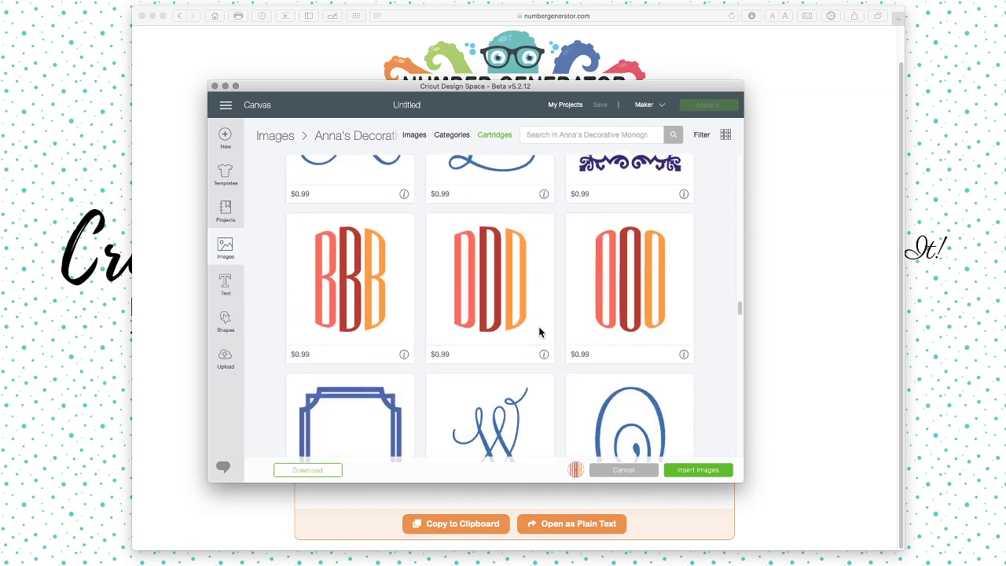
scroll(538, 331, down, 10)
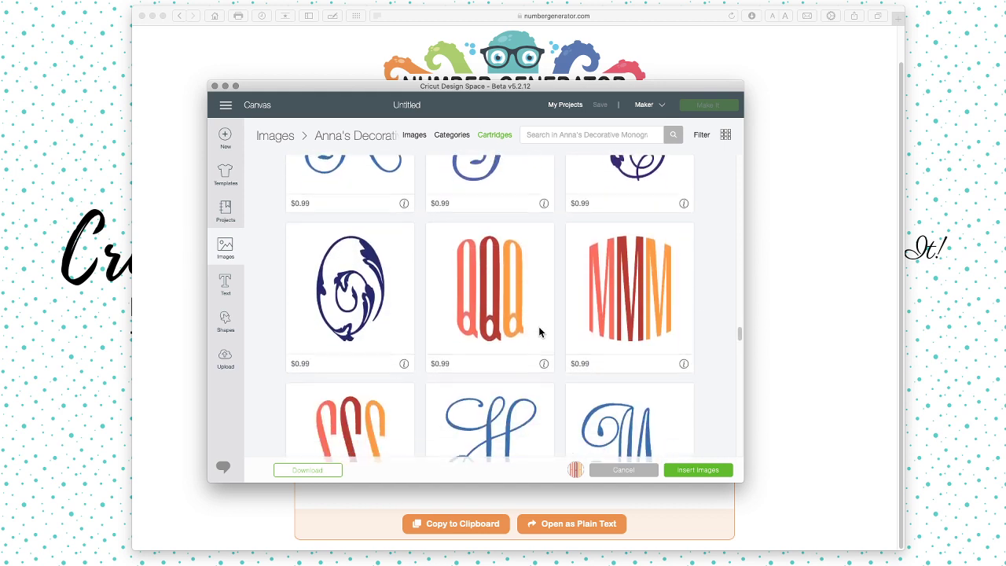
scroll(539, 332, down, 5)
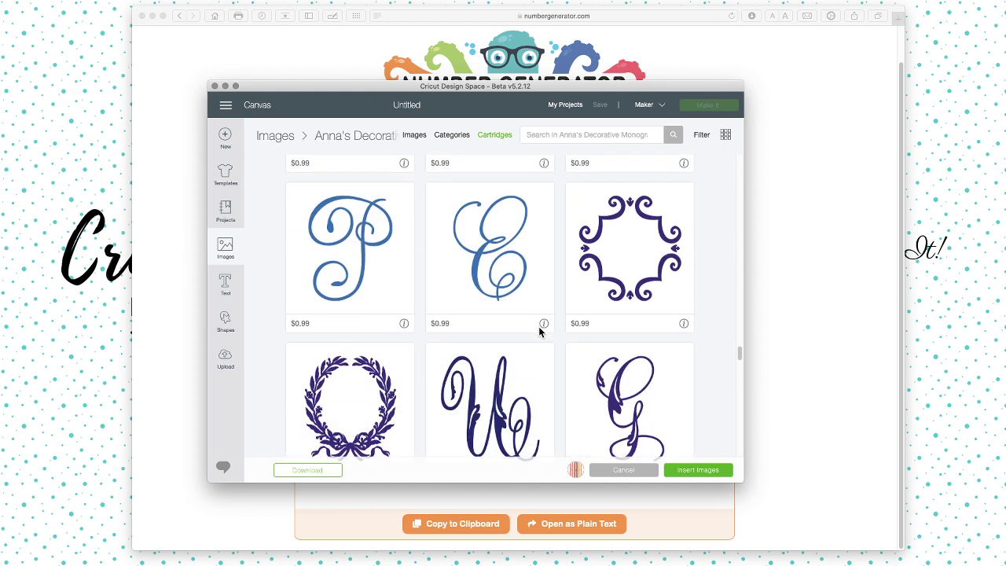
scroll(539, 333, up, 3)
click(629, 251)
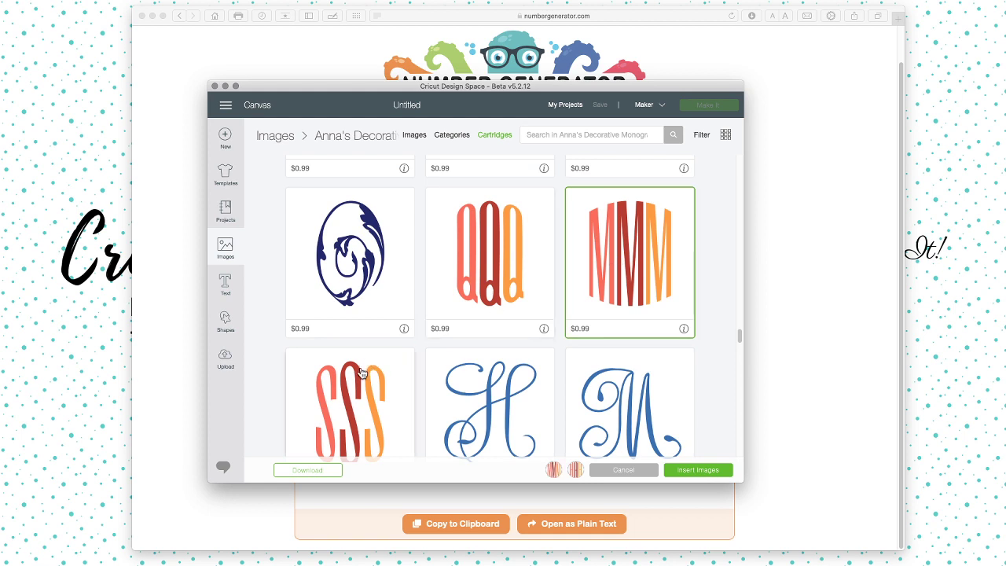
click(363, 373)
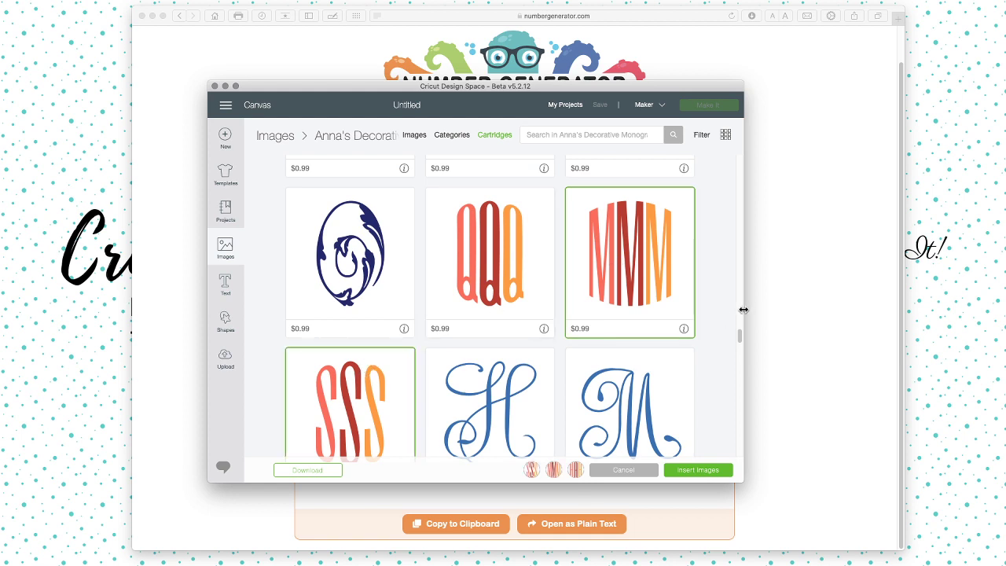
click(680, 474)
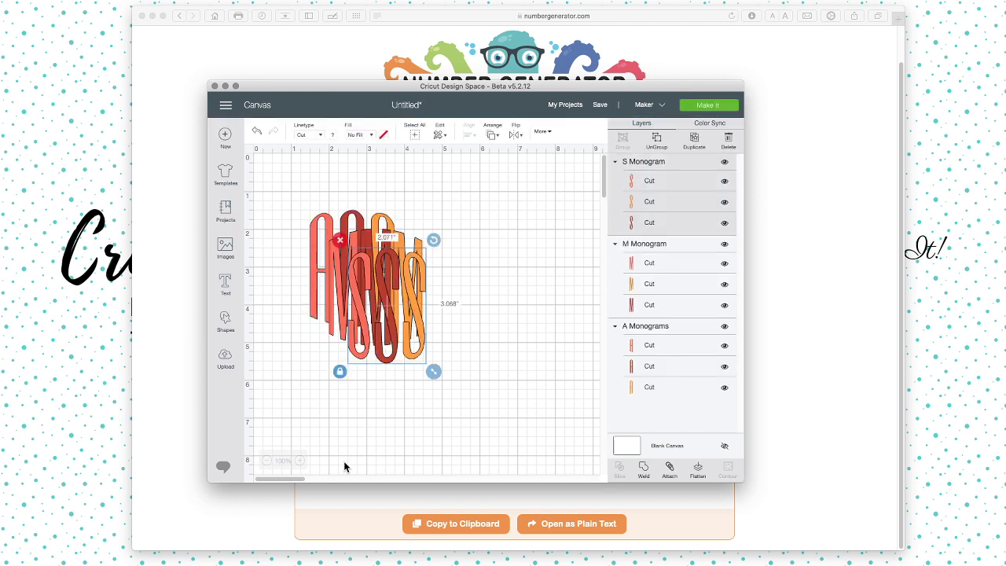
Spread the overlapping monograms apart, with the S set to the right, the A at lower left and the M above them.
scroll(343, 461, down, 5)
scroll(394, 403, up, 5)
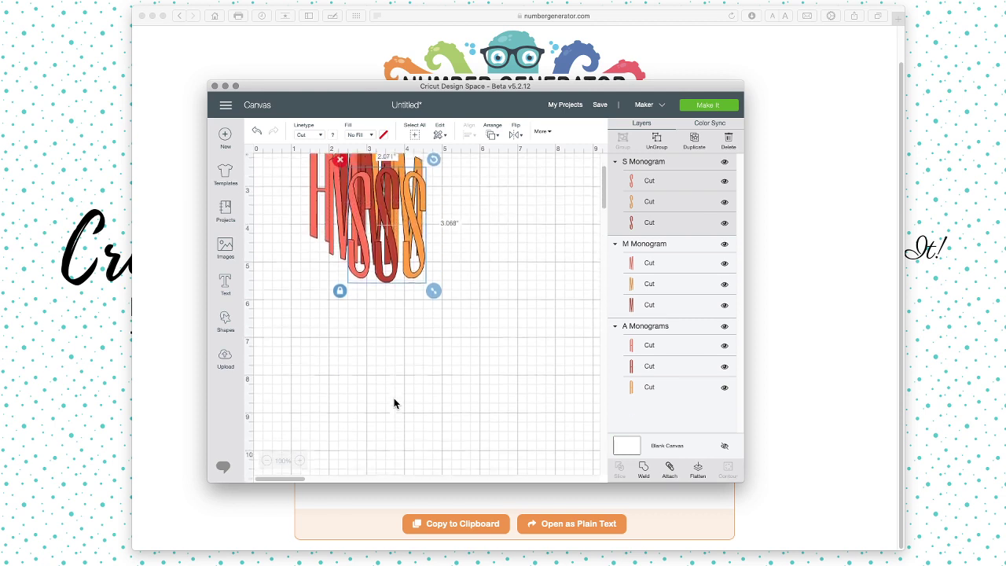
drag(392, 308, 529, 284)
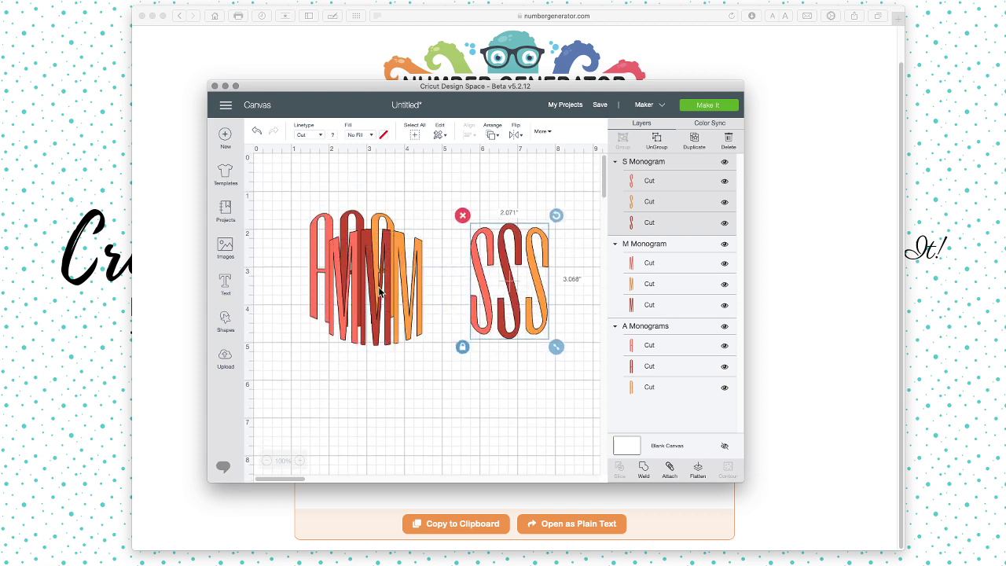
drag(356, 295, 333, 389)
drag(423, 271, 452, 216)
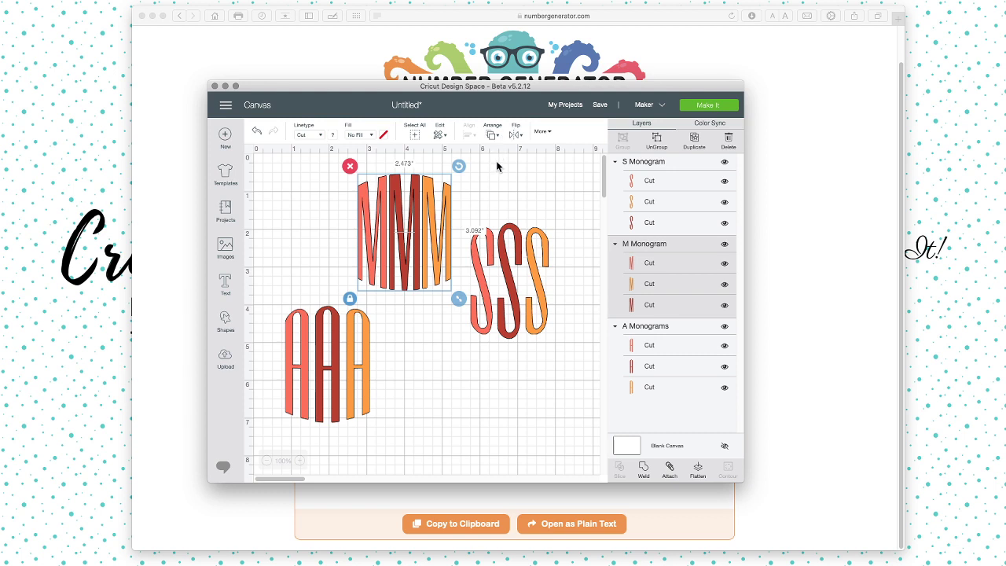
Ungroup the M monogram and delete its middle and left letters, keeping only the orange right-hand M.
click(657, 141)
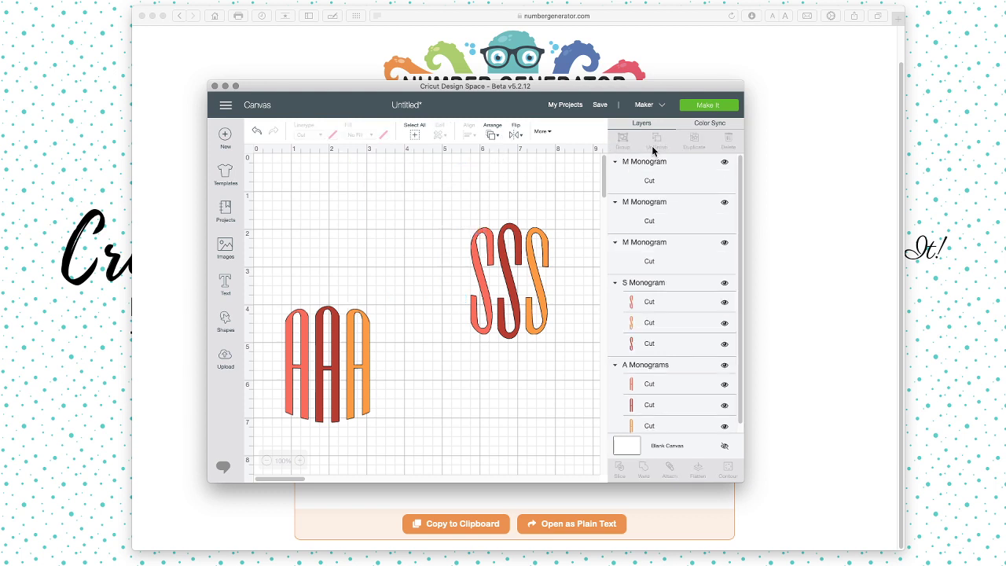
click(409, 236)
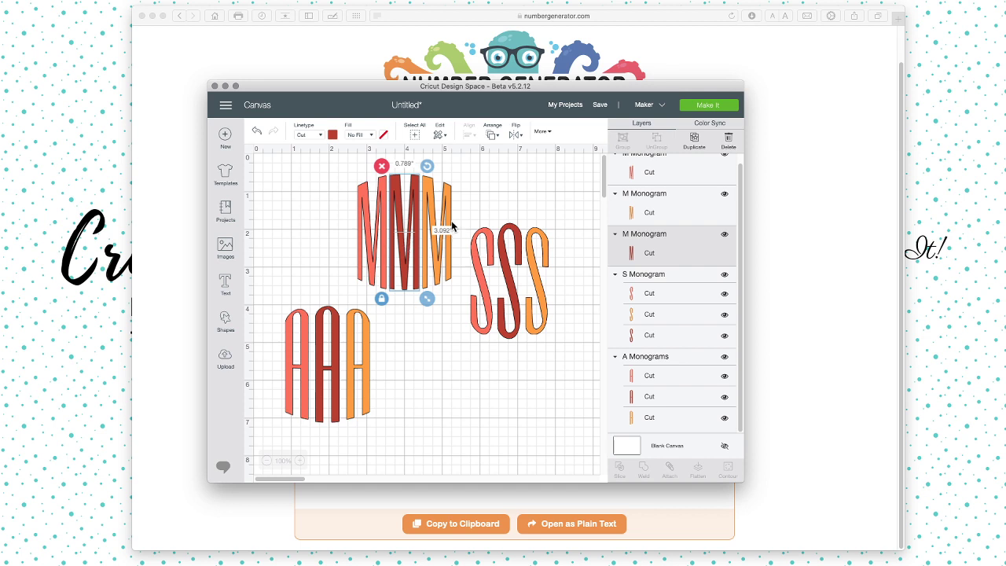
click(381, 166)
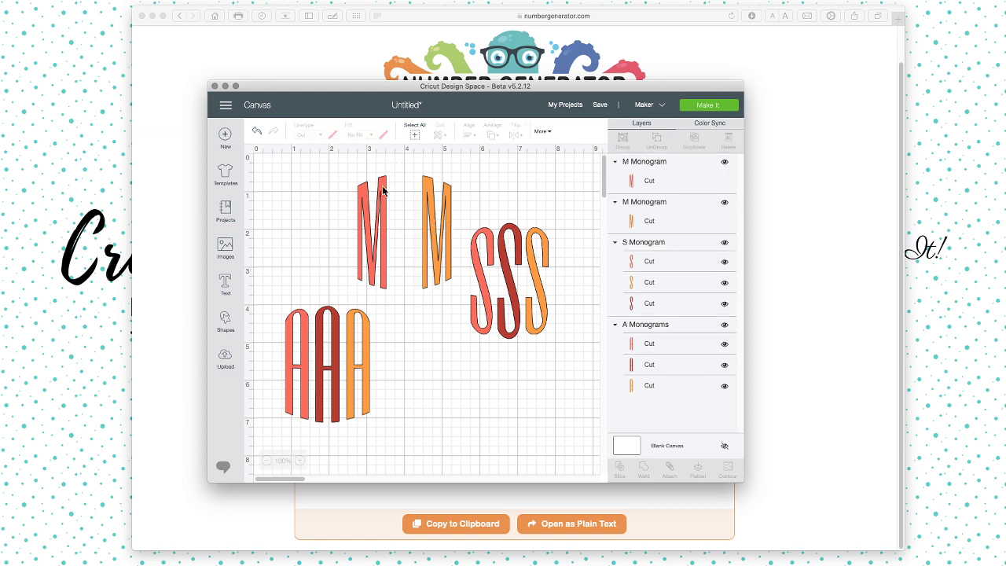
click(383, 190)
click(347, 166)
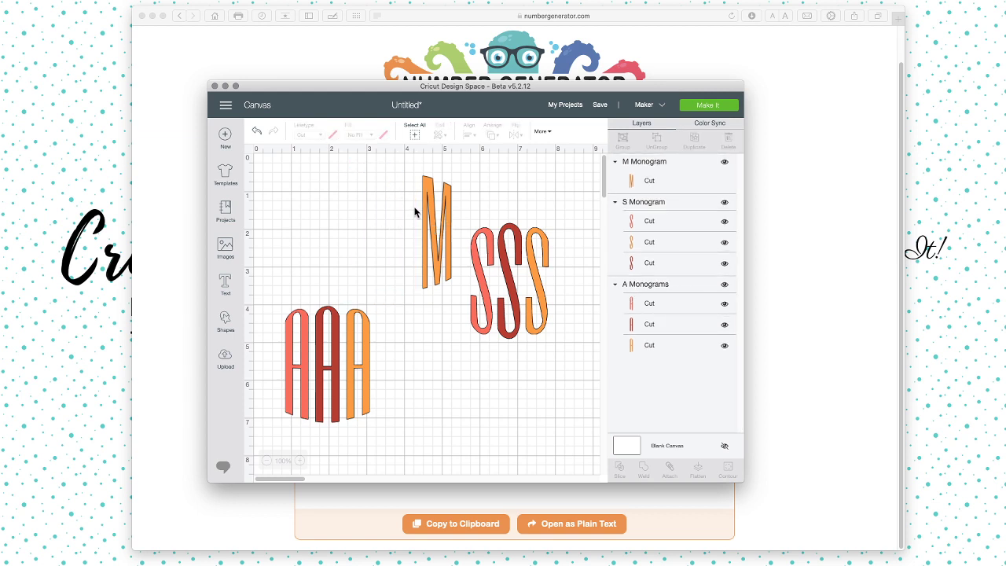
Move the A monogram up beside the M, ungroup it and delete its right and middle letters, keeping only the left A.
drag(333, 373, 361, 259)
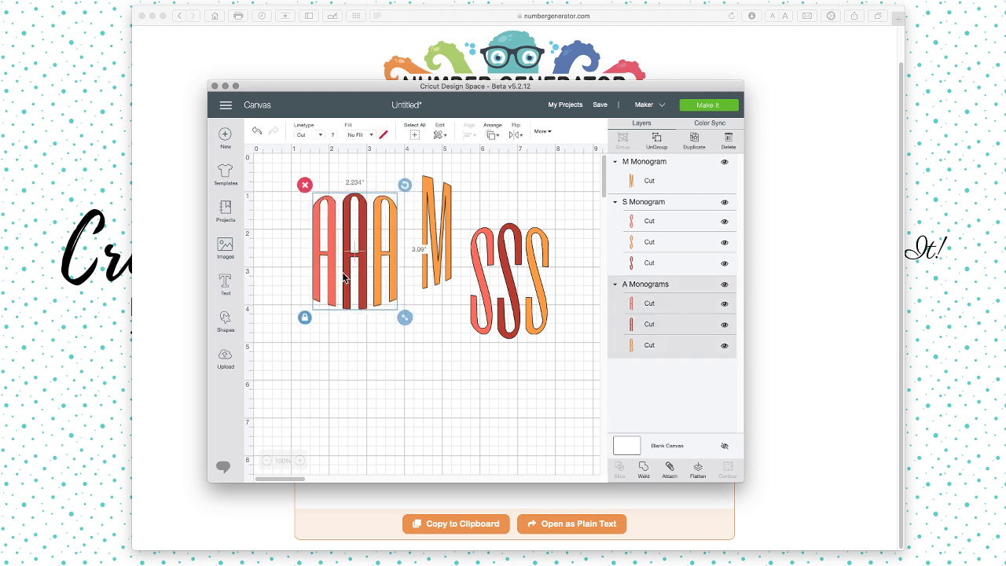
click(655, 142)
click(388, 269)
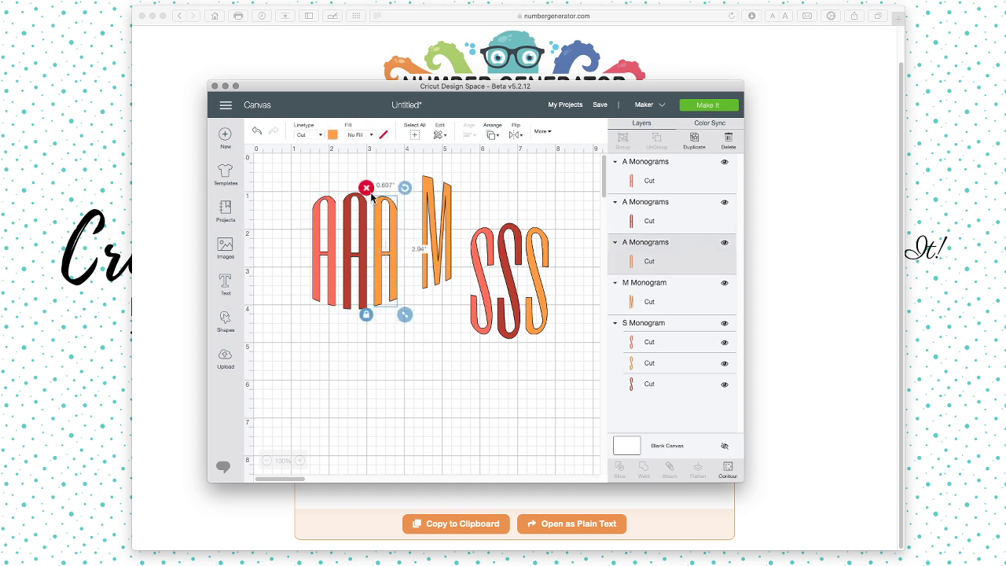
click(366, 189)
click(365, 222)
click(333, 182)
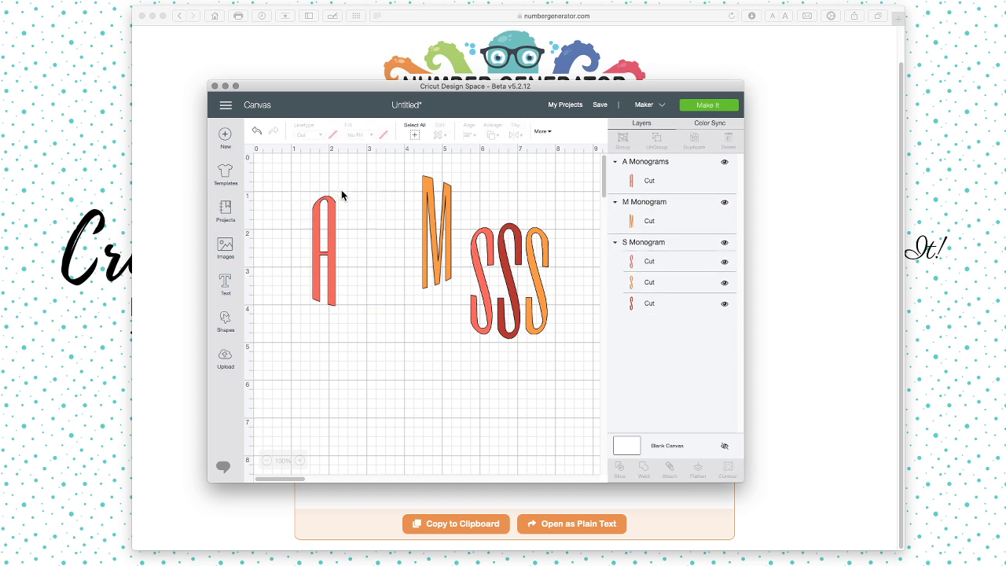
Ungroup the S monogram and delete its orange right and light red left letters, keeping only the dark red middle S.
click(518, 261)
click(657, 142)
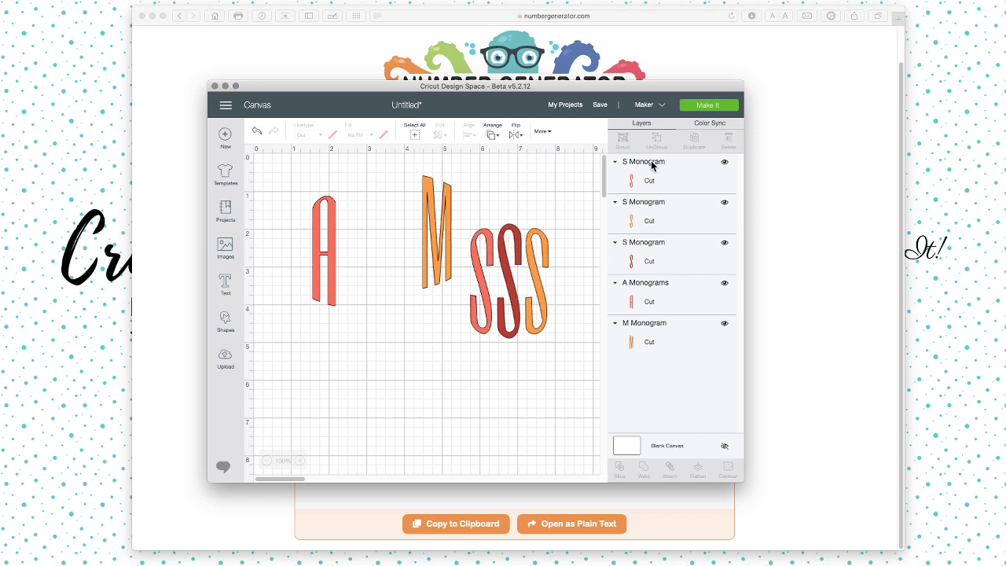
click(536, 262)
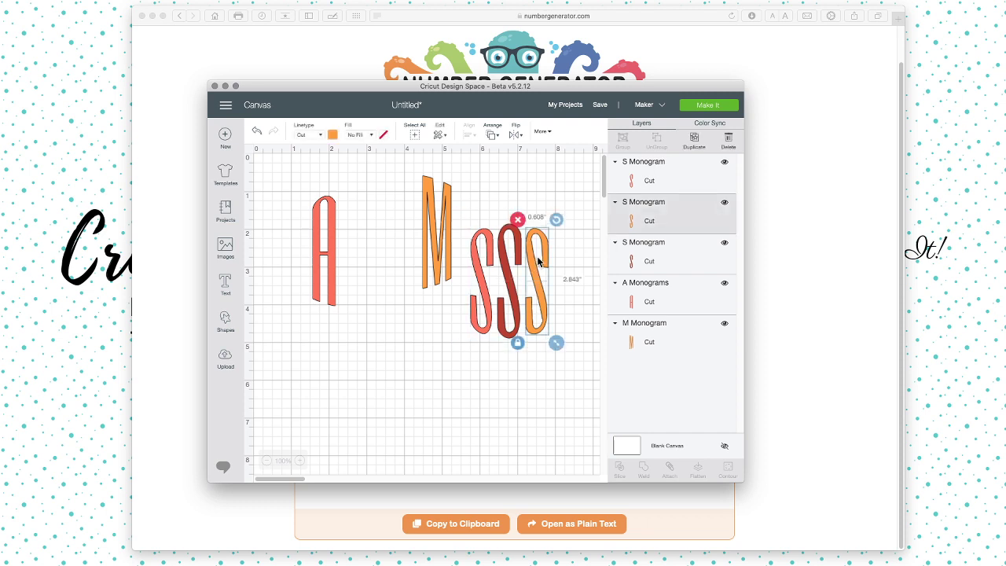
click(519, 220)
click(495, 244)
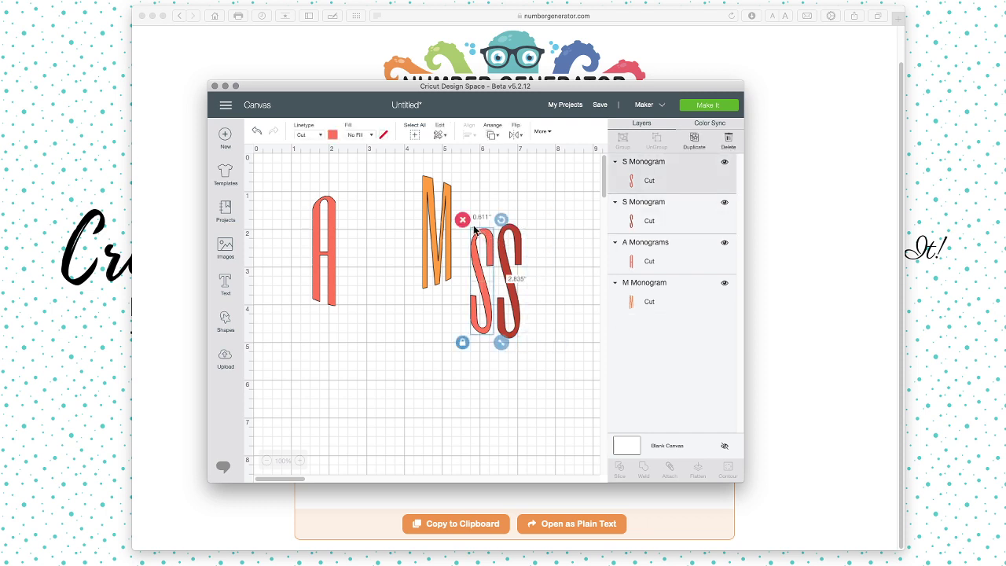
click(462, 220)
Place the S directly to the left of the M and the A to the left of the S, forming ASM.
click(505, 250)
drag(505, 250, 400, 199)
drag(331, 225, 373, 238)
Center the A, S and M letters vertically and distribute them horizontally.
drag(513, 242, 319, 228)
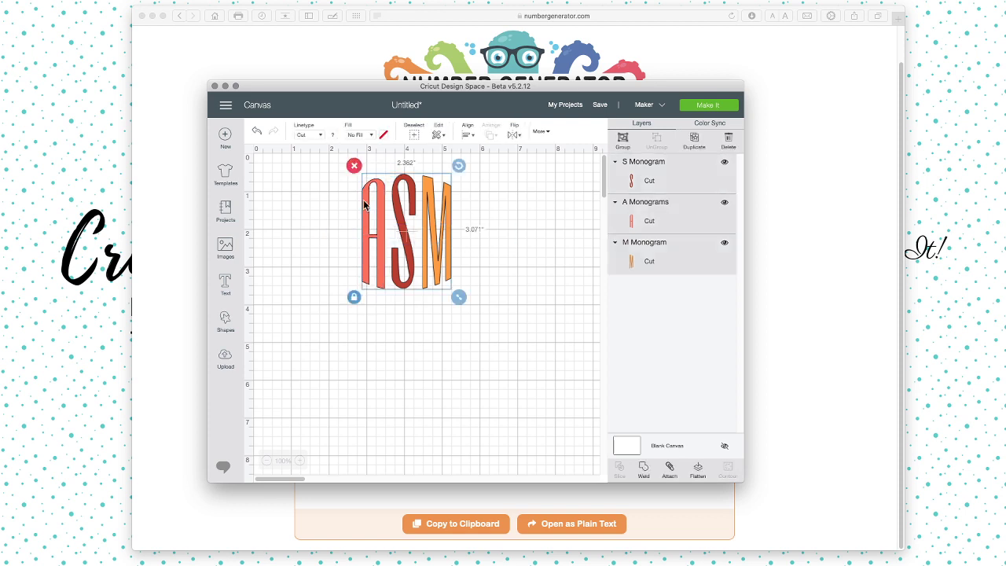
click(470, 136)
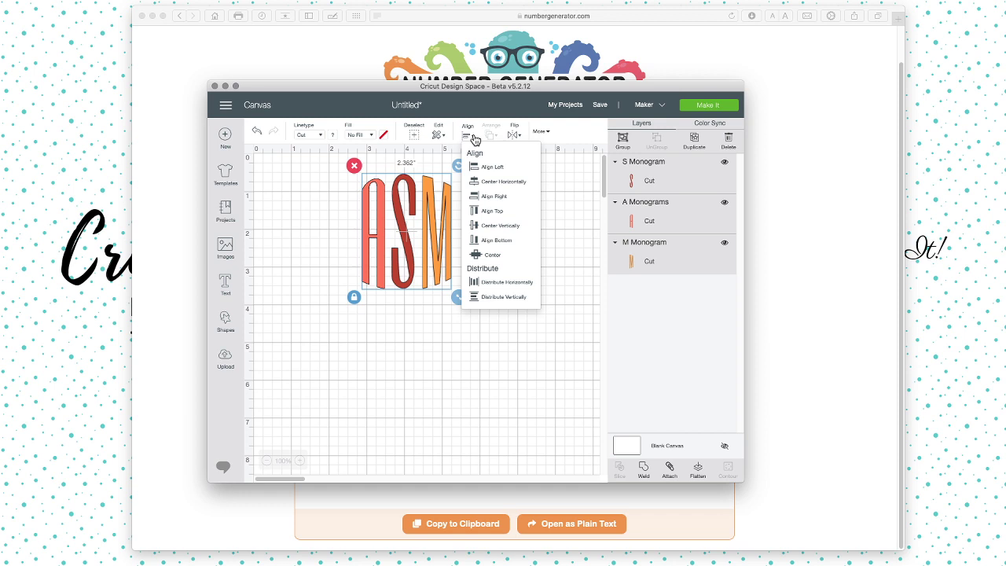
click(493, 228)
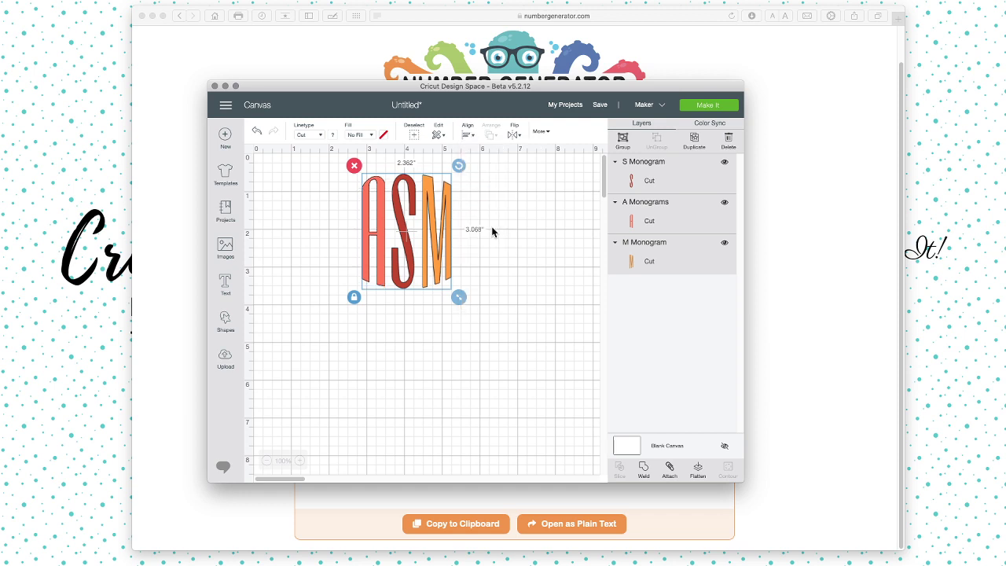
click(470, 136)
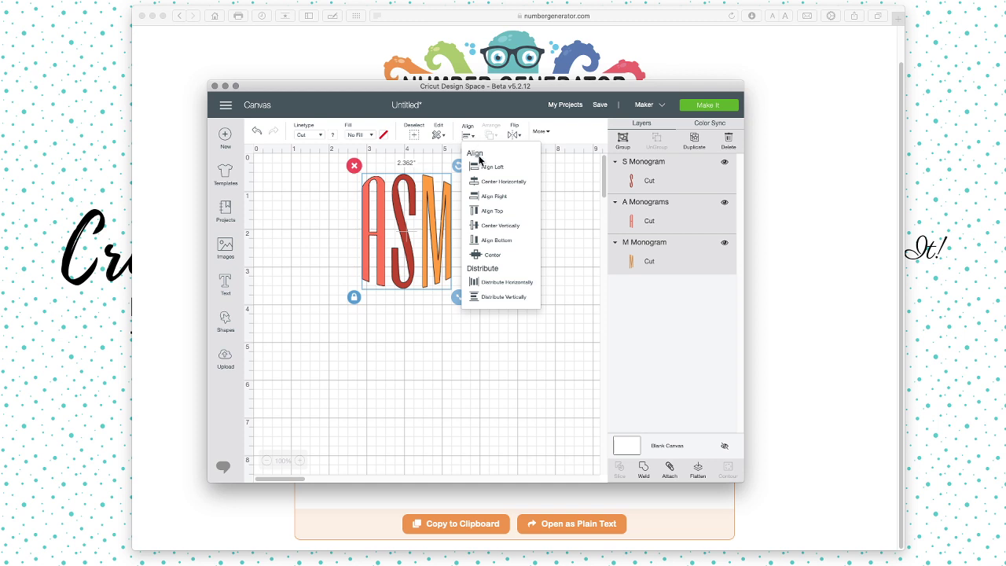
click(506, 283)
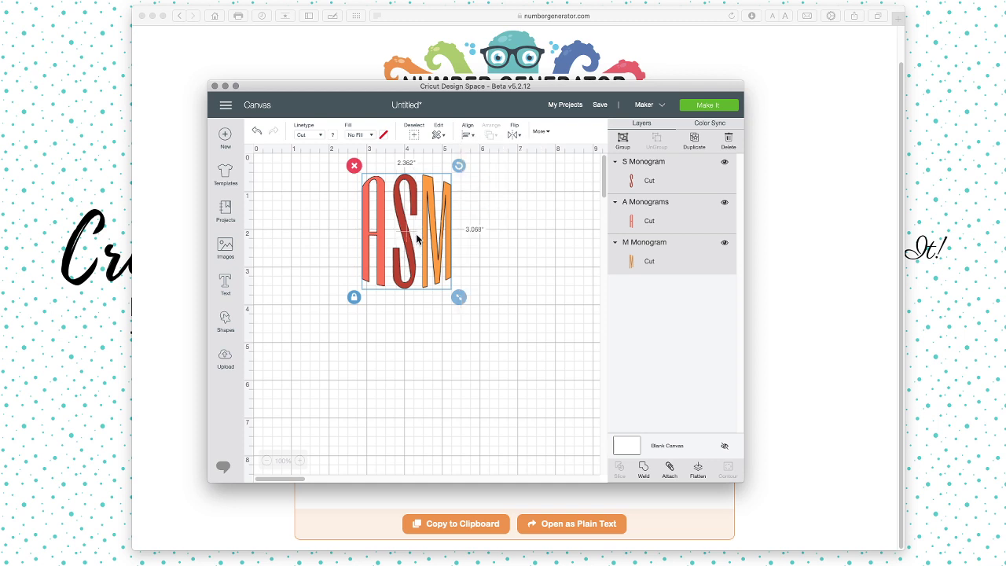
click(516, 250)
Weld the A, S and M letters together into a single monogram shape.
drag(518, 315, 293, 214)
click(642, 467)
click(507, 293)
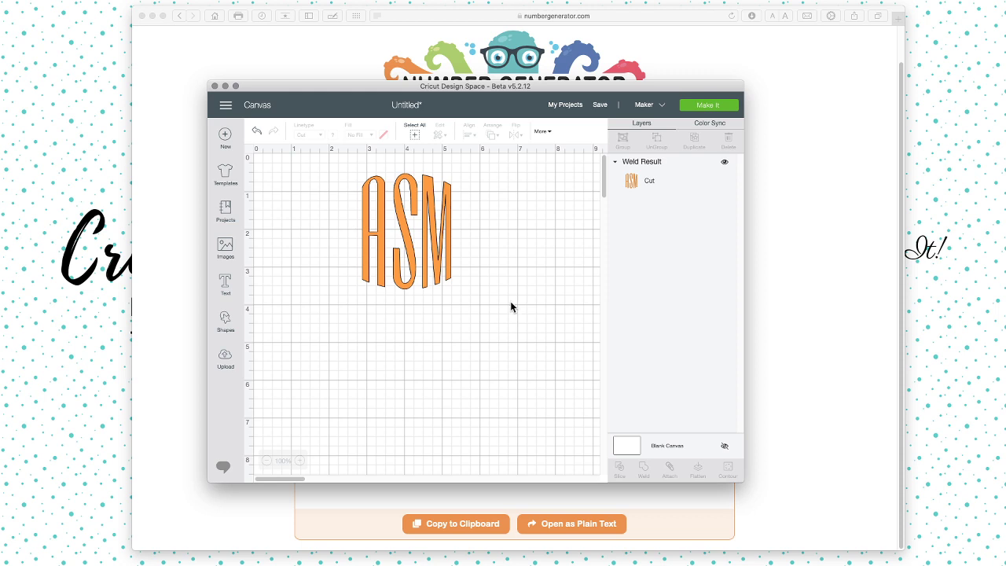
Delete the welded ASM monogram and add a new text object reading AJC.
click(375, 269)
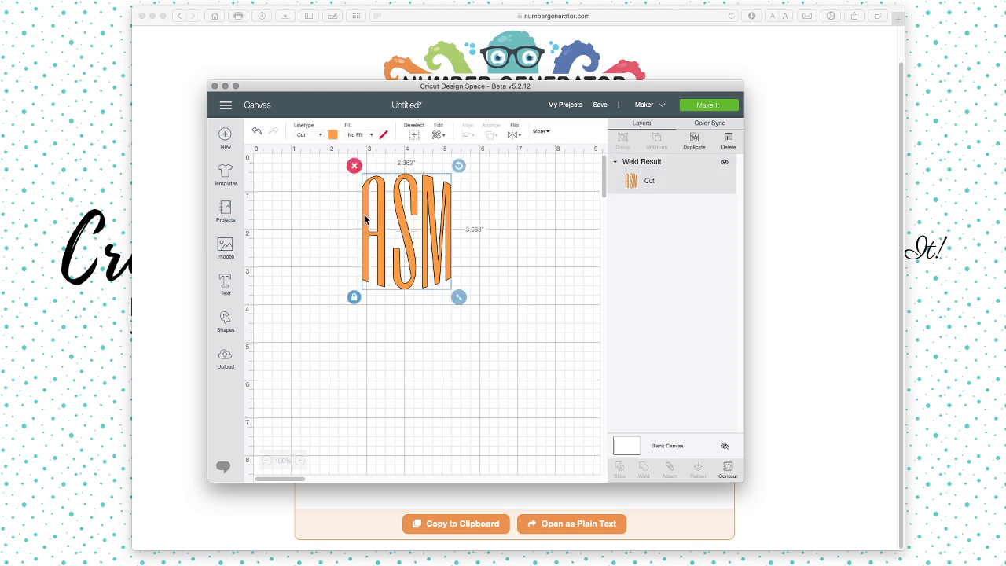
click(353, 167)
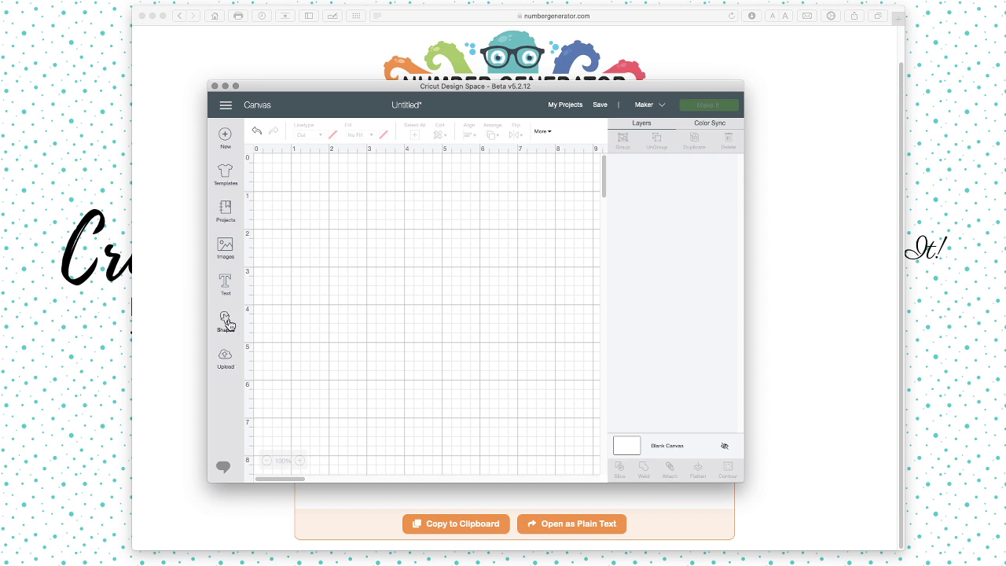
click(231, 280)
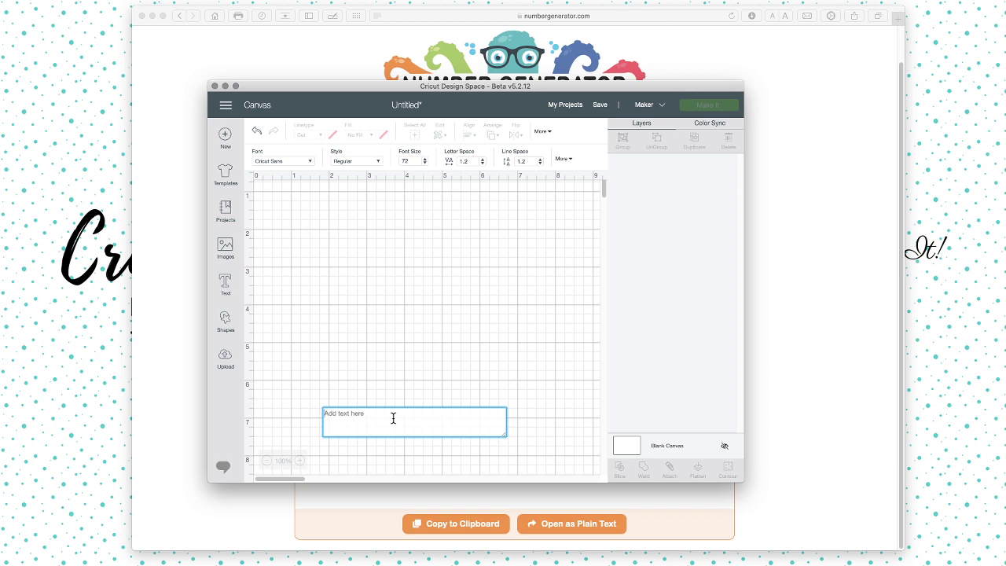
text(C)
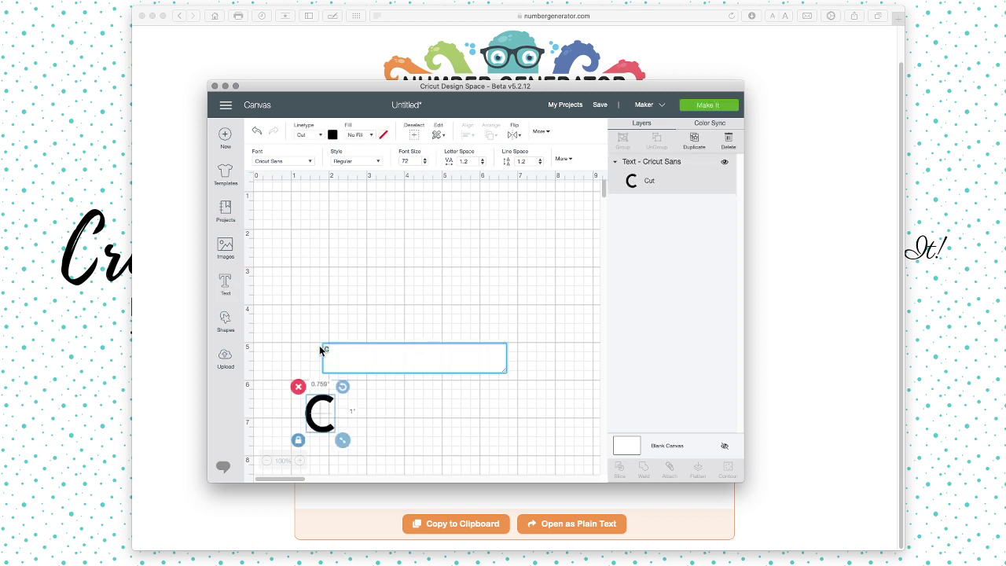
key(BackSpace)
text(\A)
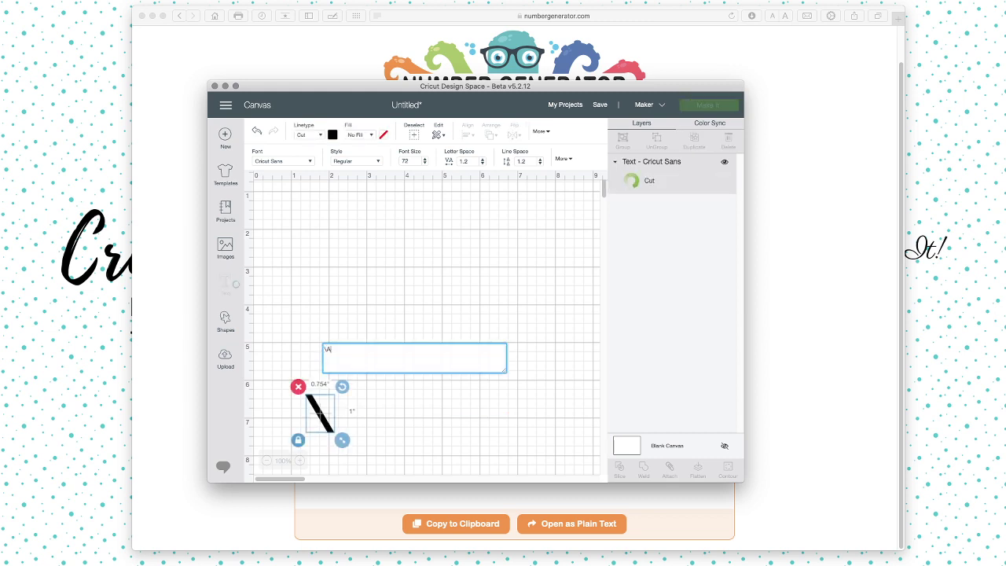
text(JC)
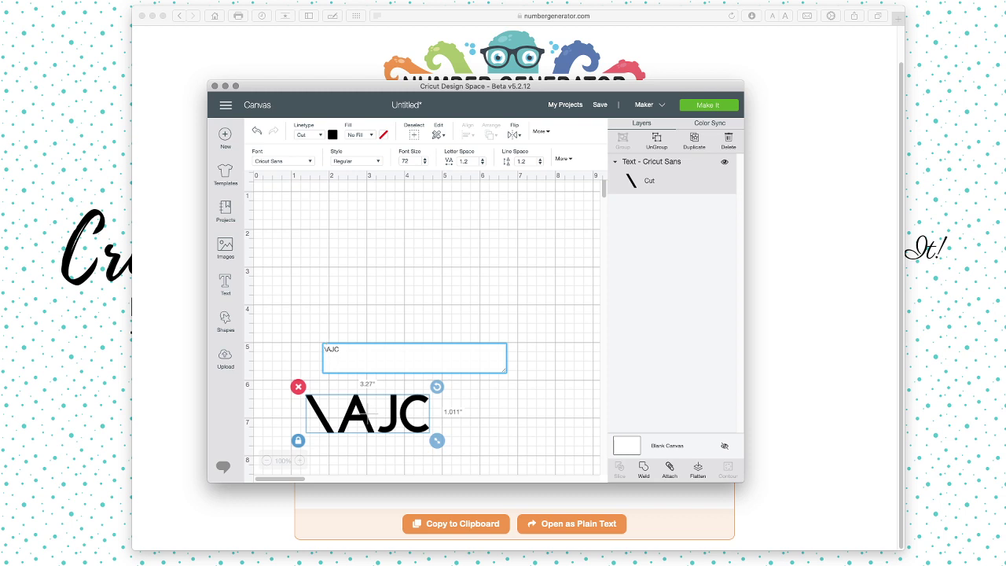
key(BackSpace)
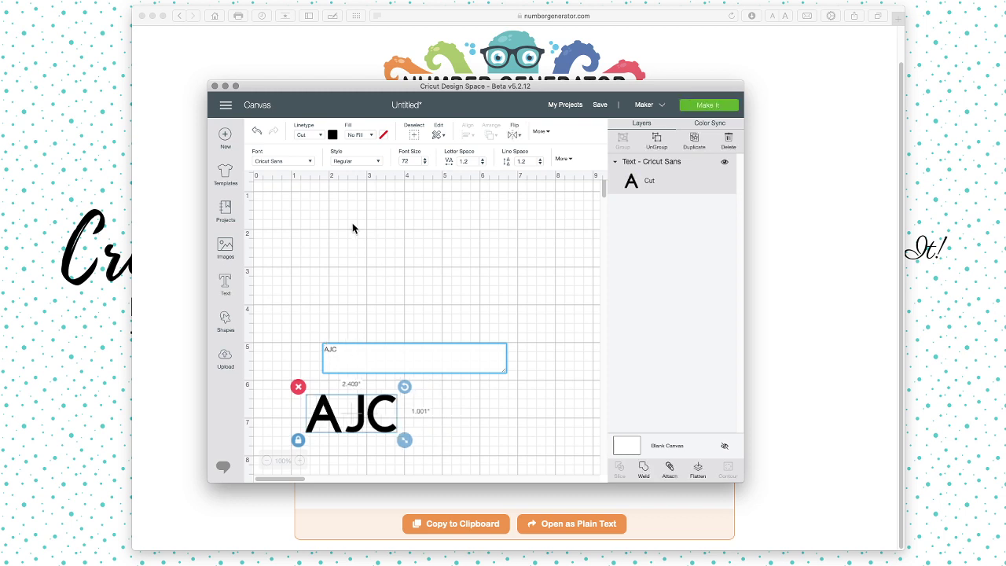
Search the fonts for MONOGR and apply the MONOGRAMOS font to the AJC text.
click(290, 164)
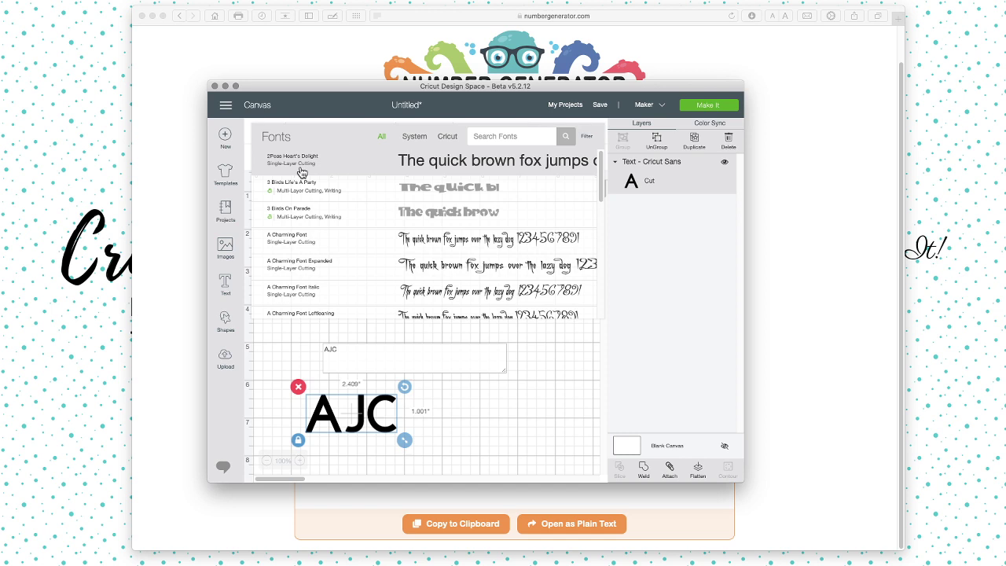
click(481, 136)
text(MONO)
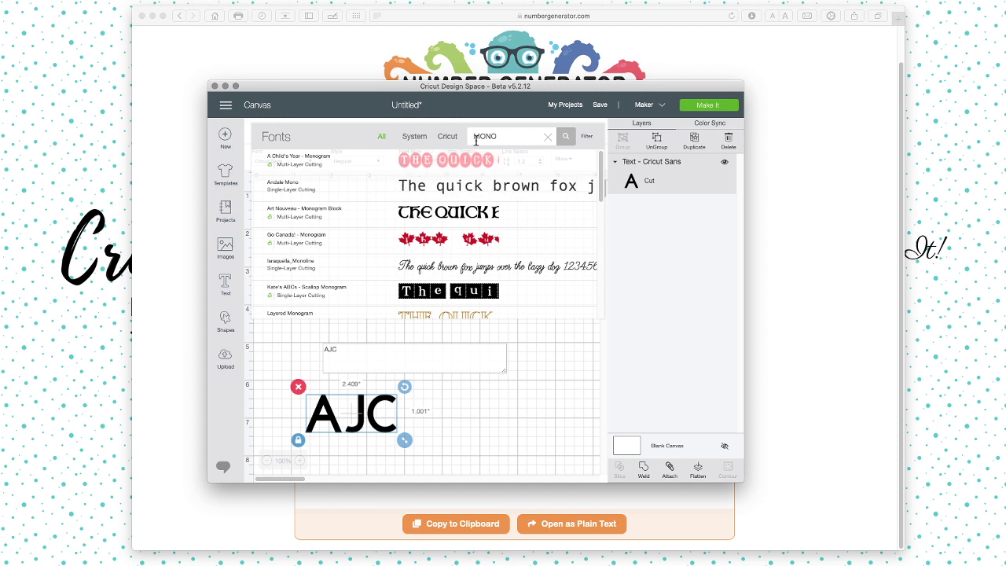
text(GR)
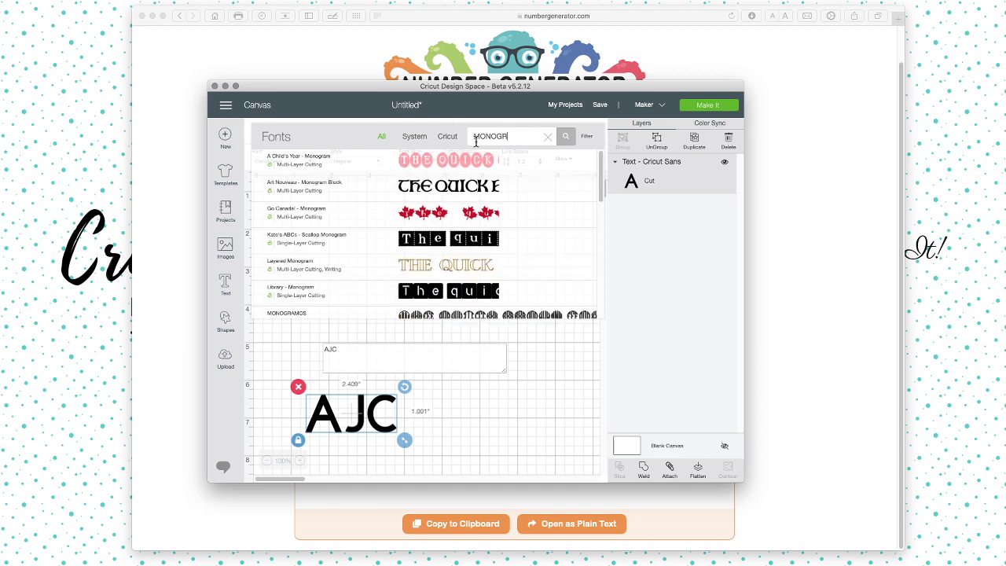
click(460, 313)
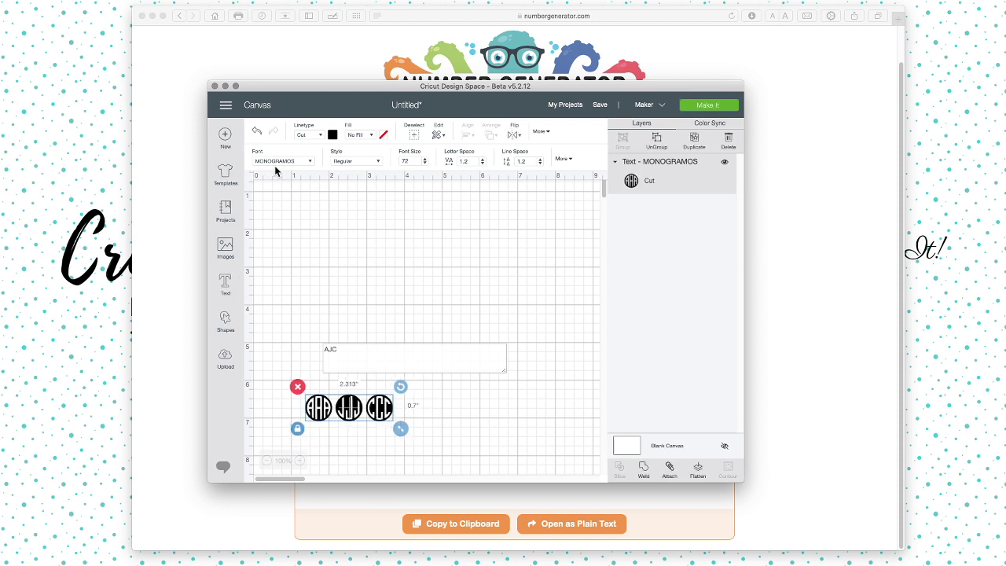
Move the AJC circle text toward the upper part of the canvas and enlarge it to about 6.3 inches wide.
drag(371, 397, 401, 246)
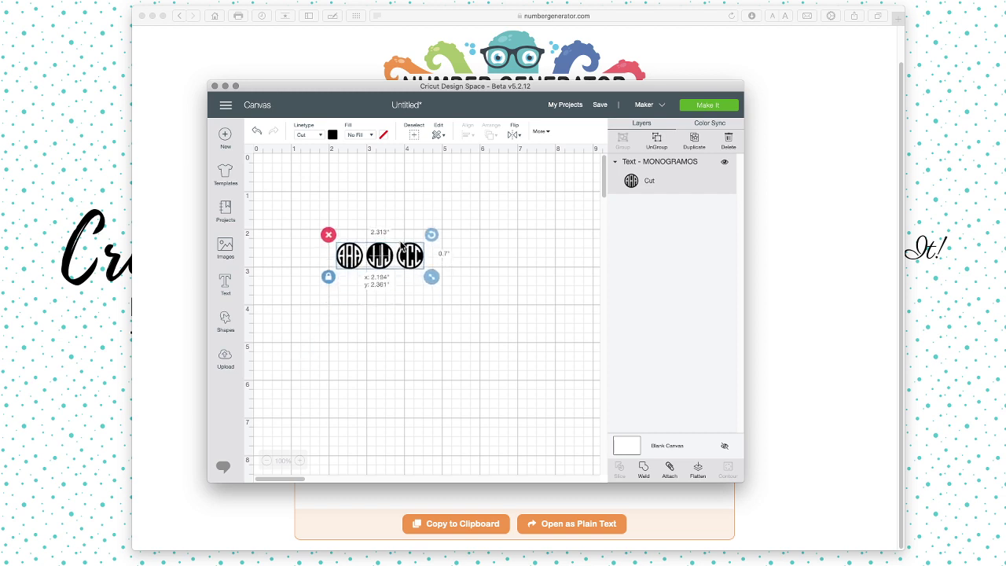
drag(432, 277, 582, 322)
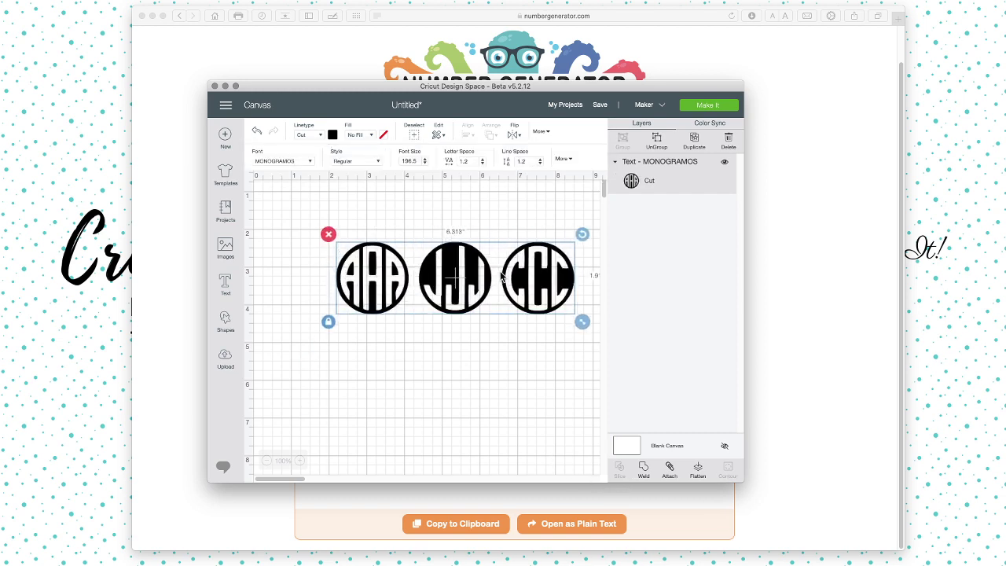
drag(502, 277, 426, 273)
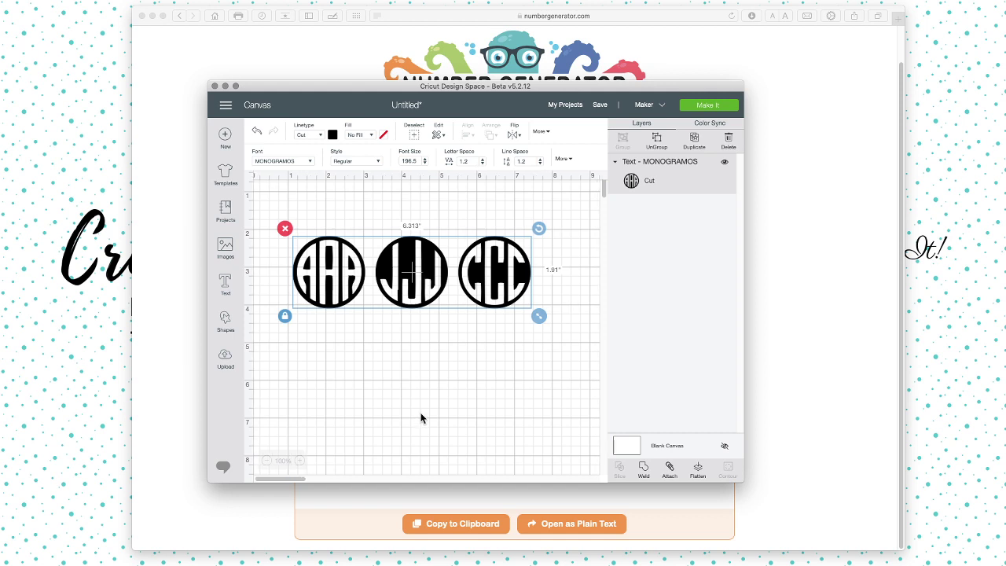
Ungroup the AJC text to letters, moving the CCC circle slightly up and the JJJ circle slightly down.
click(565, 160)
click(550, 193)
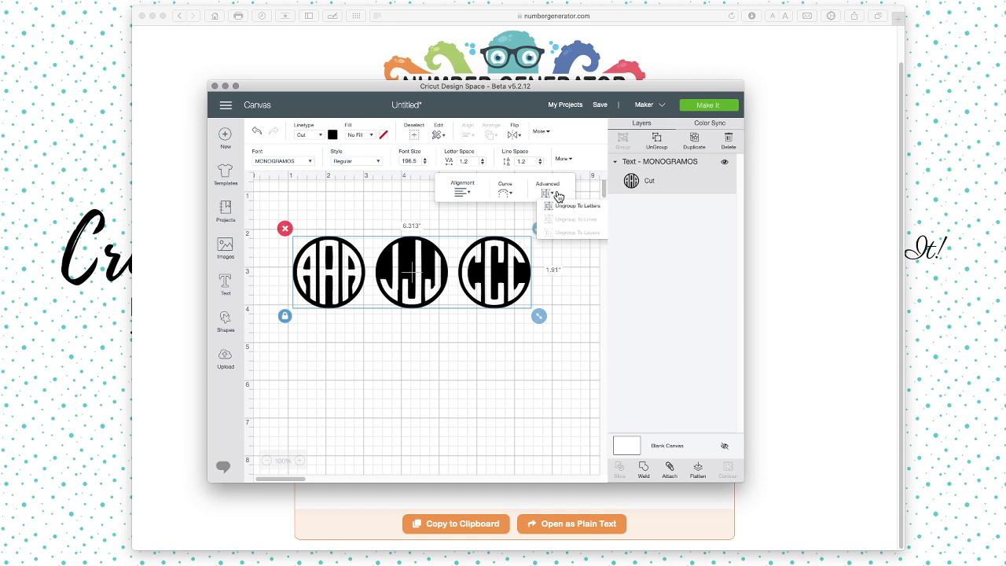
click(571, 208)
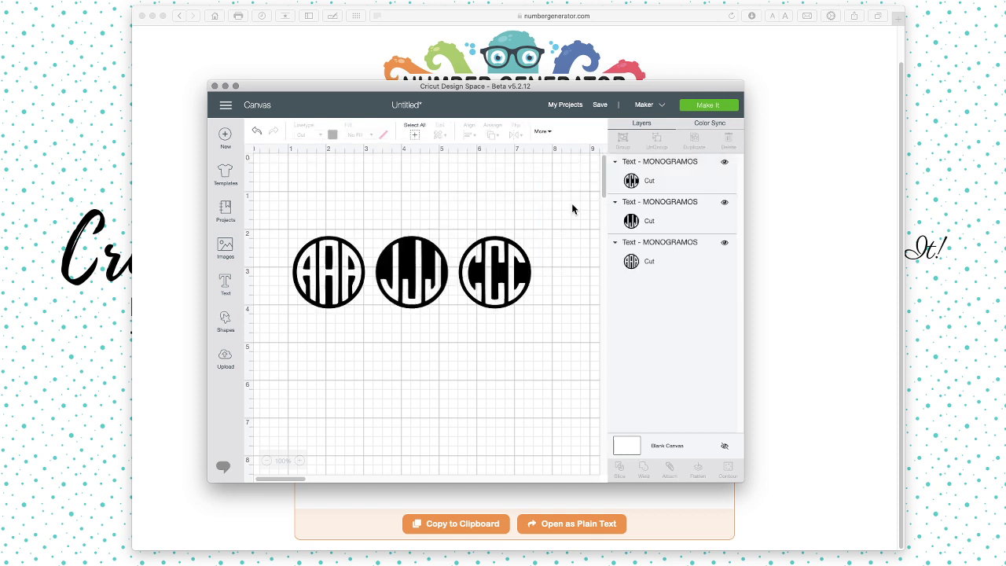
mouse_move(502, 303)
mouse_down()
mouse_move(503, 317)
mouse_move(501, 299)
mouse_up()
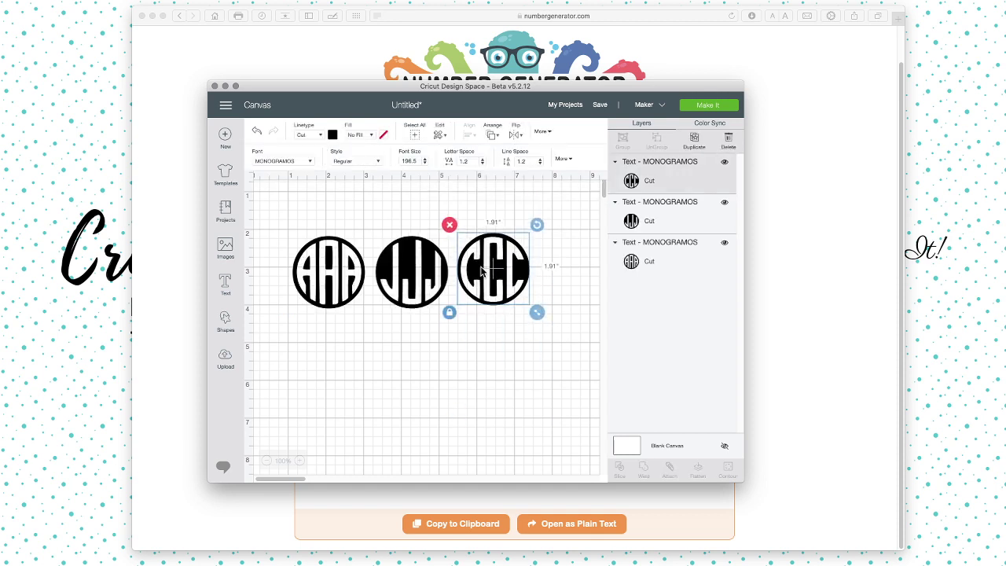
drag(420, 302, 424, 330)
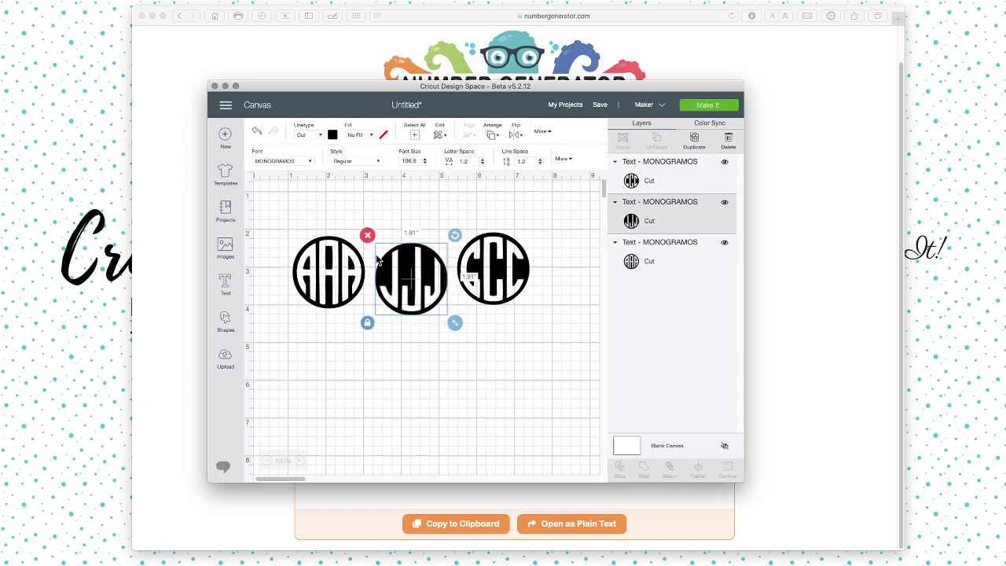
click(352, 271)
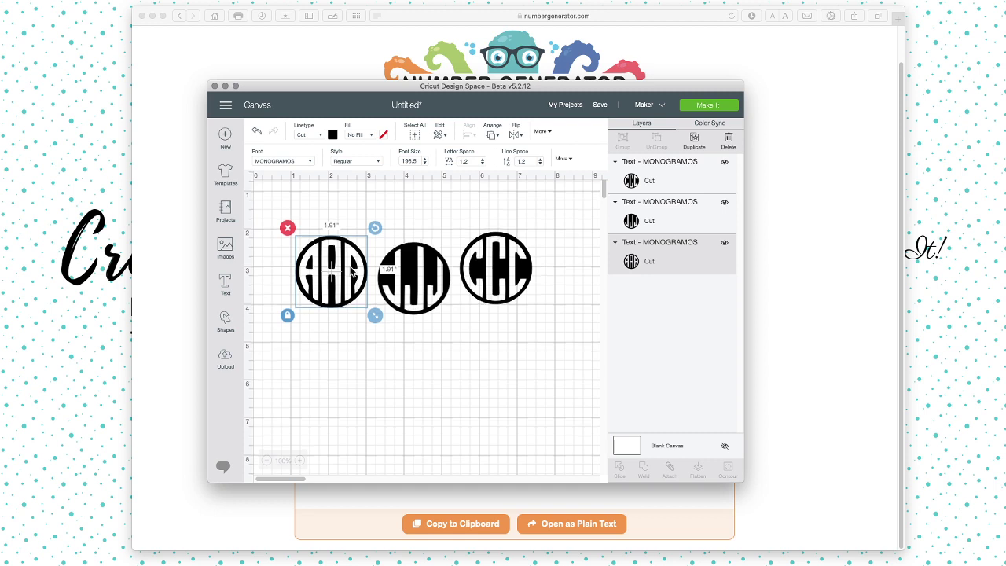
right_click(351, 271)
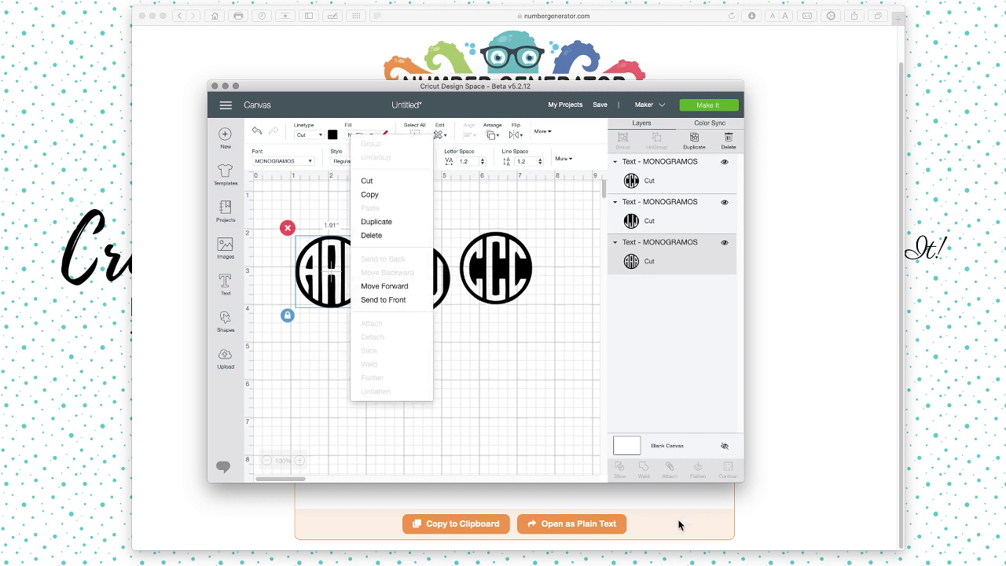
click(319, 343)
click(330, 293)
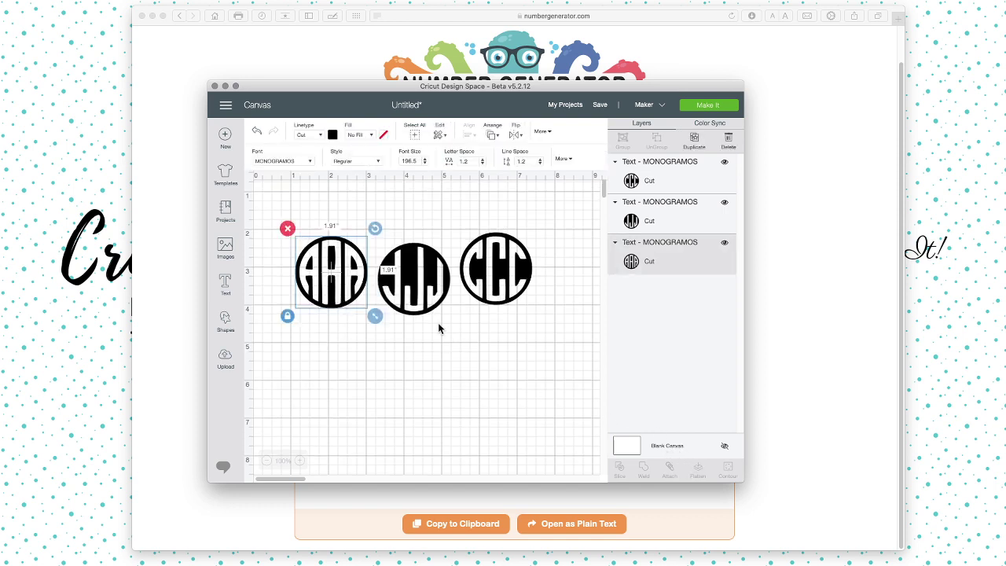
scroll(350, 270, right, 1)
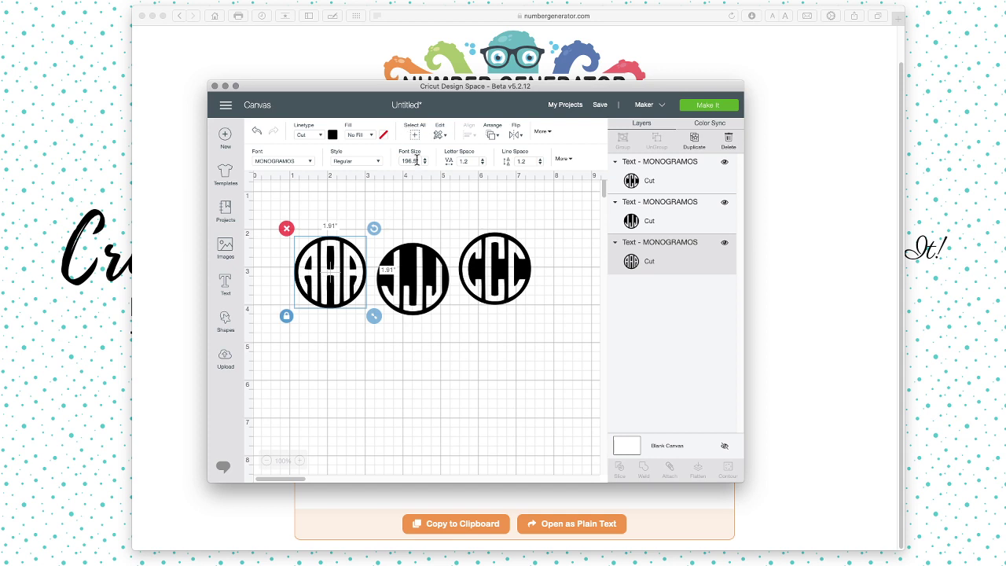
scroll(440, 184, up, 1)
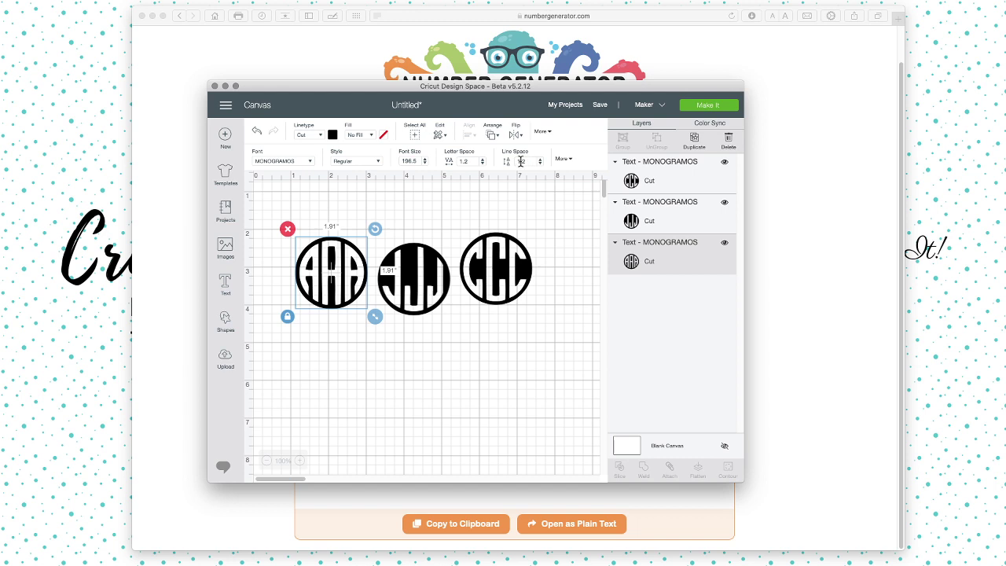
Enlarge the design window to give the canvas more room and reposition it on the desktop.
click(572, 162)
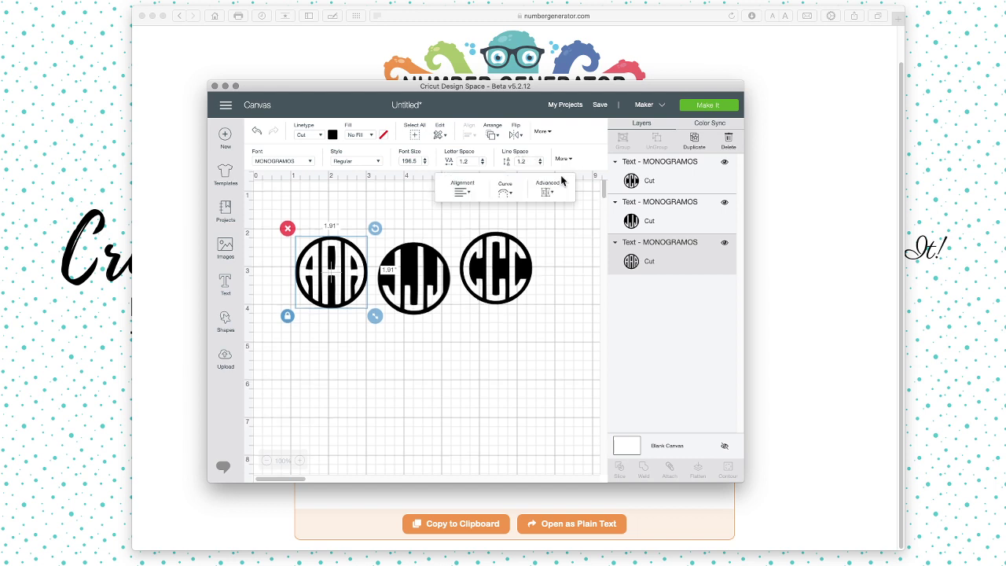
click(518, 247)
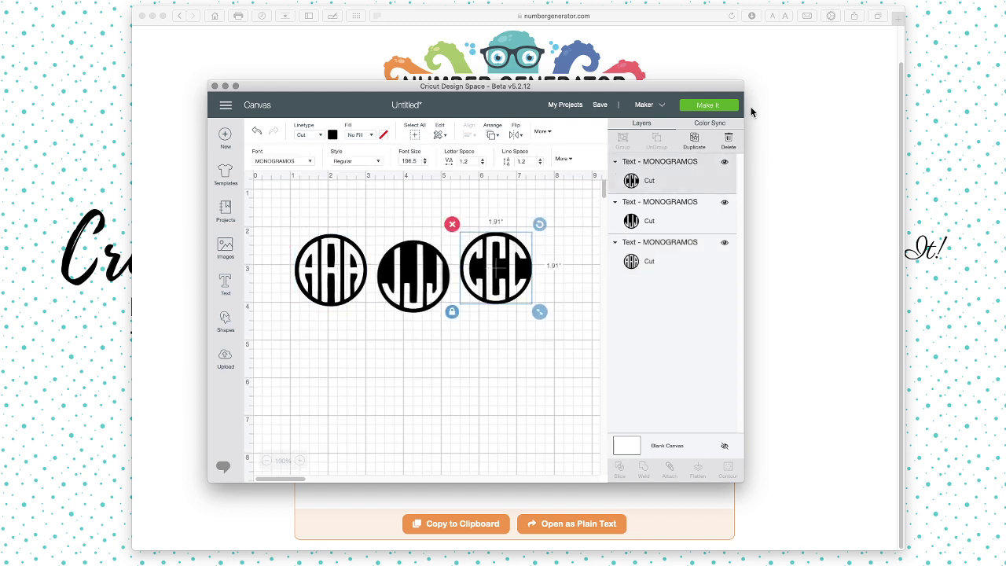
drag(740, 84, 902, 56)
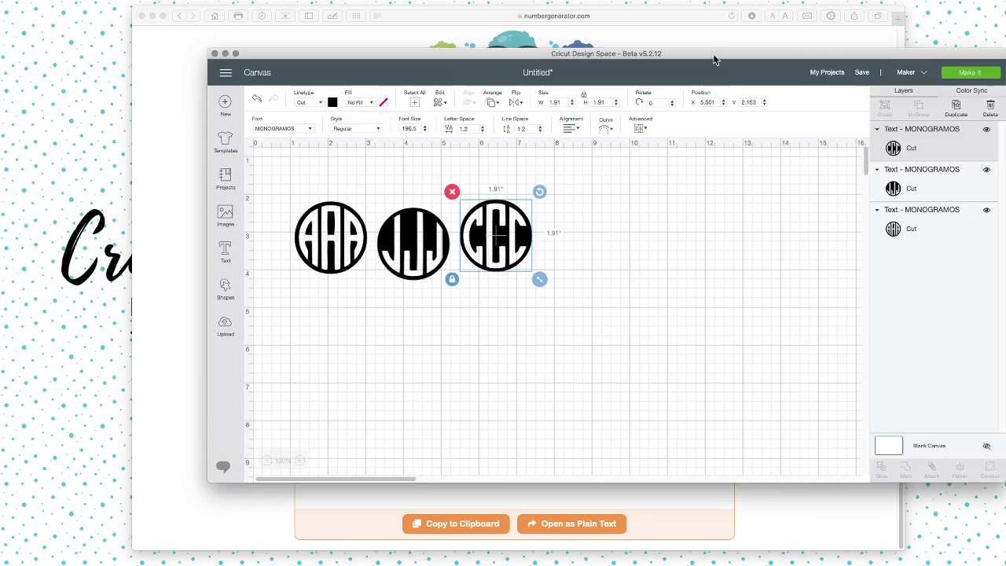
drag(713, 53, 555, 52)
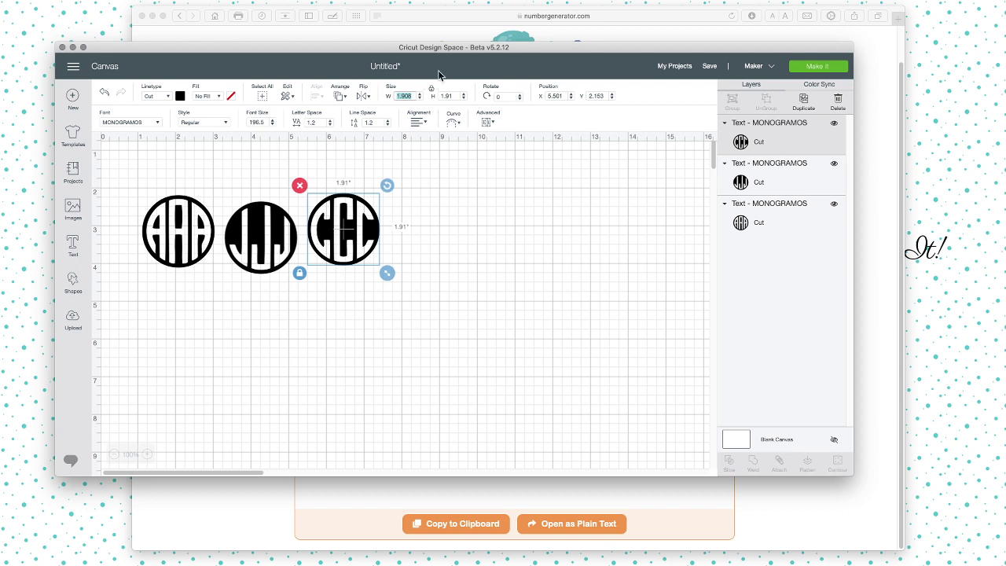
key(Return)
Add a circle shape and place it beside the CCC circle at about X 8.54, Y 2.61.
click(75, 281)
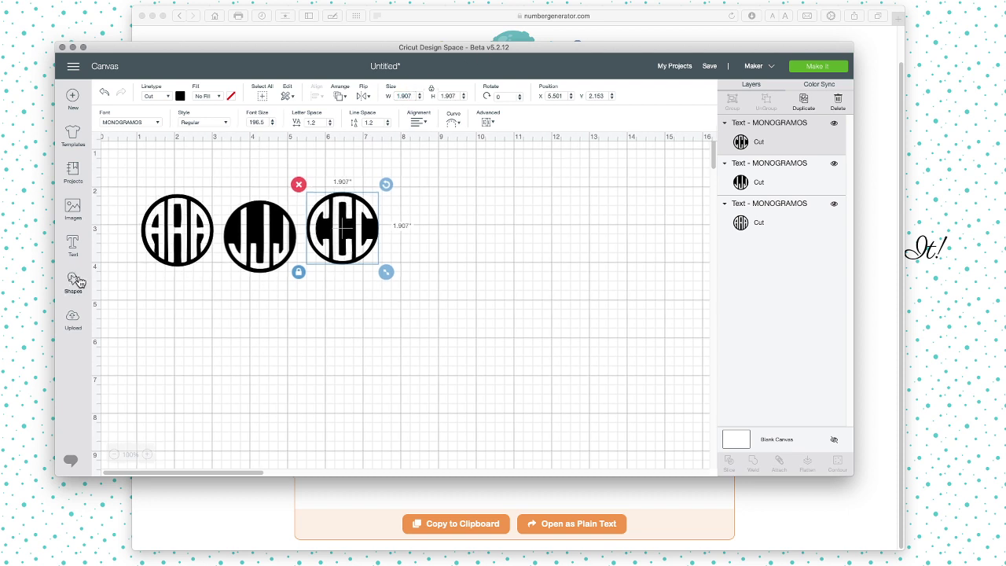
click(151, 211)
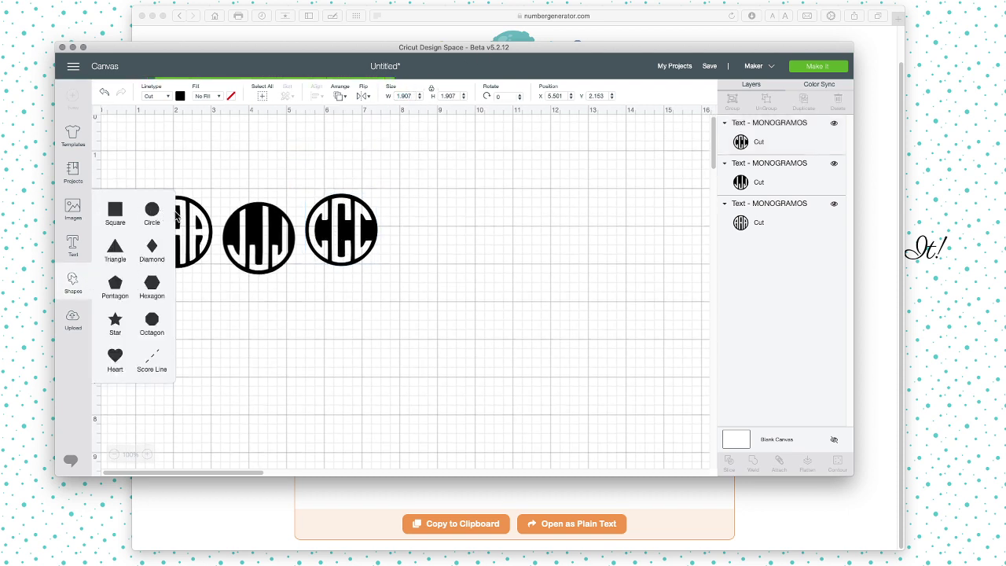
drag(251, 302, 499, 290)
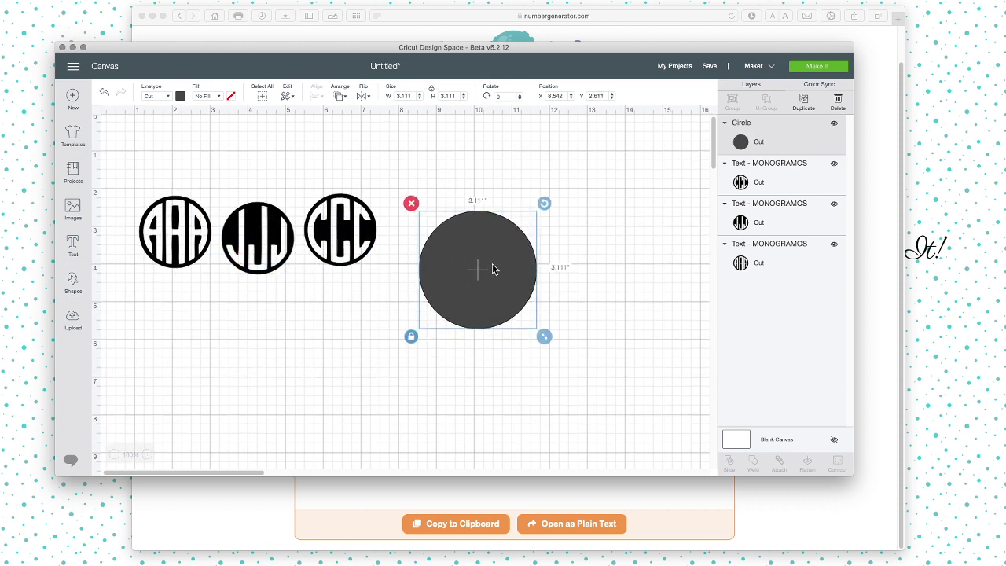
Set the AAA circle's height to 3.11 inches and move it over the plain circle.
click(196, 223)
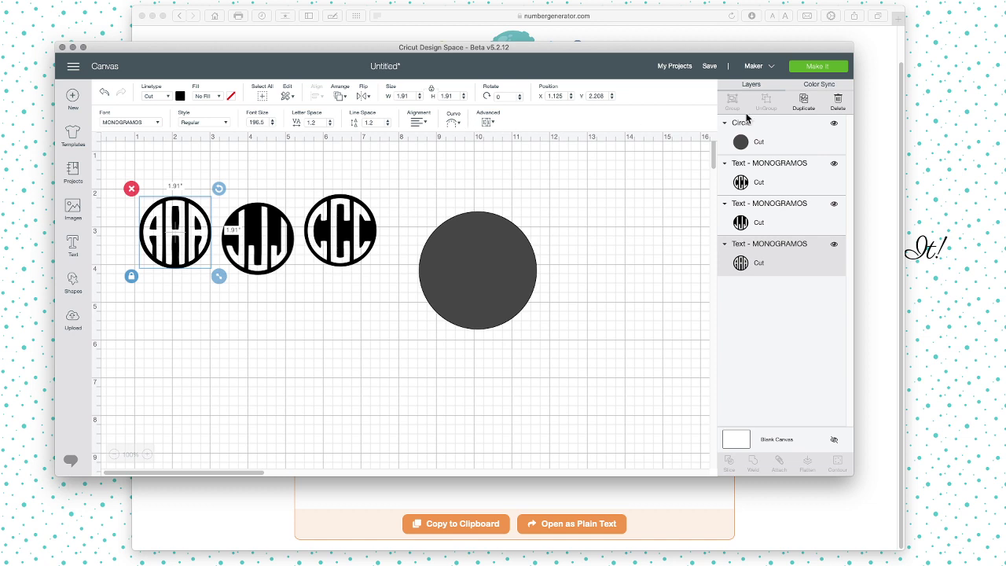
drag(452, 95, 437, 96)
text(3.11)
key(Return)
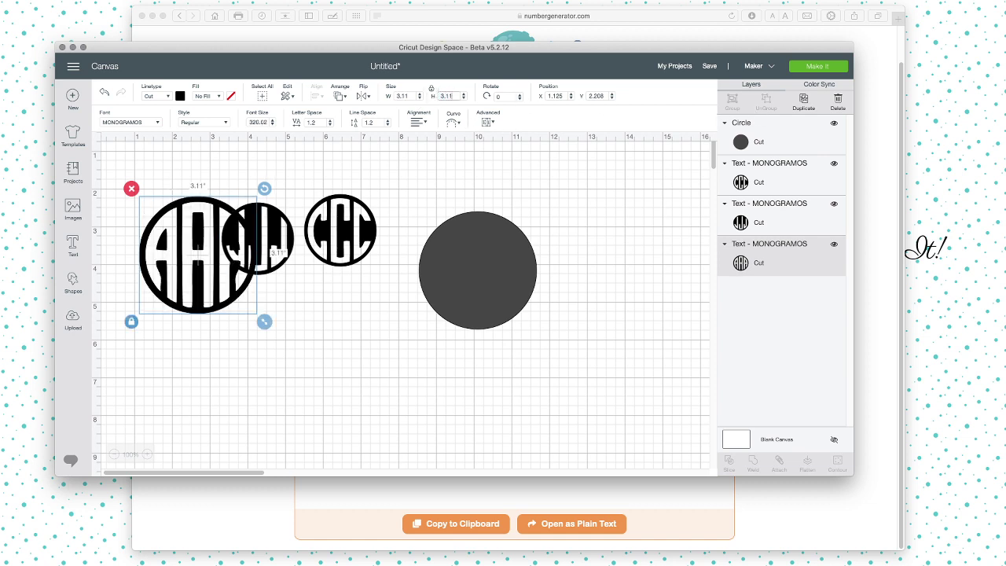
drag(196, 211, 472, 227)
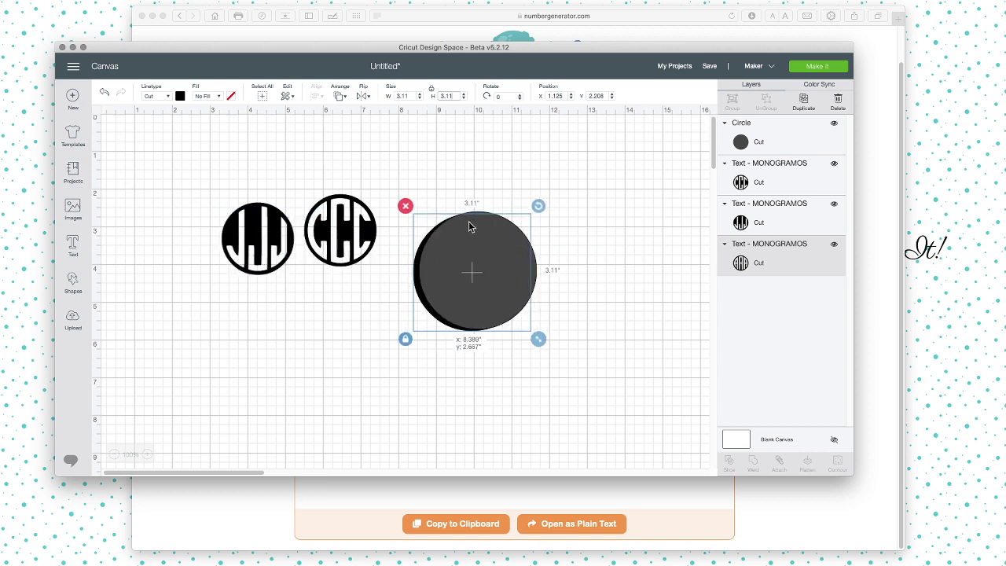
Bring the AAA circle to the front and centre it together with the plain circle using Align Center.
click(341, 96)
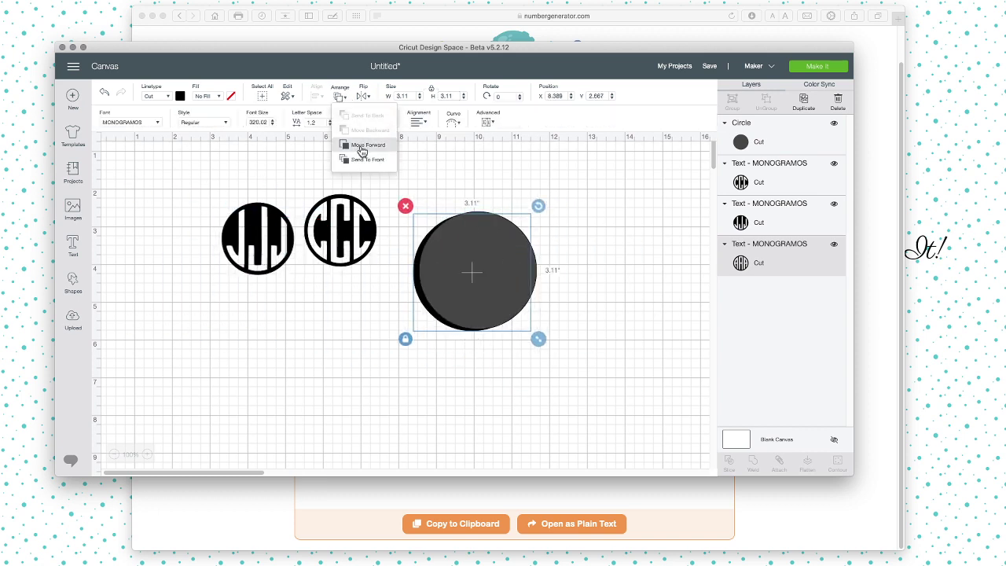
click(358, 161)
drag(595, 265, 462, 287)
click(318, 96)
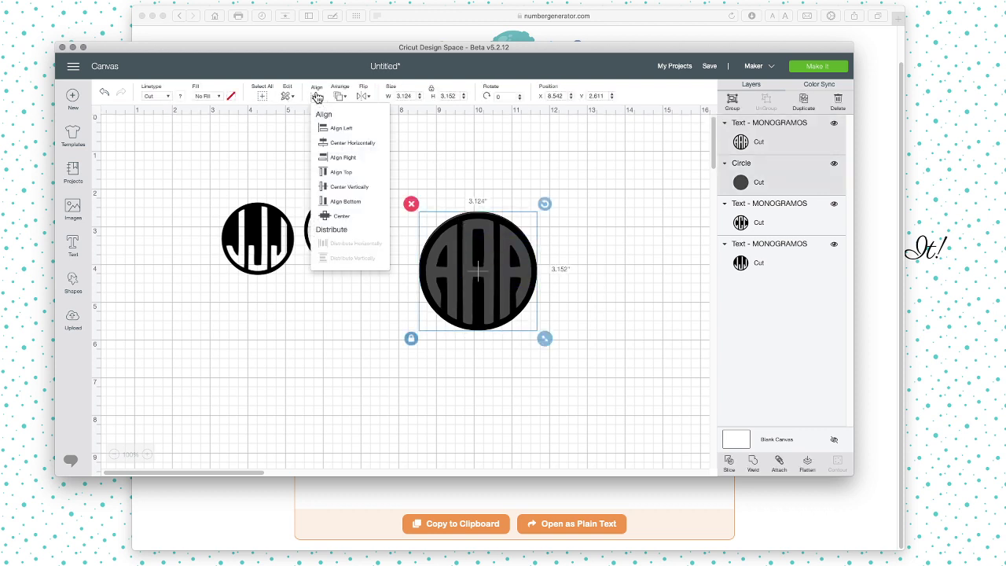
click(350, 225)
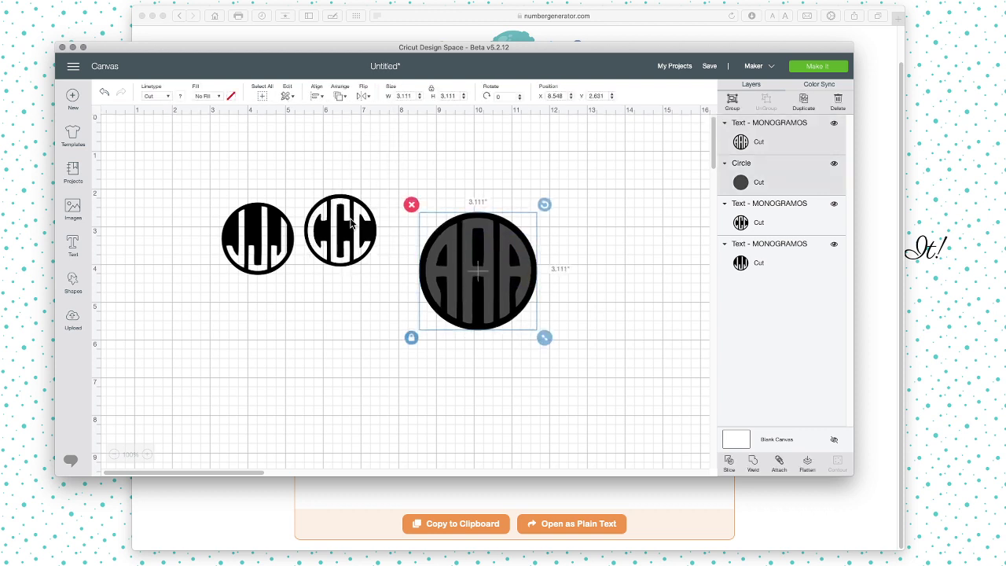
Slice the AAA circle with the plain circle and pull the three resulting pieces apart.
click(731, 466)
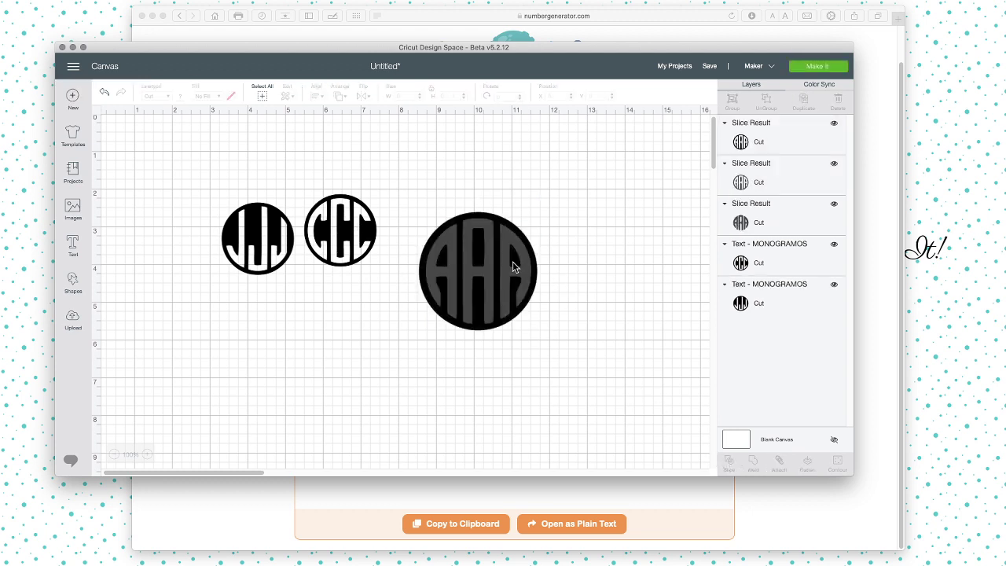
drag(514, 265, 589, 340)
drag(498, 330, 570, 254)
drag(479, 272, 266, 363)
Delete the leftover dark grey AAA ring piece and move the solid AAA letters slightly down.
drag(233, 308, 284, 324)
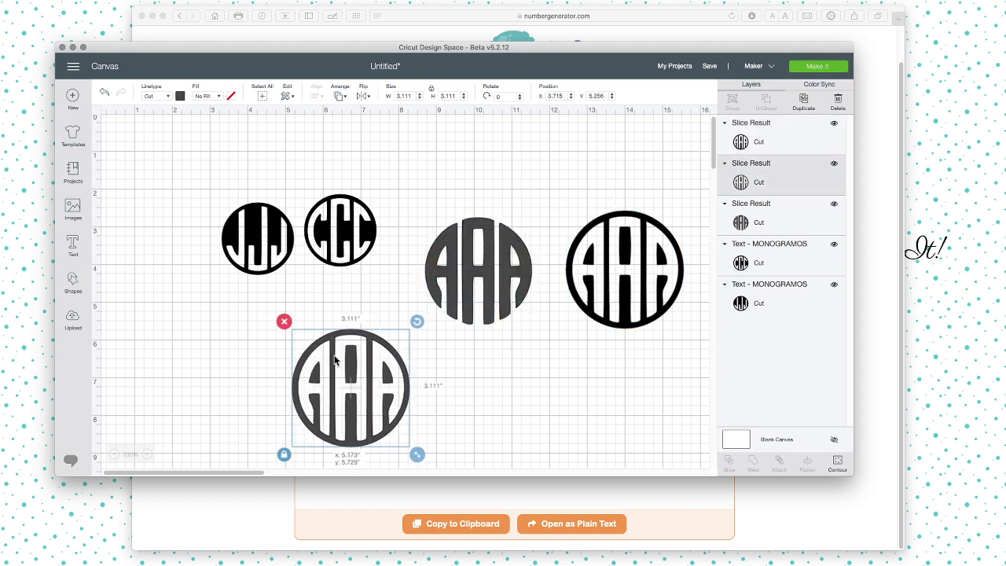
click(283, 321)
drag(471, 289, 467, 330)
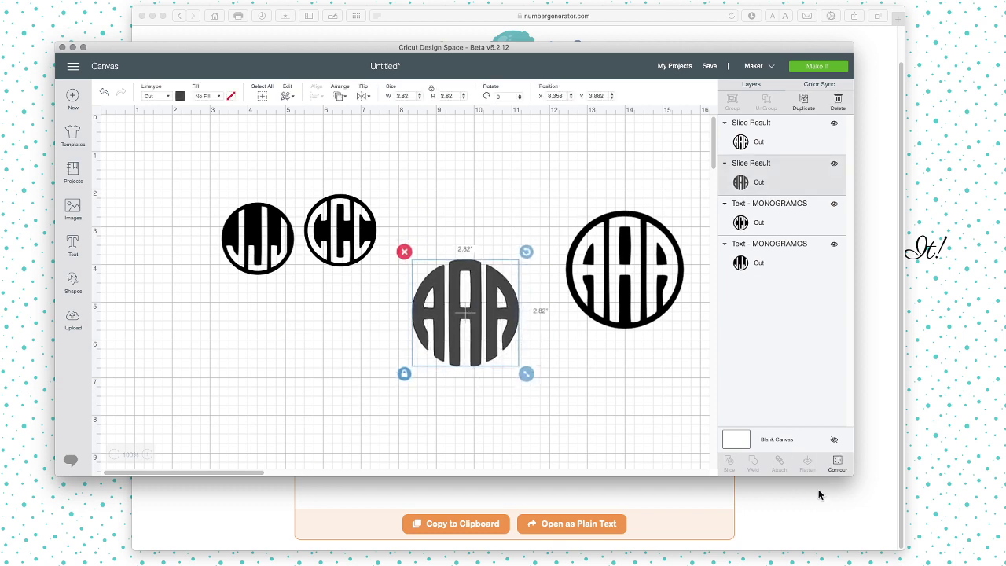
Hide the middle and right A of the solid AAA letters, including their inner openings, with Contour so only the left A remains.
click(837, 464)
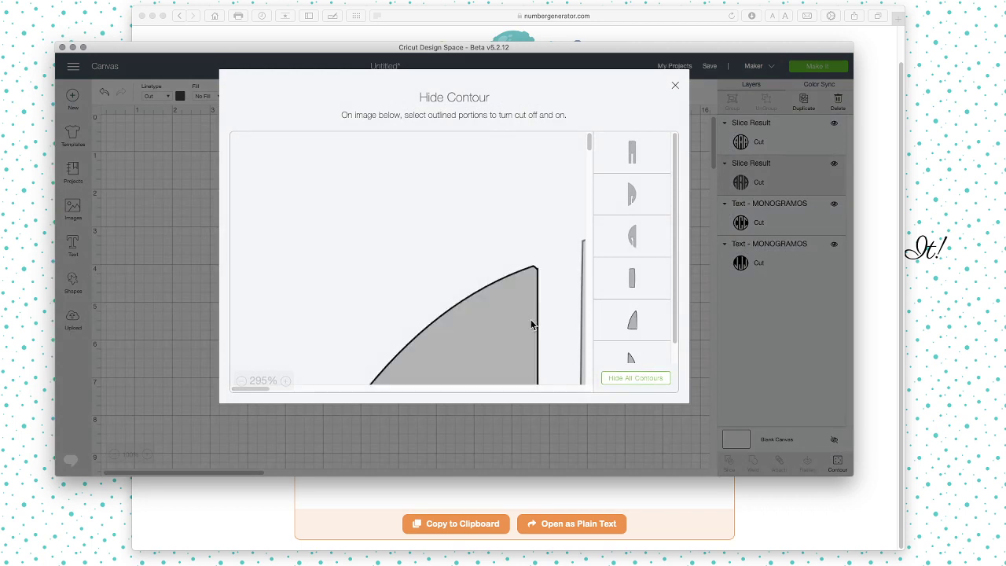
click(409, 314)
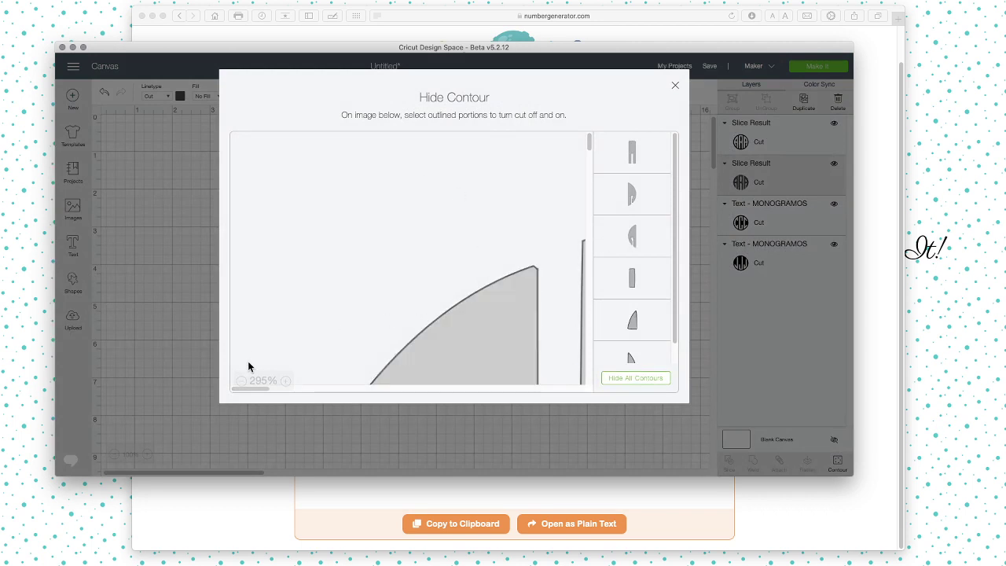
click(242, 381)
click(242, 381)
click(242, 381)
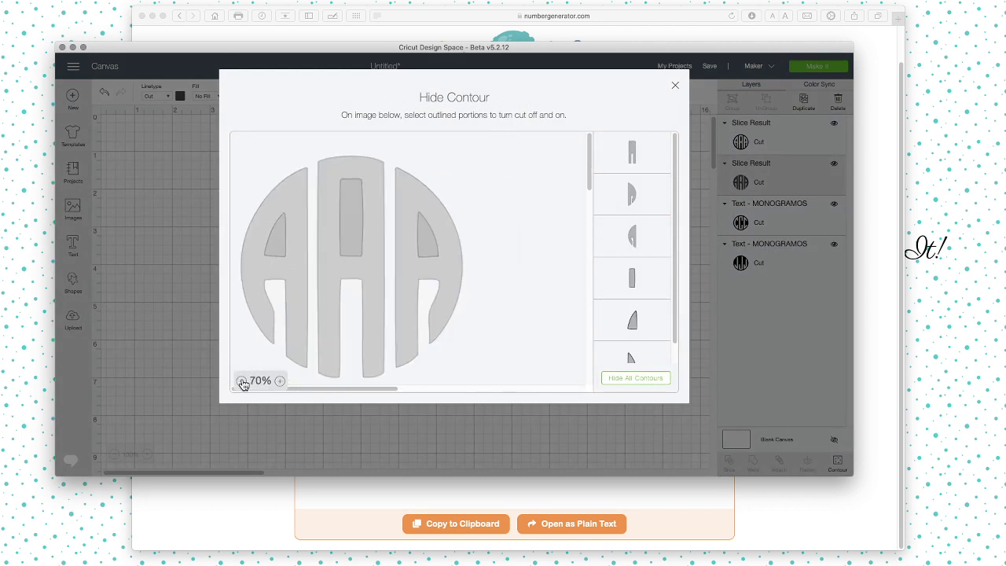
click(242, 381)
click(279, 382)
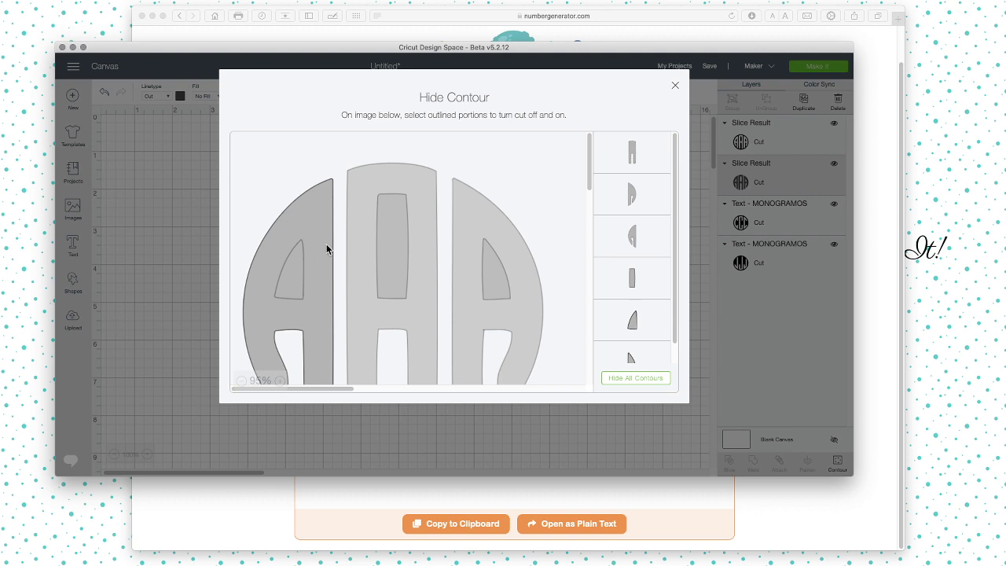
click(366, 290)
click(401, 261)
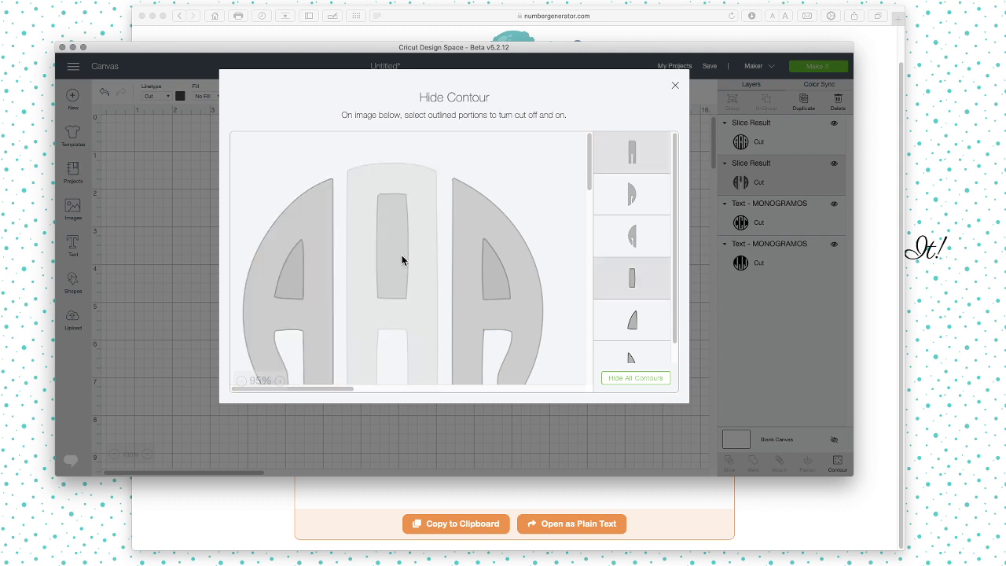
click(473, 264)
click(487, 267)
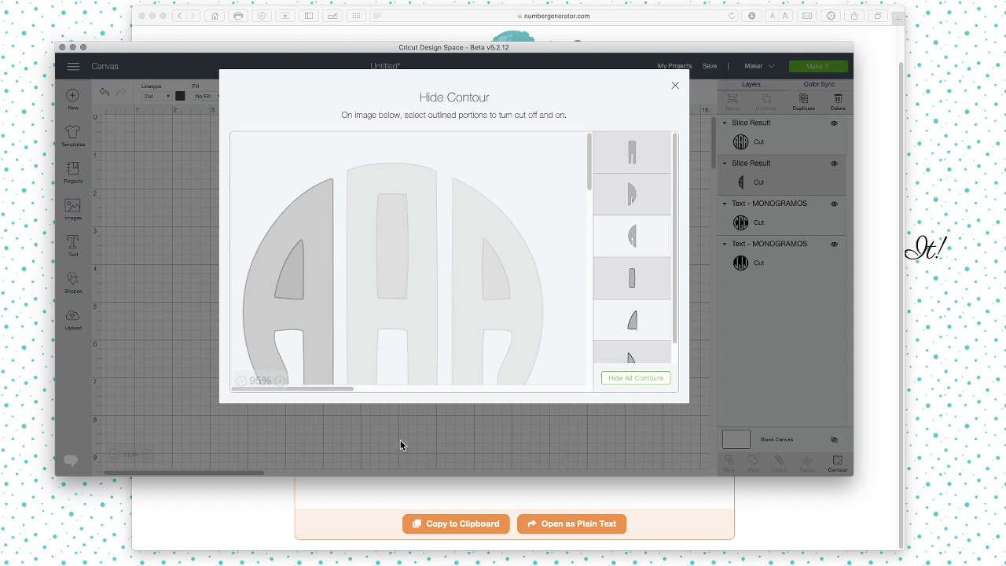
click(148, 289)
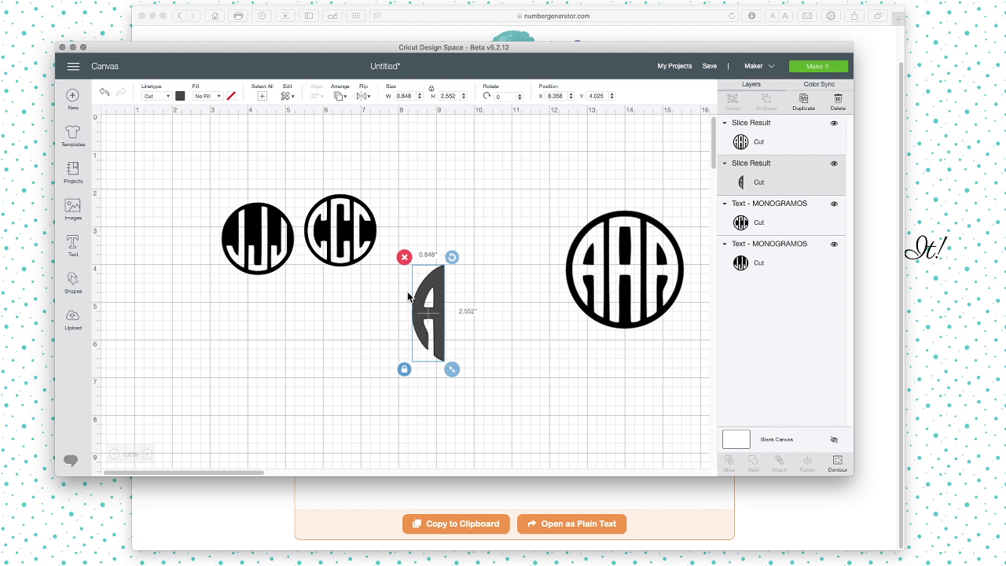
Move the left A up to about X 8.96, Y 1.69 and shift the black AAA circle to about X 11.97, Y 2.80.
drag(439, 311, 461, 224)
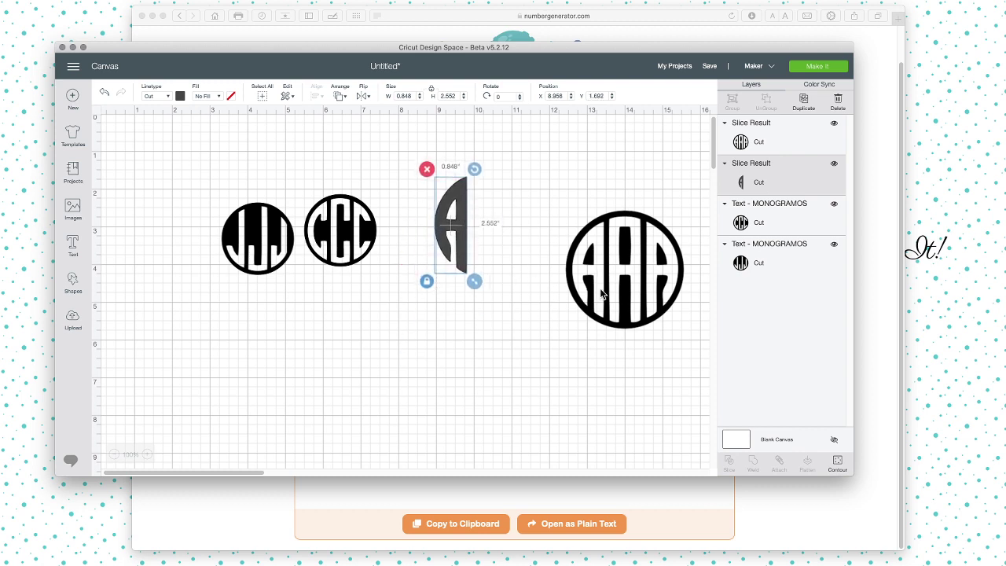
click(259, 250)
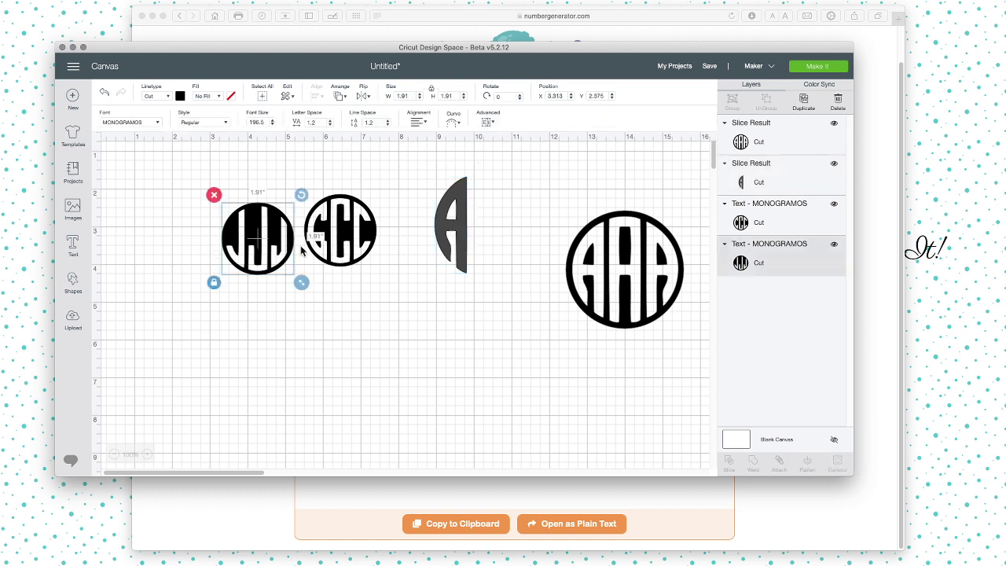
click(649, 264)
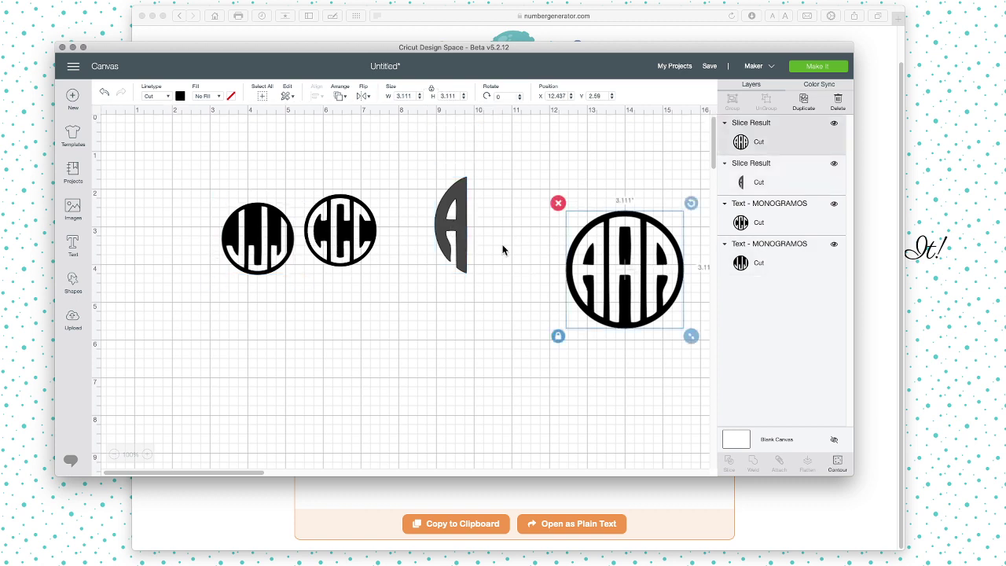
drag(591, 270, 573, 277)
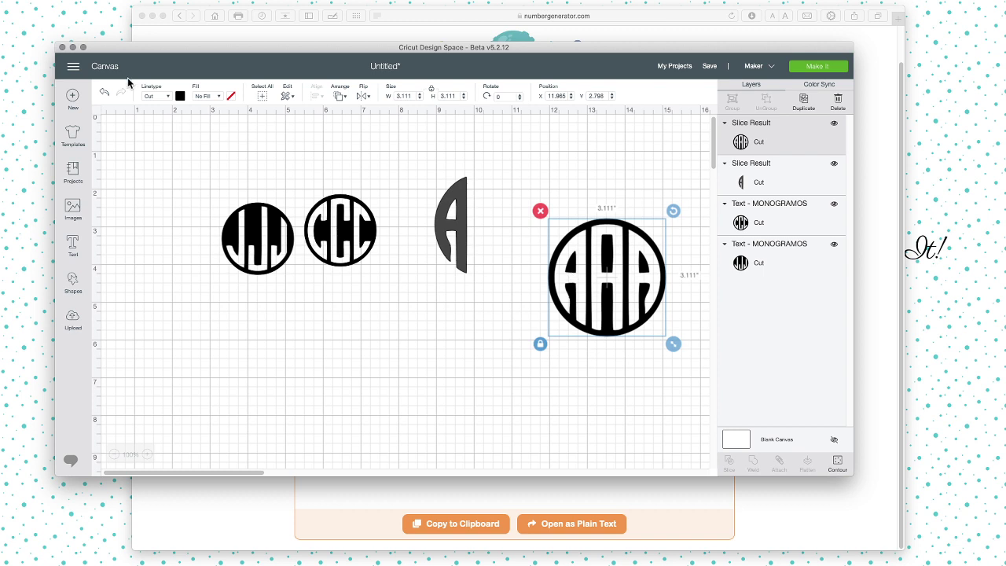
click(453, 216)
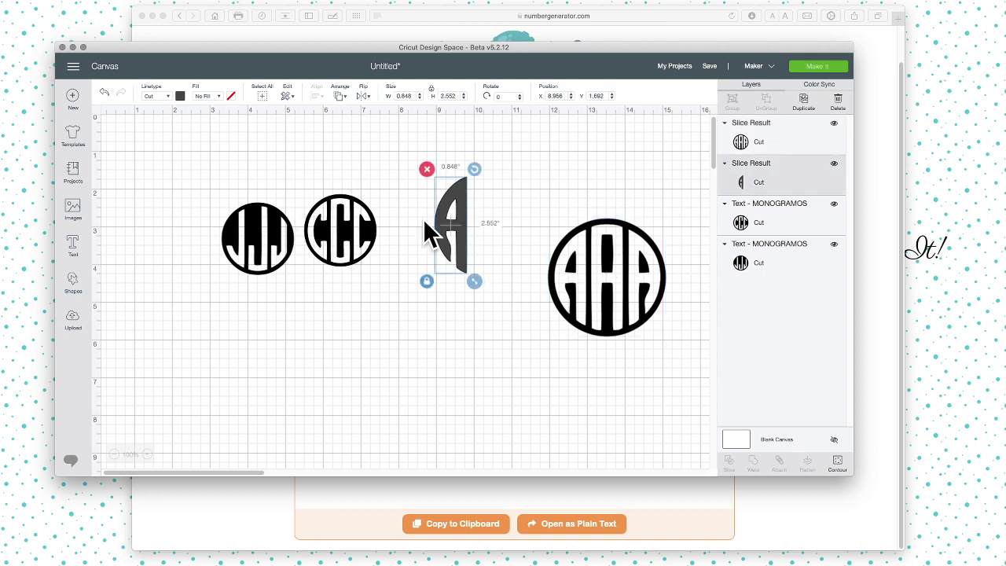
click(532, 284)
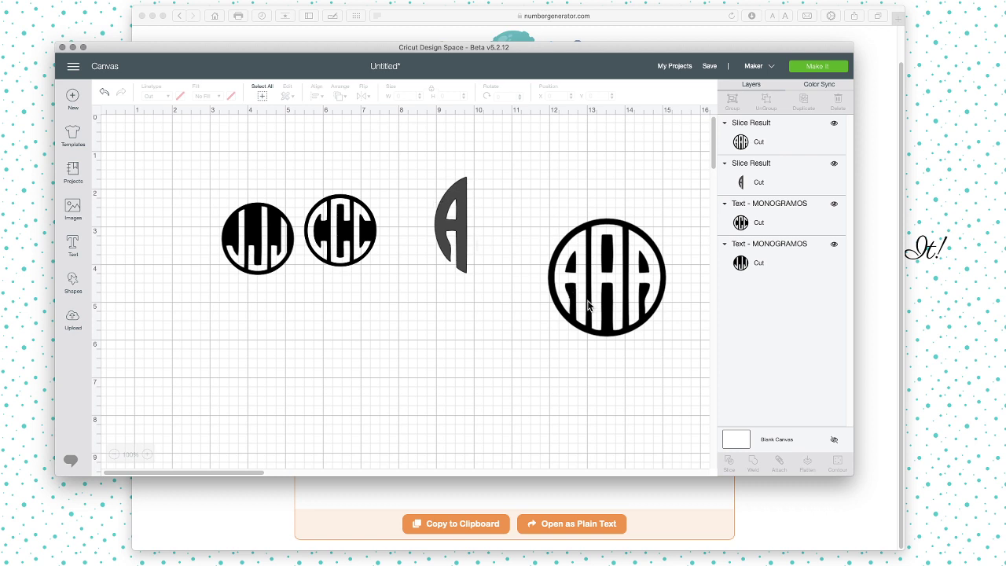
Add another circle shape and place it below the JJJ and CCC circles at about X 4.54, Y 4.63.
click(266, 249)
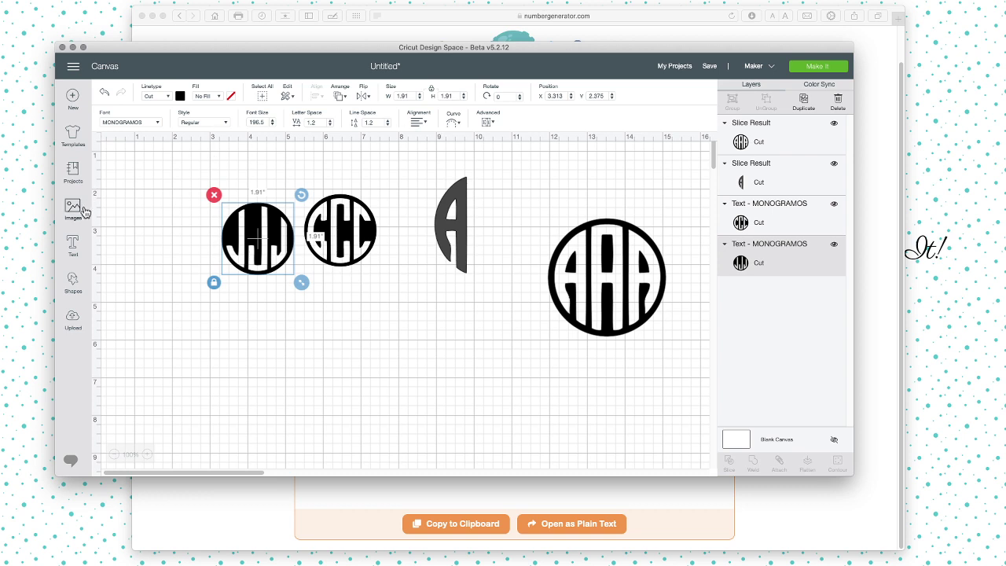
click(76, 283)
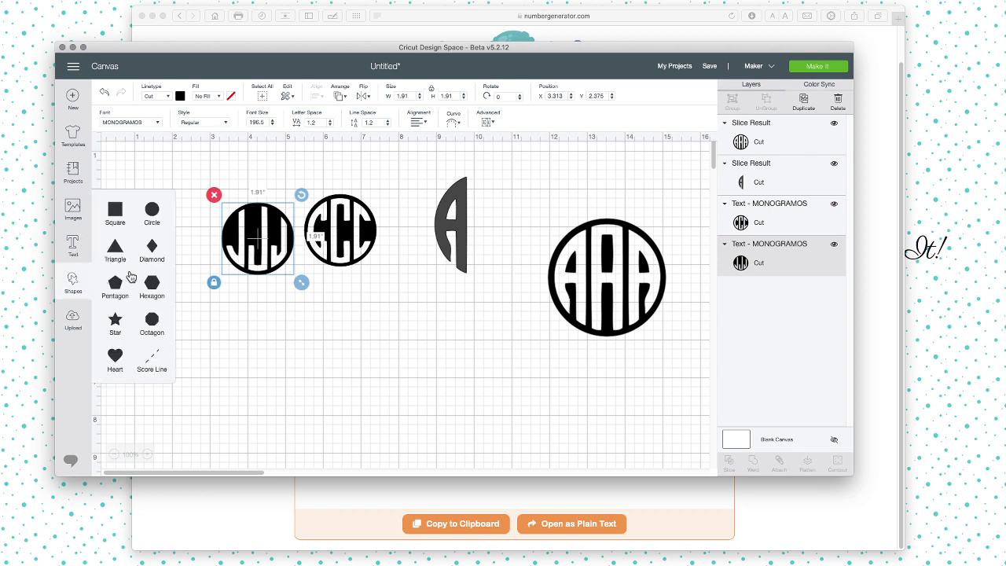
click(153, 211)
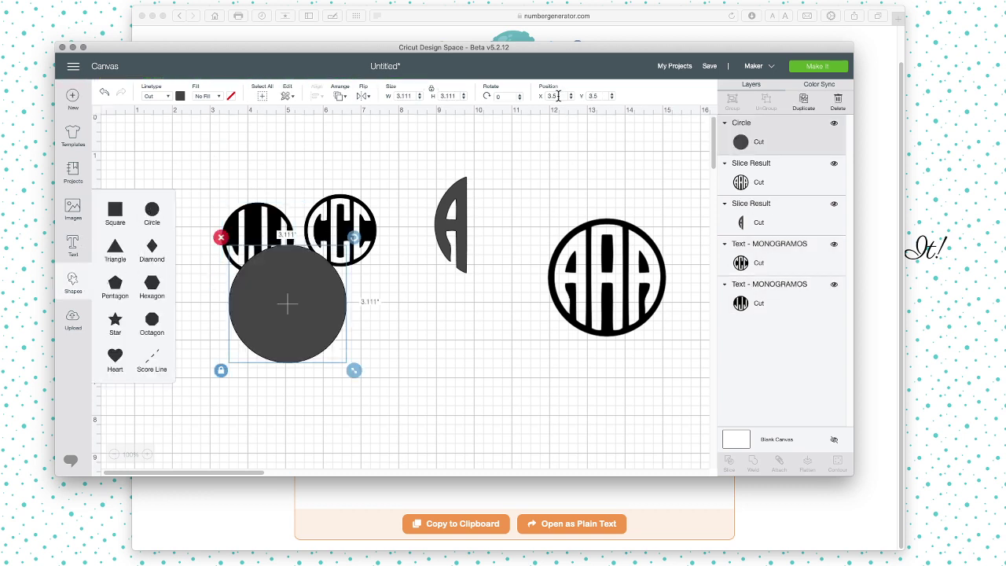
drag(299, 313, 338, 355)
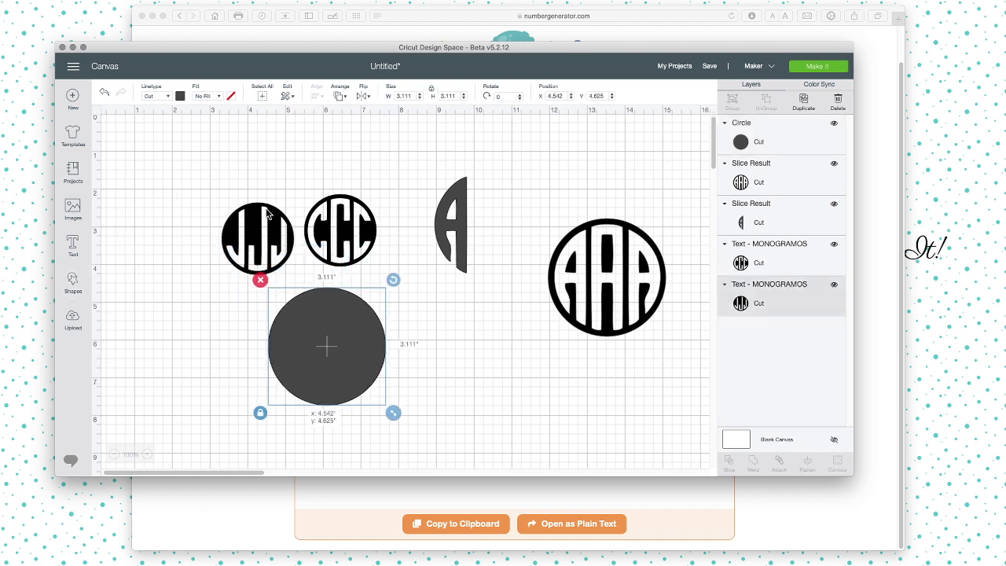
Set the JJJ circle's width to 3.1 inches.
click(257, 236)
double_click(403, 96)
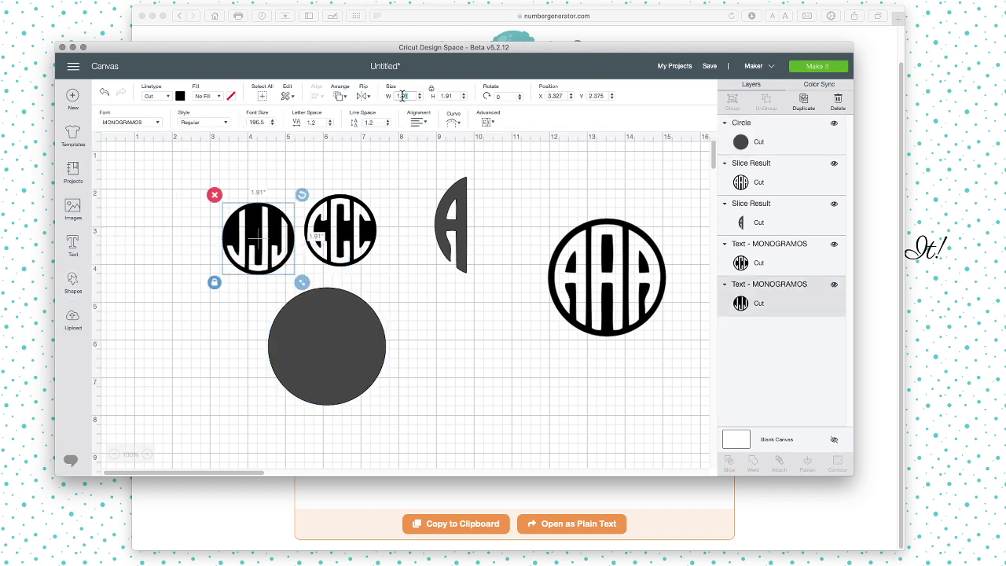
text(3.1)
key(Return)
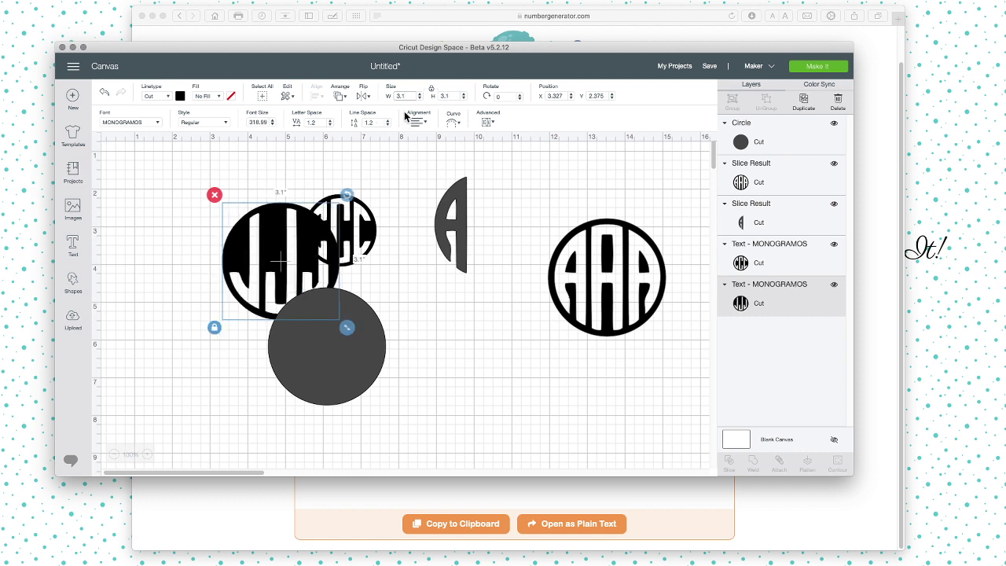
Set the widths of the JJJ circle and the CCC circle to 3.11 inches each.
key(Return)
click(346, 210)
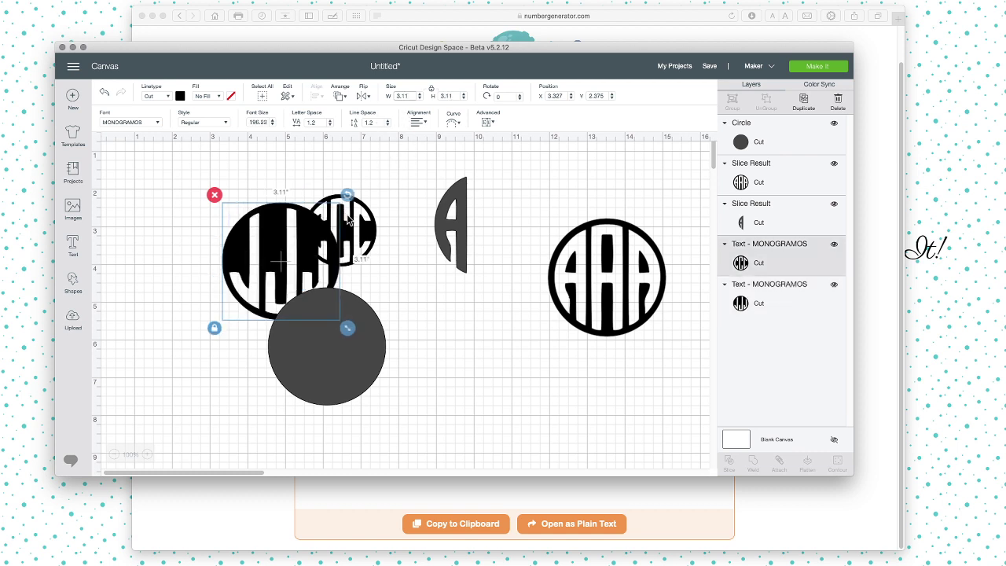
click(414, 95)
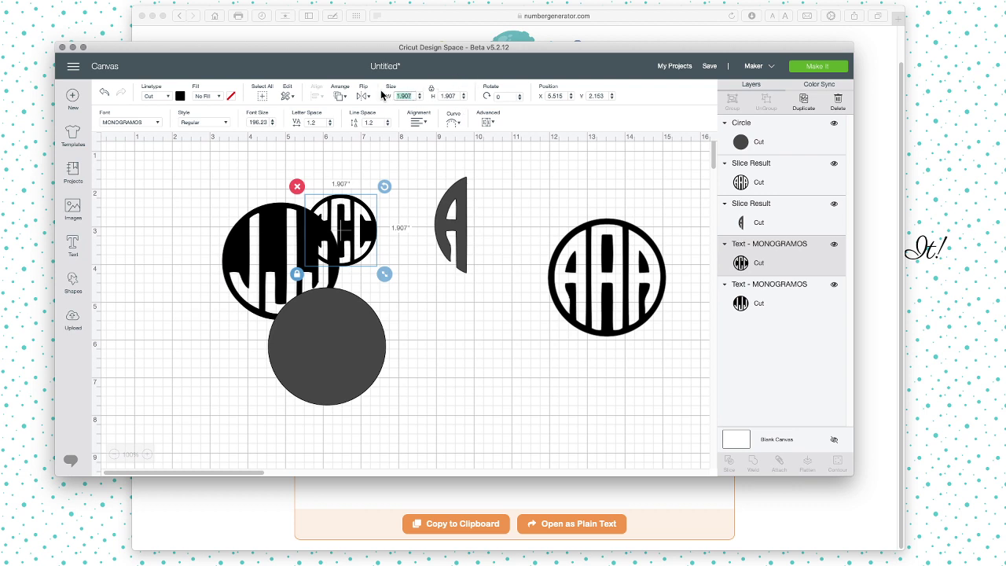
text(3.11)
key(Return)
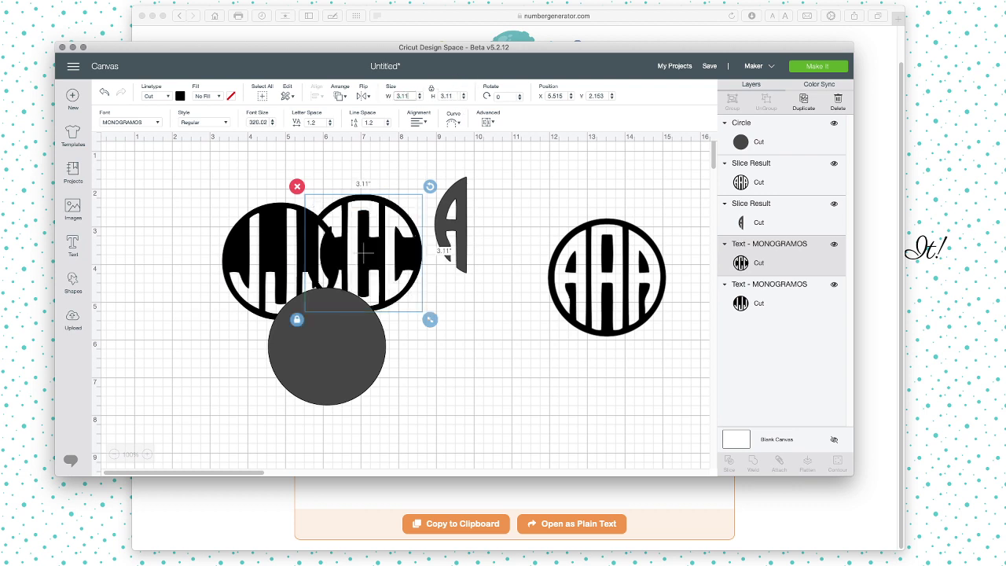
Duplicate the gray circle and separate the two, one at about X 7.24, Y 5 and the other at about X 2.99, Y 4.21.
click(377, 322)
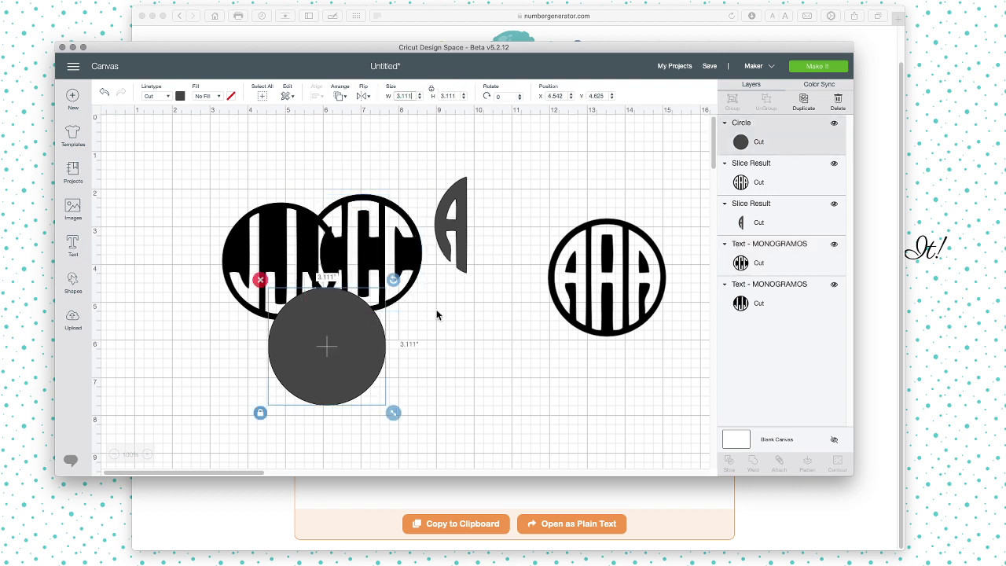
click(803, 100)
drag(317, 353, 402, 350)
click(281, 335)
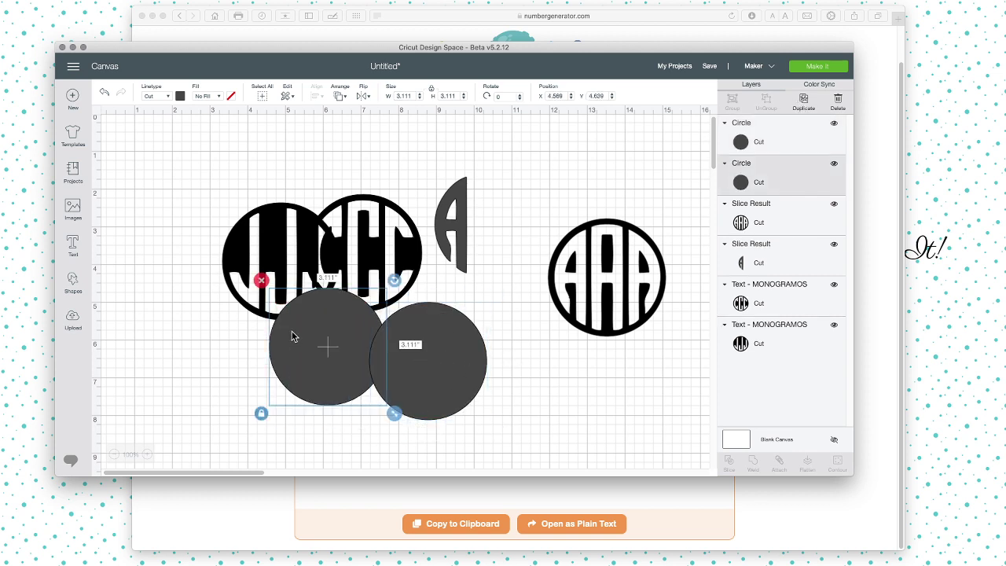
drag(300, 337, 246, 323)
Send the gray circle beneath JJJ to the back, then place the JJJ text over it and center-align the two.
click(339, 96)
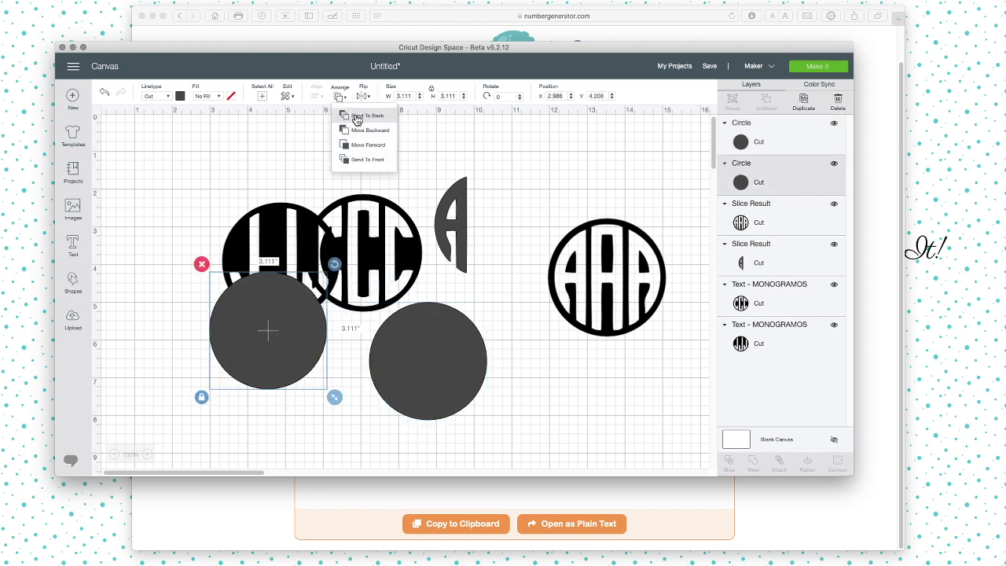
click(350, 115)
drag(283, 264, 269, 329)
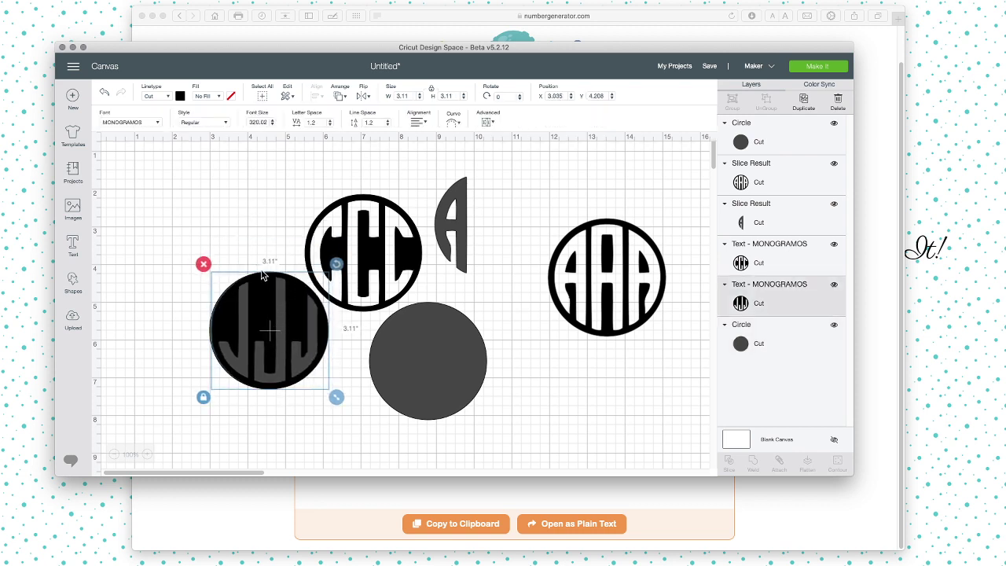
drag(250, 237, 268, 339)
click(318, 95)
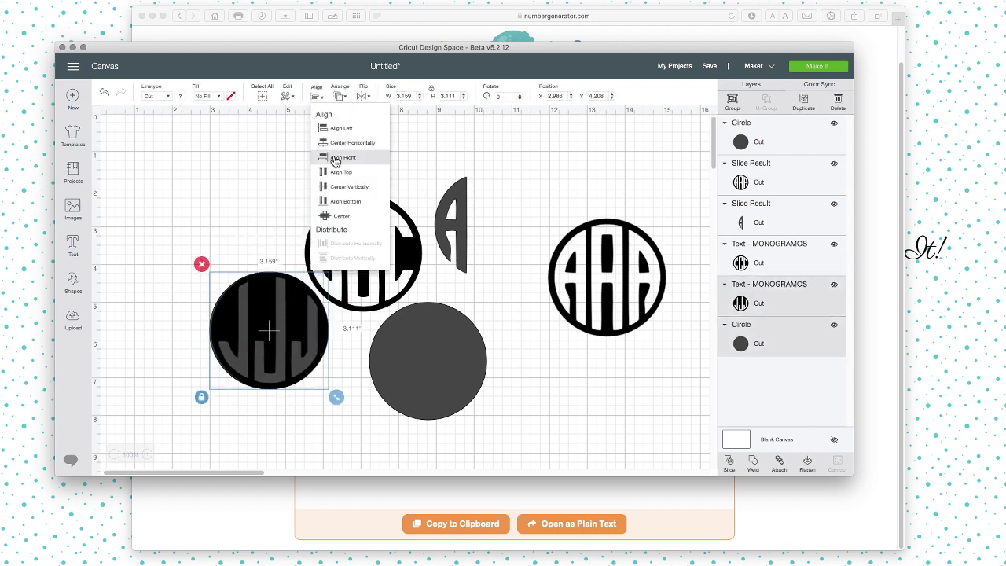
click(340, 227)
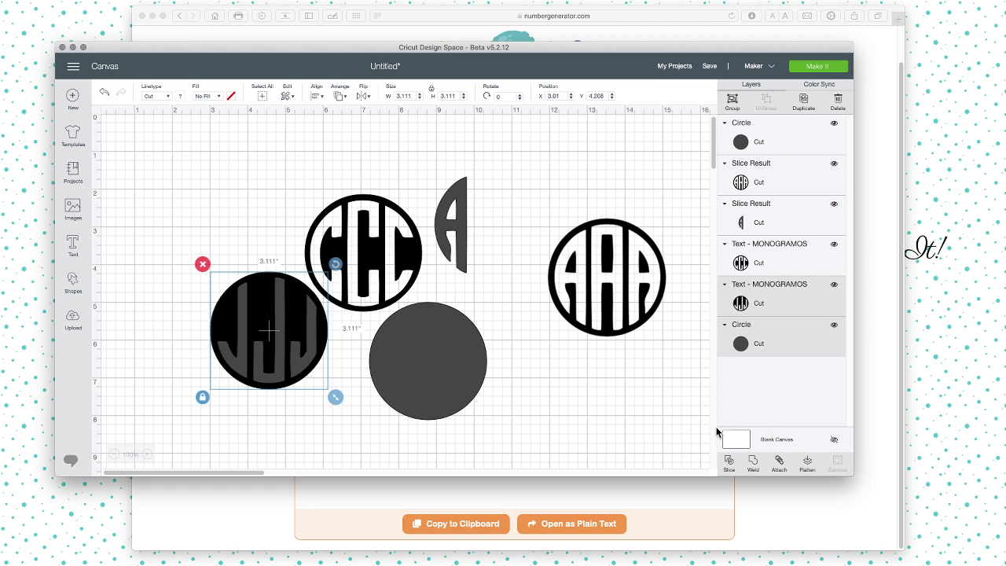
Slice the JJJ text with the gray circle, then delete the black JJJ circle and the gray leftover around the solid letters.
click(732, 467)
drag(281, 317, 256, 403)
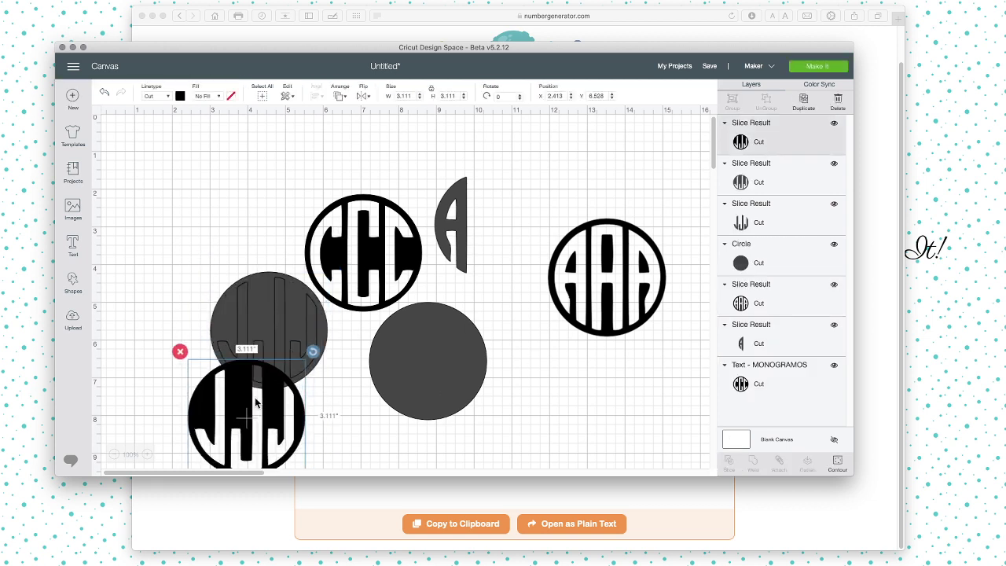
click(180, 351)
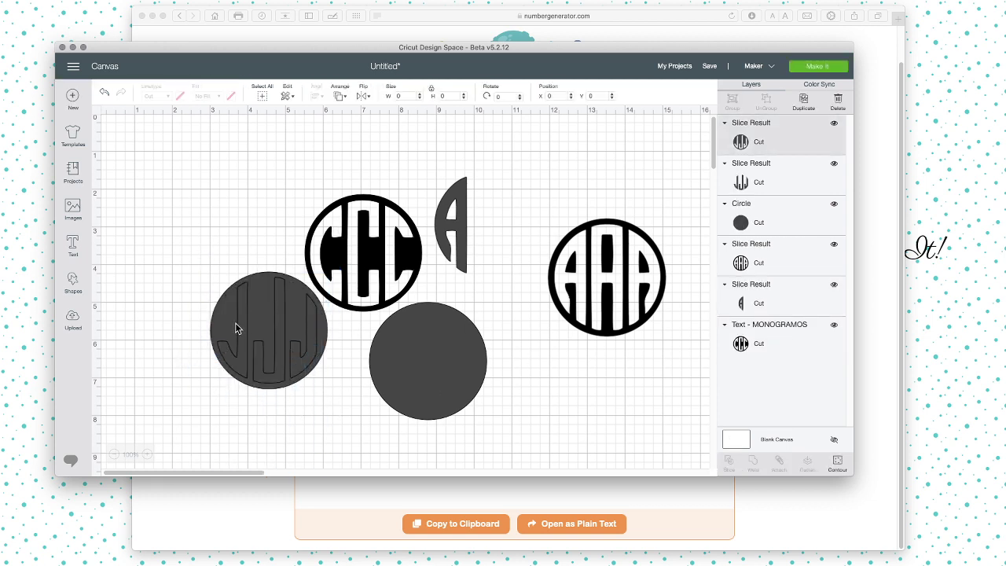
drag(236, 334, 146, 397)
click(129, 328)
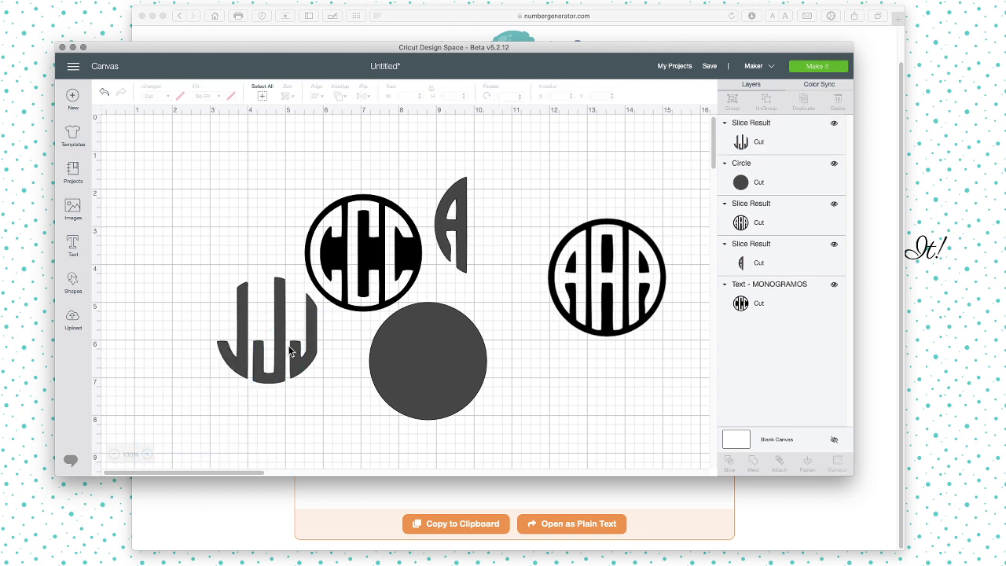
click(264, 338)
Duplicate the remaining gray circle, placing one below the AAA circle and the other over CCC at about X 5.58, Y 2.29.
click(415, 360)
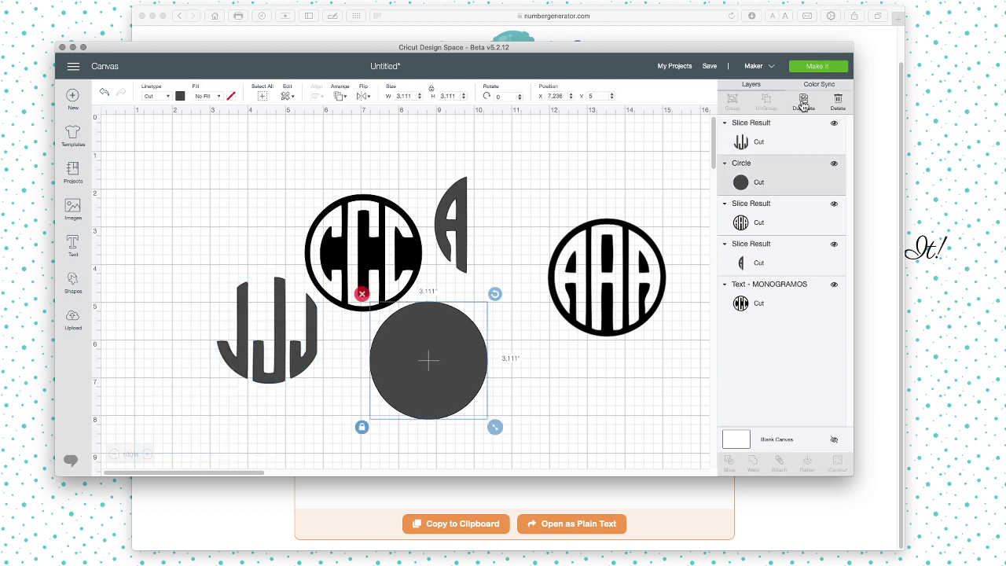
click(803, 100)
drag(495, 377, 700, 434)
click(437, 370)
drag(437, 370, 366, 254)
scroll(352, 227, down, 2)
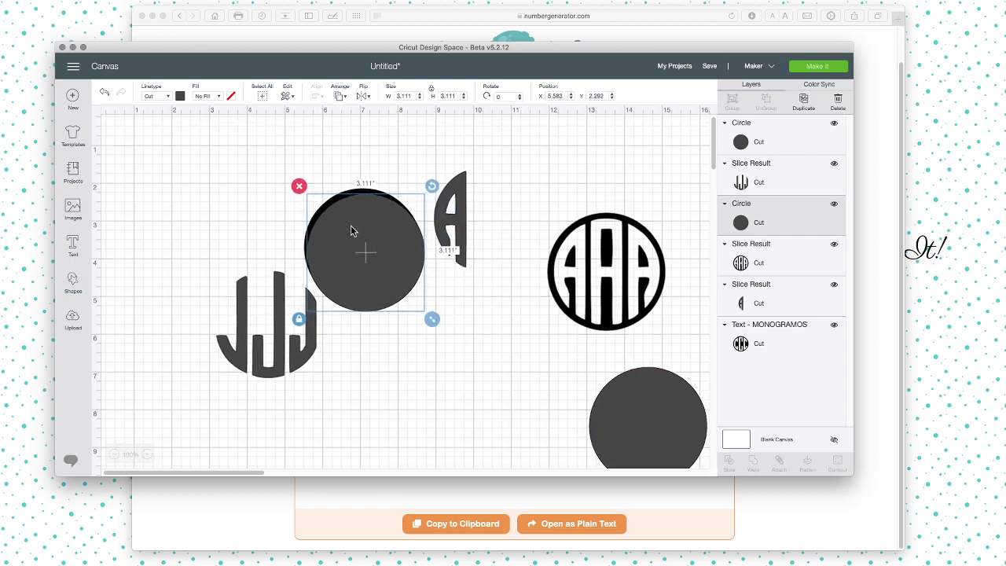
Send the gray circle over CCC to the back and center-align it with the CCC text.
click(340, 96)
click(358, 117)
drag(345, 150, 369, 220)
click(316, 95)
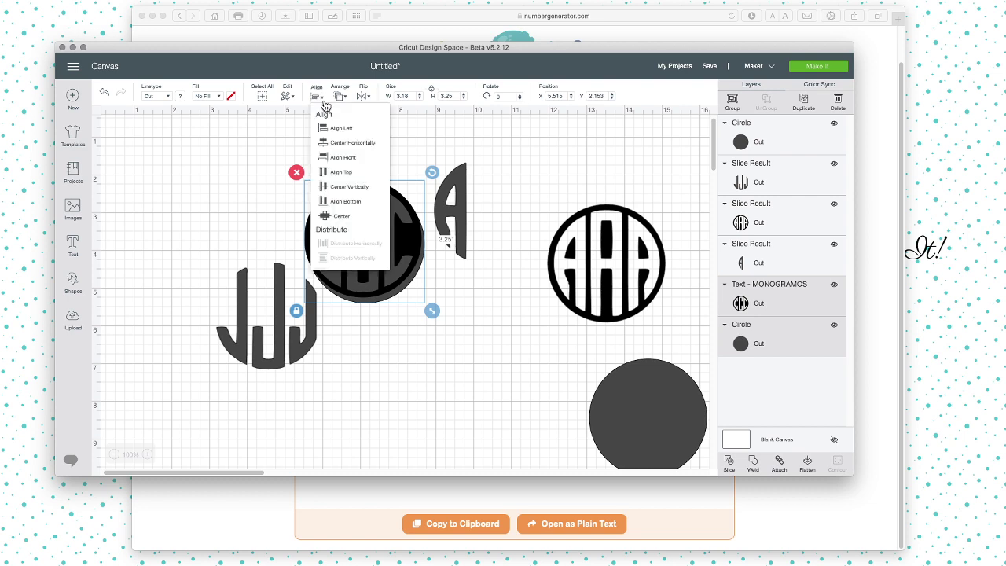
click(345, 220)
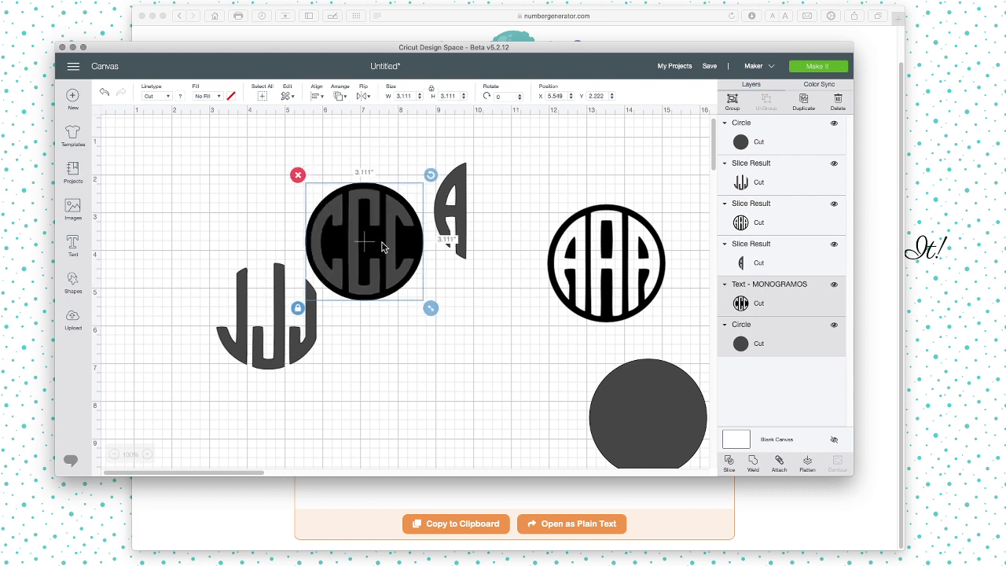
Slice the CCC text with the gray circle, then delete the black CCC circle and the gray leftover around the solid letters.
click(730, 464)
drag(388, 263, 440, 358)
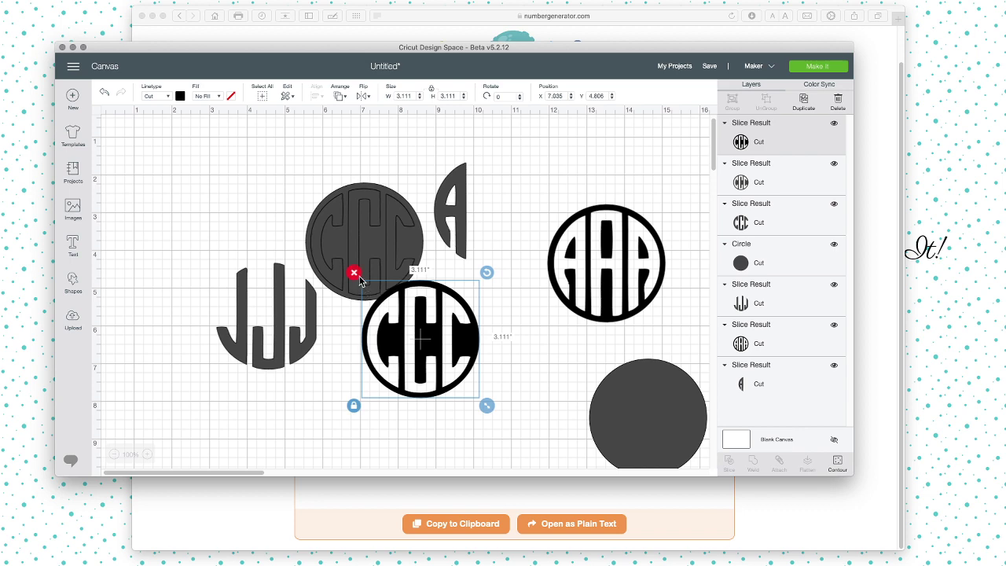
click(354, 275)
drag(360, 264, 374, 329)
click(307, 241)
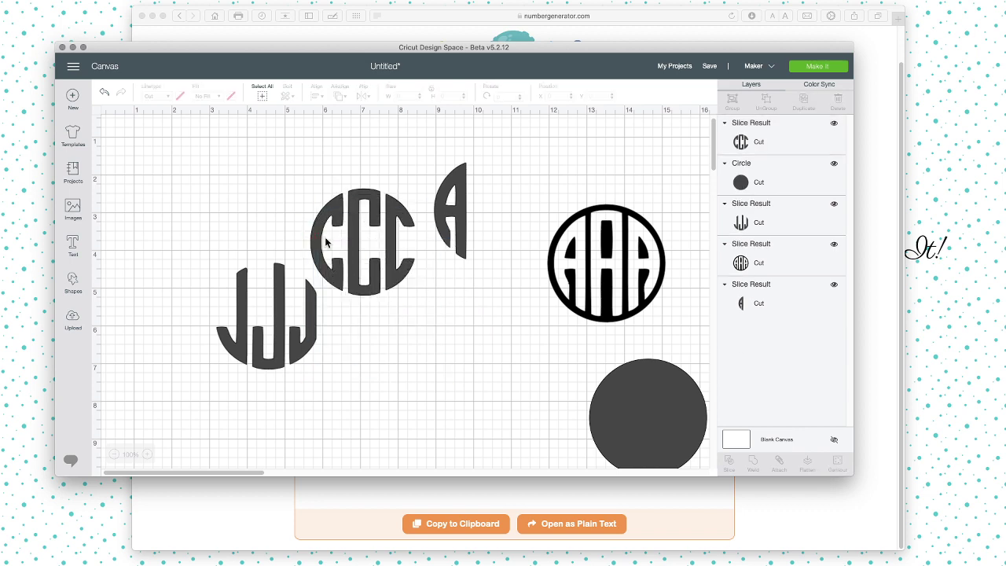
Hide the middle and right C with Contour and move the remaining left C beside the A, to about X 10, Y 1.8.
click(382, 255)
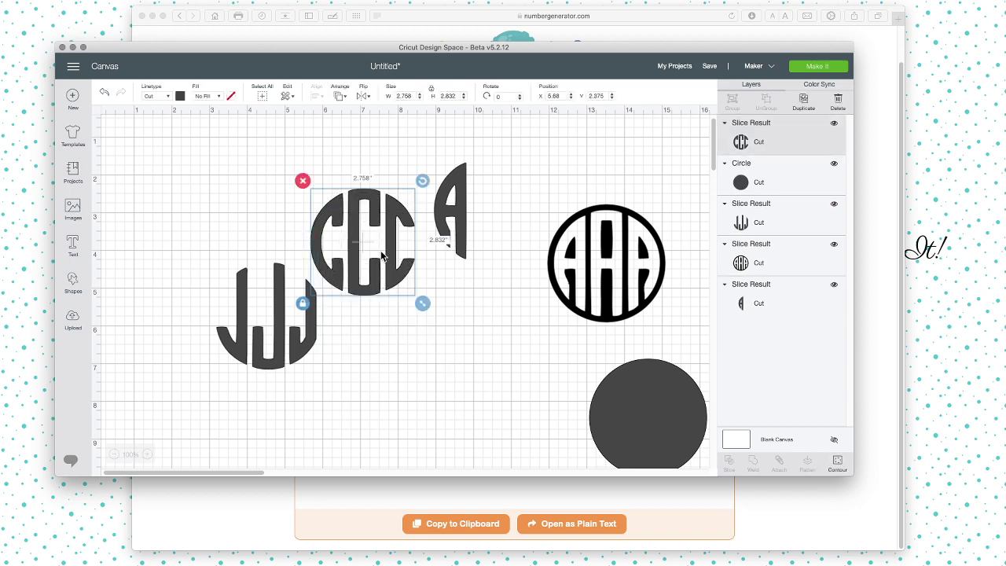
click(836, 464)
scroll(469, 236, down, 5)
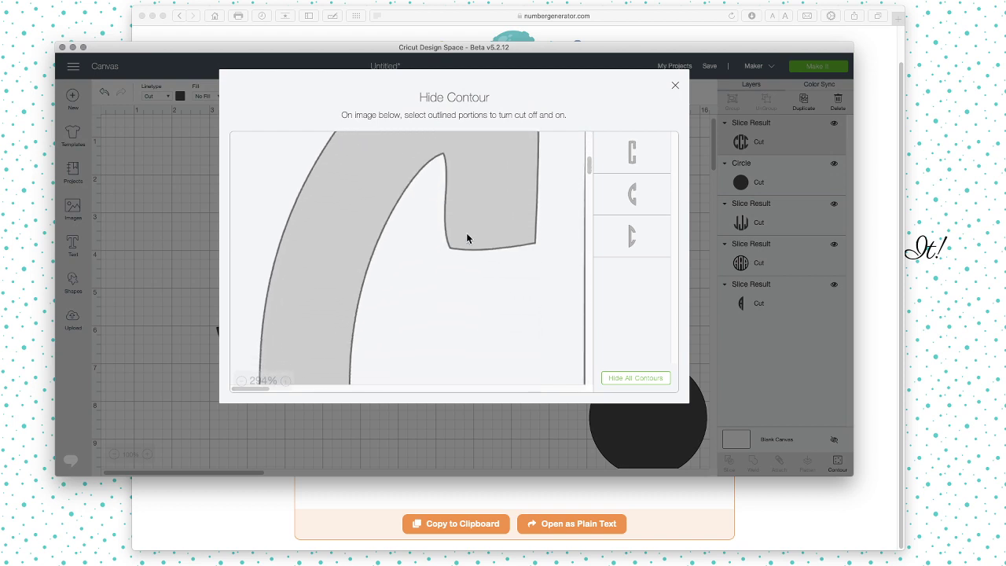
click(517, 179)
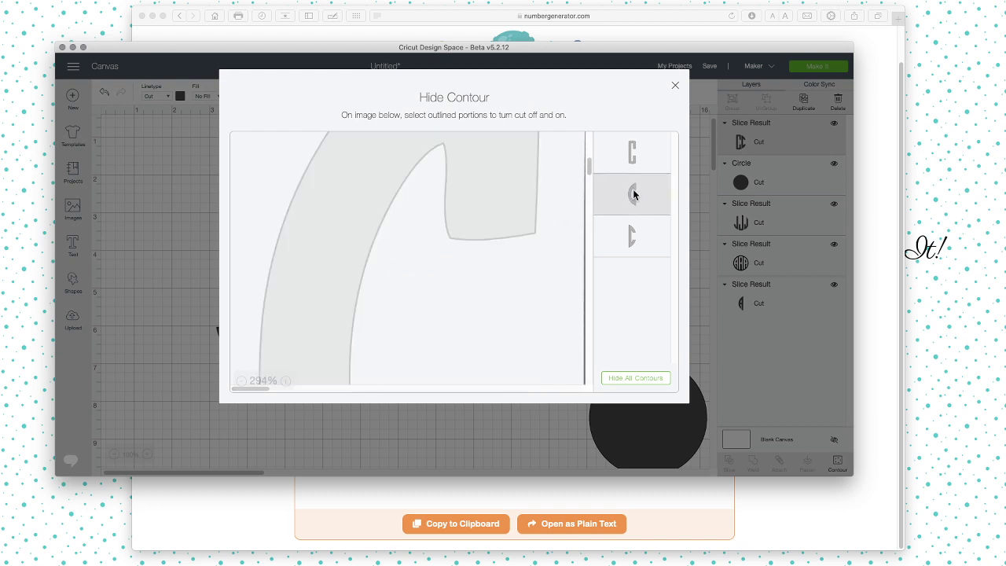
click(635, 241)
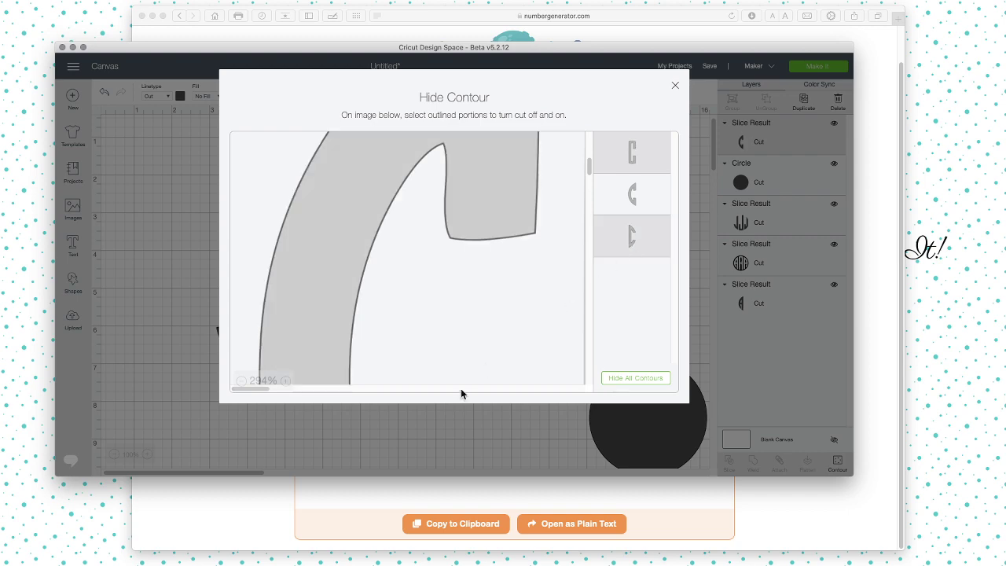
click(435, 423)
drag(338, 224, 495, 196)
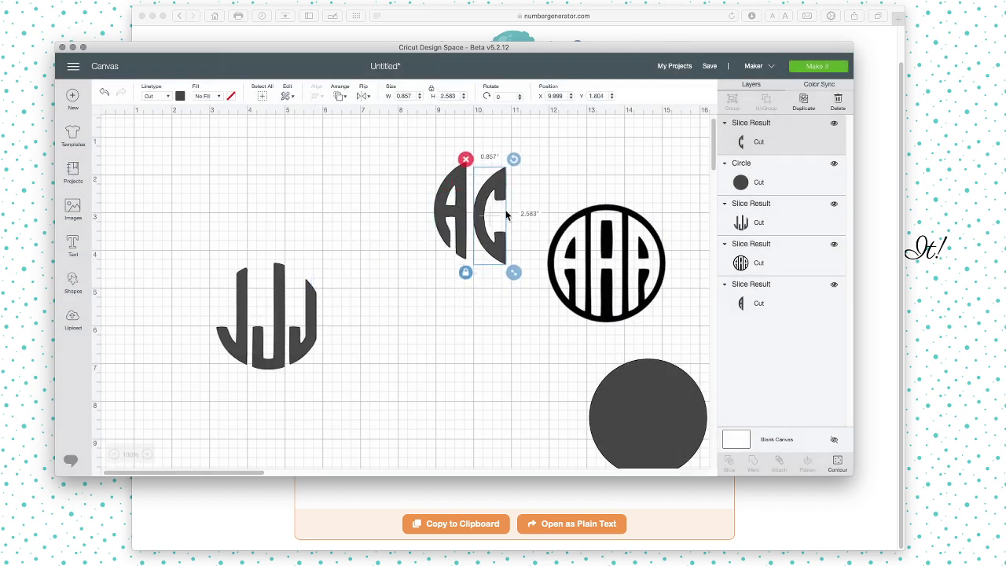
Change the CCC contour to hide the left and right C, and place the middle C beside the A at about X 9.95, Y 1.51.
click(837, 463)
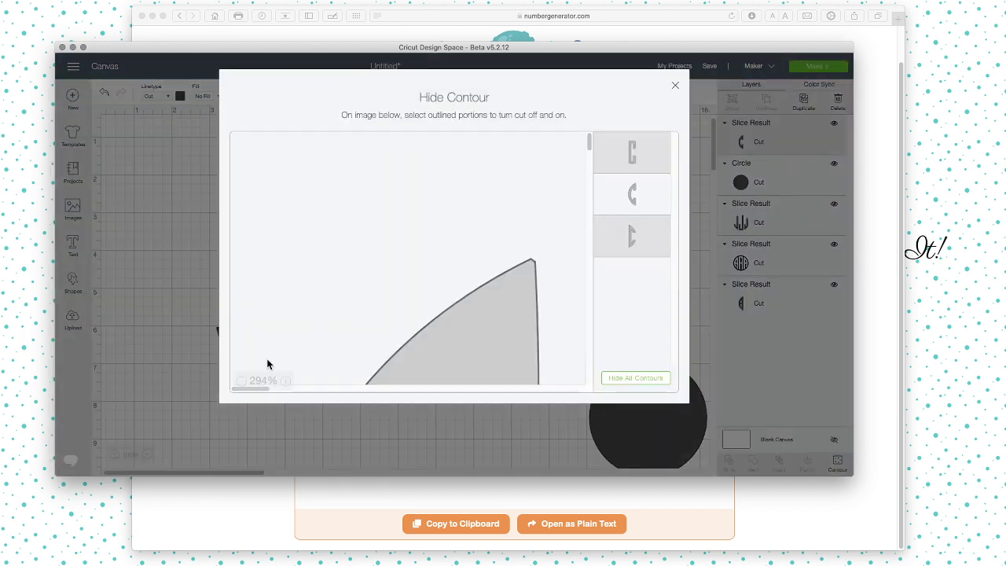
click(242, 380)
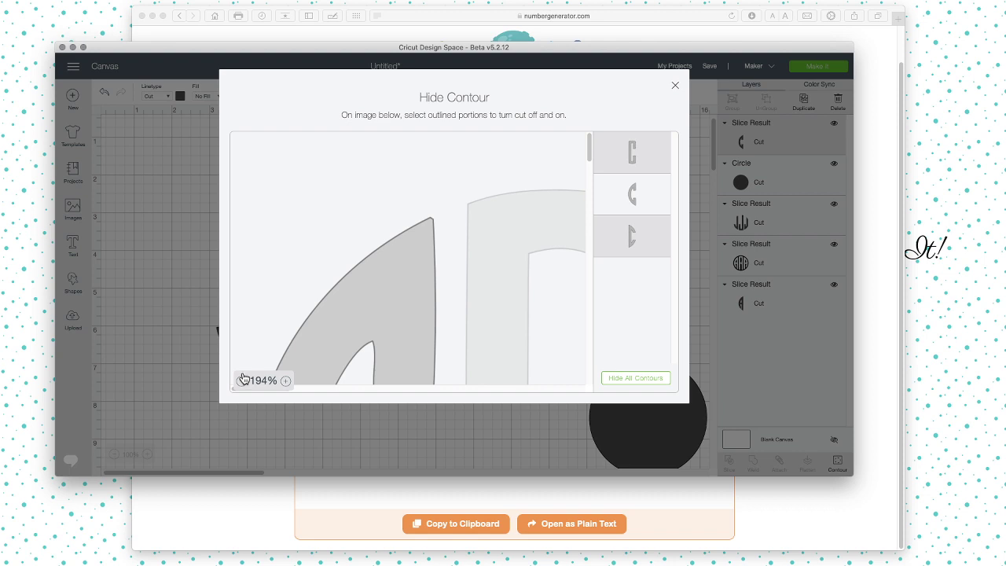
click(397, 288)
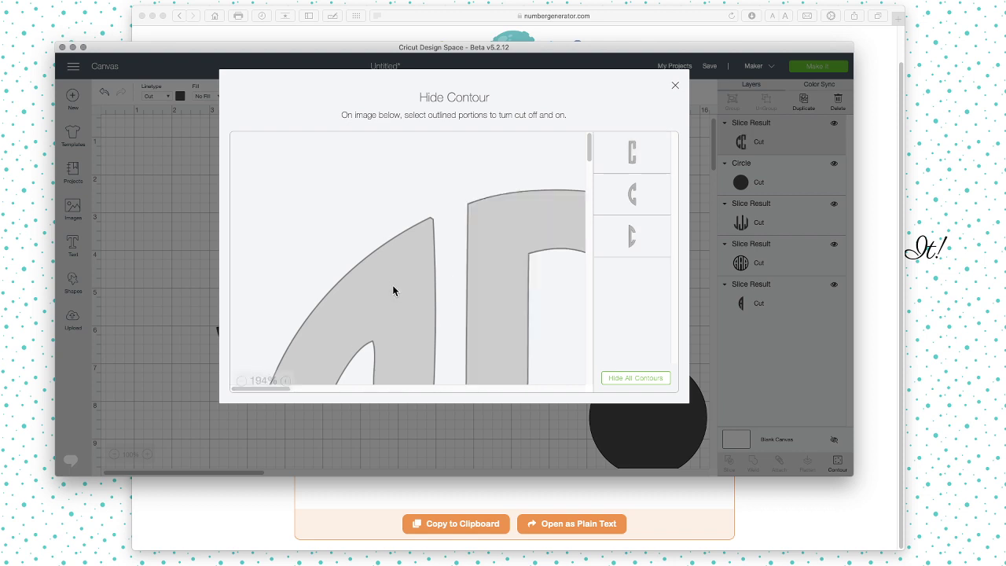
click(414, 325)
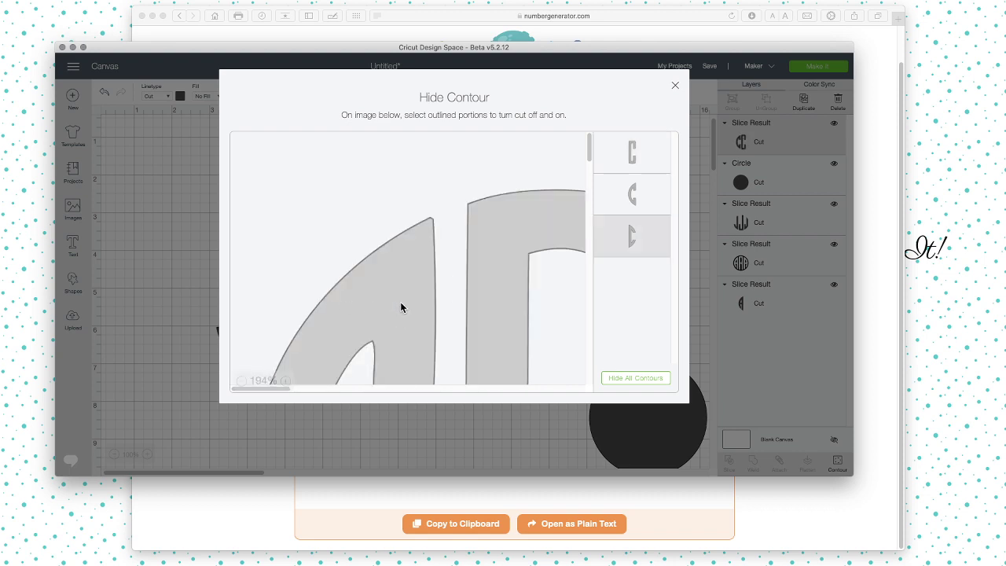
click(475, 289)
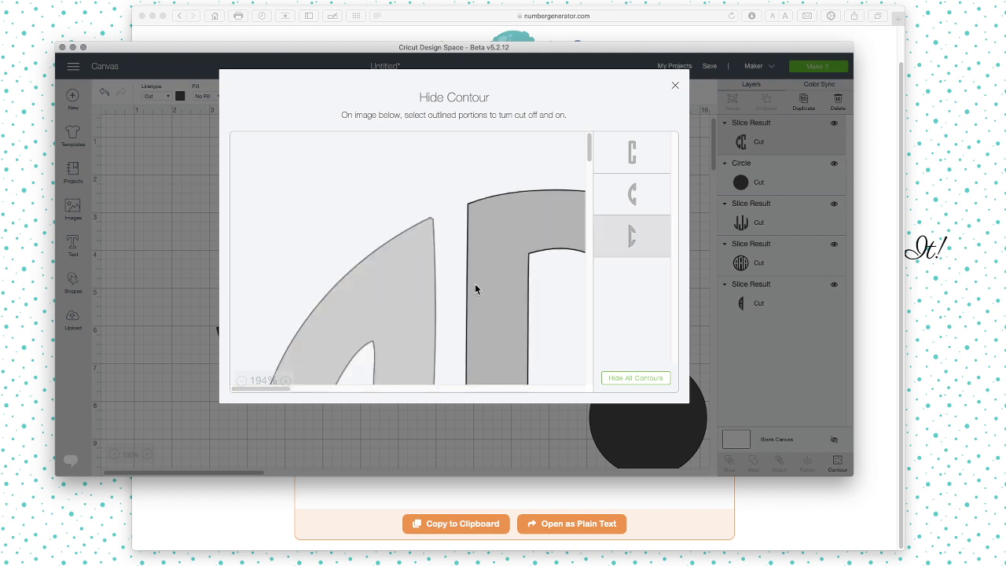
click(629, 194)
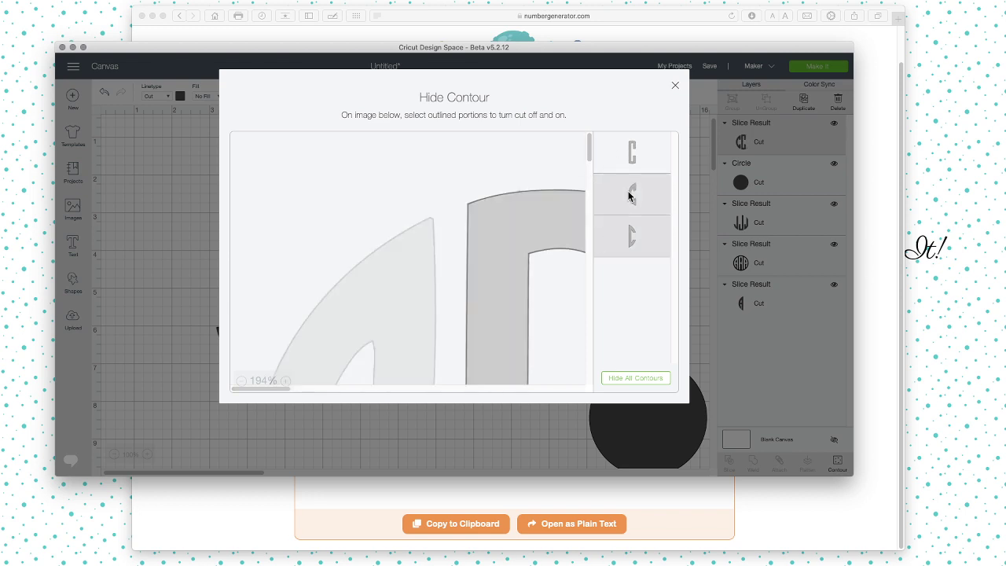
click(226, 256)
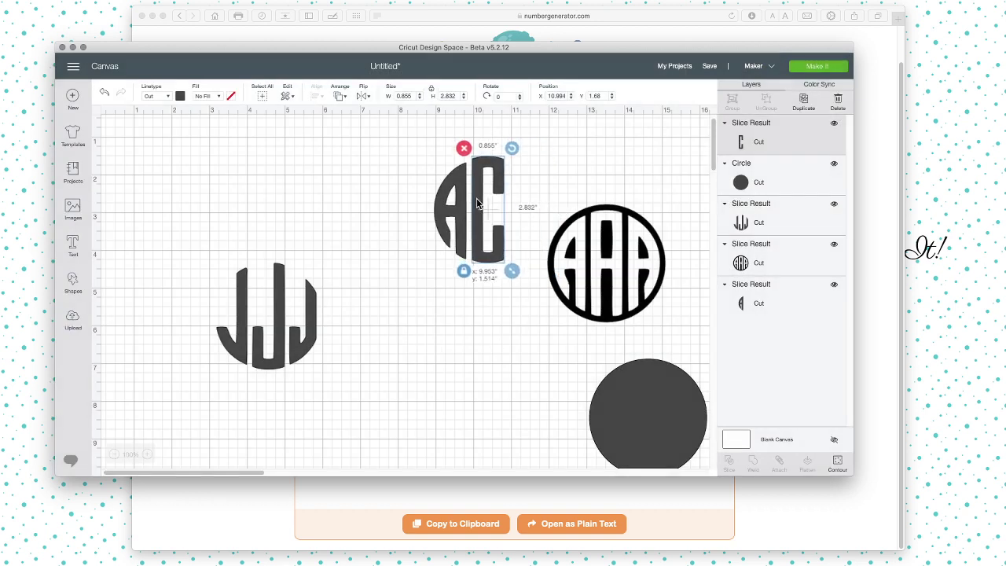
Hide the left and middle J of the solid JJJ letters with Contour and place the remaining right J beside the C.
click(779, 215)
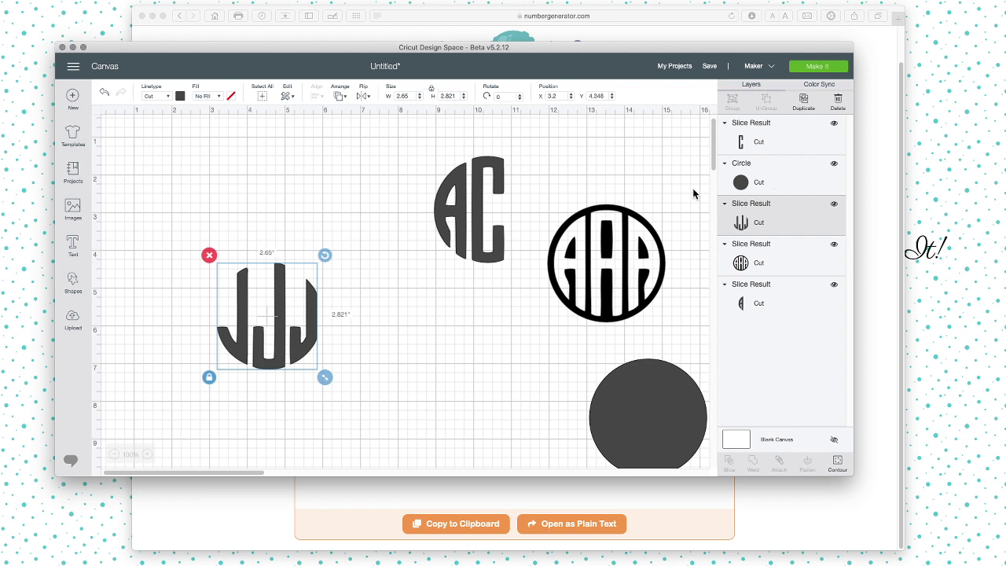
click(837, 462)
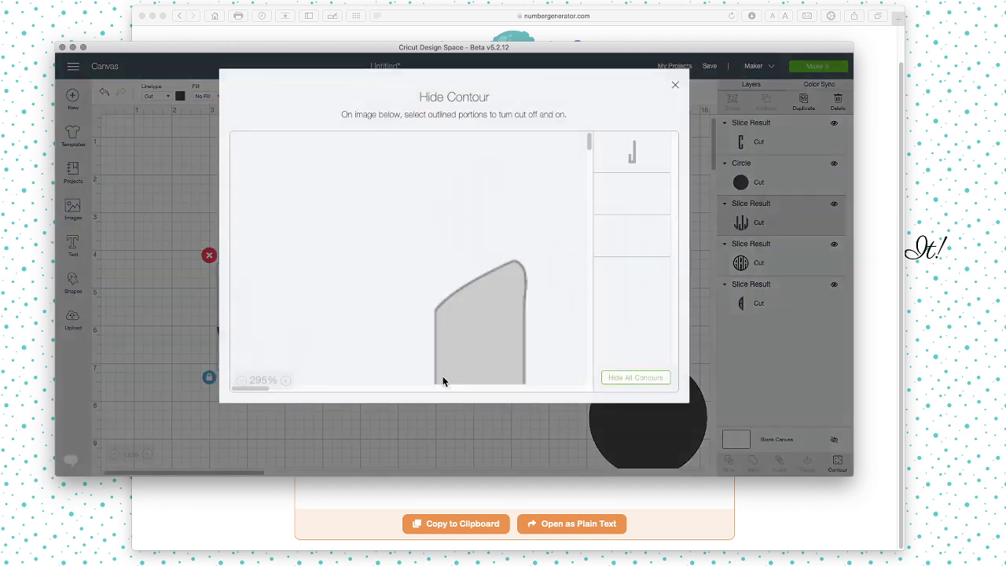
click(649, 164)
click(637, 194)
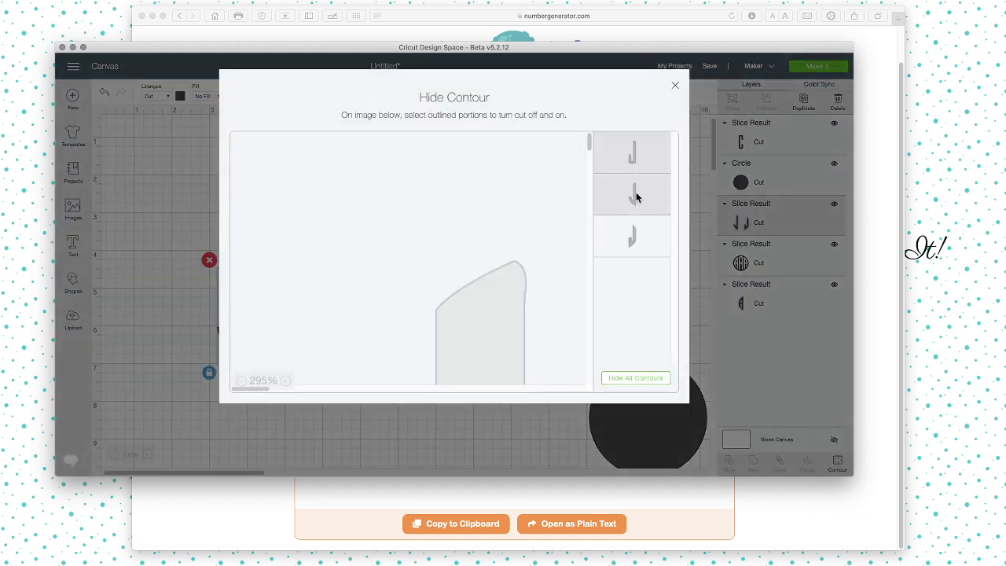
click(202, 319)
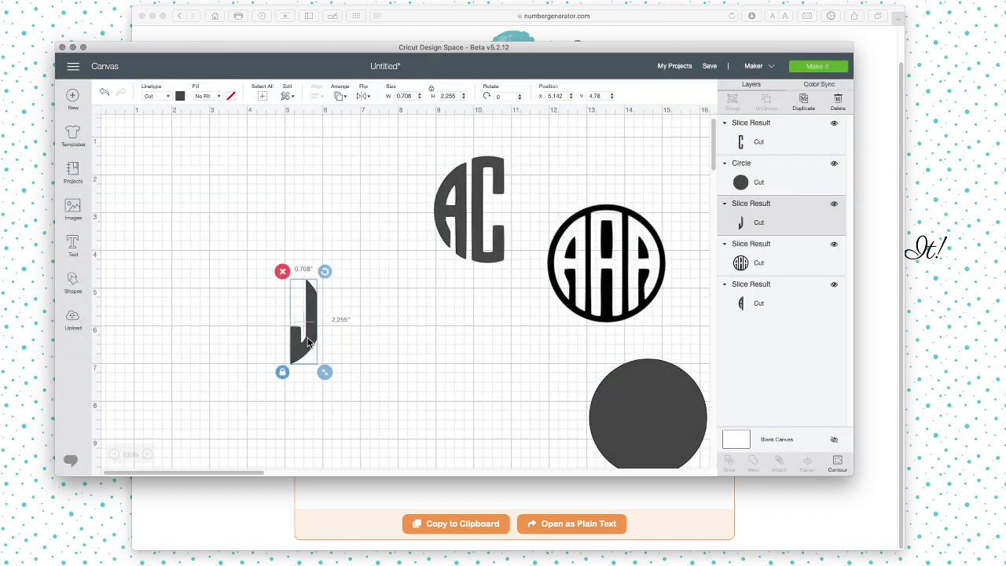
drag(308, 341, 528, 232)
click(371, 236)
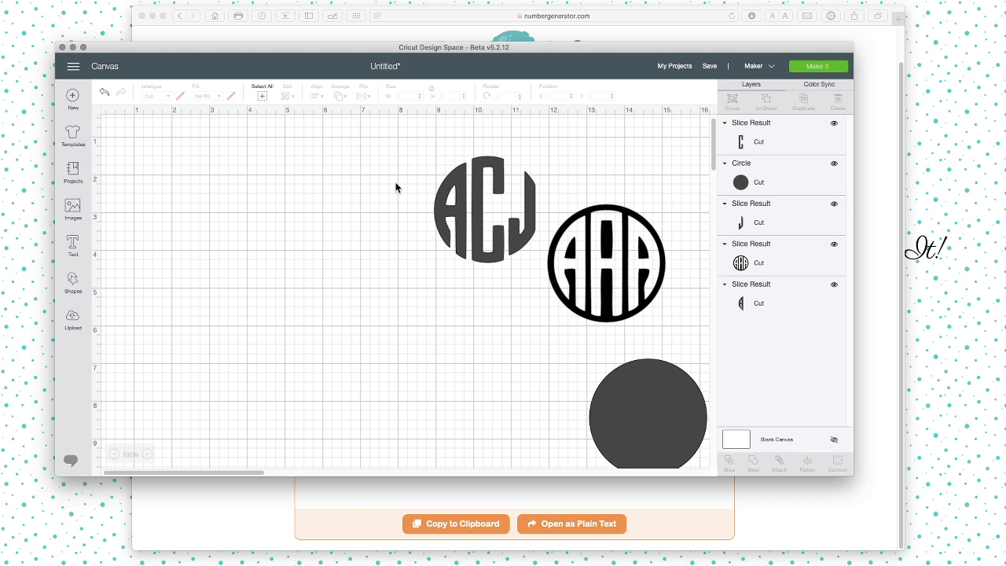
Enlarge the J to about 0.73 by 2.34 inches to match the circular outline of the A and C.
click(517, 223)
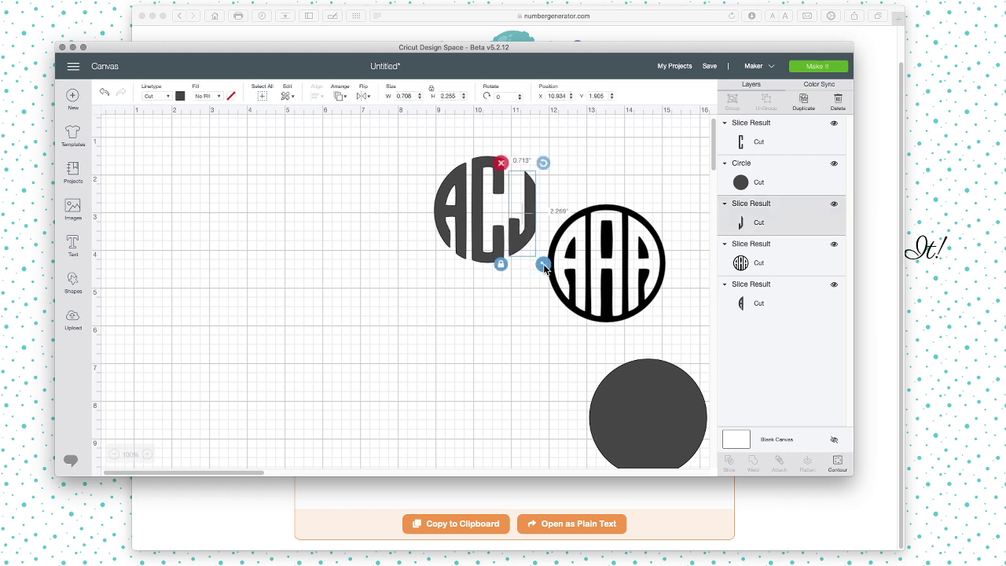
drag(529, 242, 529, 239)
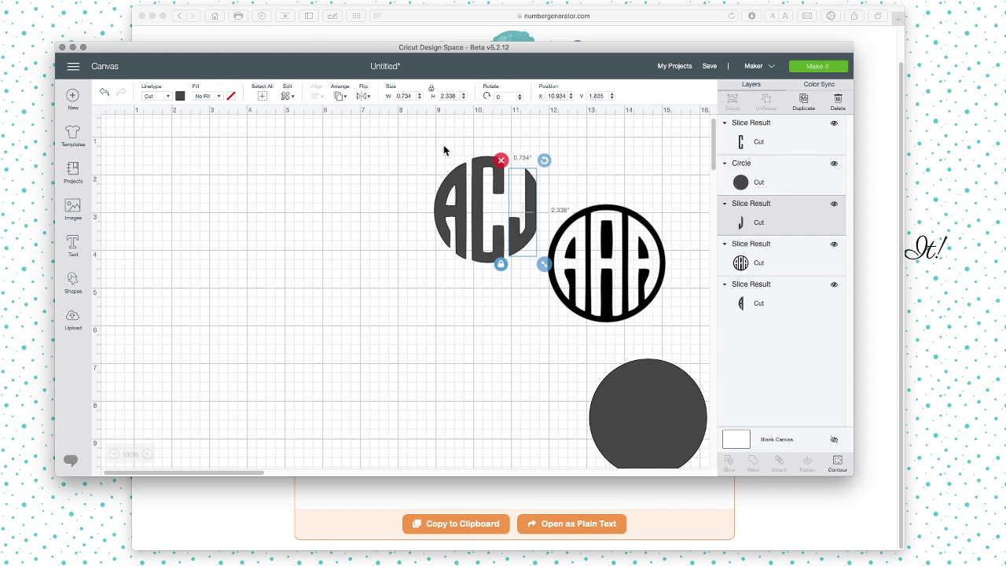
click(105, 92)
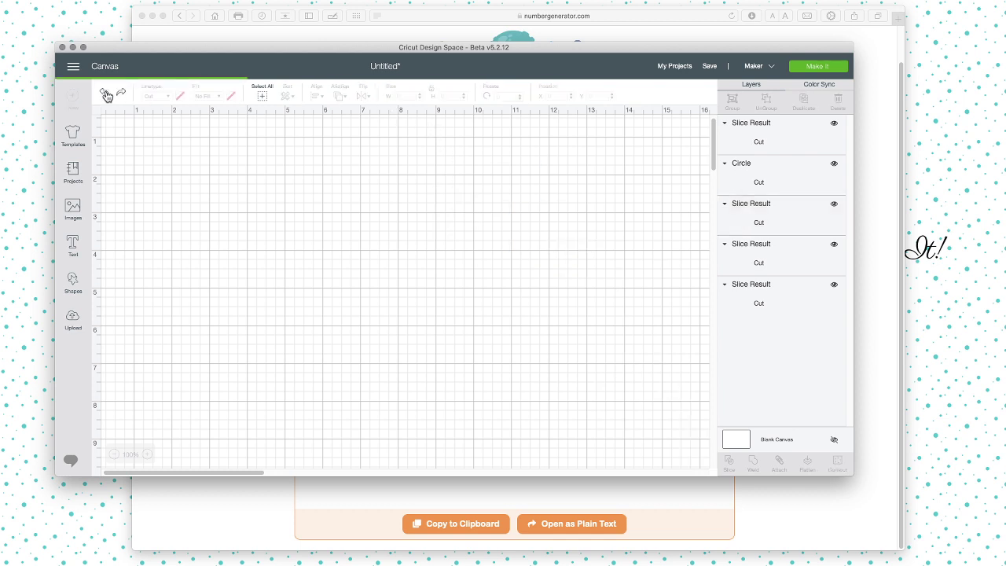
drag(424, 149, 542, 263)
key(super+z)
key(super+z)
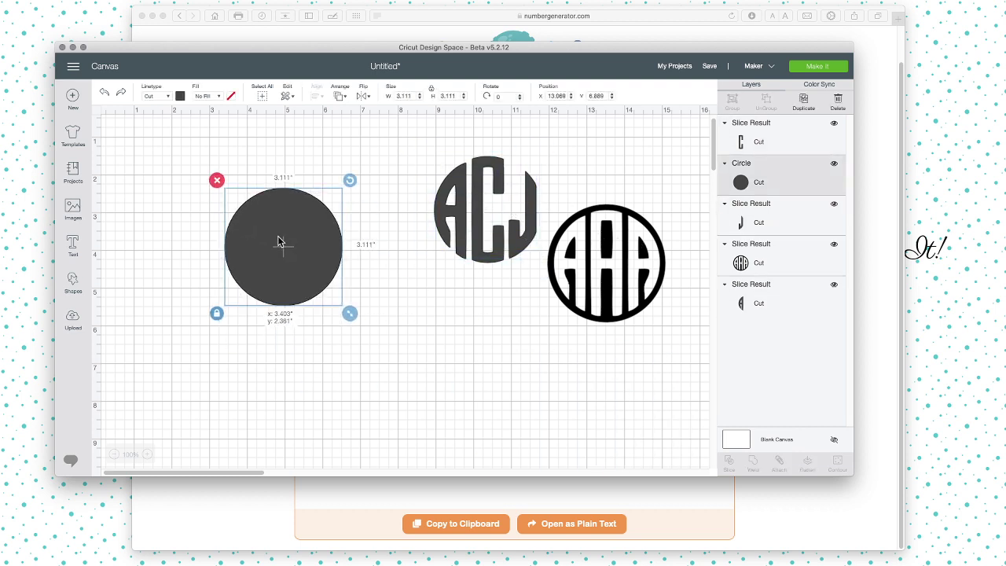
Place the gray circle on the empty canvas at about X 3.4, Y 2.36 and change its color to black.
click(180, 95)
click(204, 134)
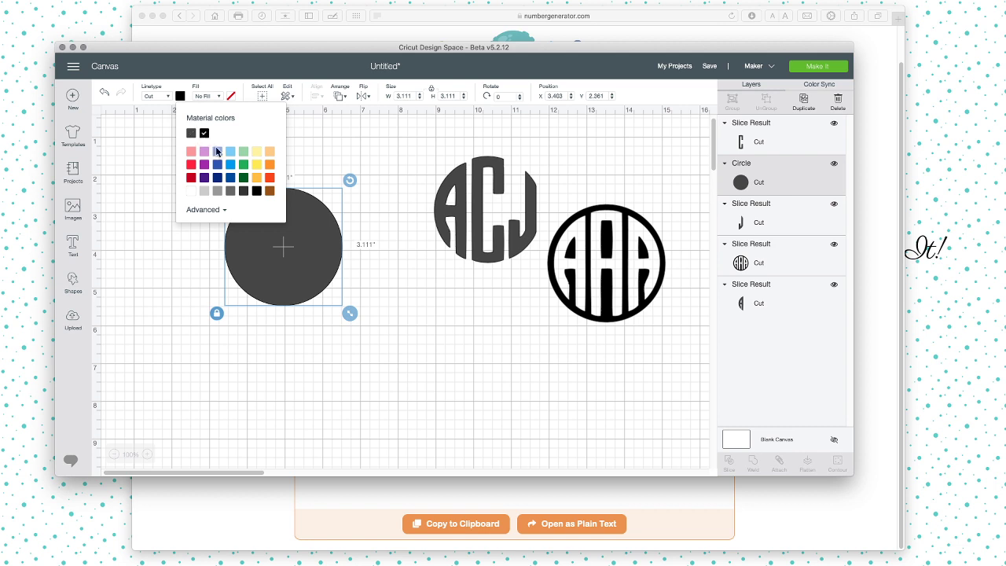
click(393, 273)
Move the A, C and J together onto the black circle, to about X 3.69, Y 2.46.
click(452, 228)
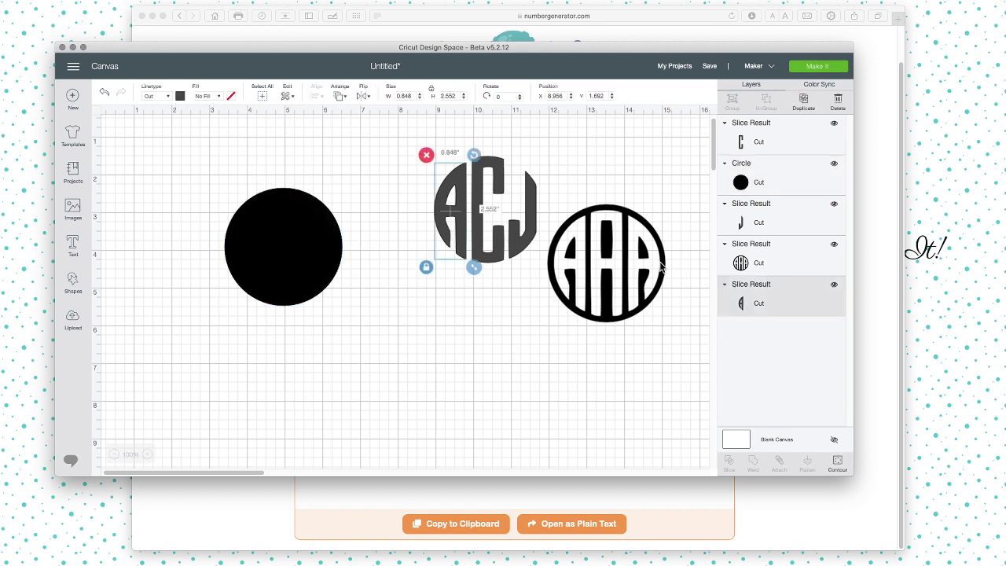
click(625, 251)
drag(412, 130, 327, 274)
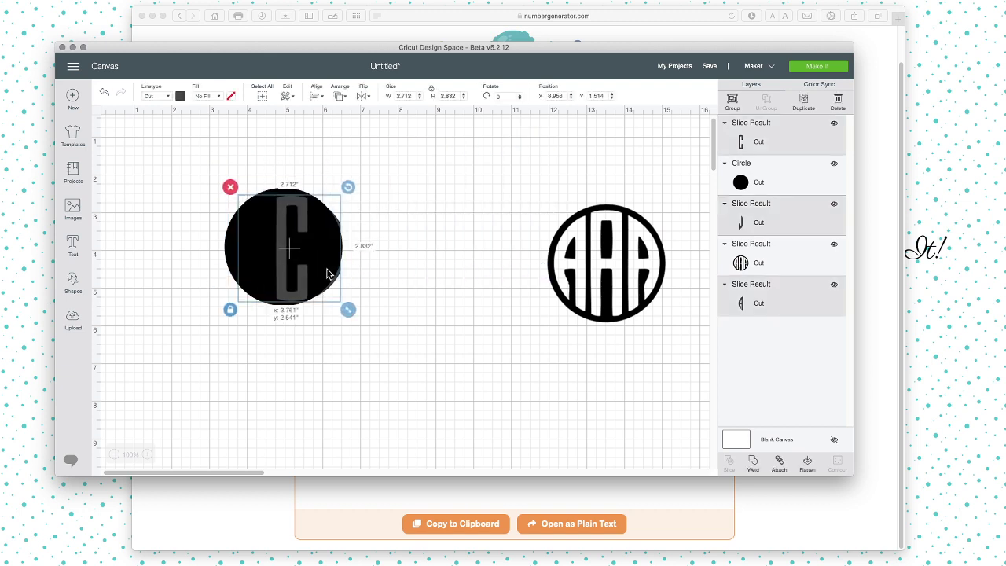
click(316, 97)
click(340, 97)
click(339, 98)
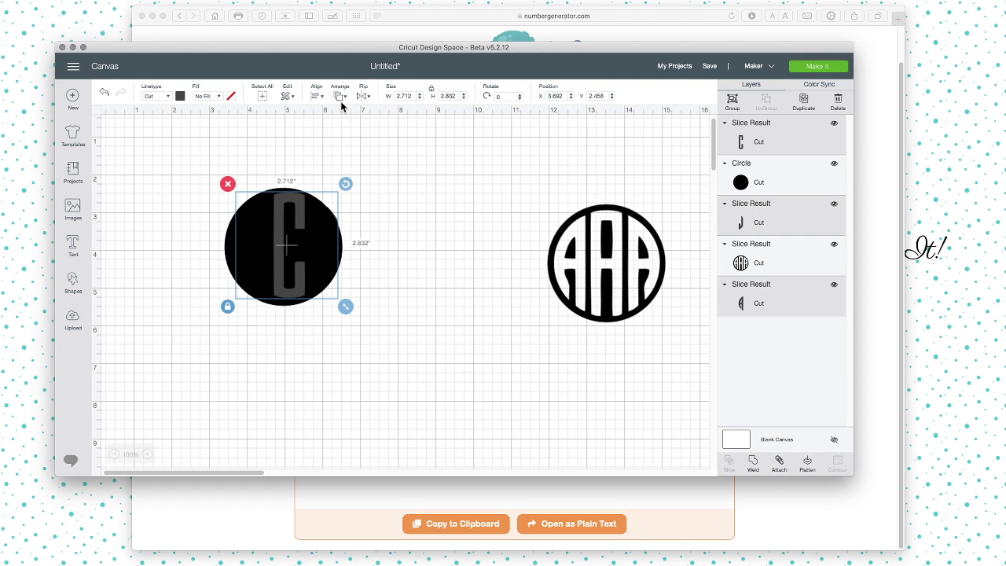
Send the black circle to the back, behind the letters.
click(365, 248)
click(332, 246)
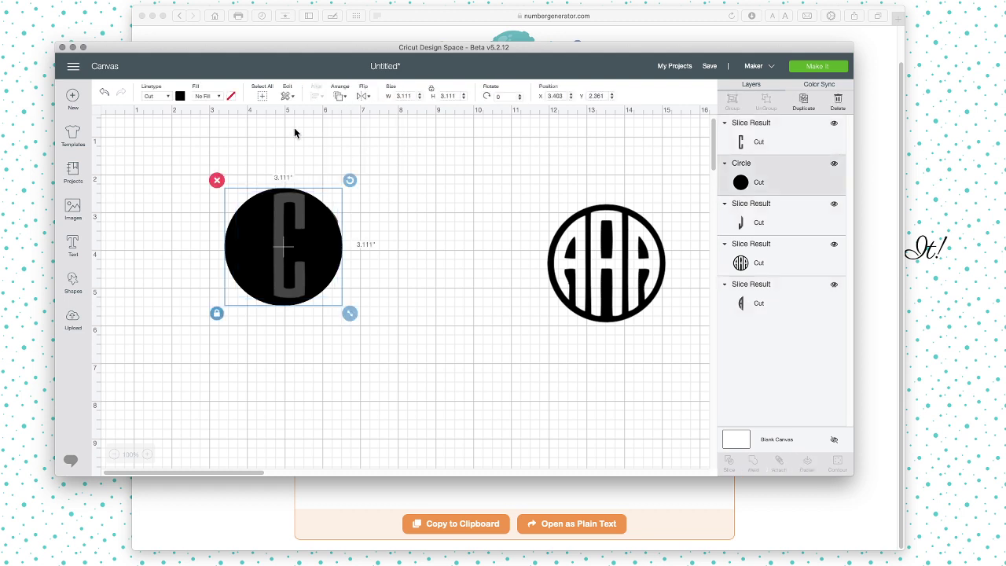
click(339, 98)
click(352, 120)
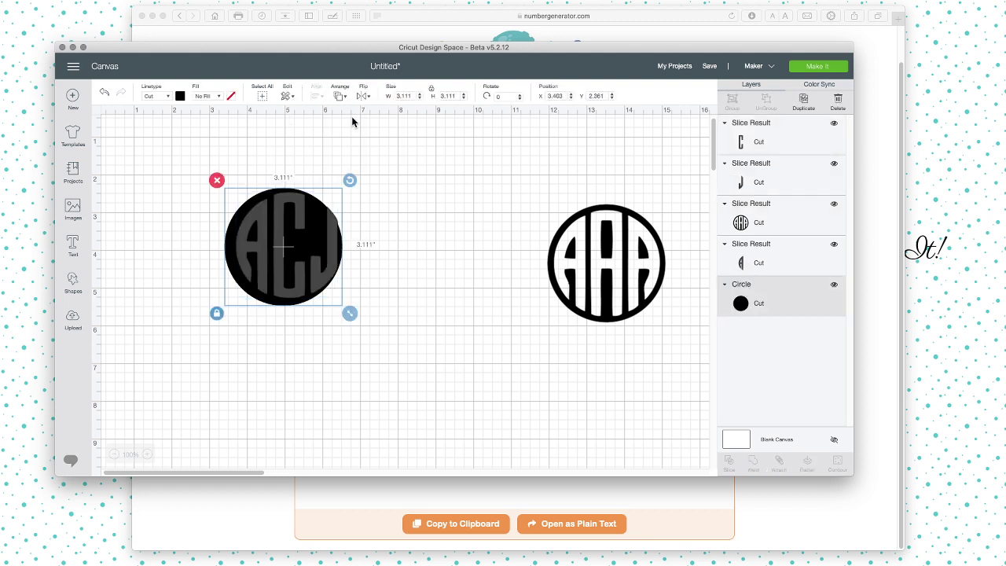
Center the C on the black circle both horizontally and vertically.
click(411, 250)
mouse_move(287, 171)
mouse_down()
mouse_move(295, 225)
mouse_move(291, 191)
mouse_up()
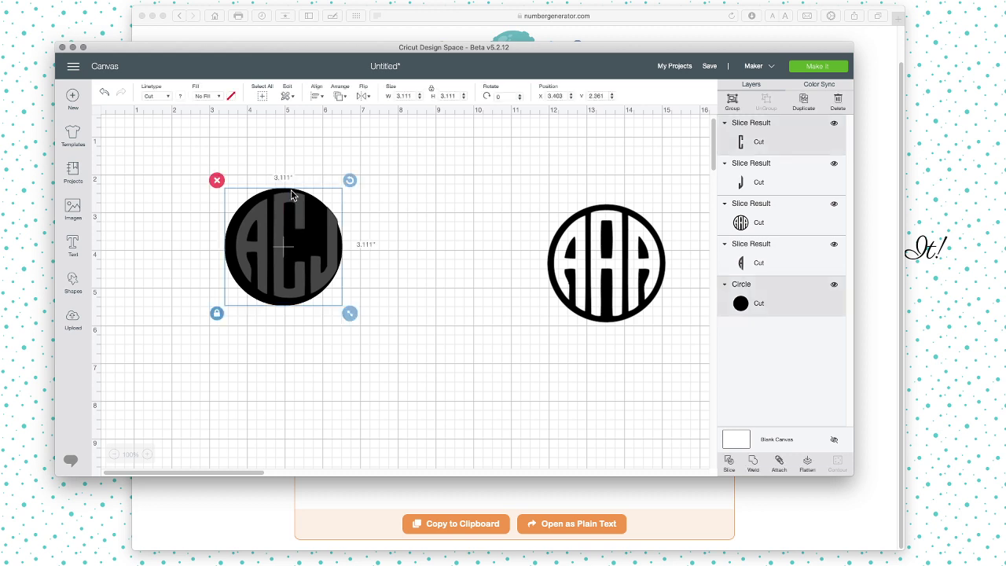
click(316, 95)
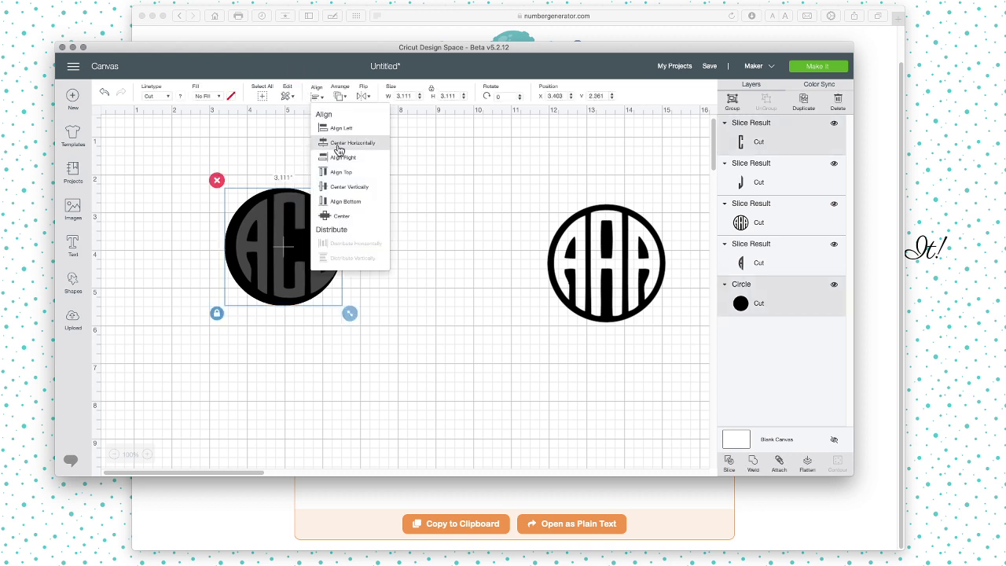
click(339, 216)
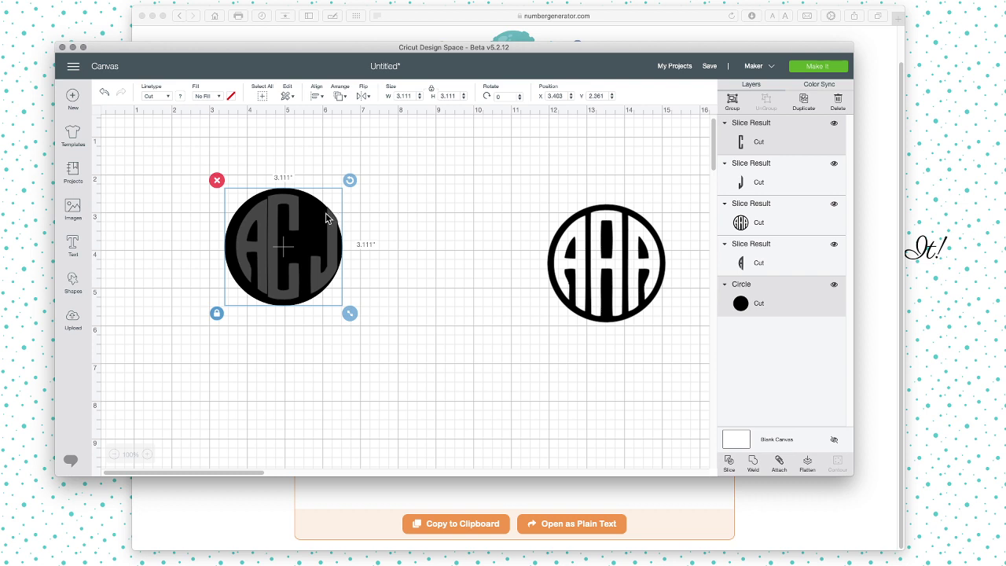
Move the A slightly outward beside the C, to about X 3.6, and center it vertically with the black circle.
click(262, 217)
mouse_move(261, 216)
mouse_down()
mouse_move(202, 218)
mouse_move(248, 217)
mouse_move(252, 226)
mouse_up()
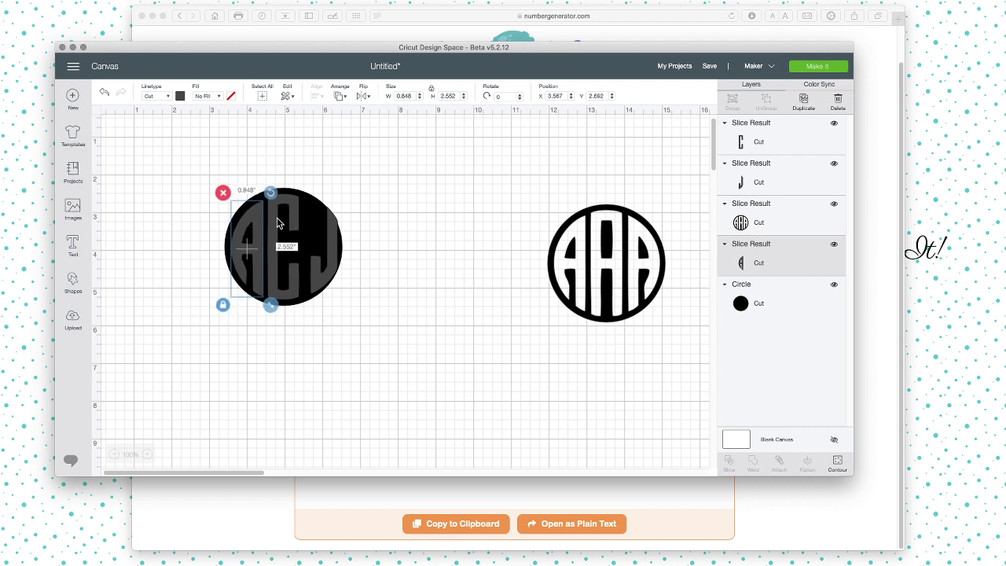
drag(239, 167, 244, 214)
click(250, 252)
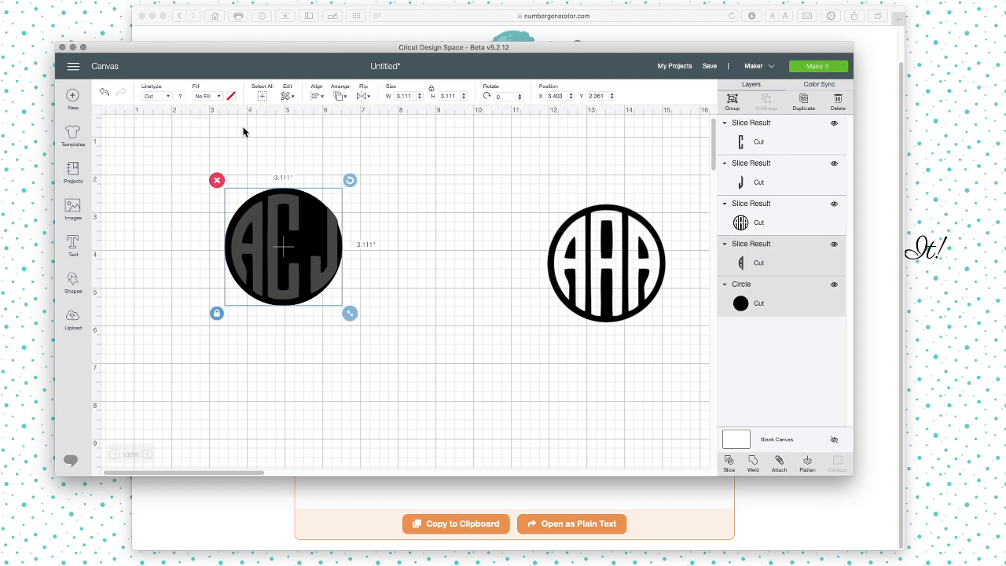
click(316, 95)
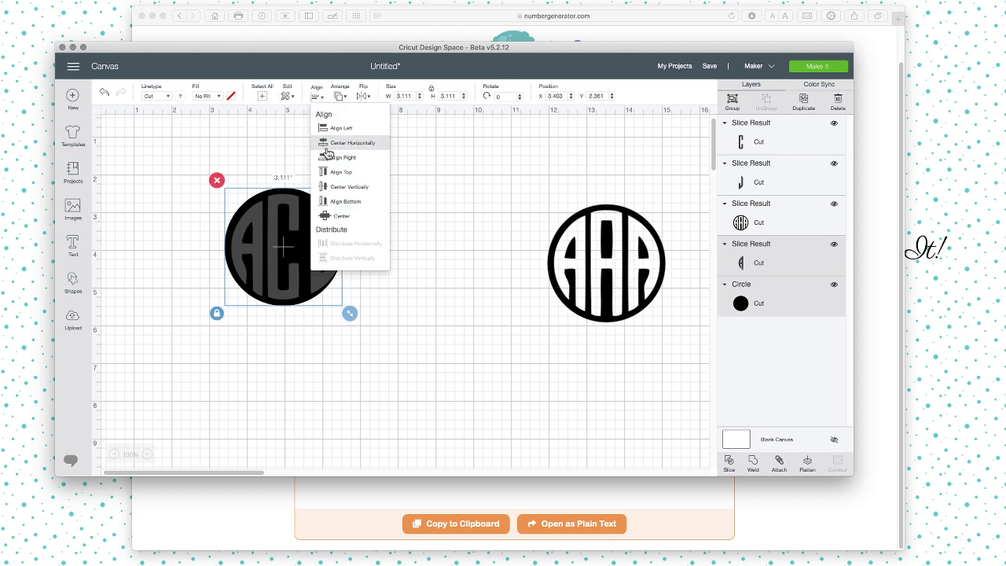
click(338, 189)
click(376, 241)
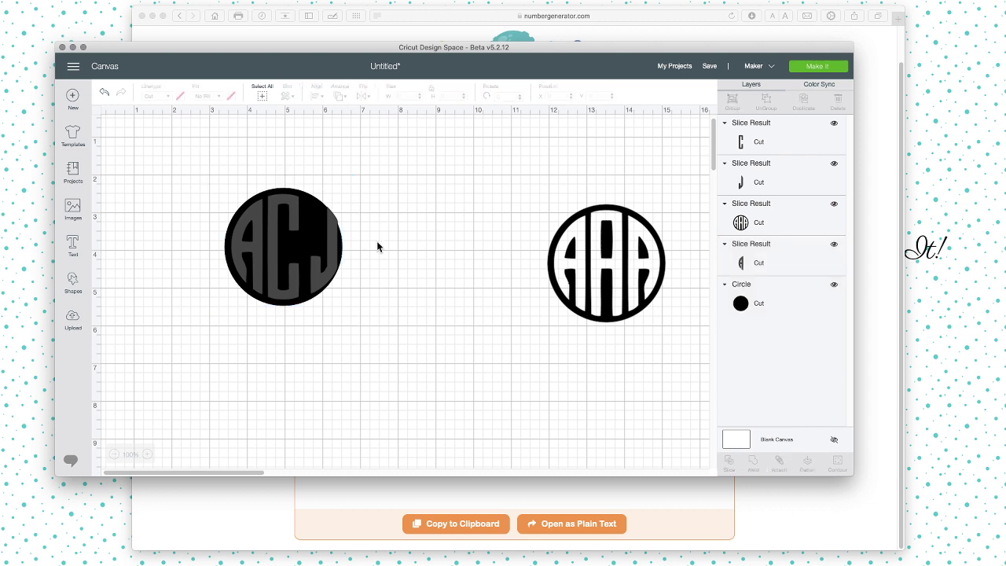
Move the J inward beside the C, to about X 5.49, and center it vertically with the black circle.
click(331, 248)
drag(327, 251, 326, 253)
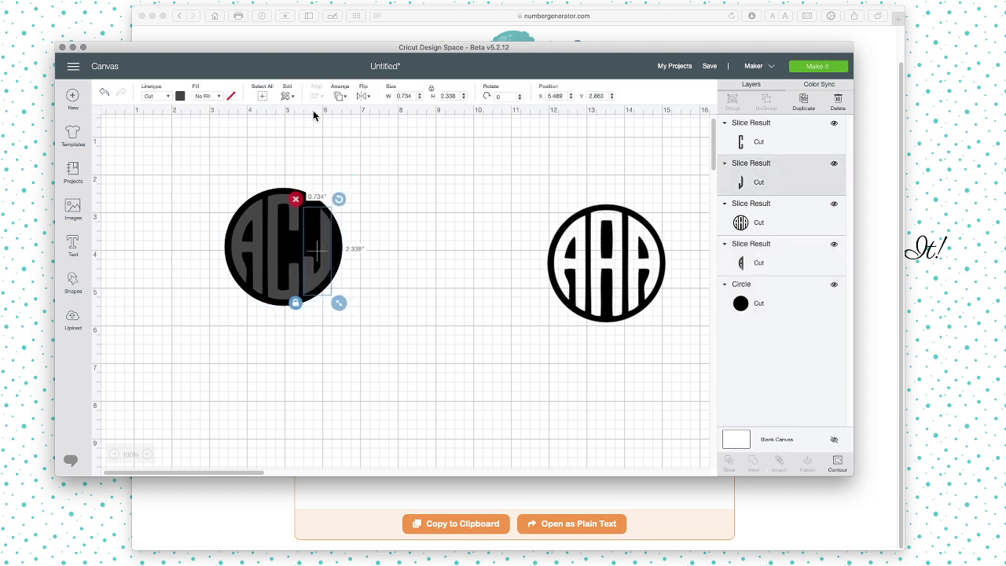
drag(307, 167, 329, 233)
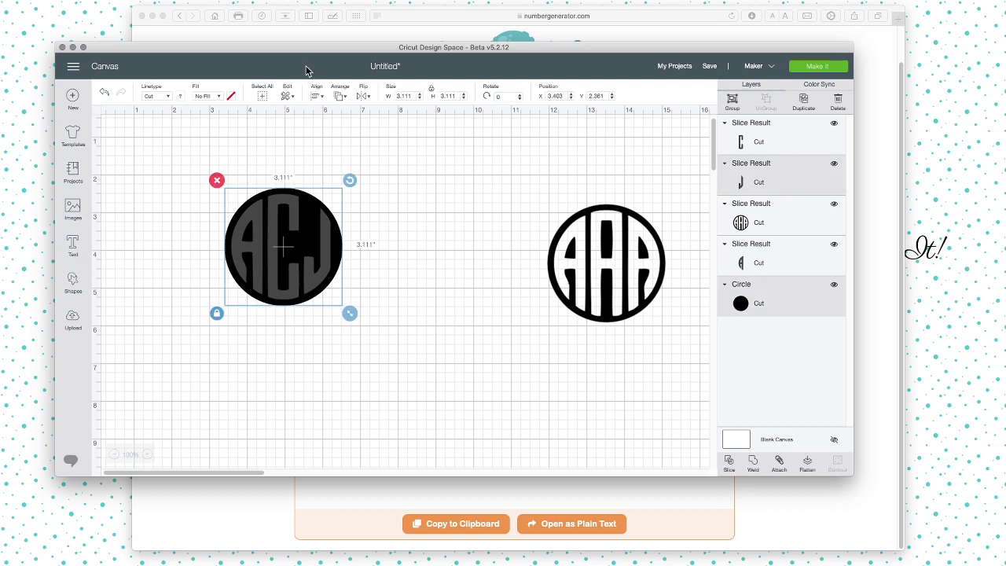
click(315, 97)
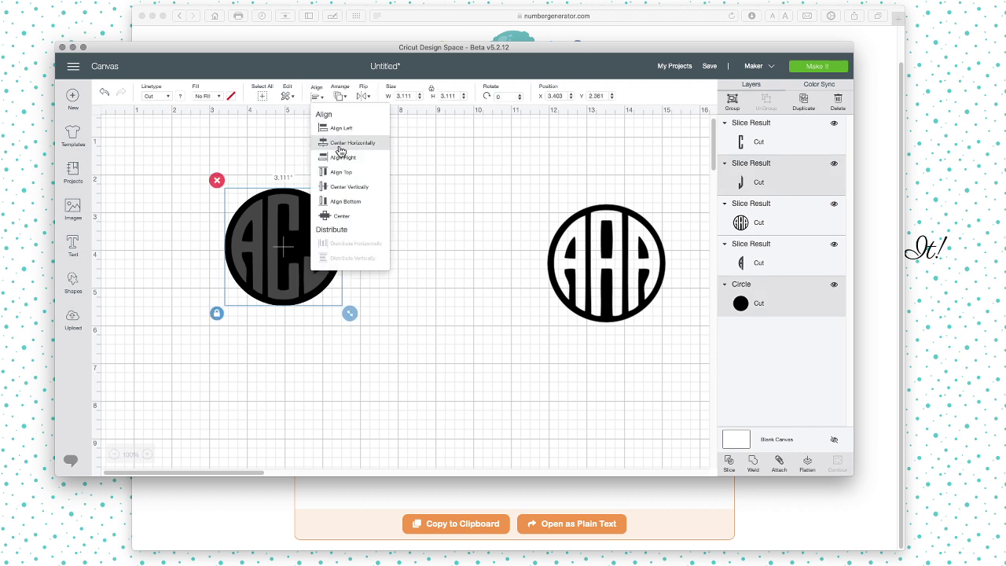
click(343, 186)
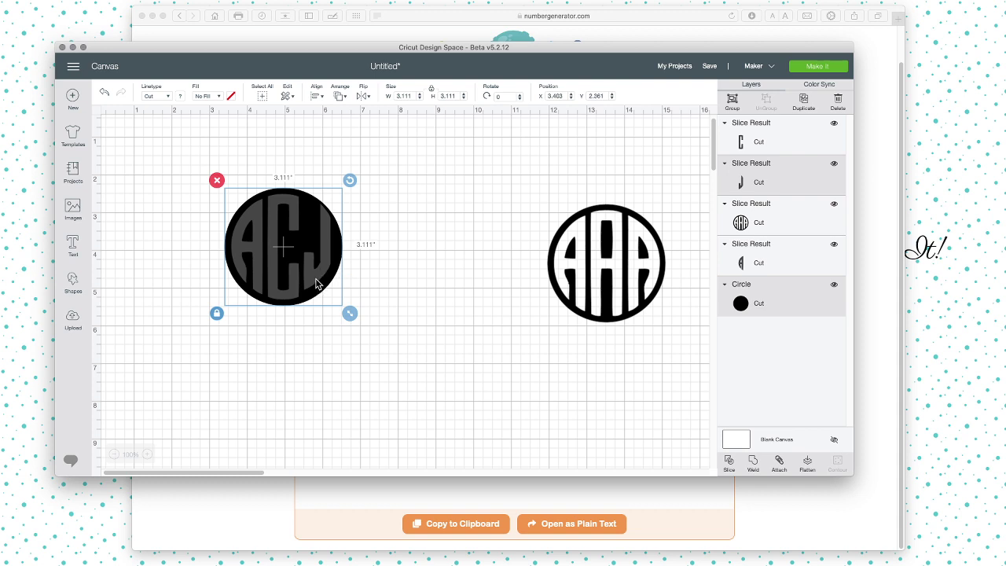
Enlarge the J to about 0.78 by 2.48 inches, place it near X 5.45, and center it vertically with the black circle.
click(404, 281)
click(321, 278)
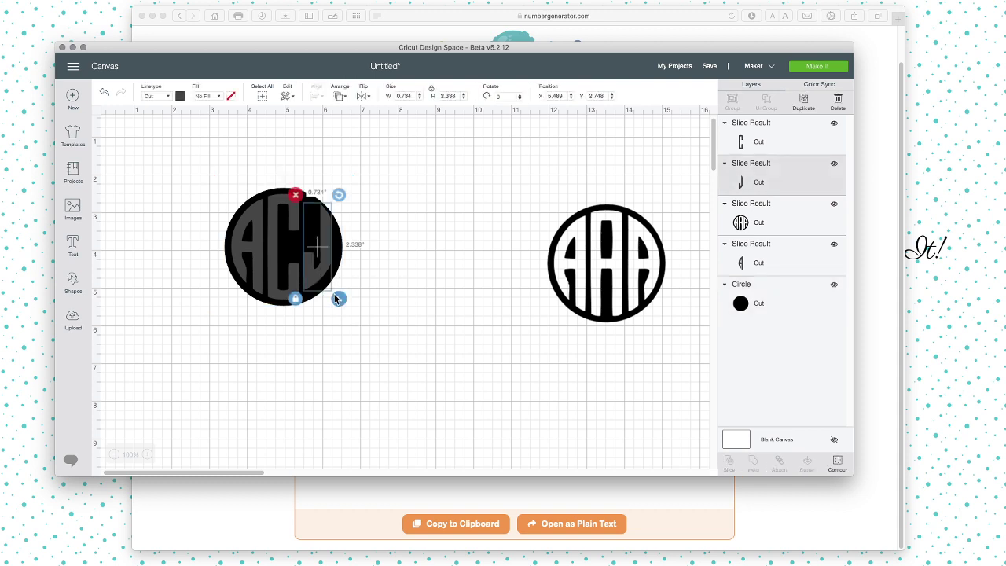
drag(335, 299, 322, 277)
click(358, 202)
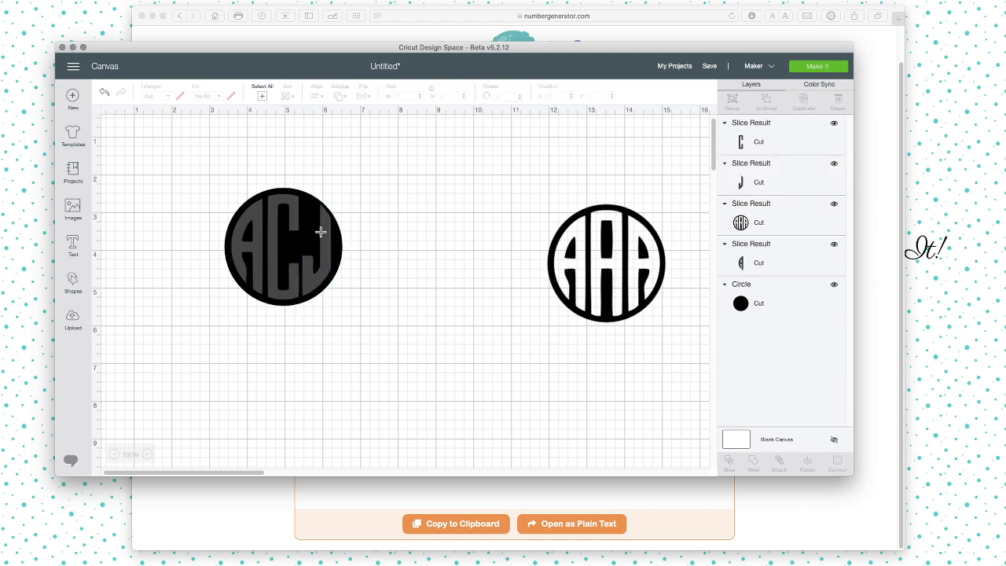
drag(307, 161, 336, 230)
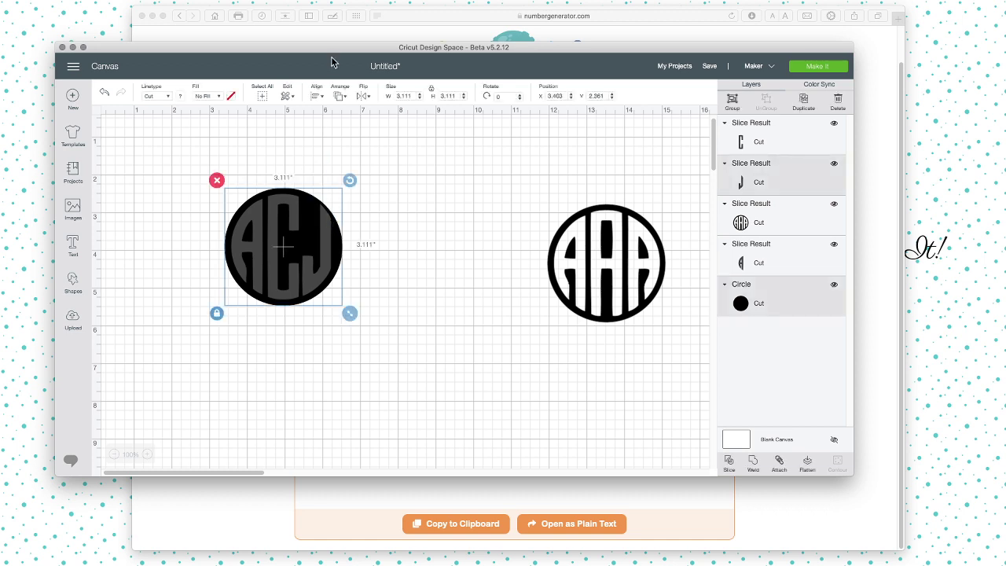
click(317, 95)
click(340, 188)
click(384, 261)
Center the A, C and J vertically with each other, and distribute them vertically and horizontally.
click(326, 262)
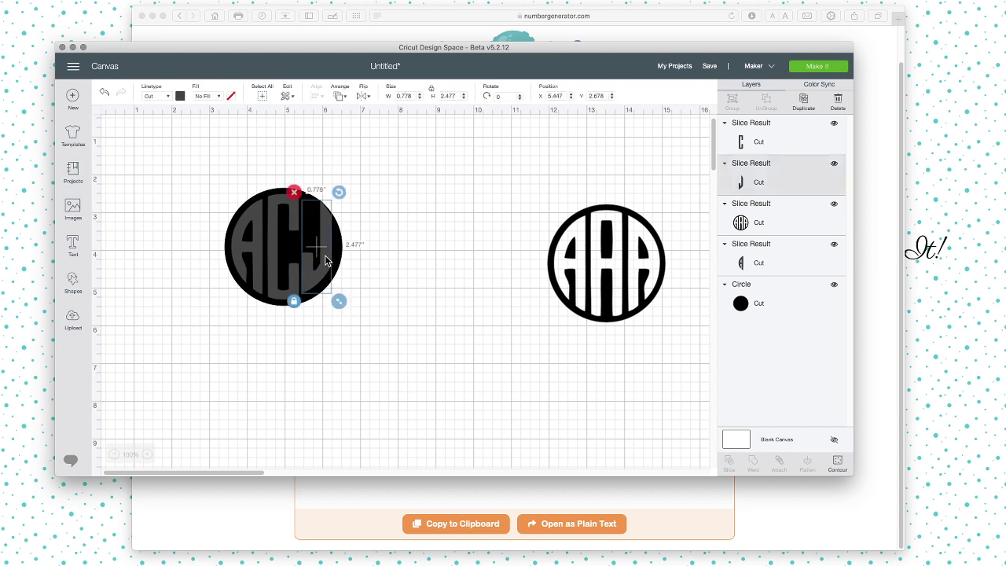
shift+click(270, 254)
shift+click(259, 255)
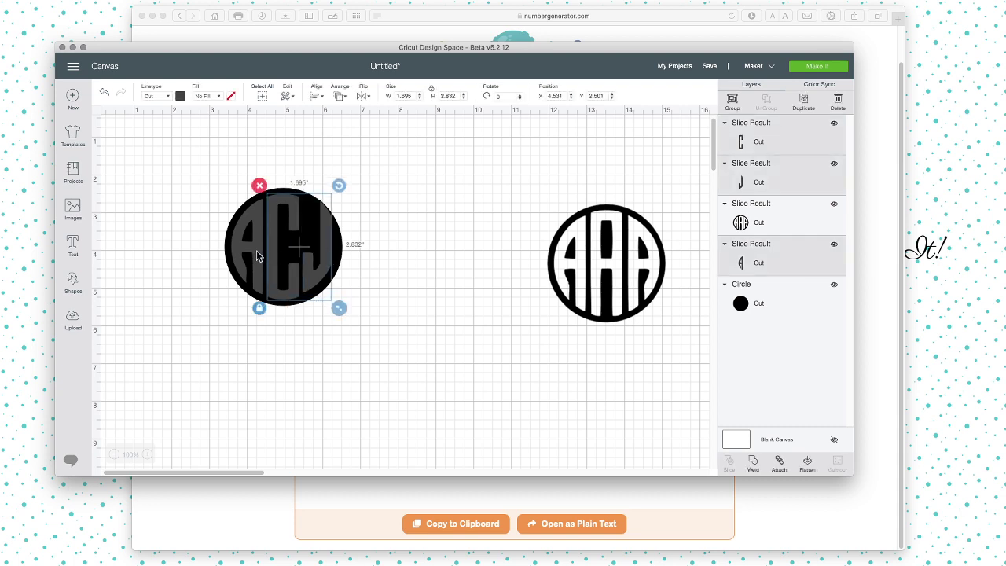
click(315, 92)
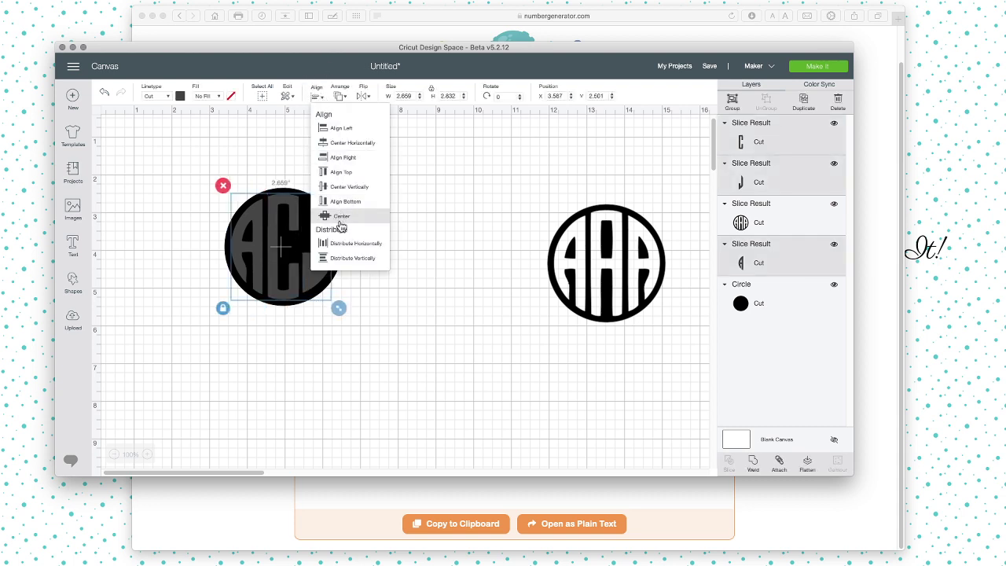
click(343, 192)
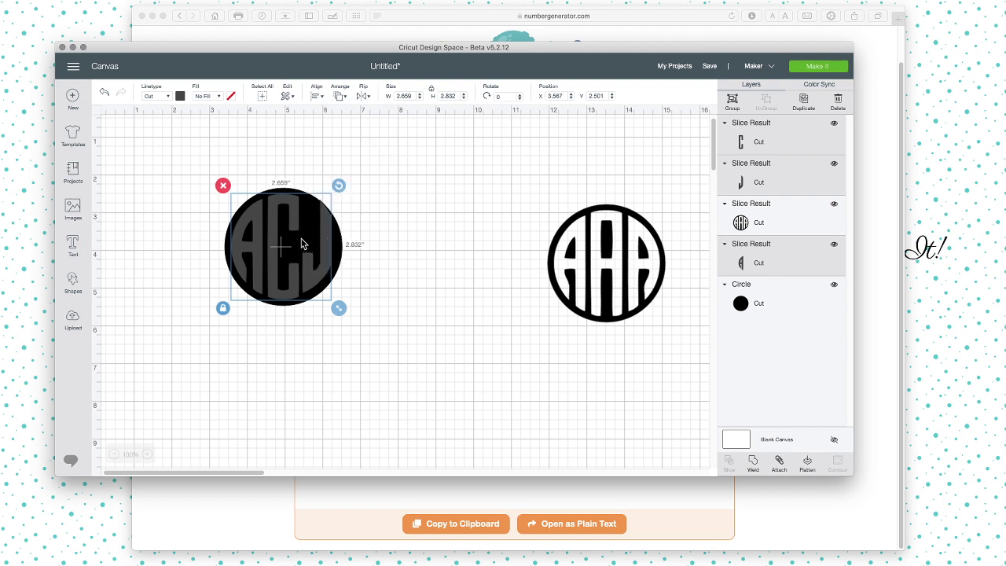
click(316, 94)
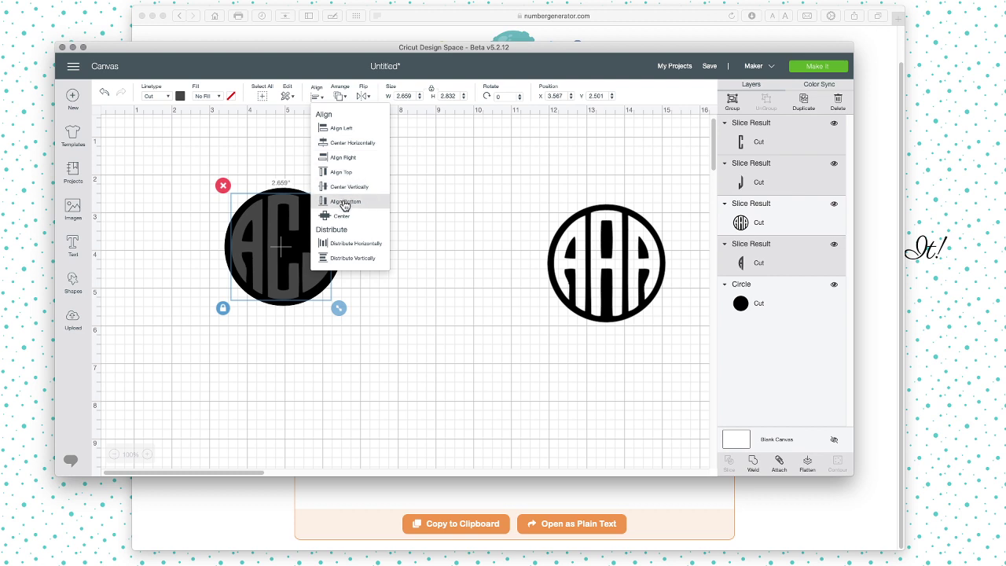
click(358, 259)
click(315, 97)
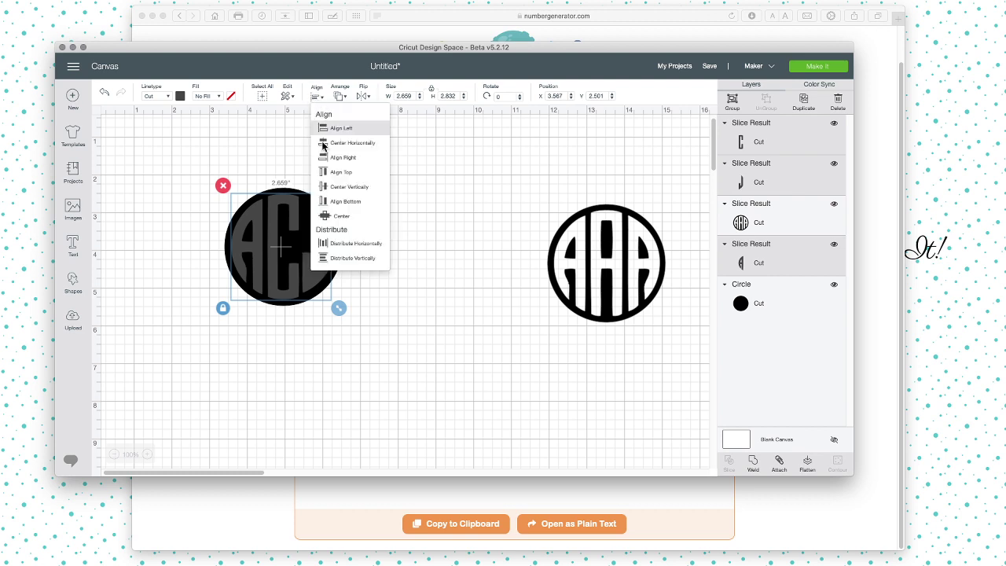
click(341, 245)
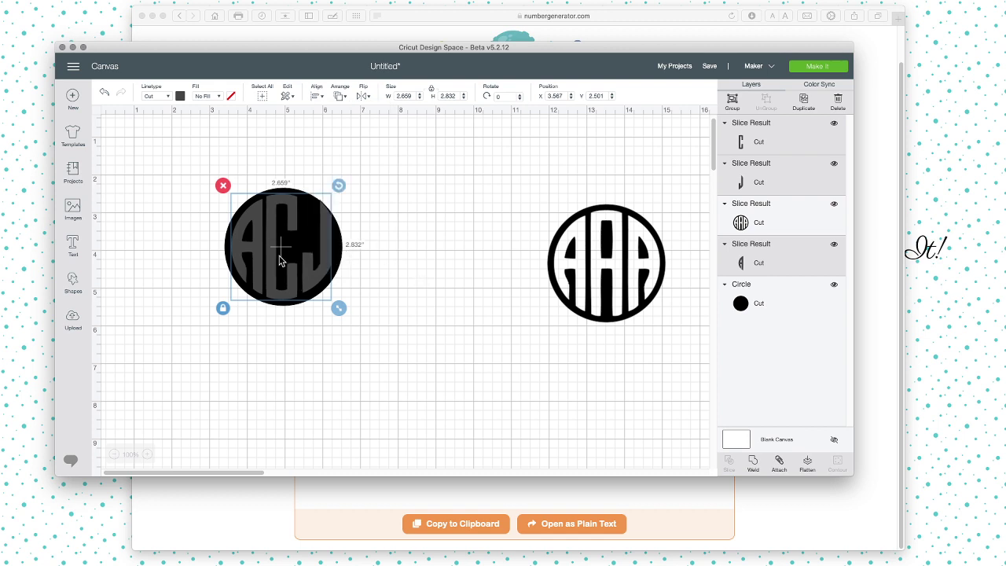
click(391, 279)
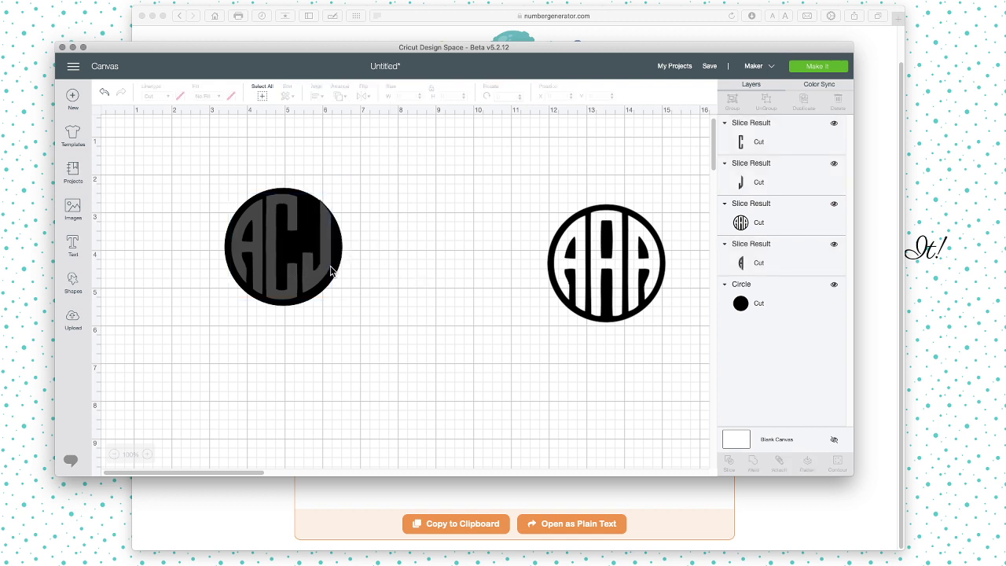
Nudge the J to about X 5.42, Y 2.71 and weld the A, C and J into one shape.
click(330, 270)
drag(330, 271, 330, 271)
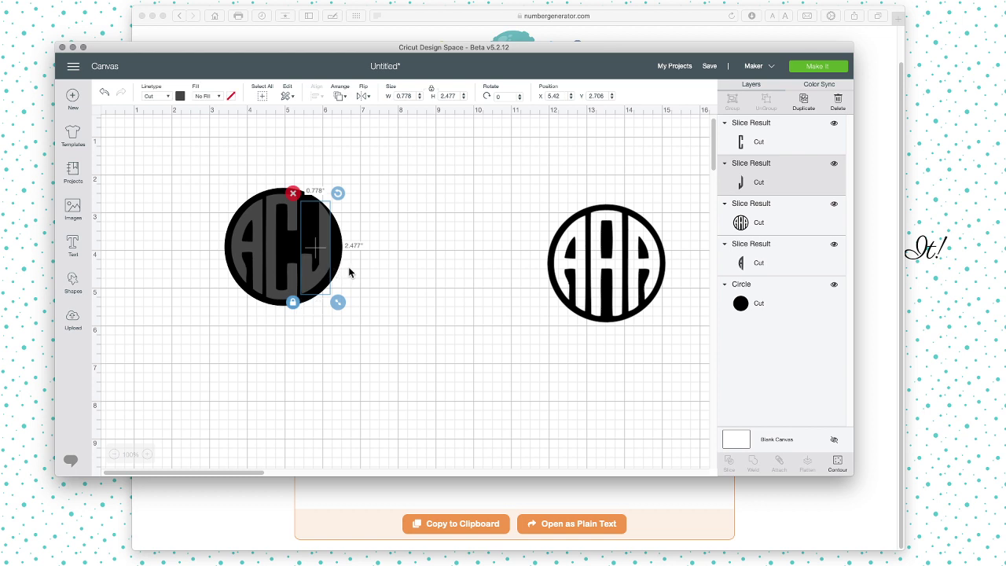
shift+click(279, 265)
shift+click(265, 260)
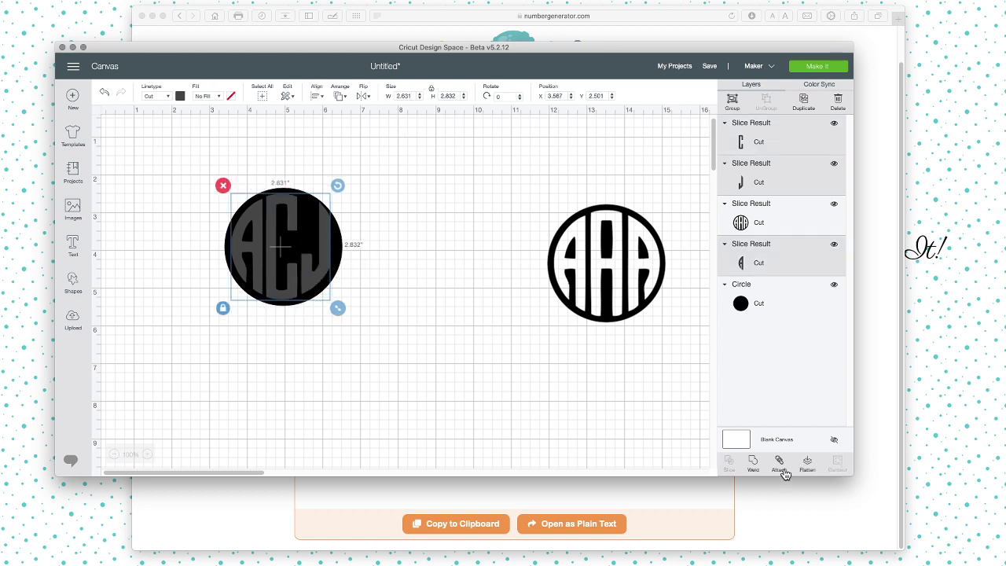
click(753, 462)
Center the welded ACJ letters and the black circle on each other, and slice the letters out of the circle.
drag(384, 305, 218, 182)
click(317, 95)
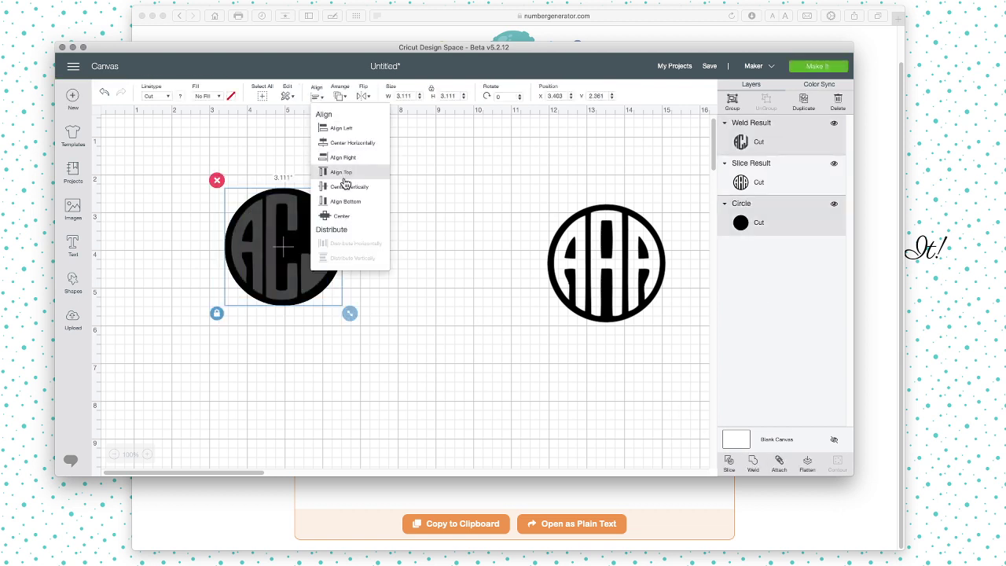
click(348, 217)
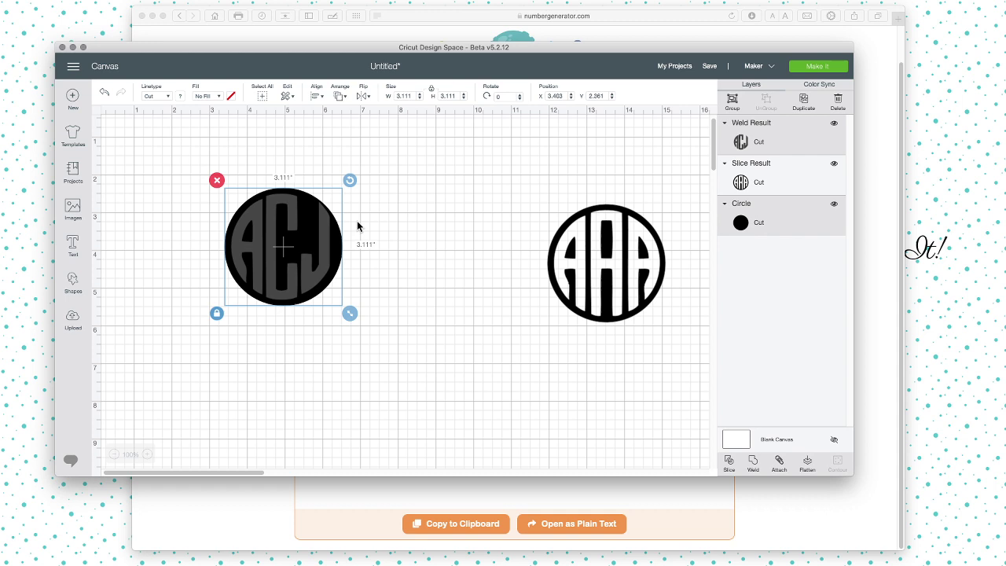
click(729, 463)
Pull the sliced ACJ letters off the circle, delete the leftover piece, and move the cut circle to about X 1.375, Y 1.764.
drag(272, 265, 510, 275)
drag(318, 292, 391, 344)
key(Delete)
drag(314, 255, 238, 231)
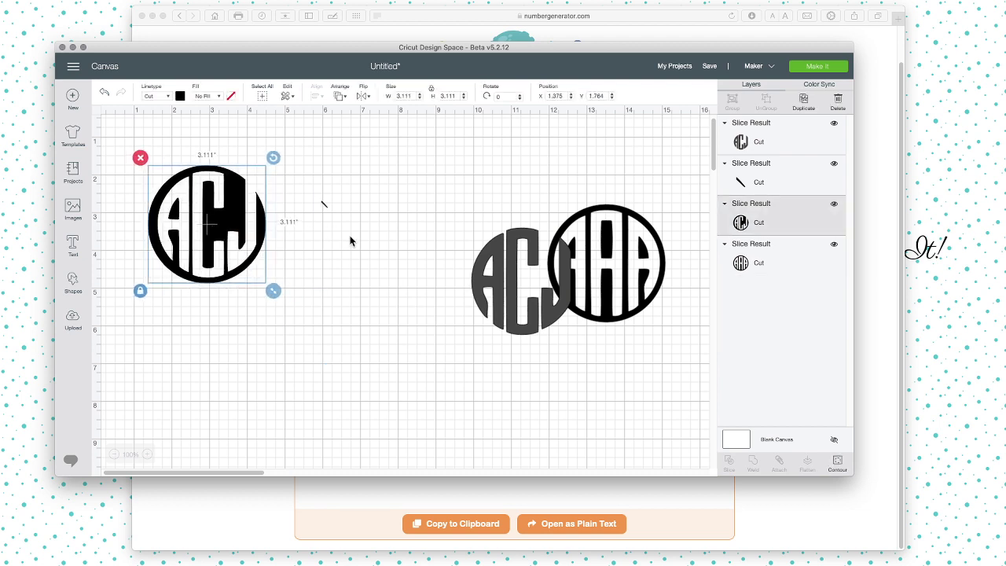
Move the stray sliver into the gap beside the J, and place the AAA monogram beside the ACJ circle at about X 5.27, Y 1.256.
drag(322, 206, 248, 186)
click(321, 205)
click(250, 187)
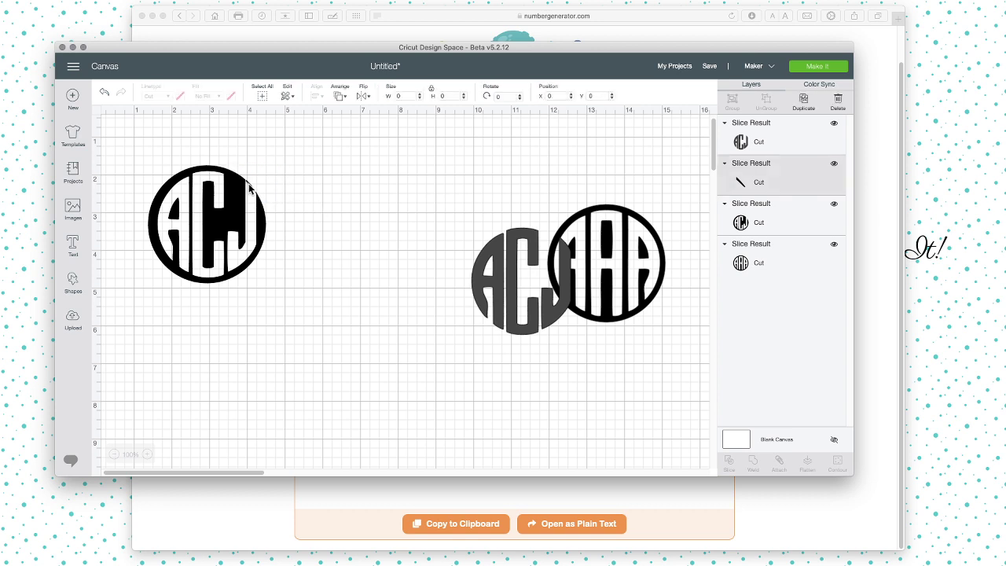
click(334, 209)
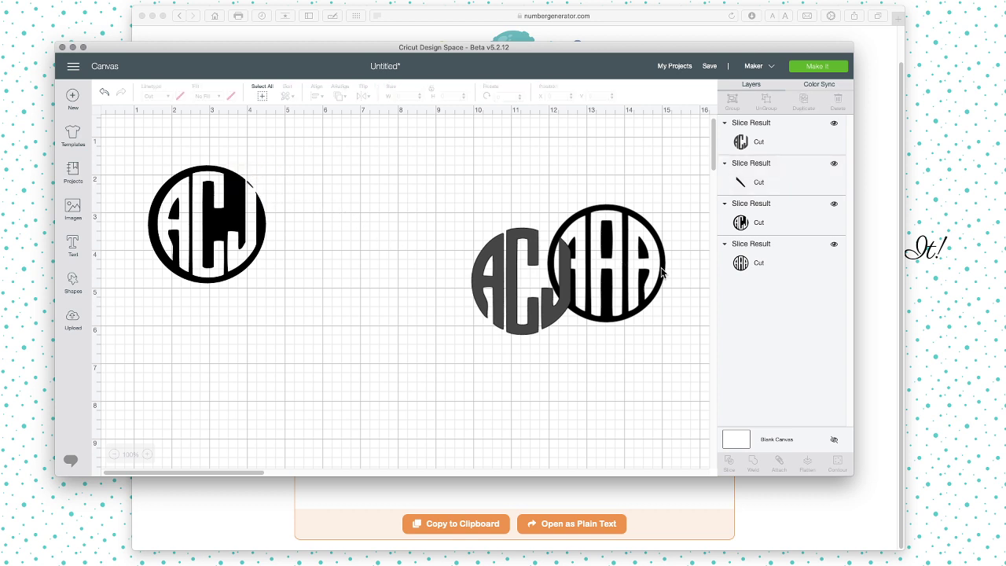
drag(662, 272, 409, 214)
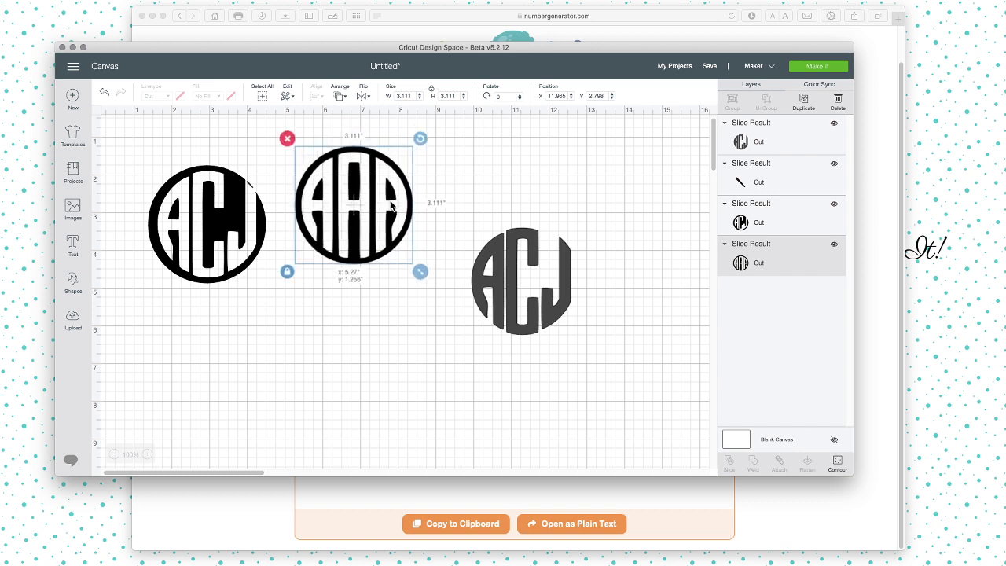
click(258, 214)
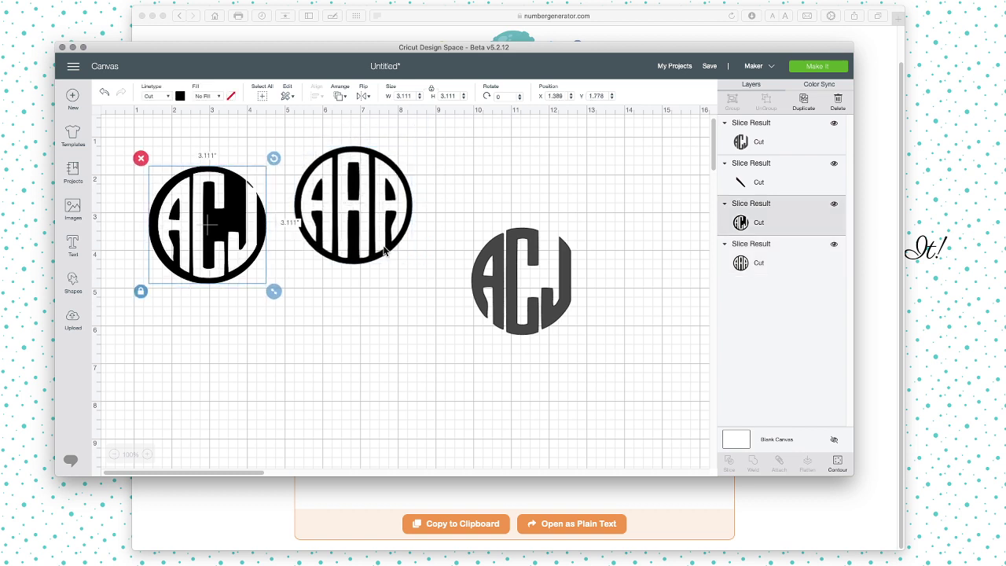
Select all the monogram pieces and delete them to clear the canvas.
drag(161, 163, 586, 336)
key(Delete)
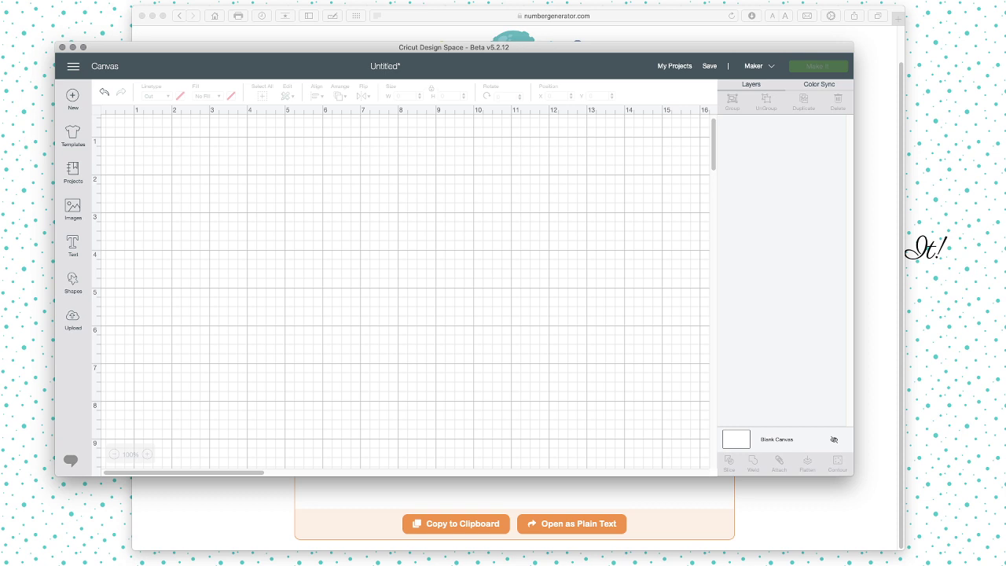
key(super+Tab)
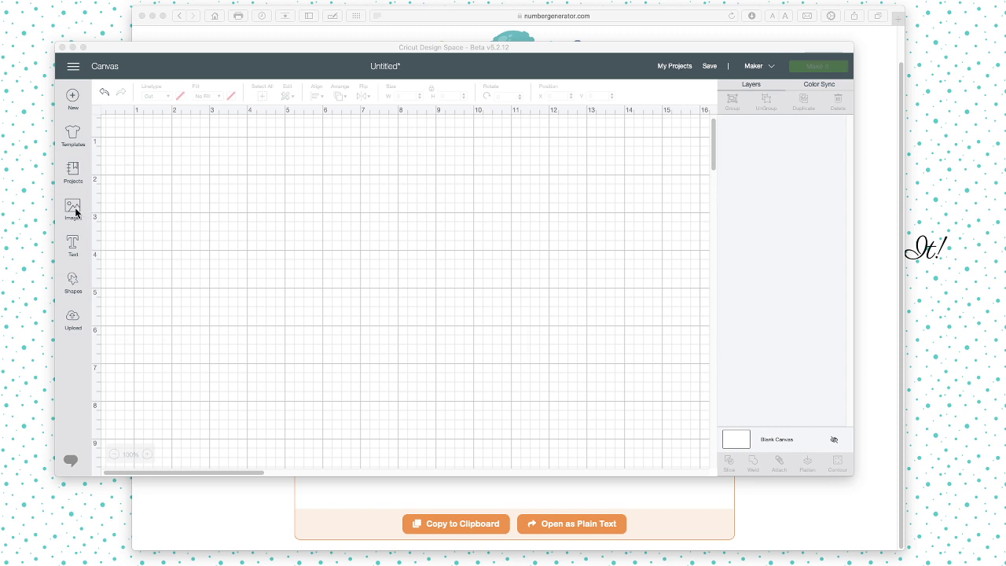
Search the ready-made projects for "MONOGRAM CLUTCH".
click(73, 173)
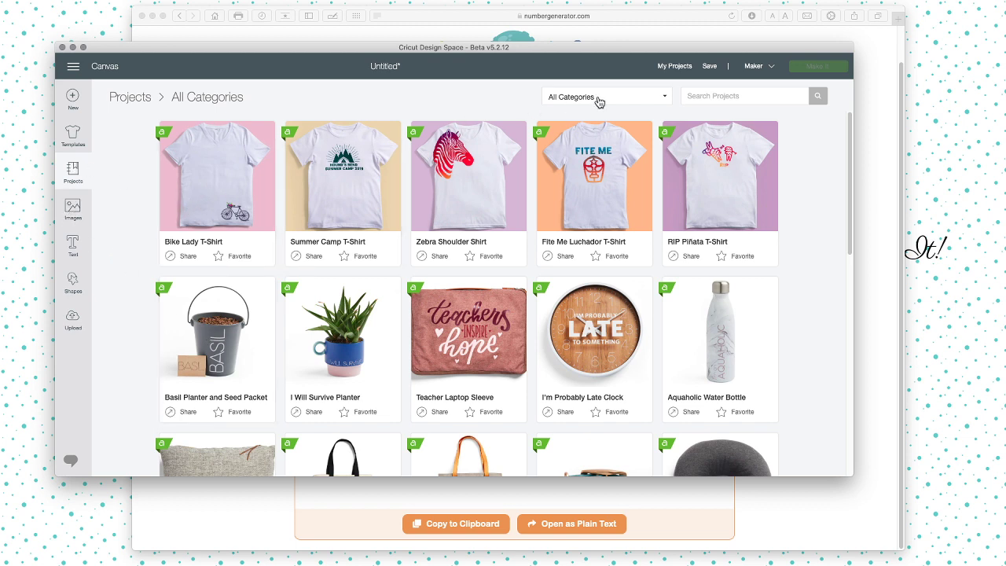
click(724, 91)
text(MONOGRAM CLUTCH)
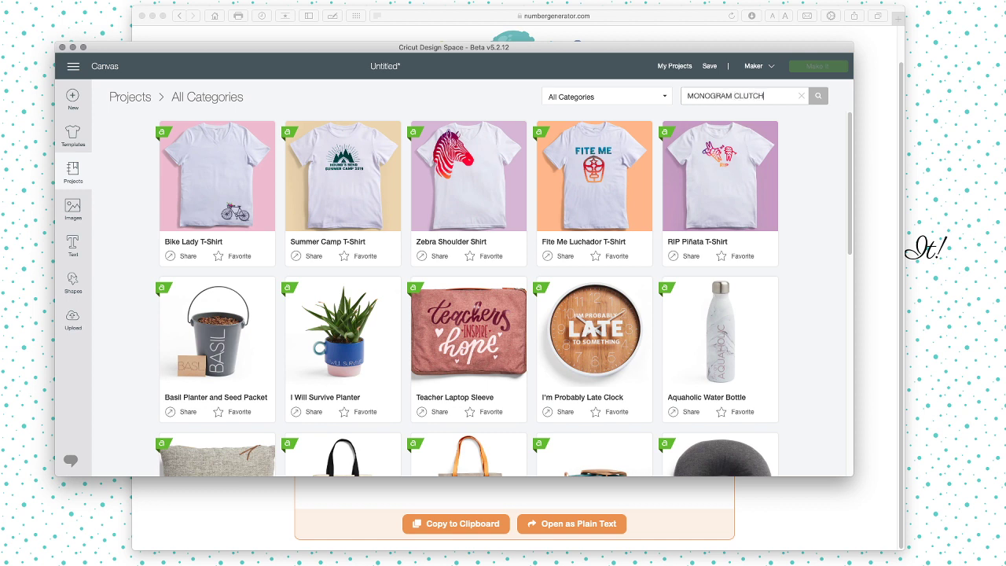
key(Return)
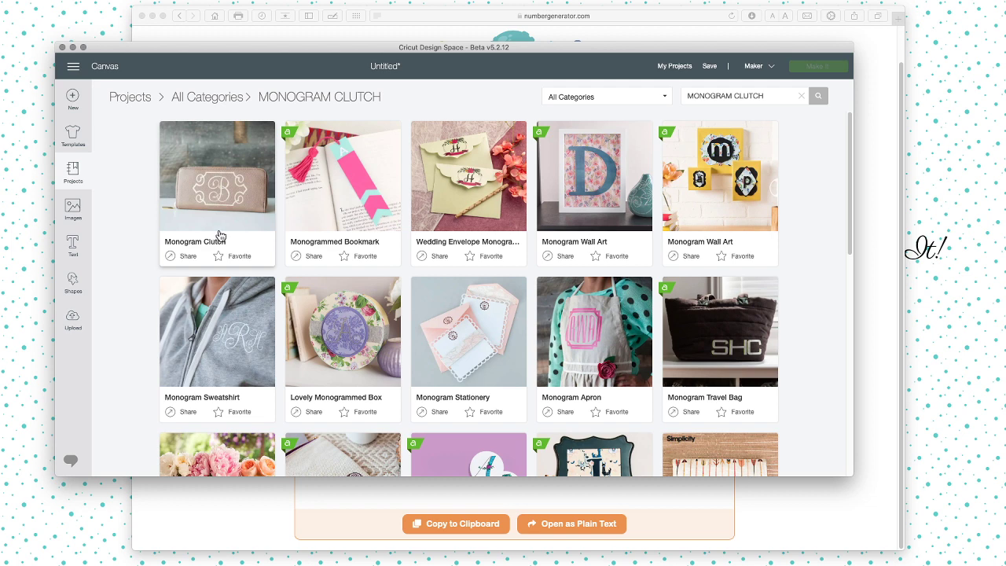
Open the Monogram Clutch project for customizing, replacing the unsaved project on the canvas.
click(220, 191)
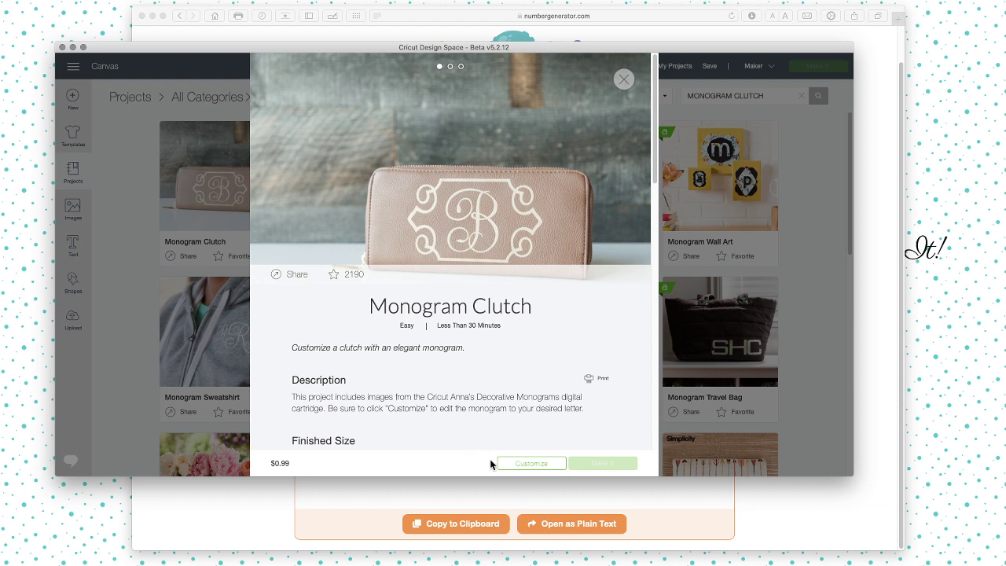
click(521, 464)
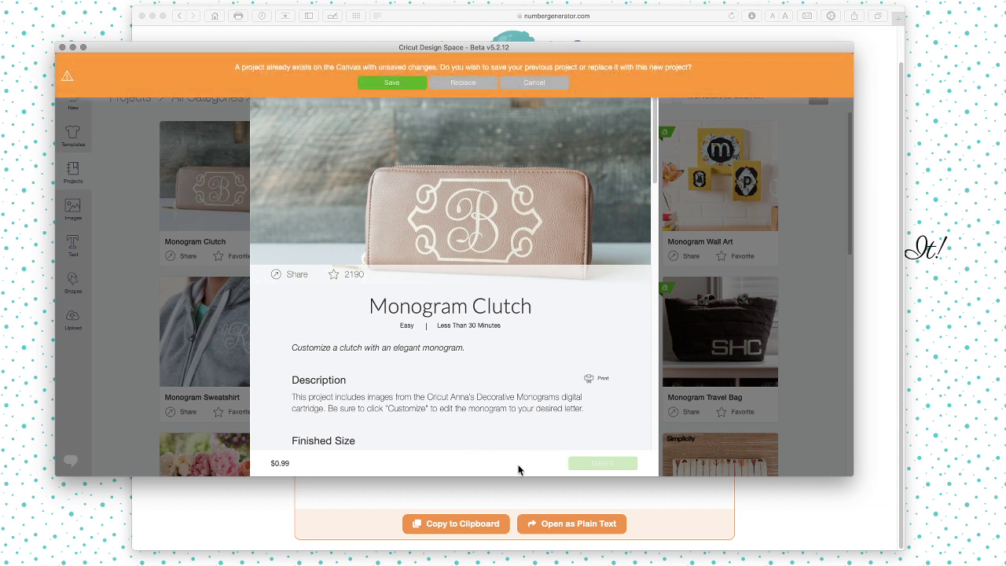
click(453, 82)
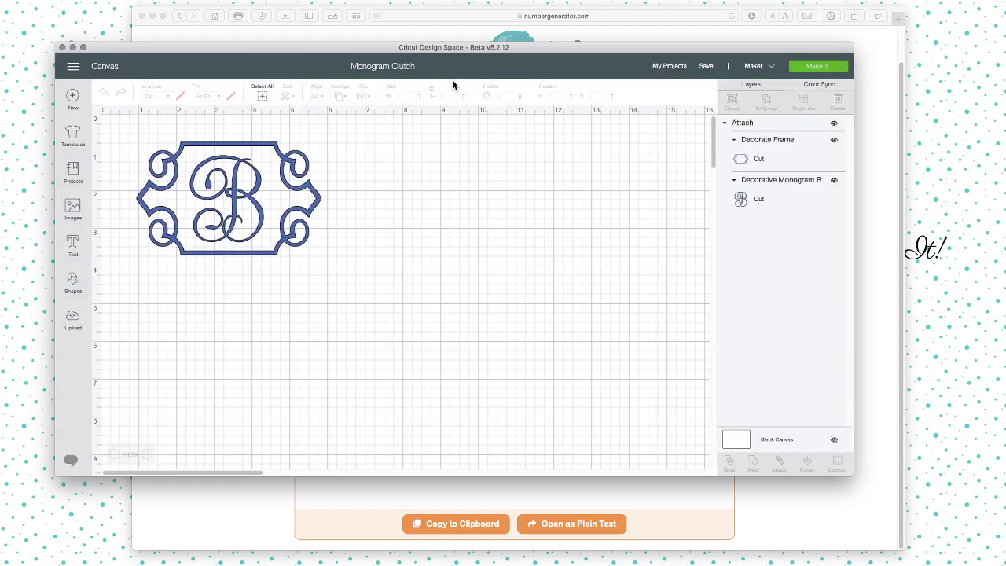
Move the clutch design to about X 2.853, Y 2.015 and detach the letter B from its frame.
drag(242, 186, 311, 208)
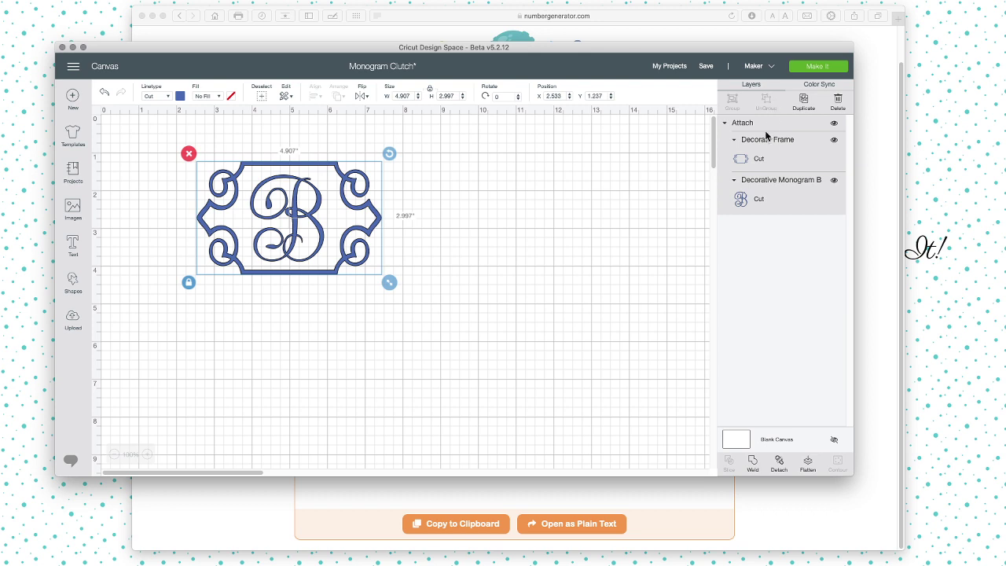
drag(334, 258, 346, 288)
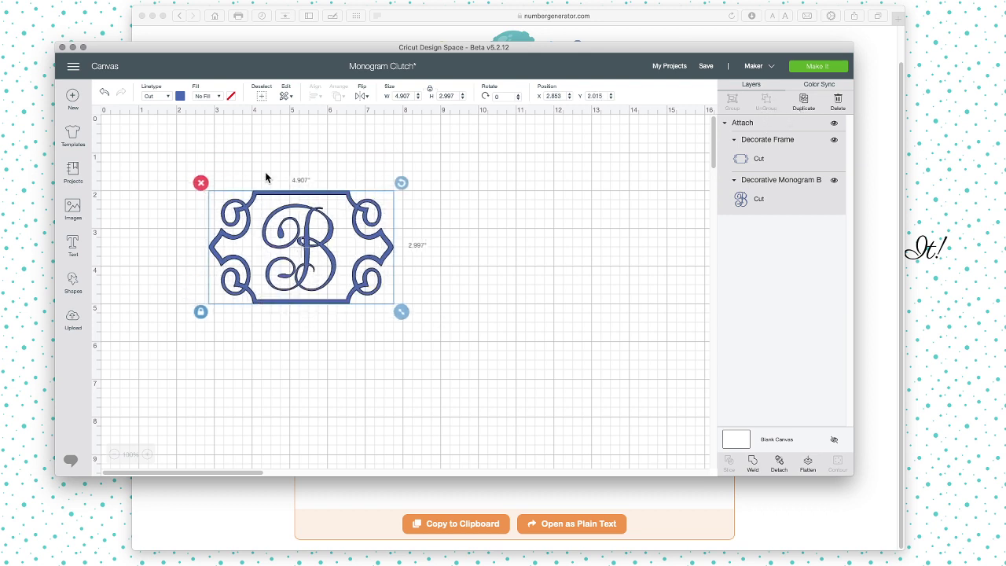
click(778, 462)
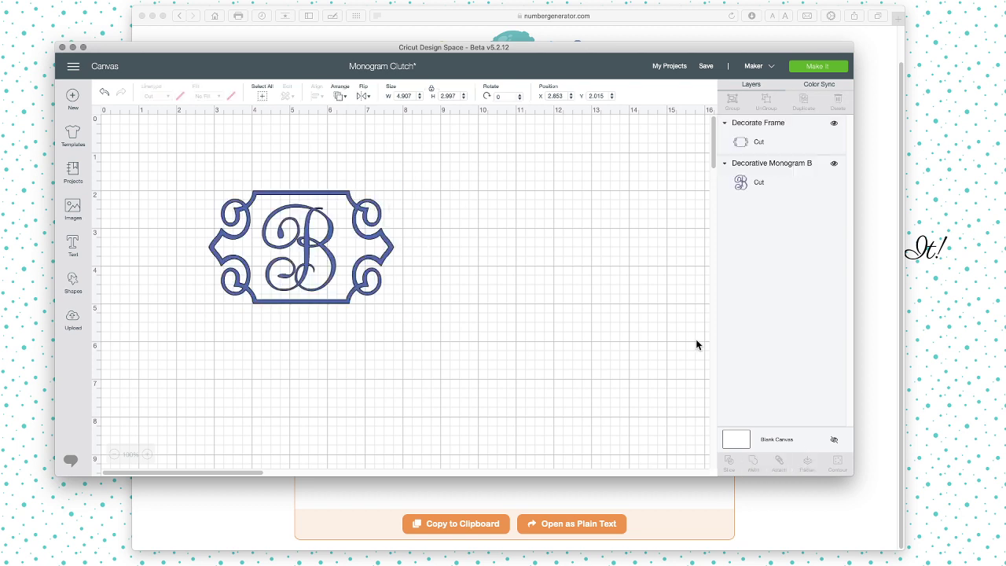
Move the decorative frame away from the letter B, and delete the B.
drag(320, 234, 517, 216)
drag(272, 239, 291, 287)
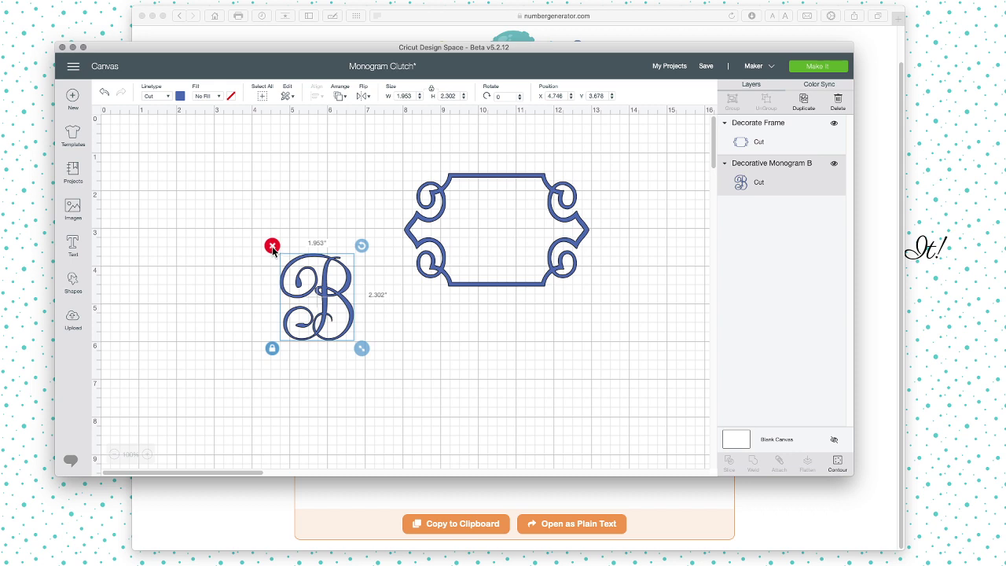
click(271, 246)
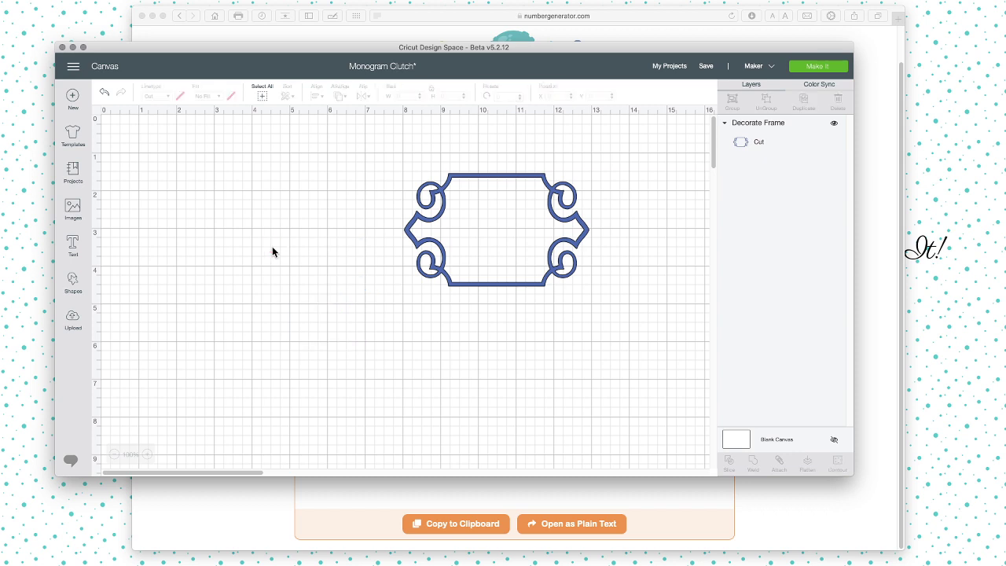
Find the light-blue script letter A in the Anna's Decorative Monograms cartridge and insert it on the canvas.
click(72, 209)
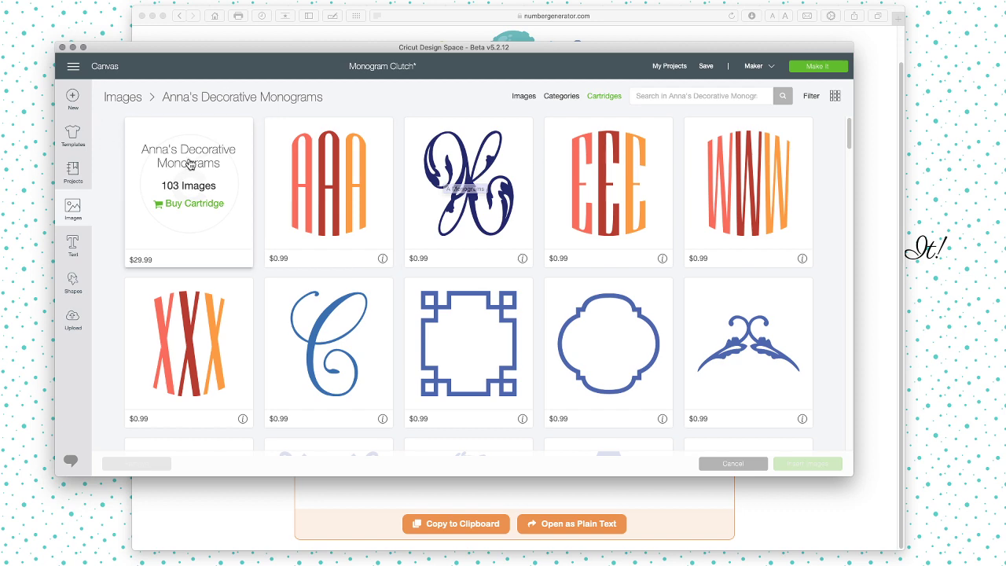
scroll(432, 239, down, 5)
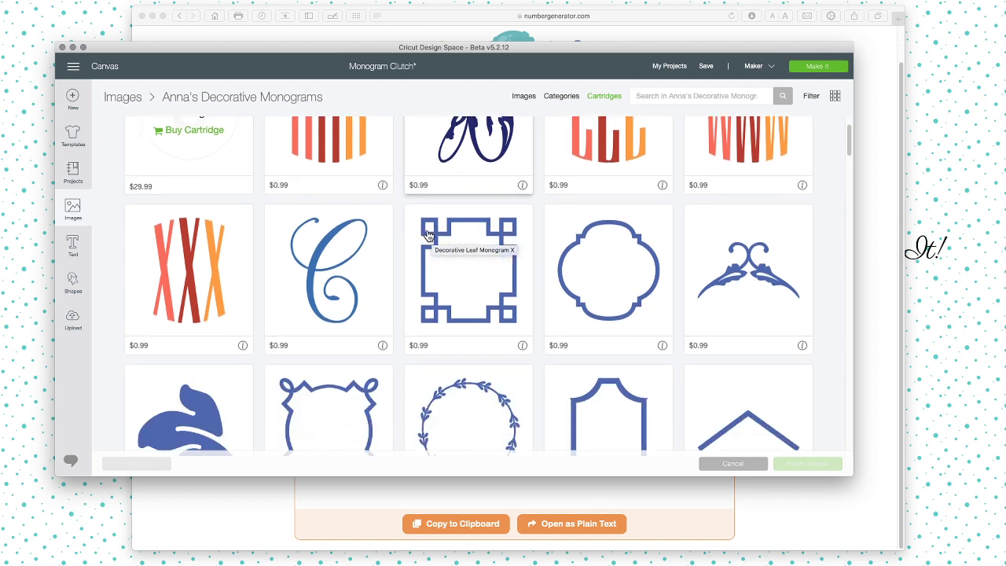
scroll(428, 220, down, 4)
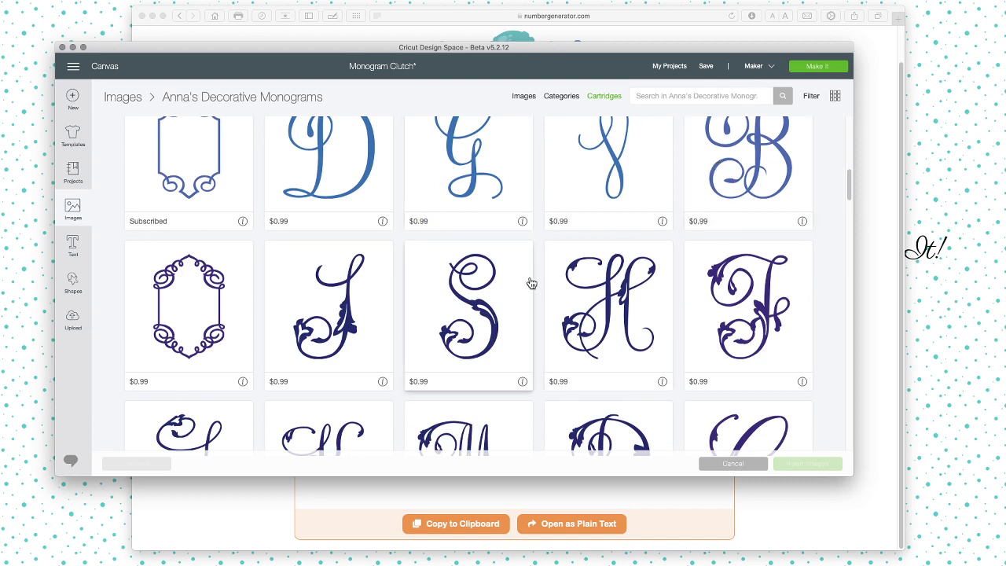
click(802, 222)
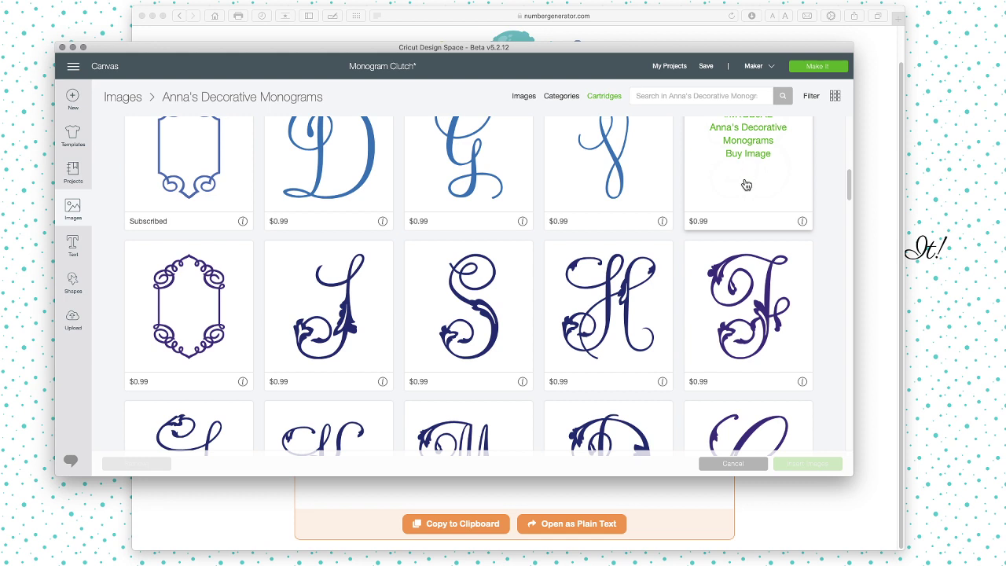
scroll(729, 214, down, 2)
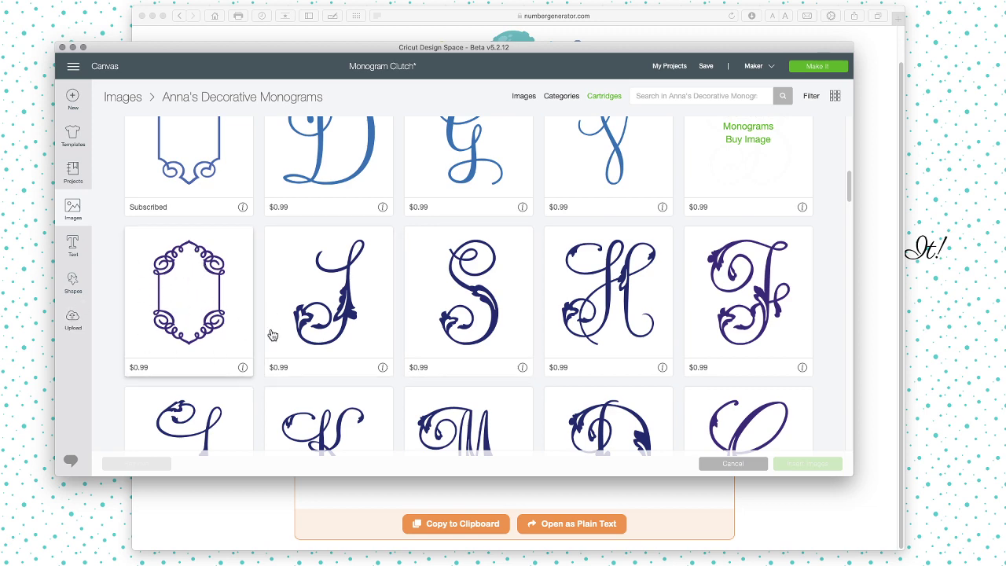
scroll(411, 353, down, 10)
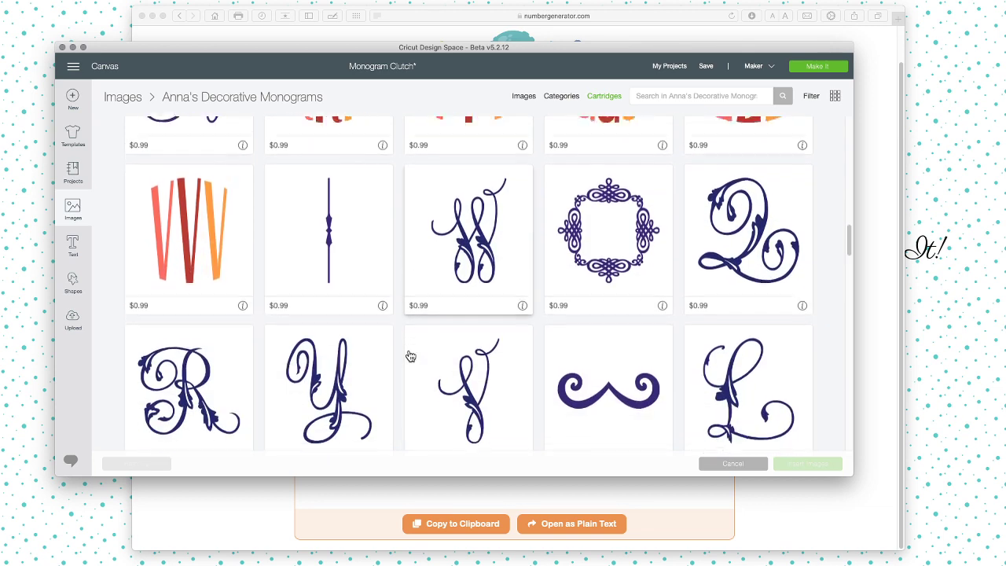
scroll(411, 356, down, 4)
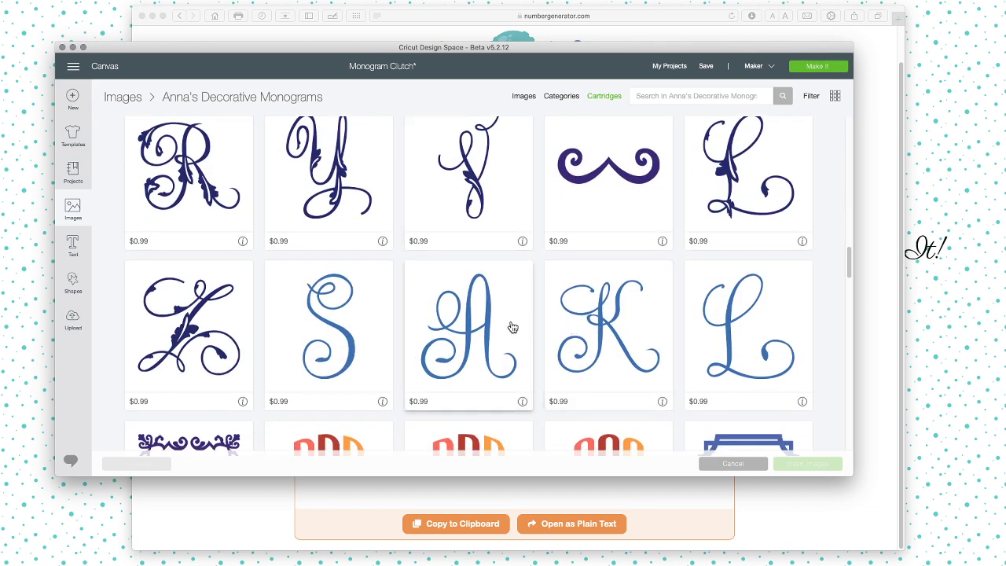
click(493, 330)
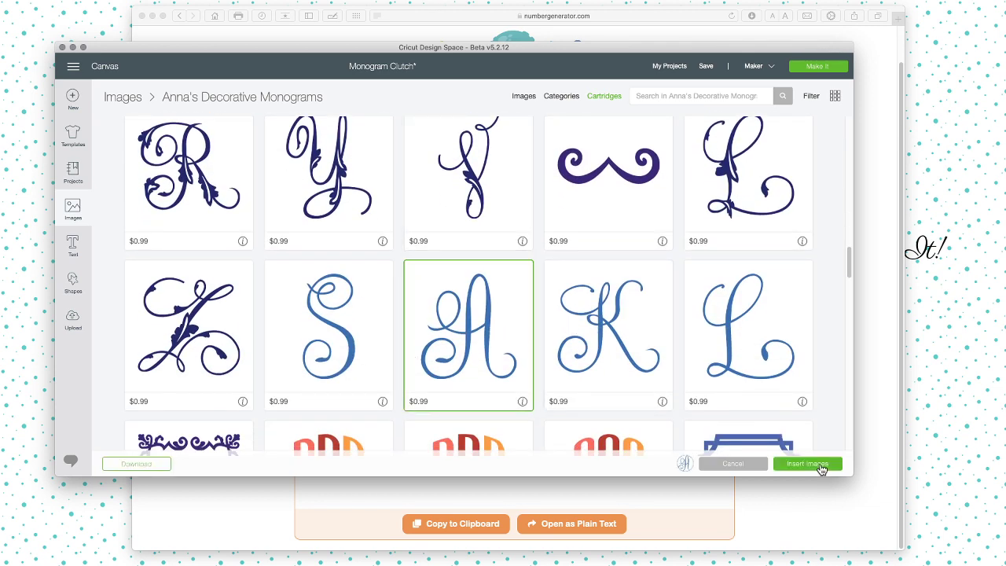
click(821, 467)
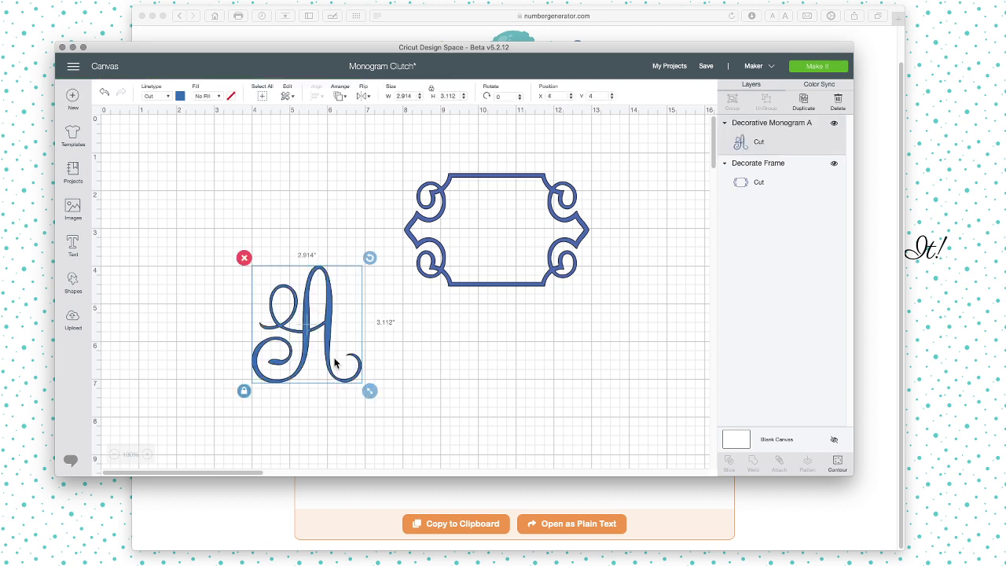
Shrink the letter A to about 1.978 by 2.112 inches and place it inside the frame at about X 9.458, Y 1.986.
drag(362, 398, 345, 378)
drag(312, 334, 509, 245)
drag(547, 283, 531, 268)
drag(514, 230, 524, 240)
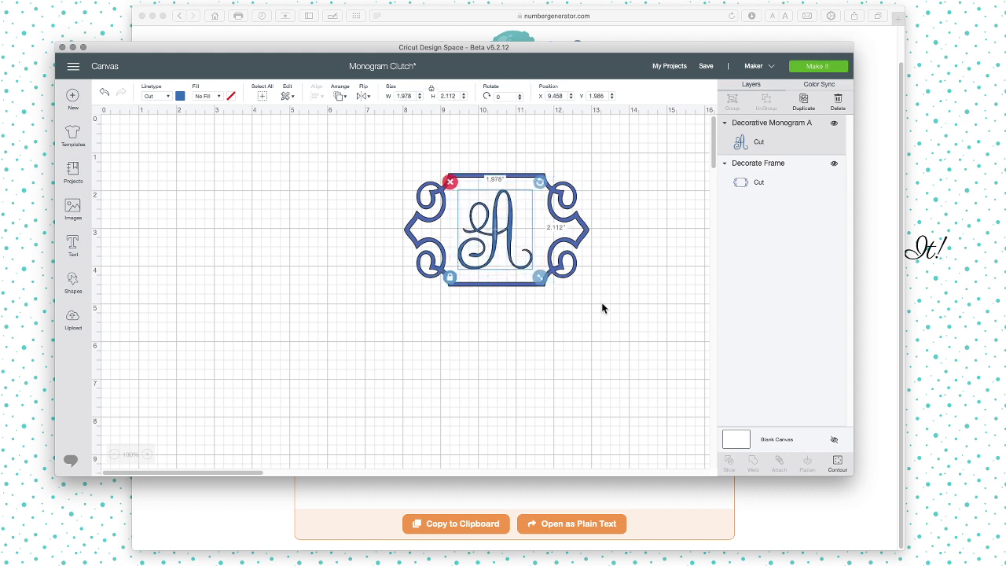
Center the letter A and the decorative frame on each other both horizontally and vertically.
click(605, 304)
drag(616, 311, 416, 169)
click(316, 95)
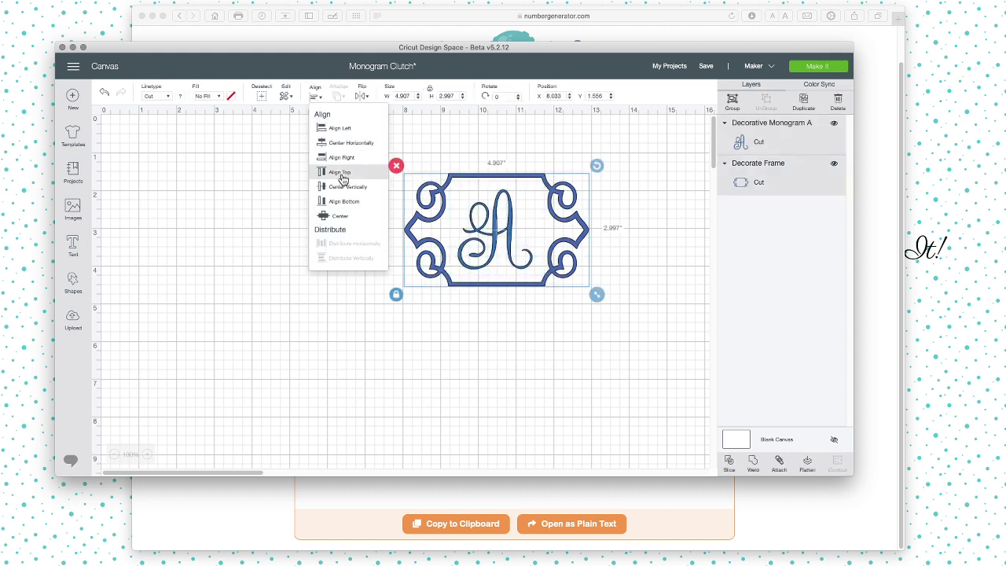
click(343, 216)
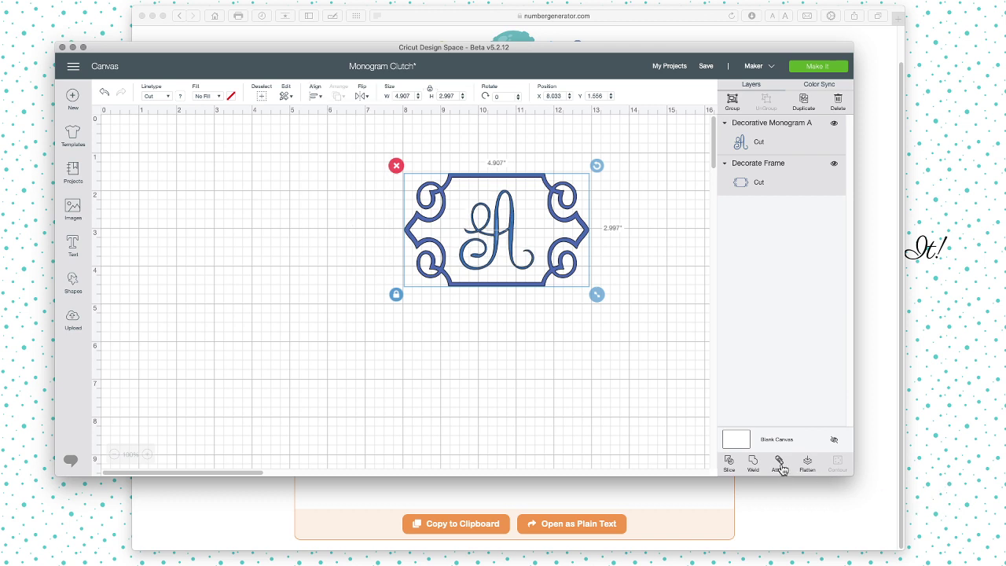
Weld the letter A and the frame into one shape, and move it to about X 2.464, Y 1.056.
click(754, 467)
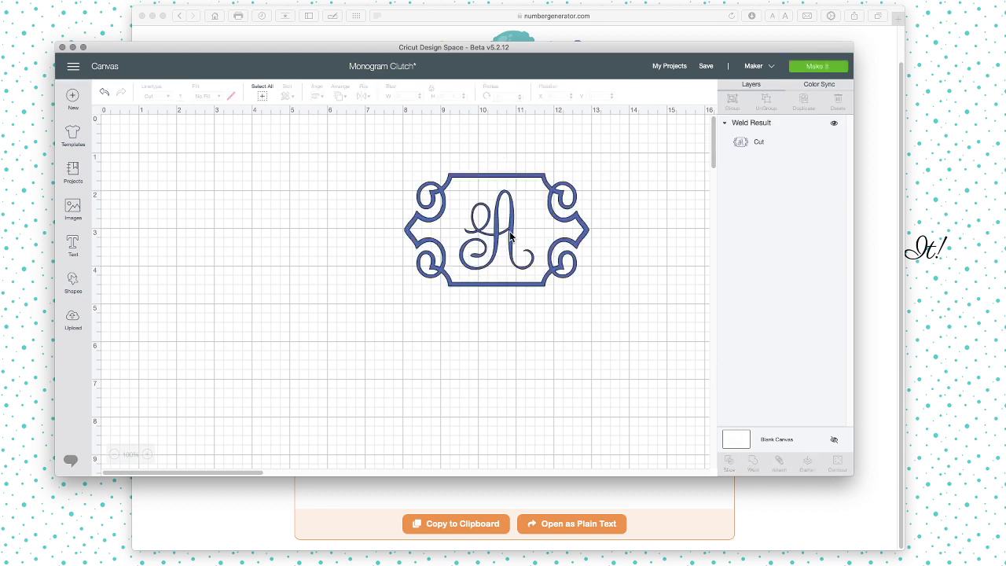
drag(514, 237, 304, 219)
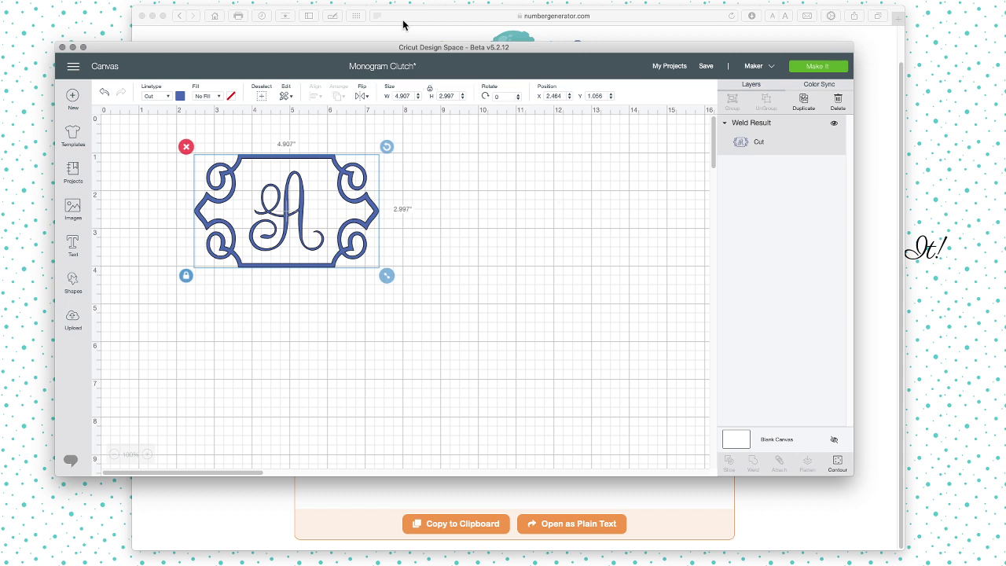
Switch to the browser window showing the numbergenerator.com random number page.
click(348, 38)
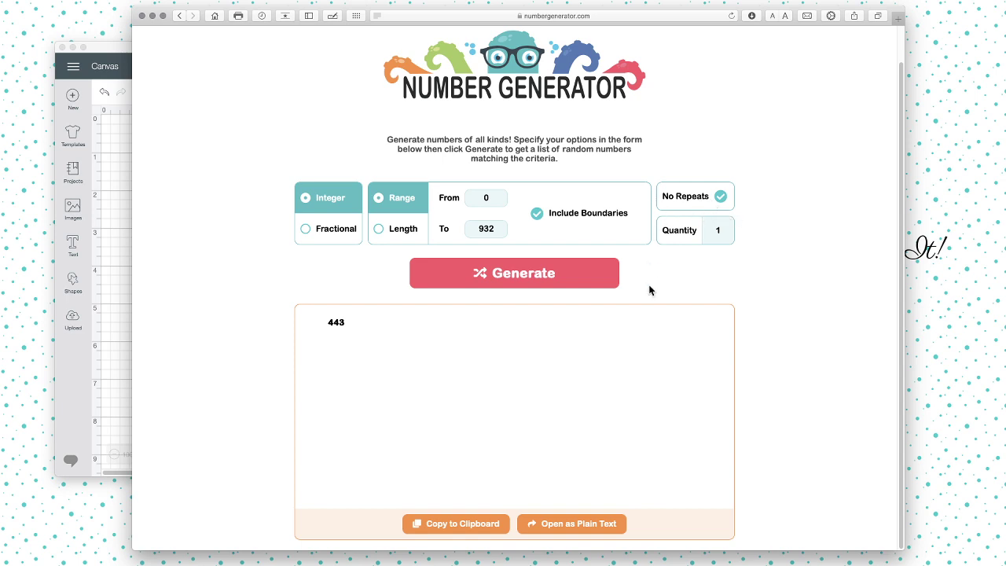
Generate a random number between 0 and 932 and minimize the browser window.
click(532, 275)
click(152, 16)
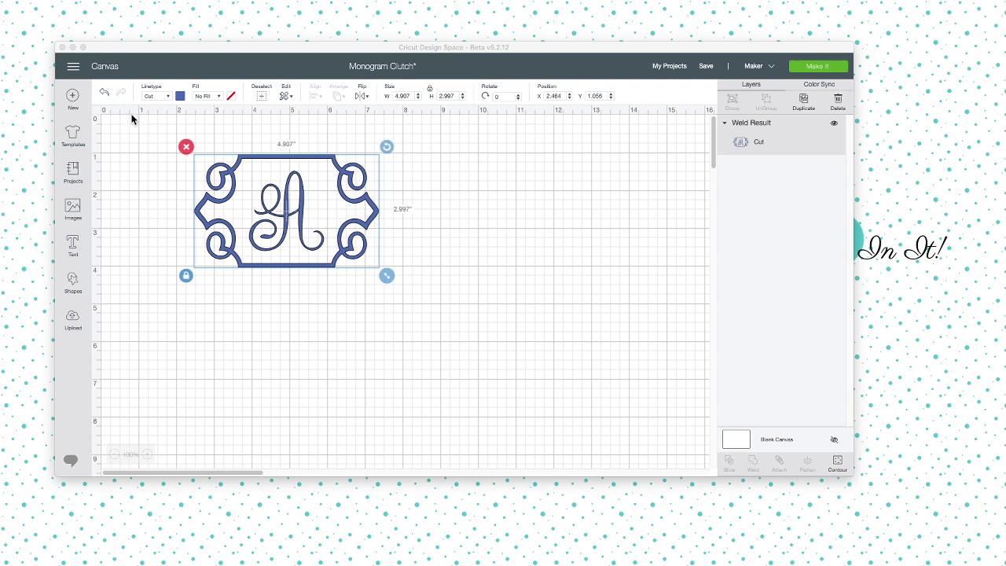
Start a new blank project, replacing the Monogram Clutch project without saving its changes.
click(77, 99)
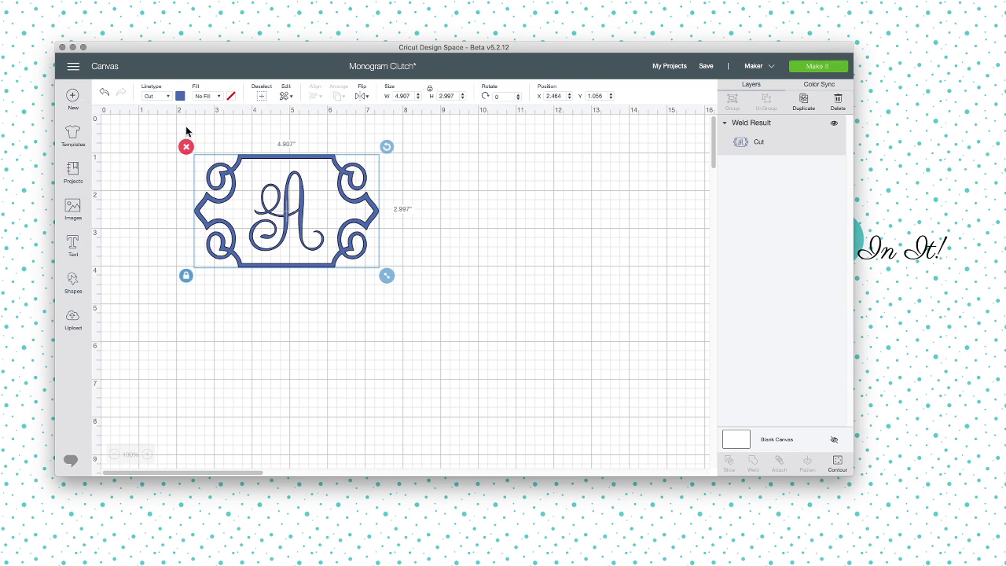
click(72, 96)
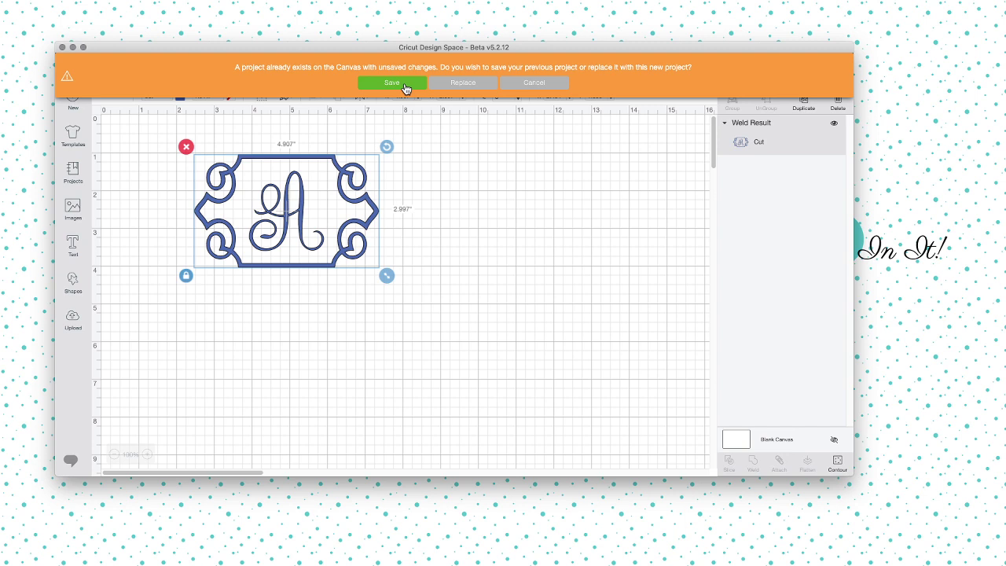
click(473, 87)
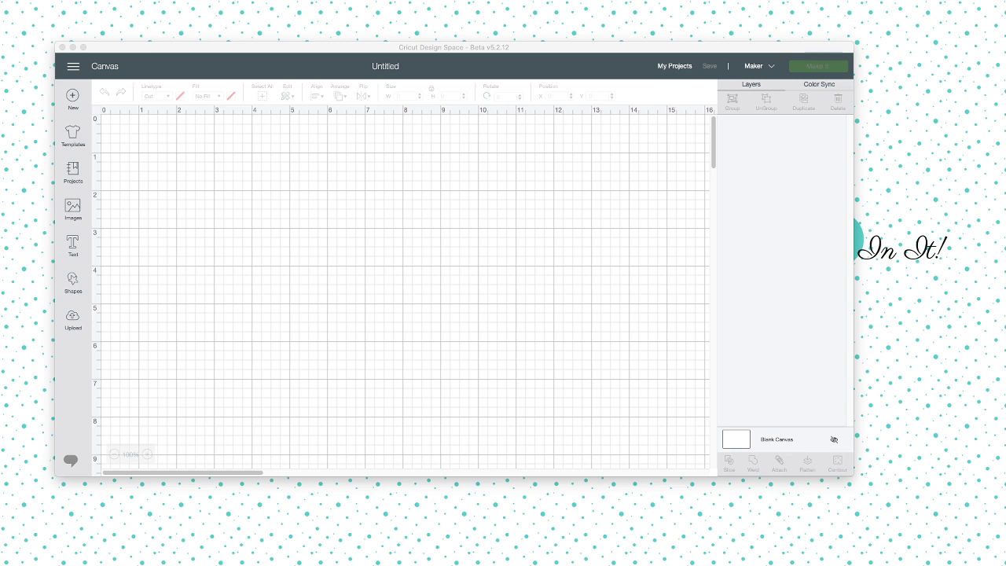
Bring the image preview window showing th.png over the empty canvas.
drag(797, 198, 408, 98)
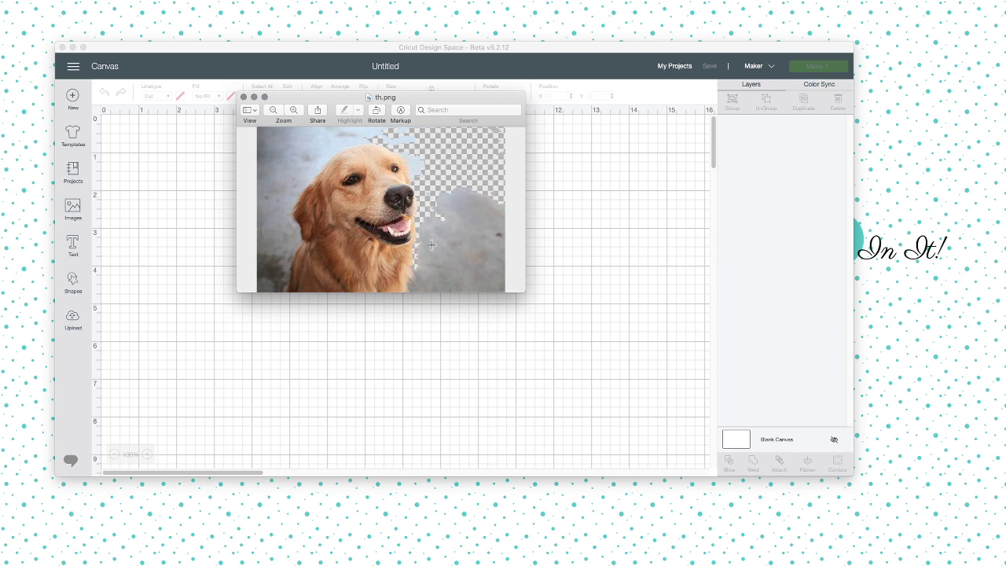
drag(295, 142, 295, 142)
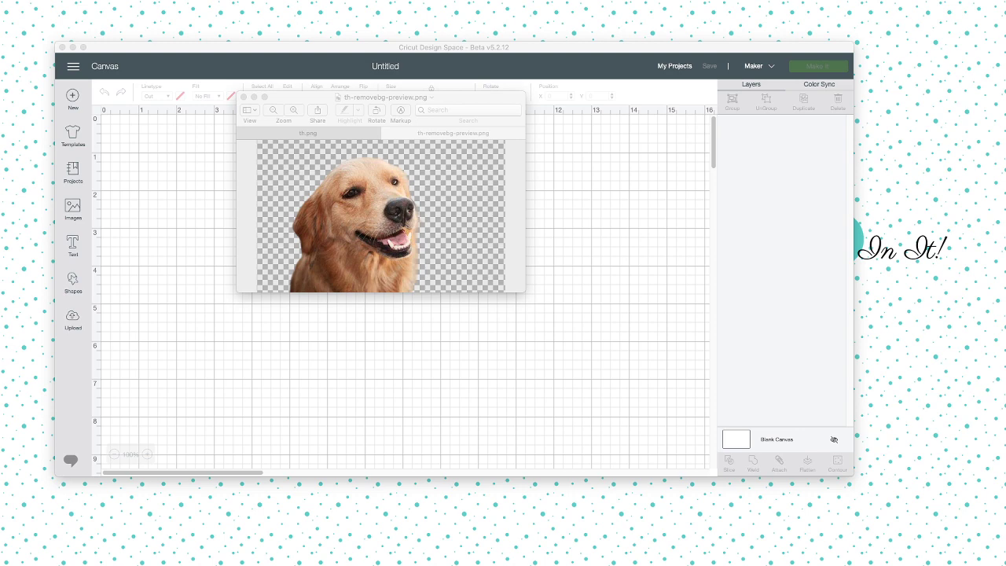
Bring in the window with the PERSON image results and download the photo of the smiling older man in front of trees.
drag(1005, 209, 489, 193)
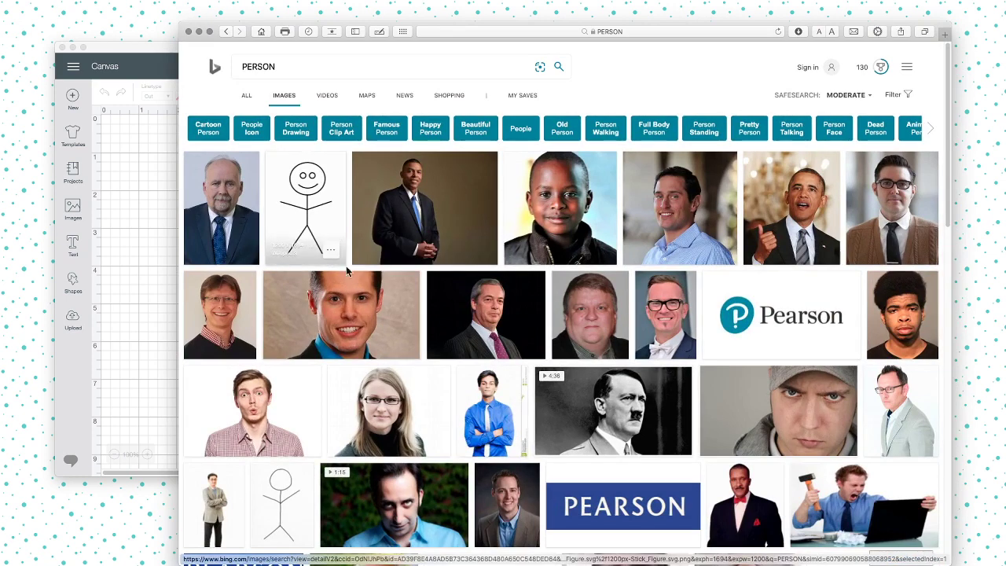
scroll(378, 422, down, 5)
scroll(378, 422, down, 2)
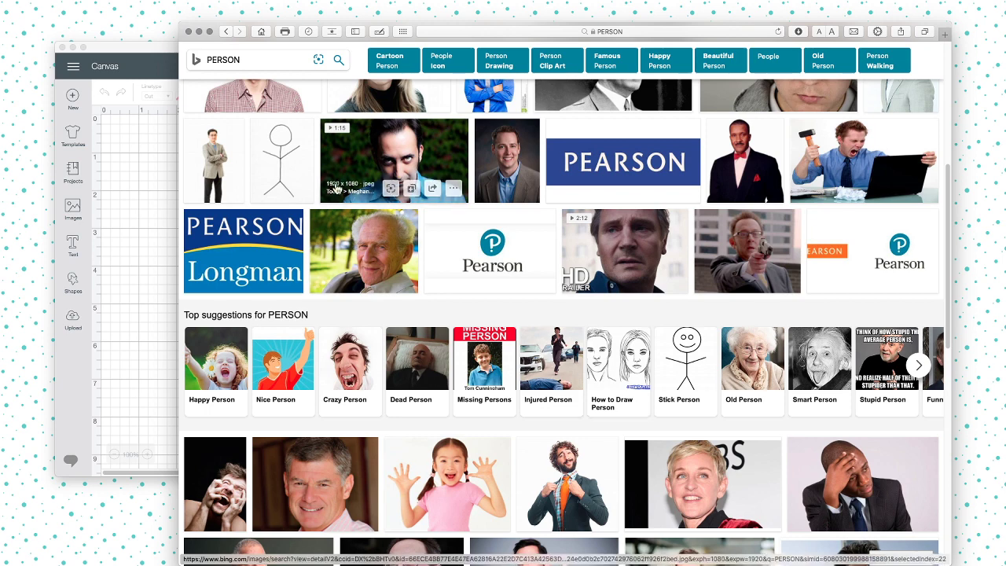
click(395, 265)
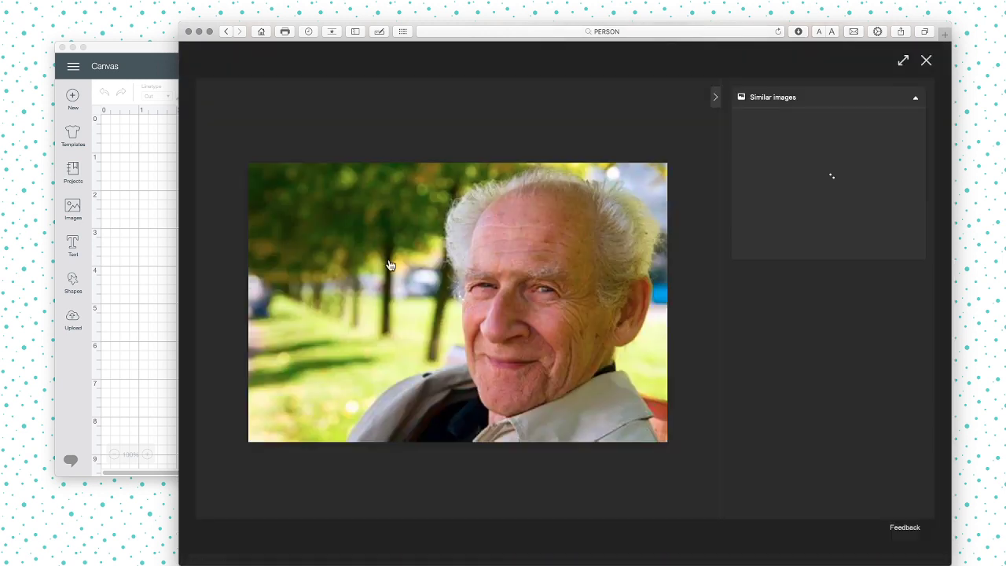
right_click(429, 296)
click(464, 330)
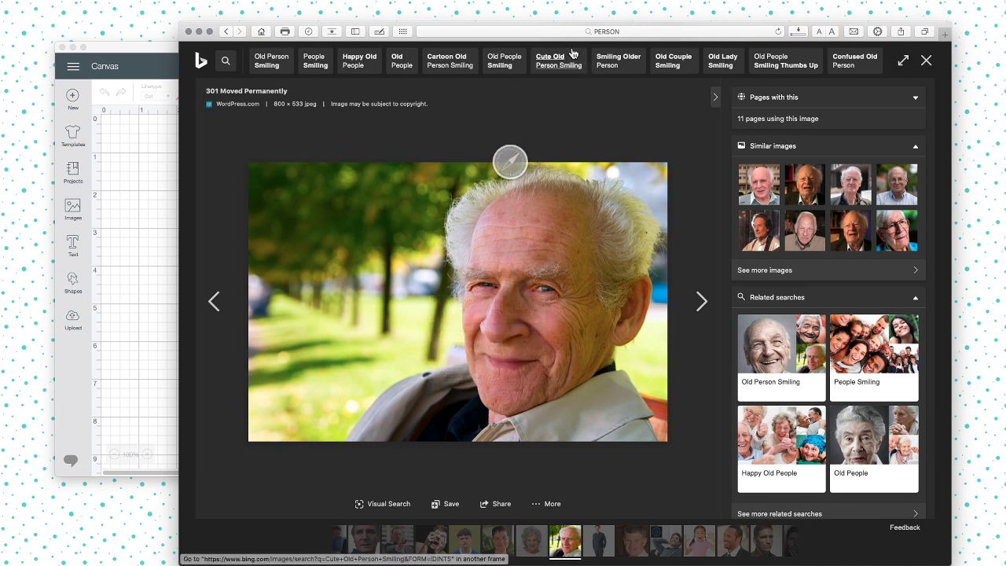
click(689, 31)
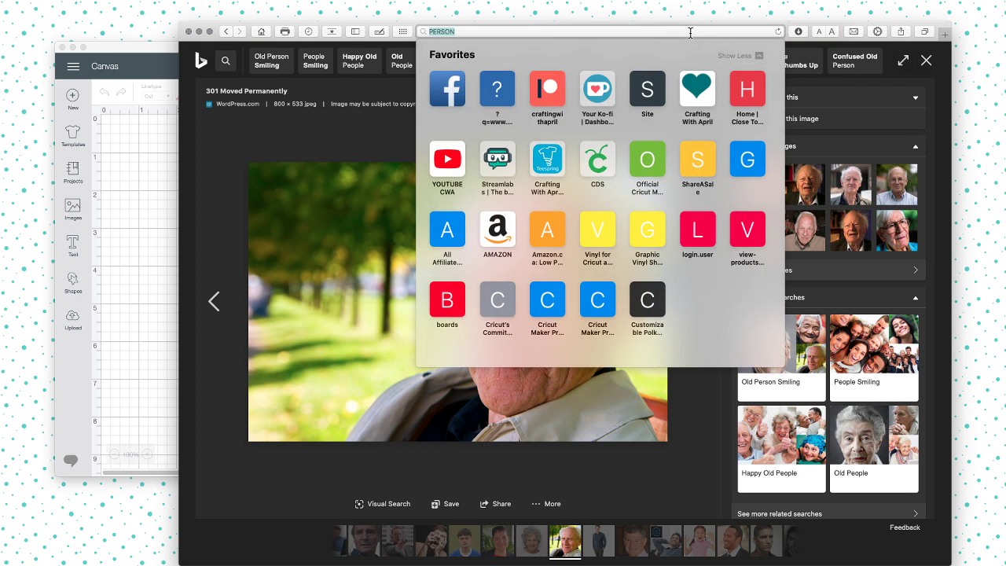
text(BR)
key(BackSpace)
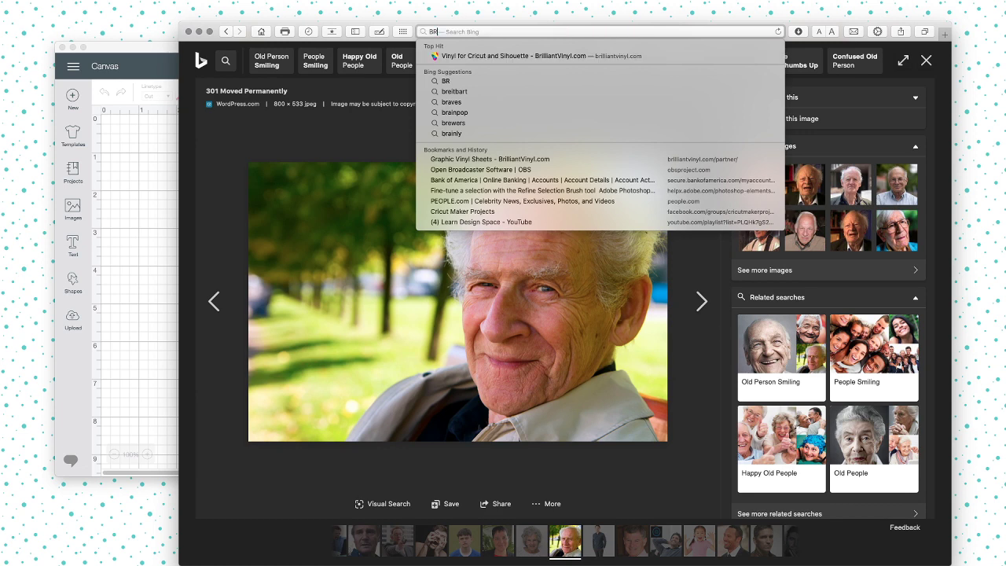
key(BackSpace)
text(A)
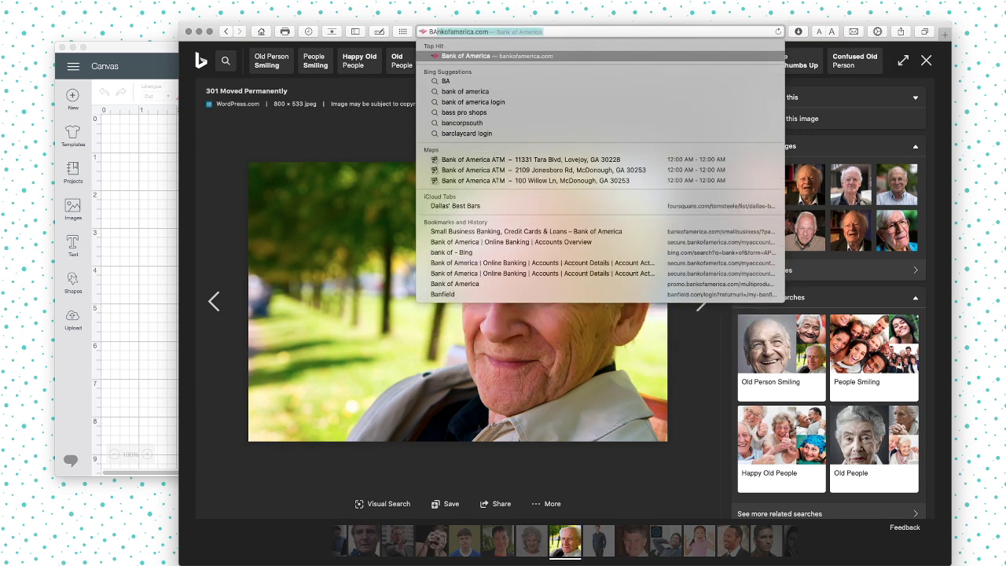
key(BackSpace)
key(BackSpace)
key(BackSpace)
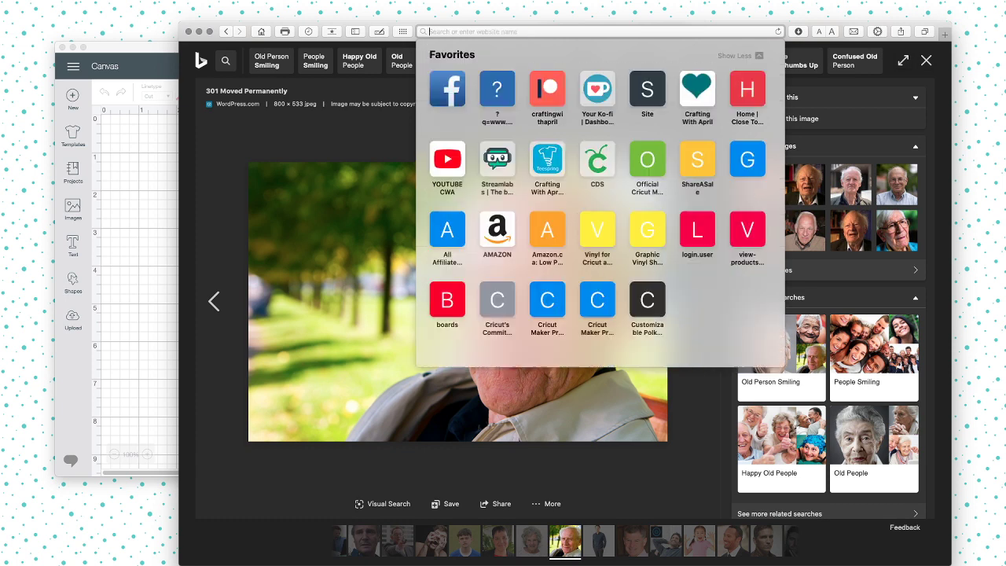
text(BAC)
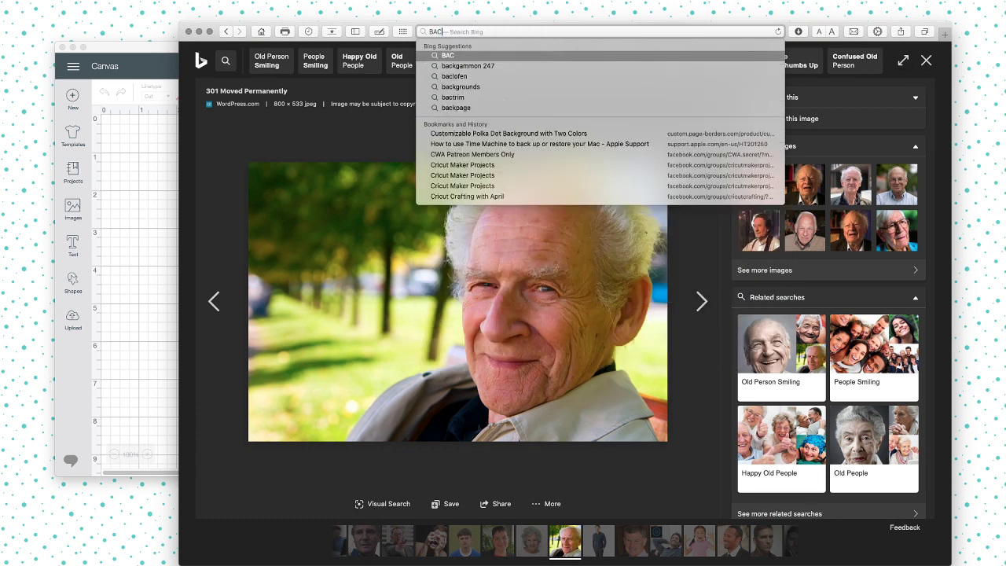
text(KG)
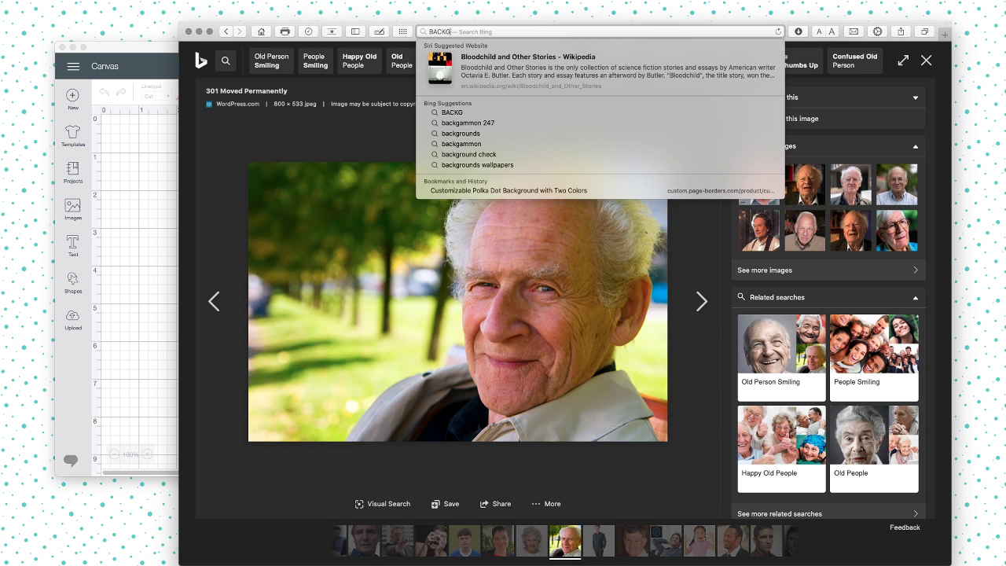
key(BackSpace)
key(BackSpace)
key(BackSpace)
key(BackSpace)
text(==)
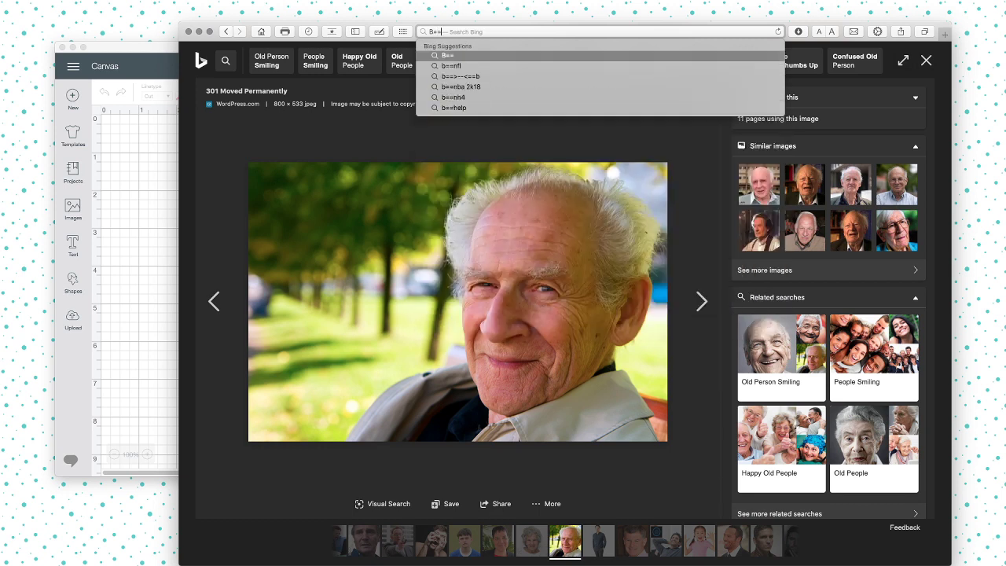
text(BGR+)
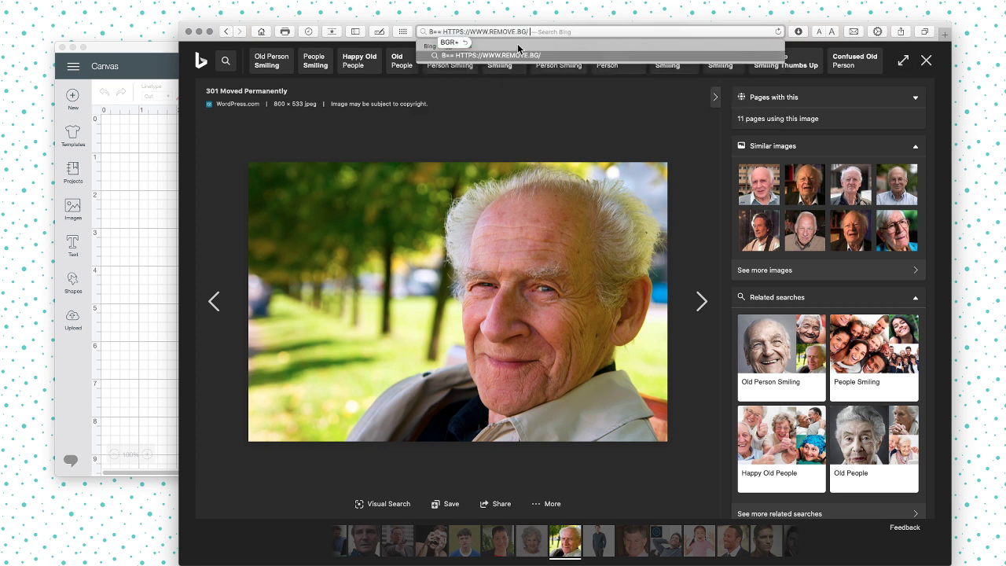
drag(441, 31, 422, 30)
key(BackSpace)
key(Return)
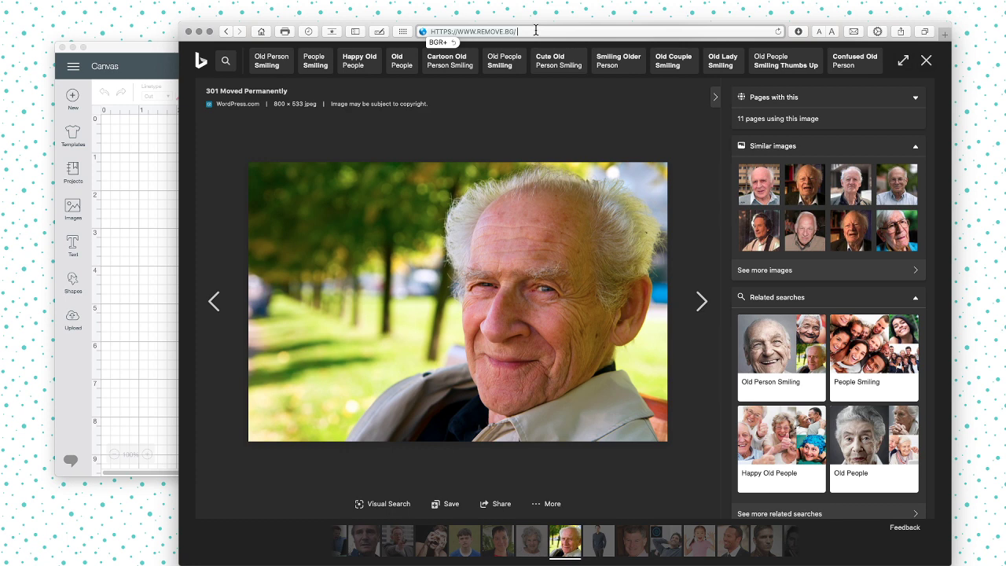
key(Return)
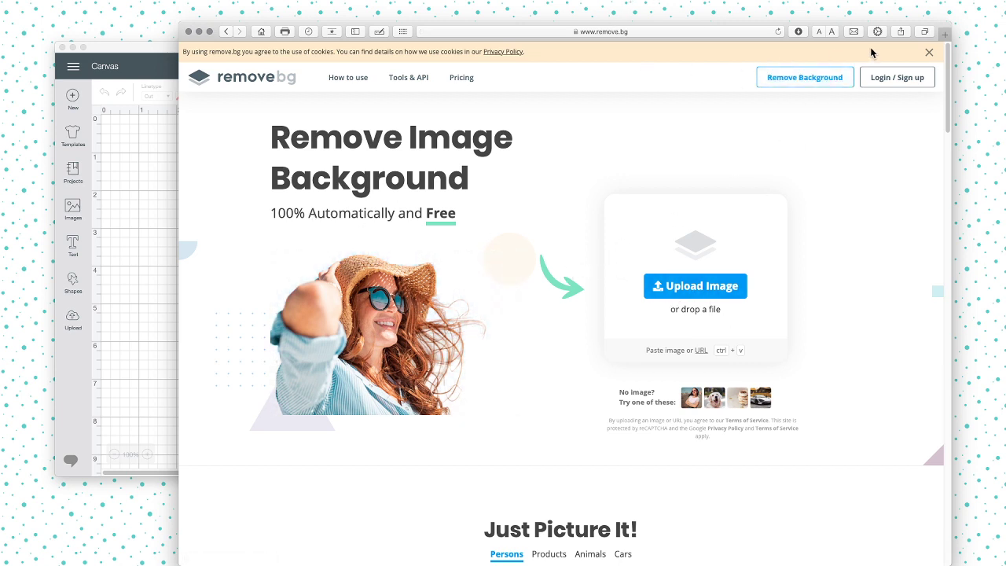
click(929, 54)
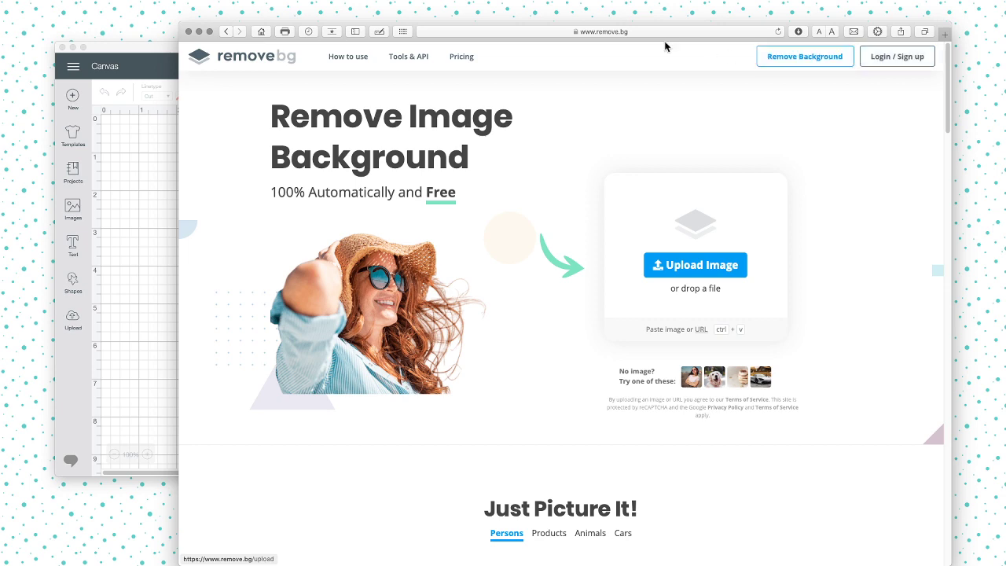
Upload the downloaded old-person-smiling.jpg for background removal and clear the list of downloads.
click(799, 31)
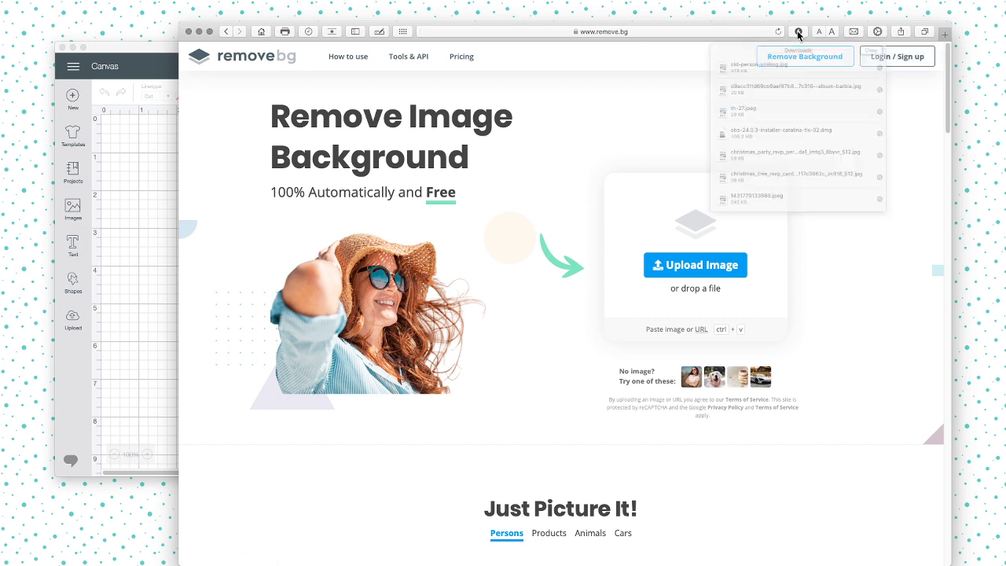
drag(735, 74, 662, 287)
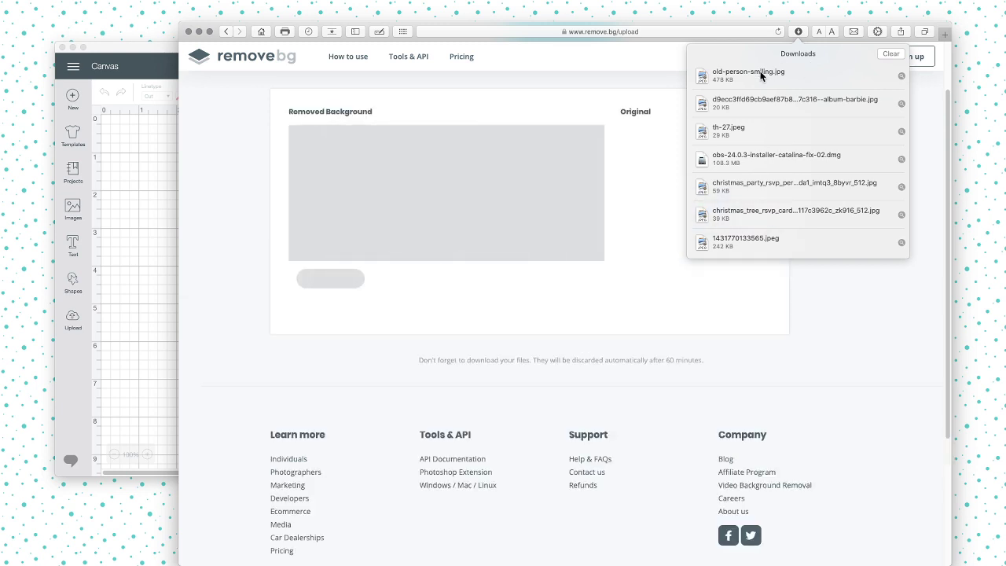
click(891, 53)
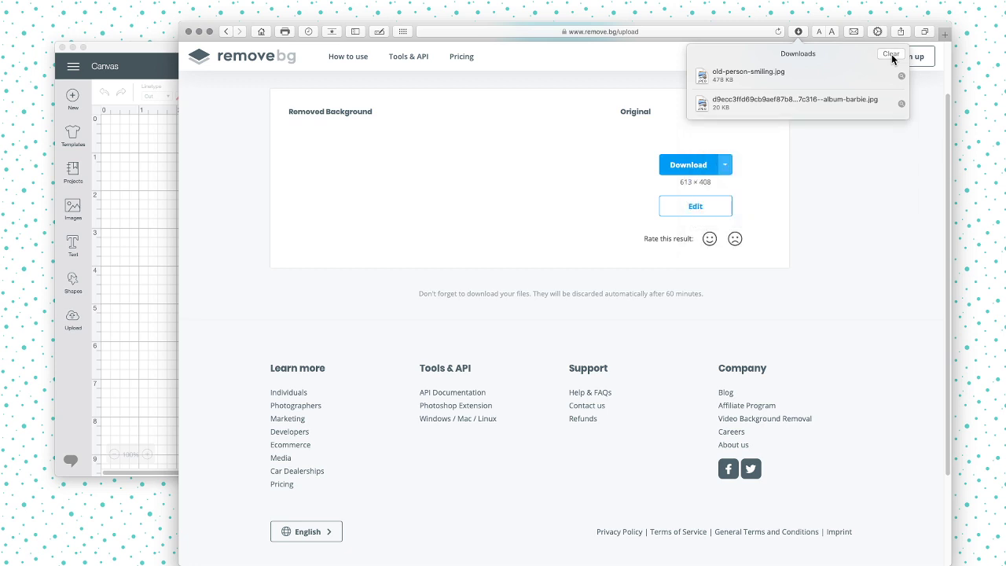
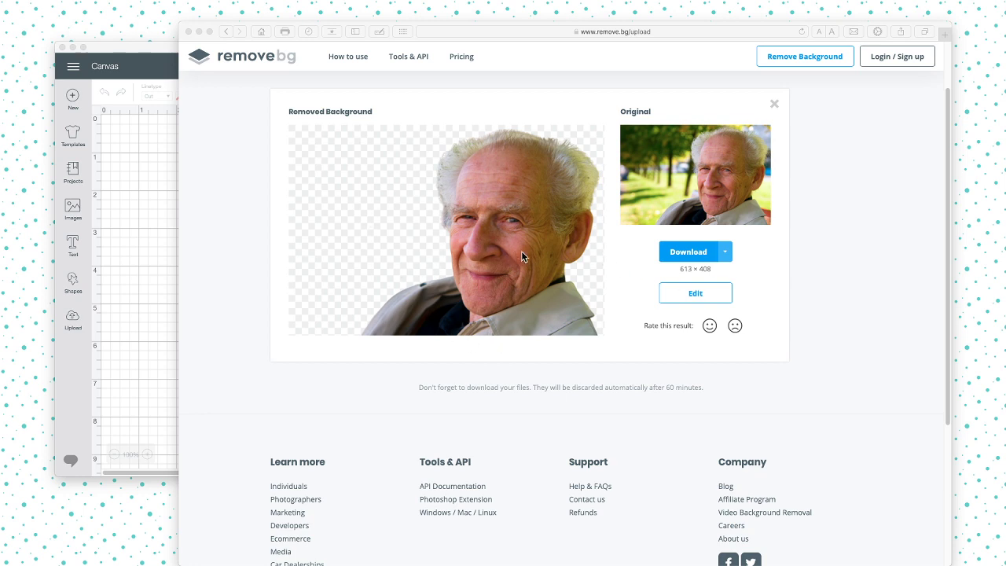
Download the photo with its background removed, allowing downloads from o.remove.bg.
click(687, 256)
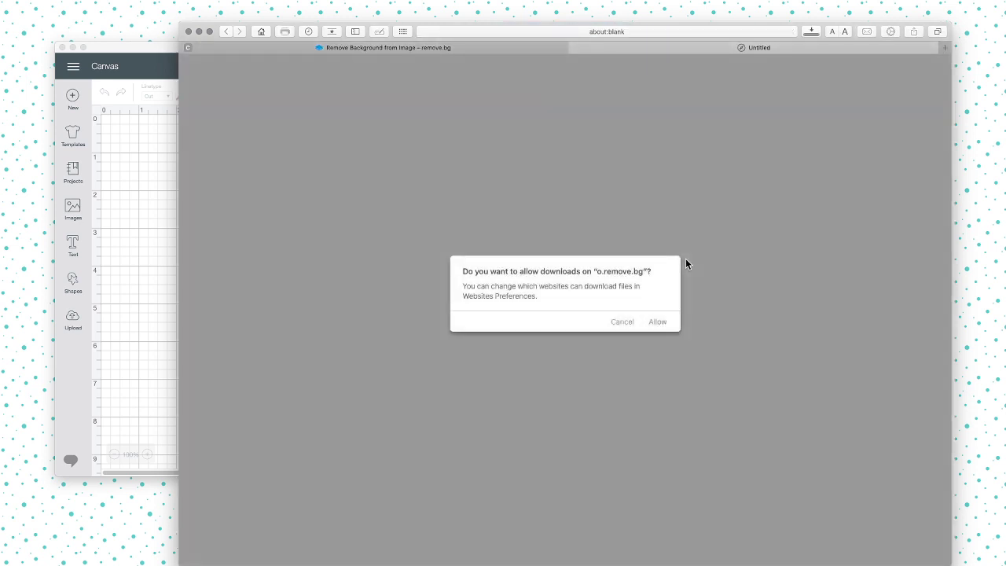
click(658, 322)
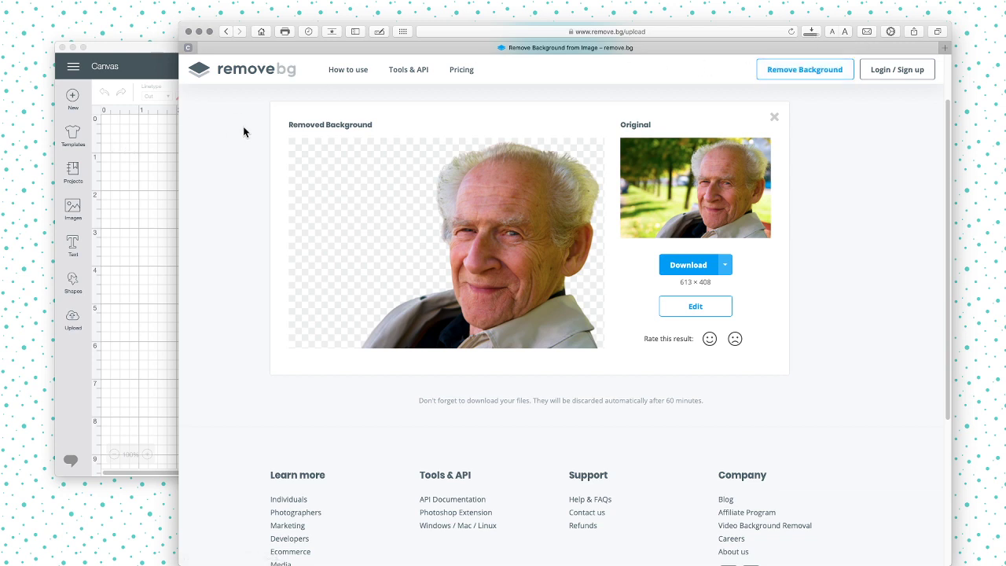
Open the picsvg.com converter website in a new browser tab.
click(944, 47)
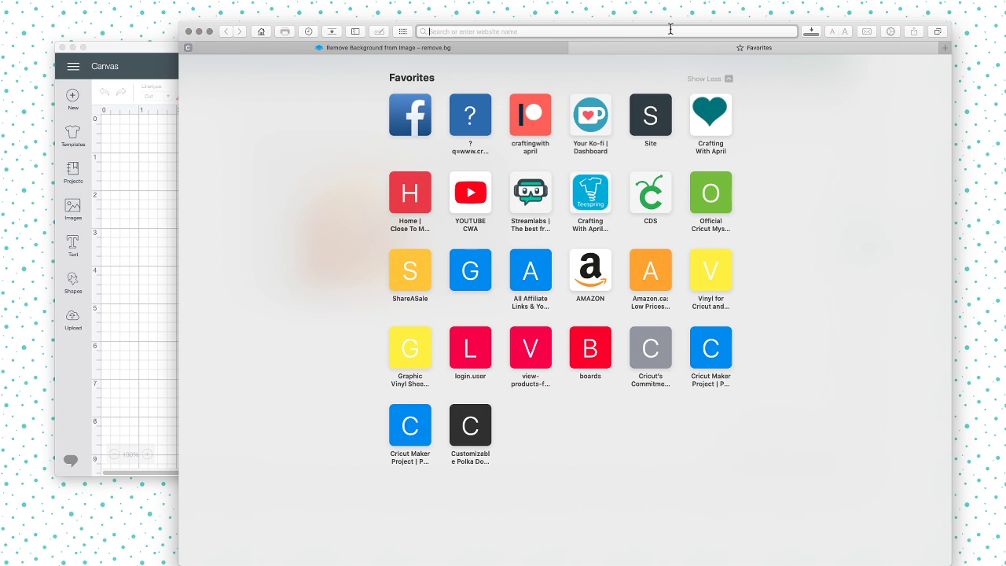
text(PiCS)
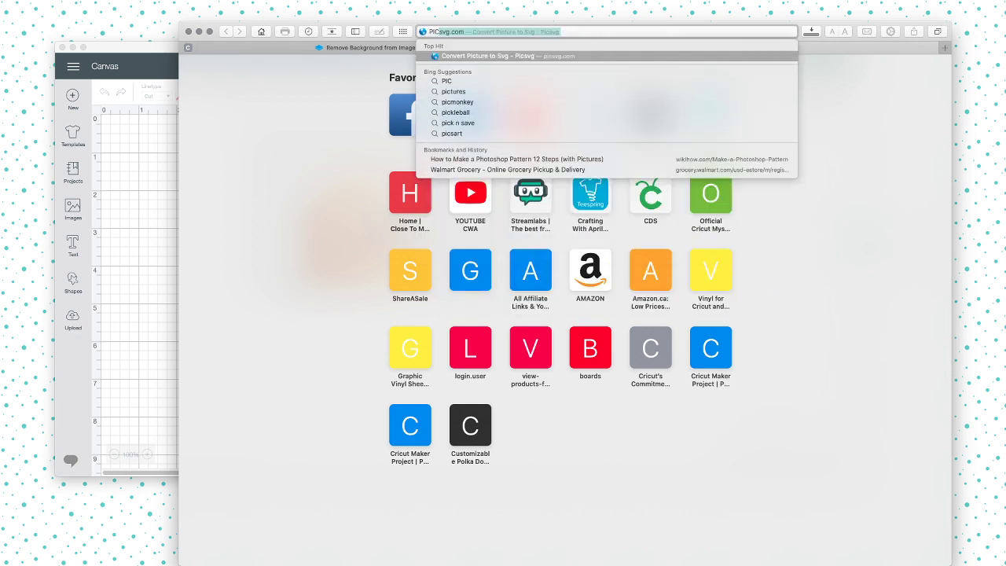
key(super+Tab)
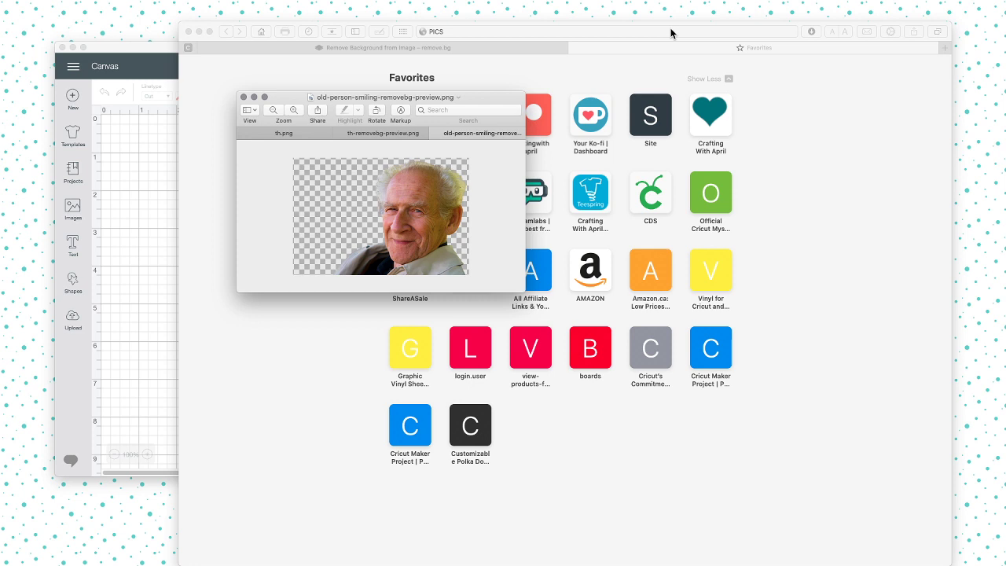
click(495, 31)
text(VG.)
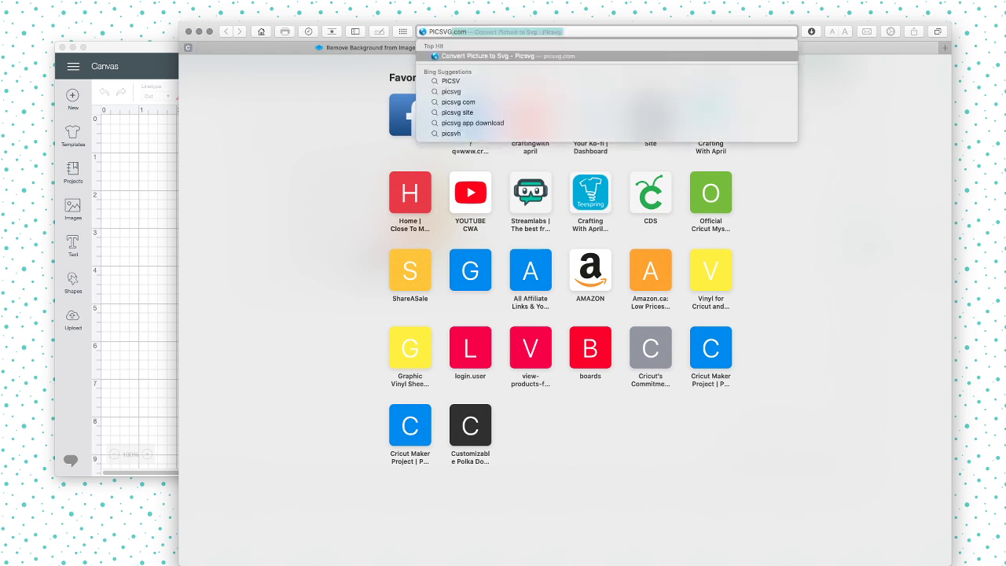
text(com)
key(Return)
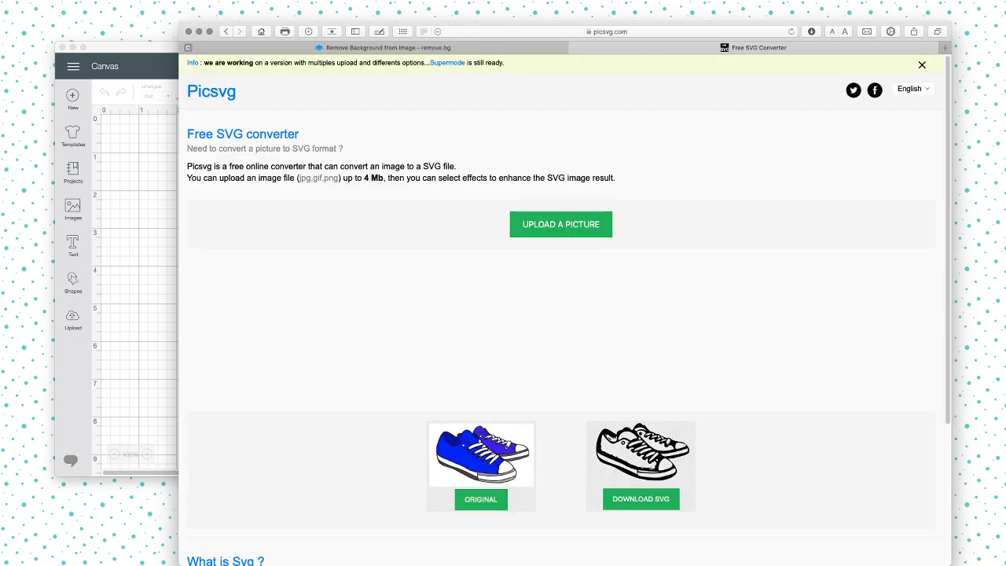
Upload old-person-smiling-removebg-preview.png from the Downloads folder to the SVG converter.
click(571, 227)
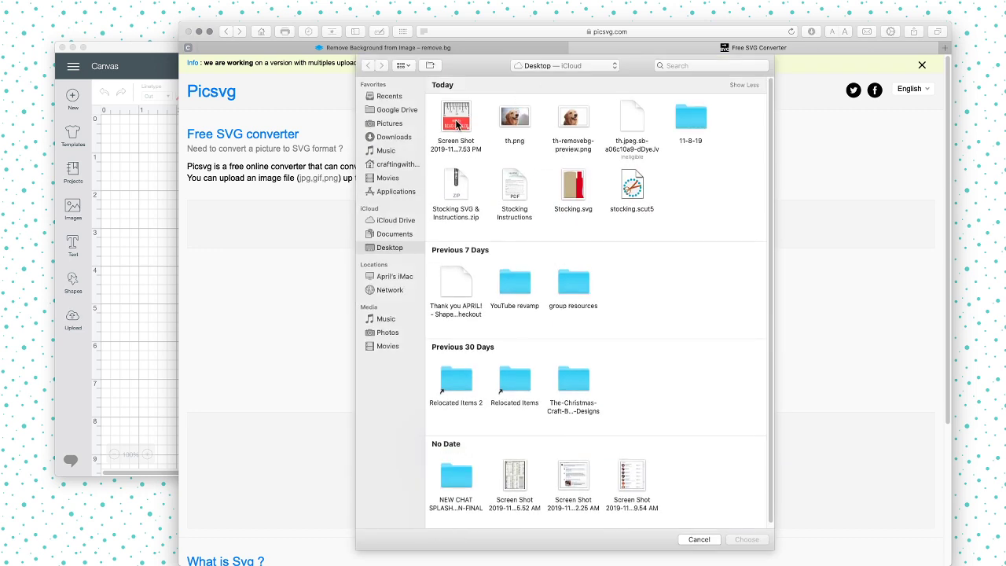
click(397, 138)
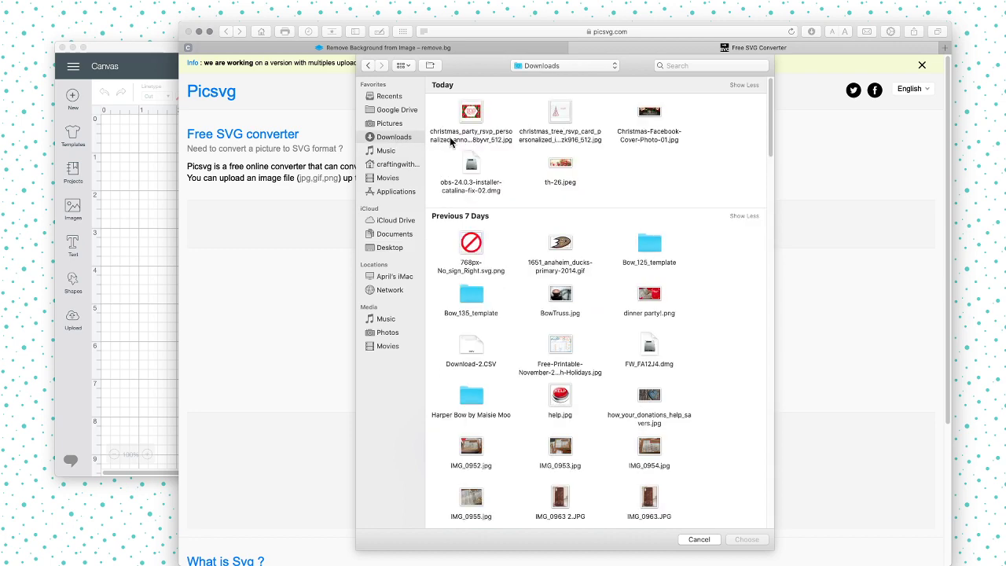
scroll(531, 232, down, 8)
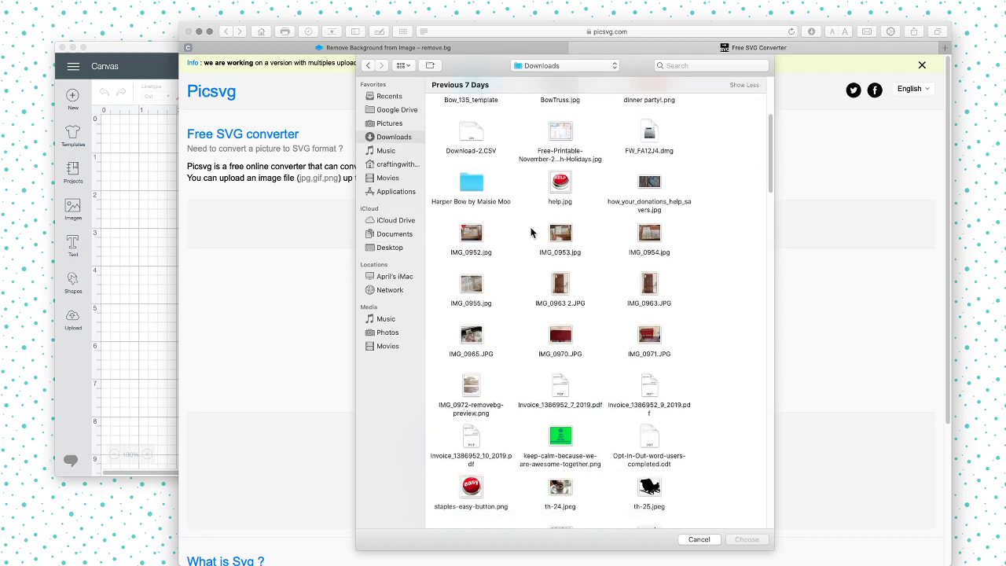
scroll(531, 232, down, 20)
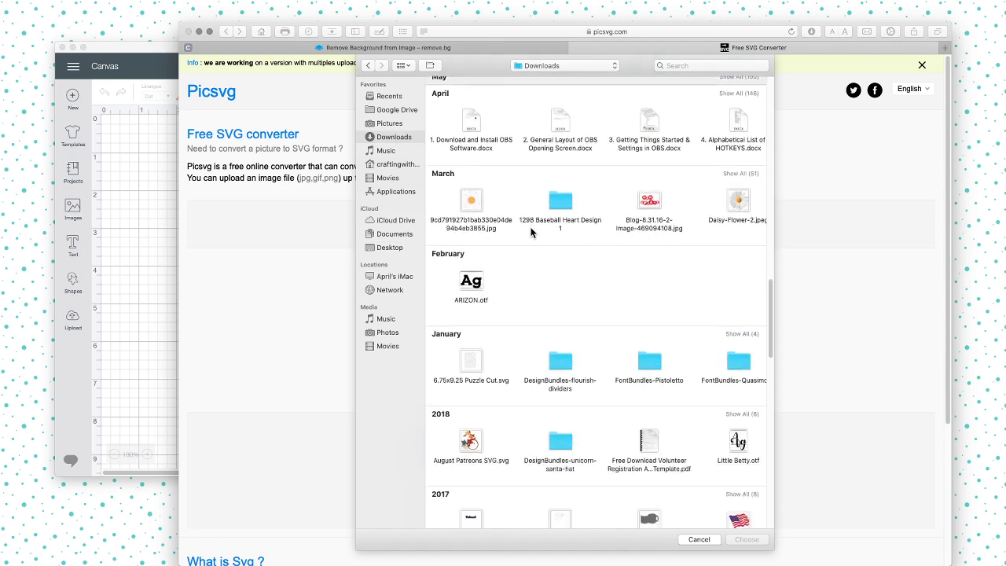
scroll(531, 231, down, 15)
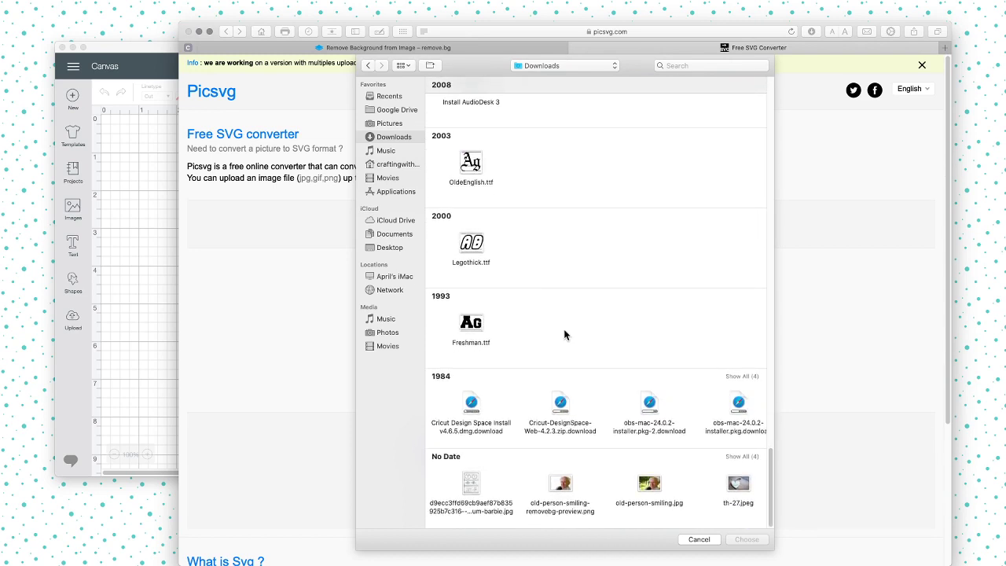
click(561, 484)
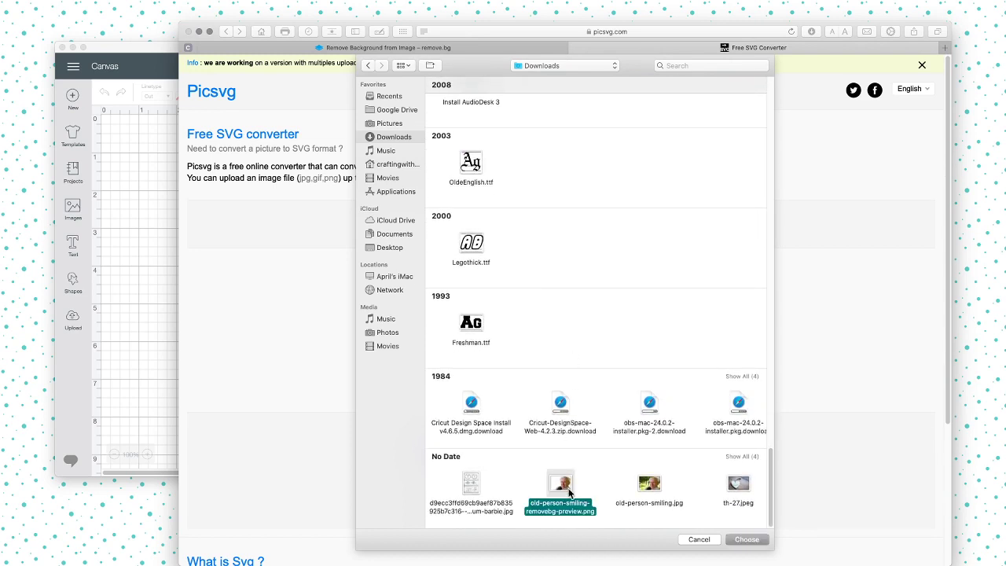
click(746, 541)
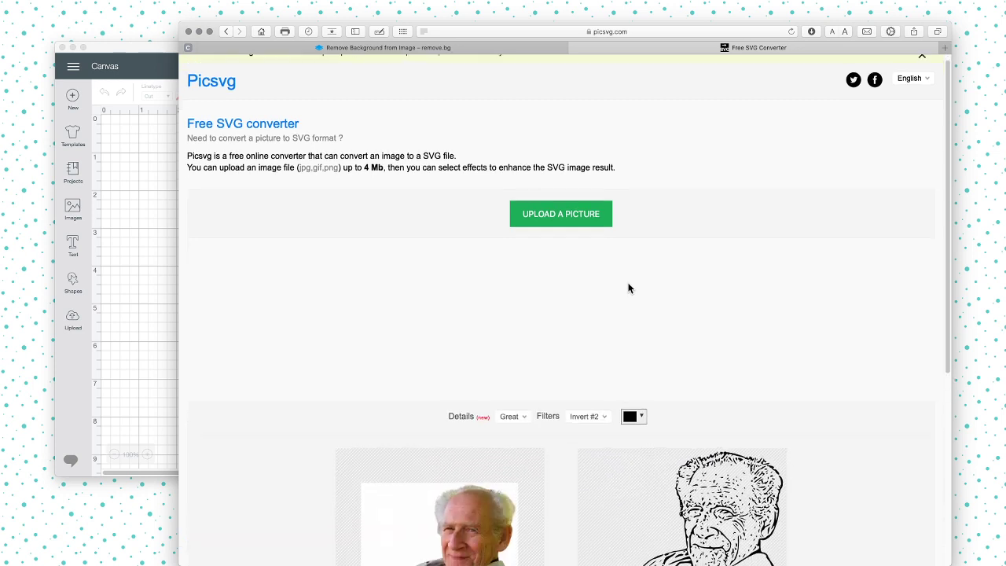
Set the conversion details to Strong and review the converted portrait.
scroll(628, 288, down, 5)
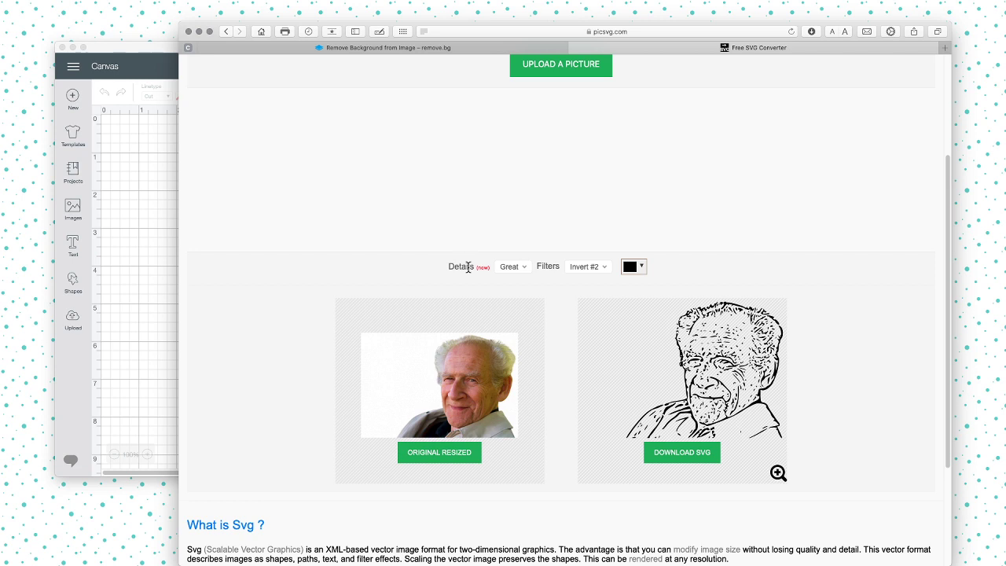
click(513, 267)
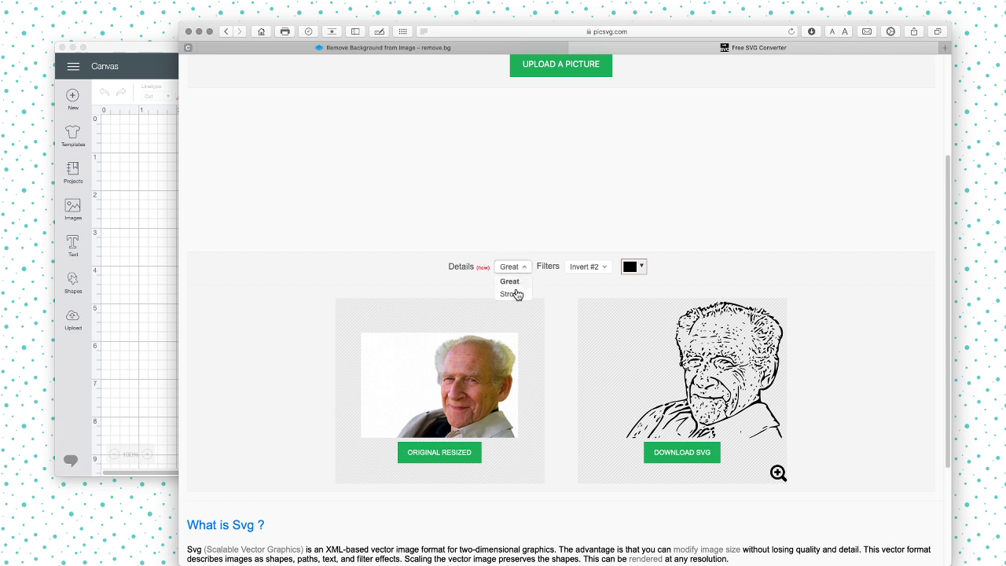
click(514, 292)
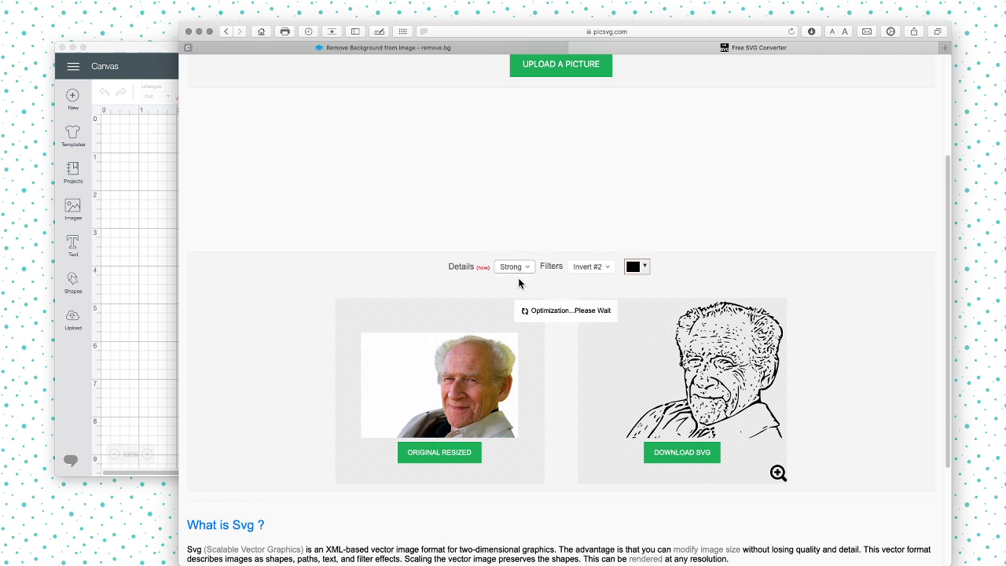
click(523, 269)
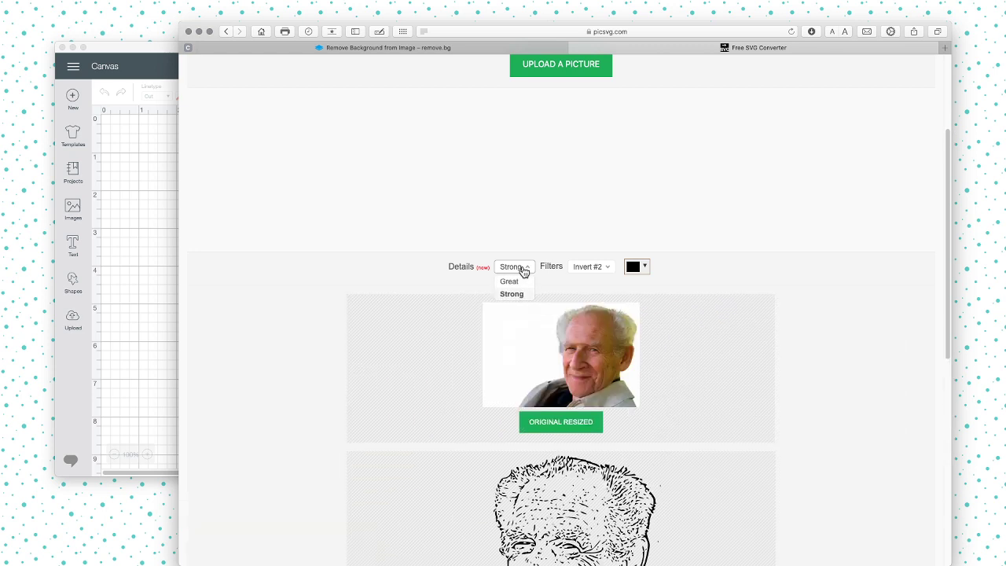
scroll(595, 417, down, 3)
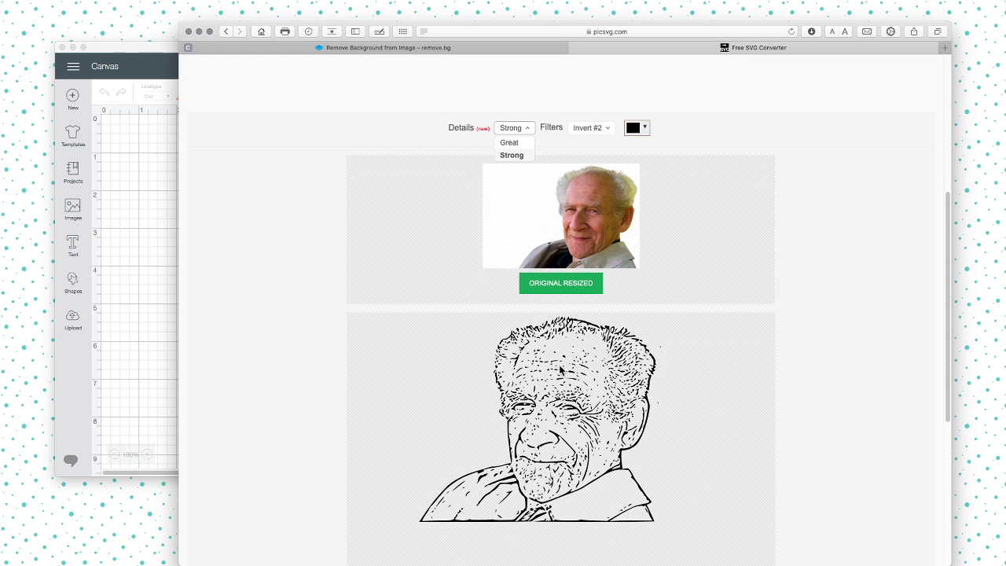
Try the Invert #1 filter on the portrait, then switch back to Invert #2 to compare.
click(589, 130)
click(597, 143)
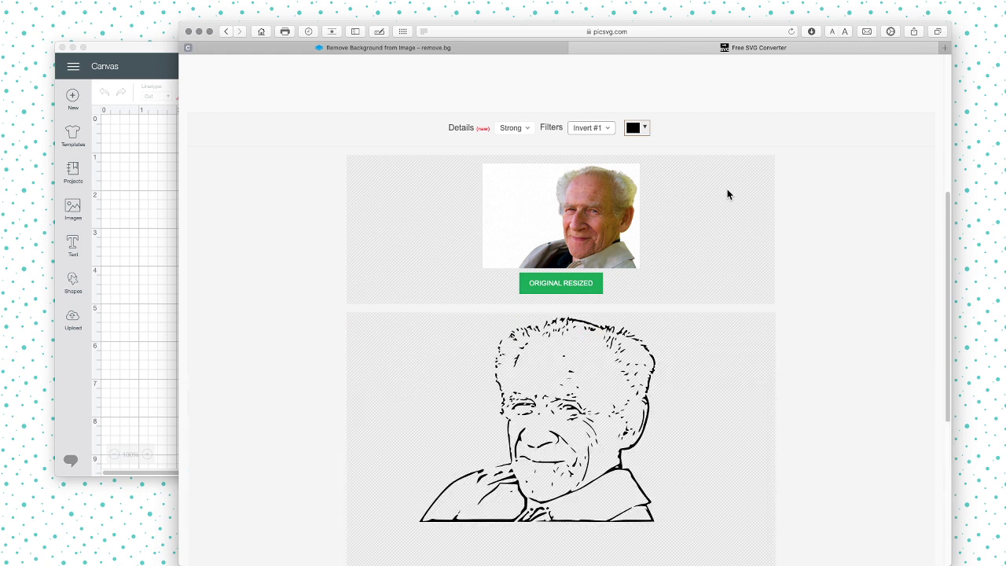
click(610, 132)
click(597, 153)
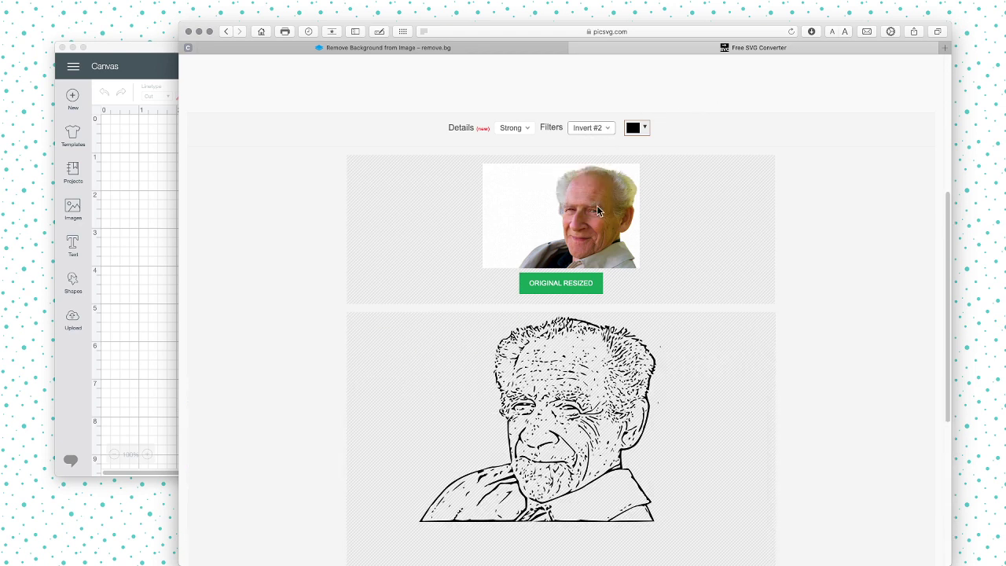
Try the Invert #3 and Invert #4 filters on the converted portrait.
click(608, 132)
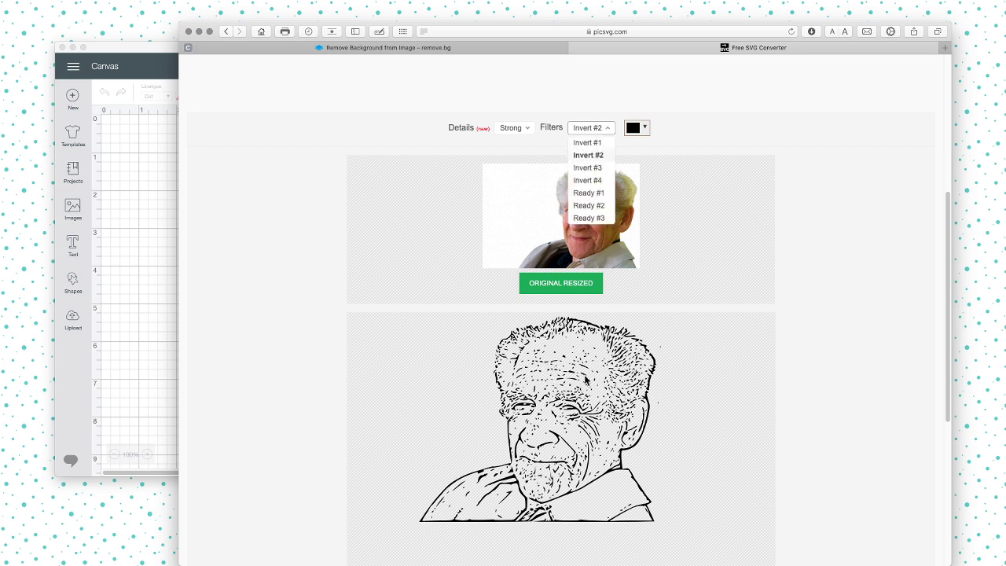
click(597, 167)
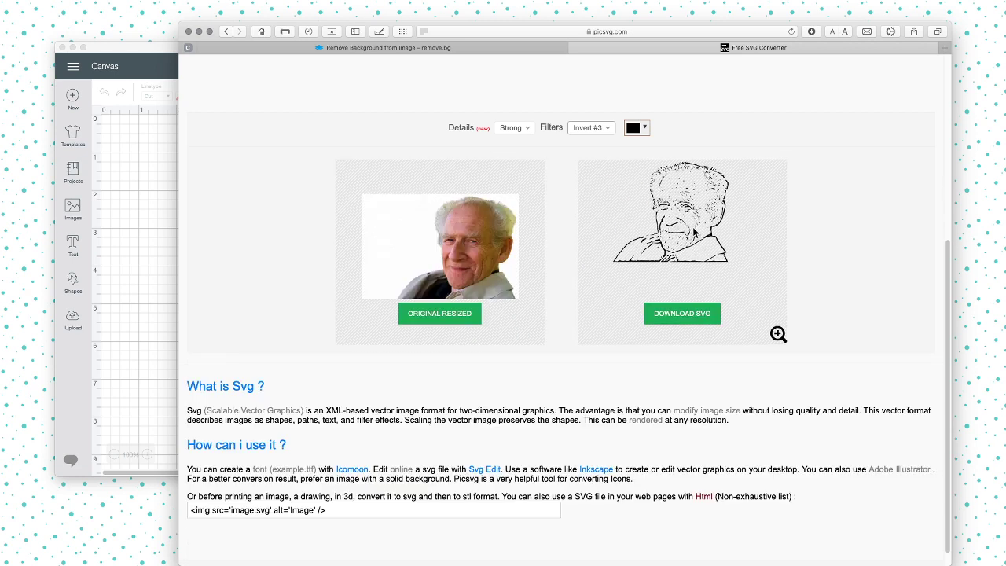
click(609, 128)
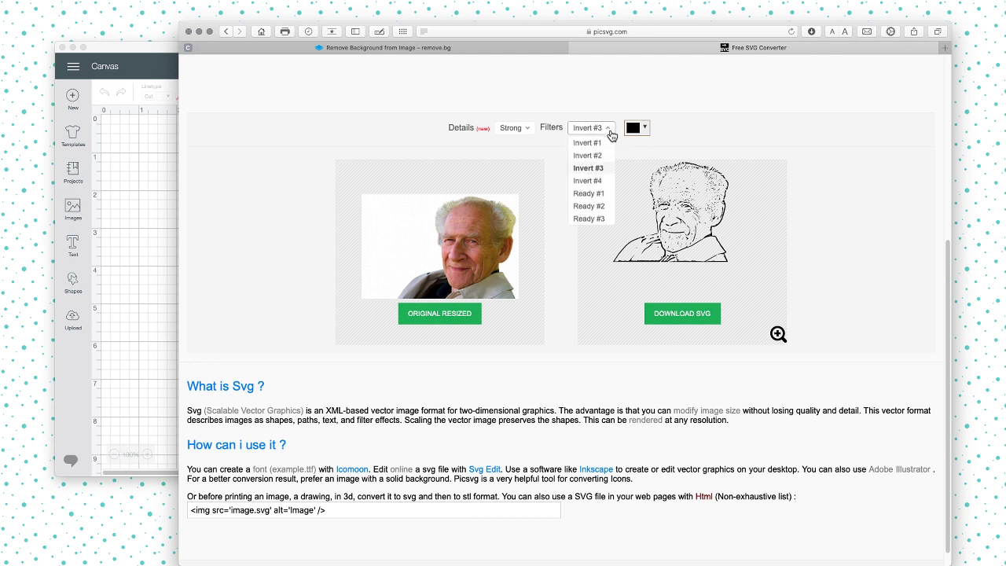
click(607, 173)
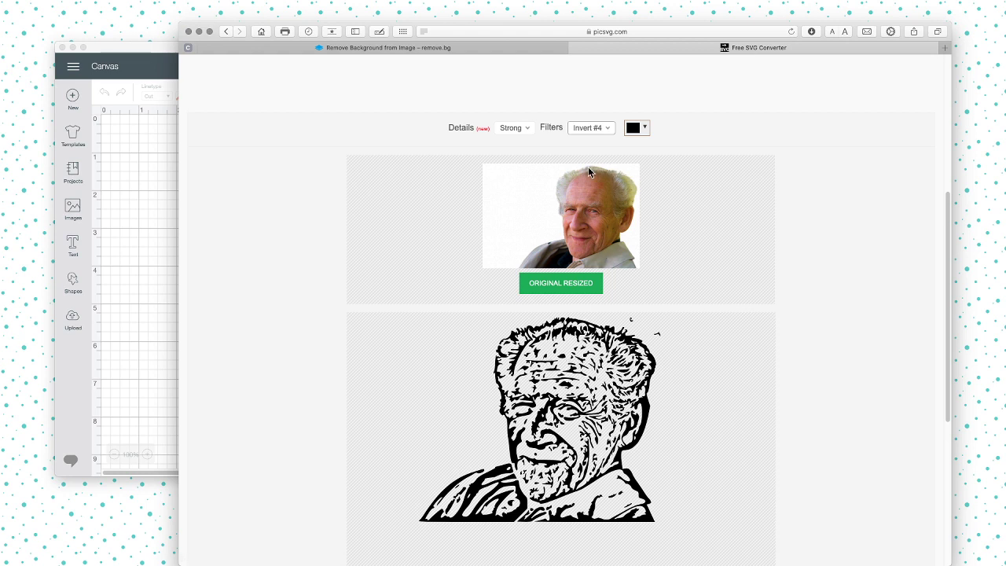
Try the Ready #1 filter on the portrait and inspect the whole SVG preview.
click(605, 128)
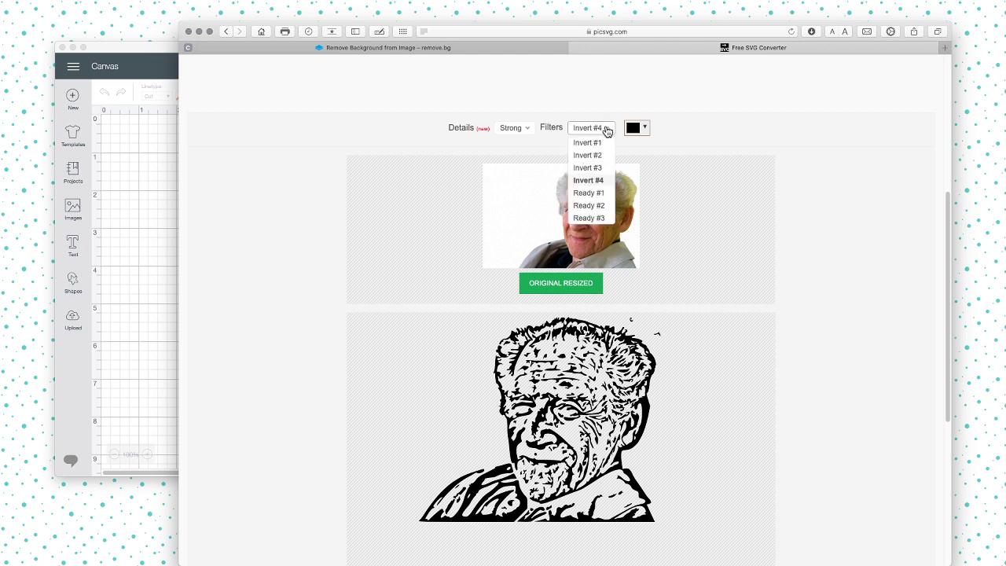
click(603, 192)
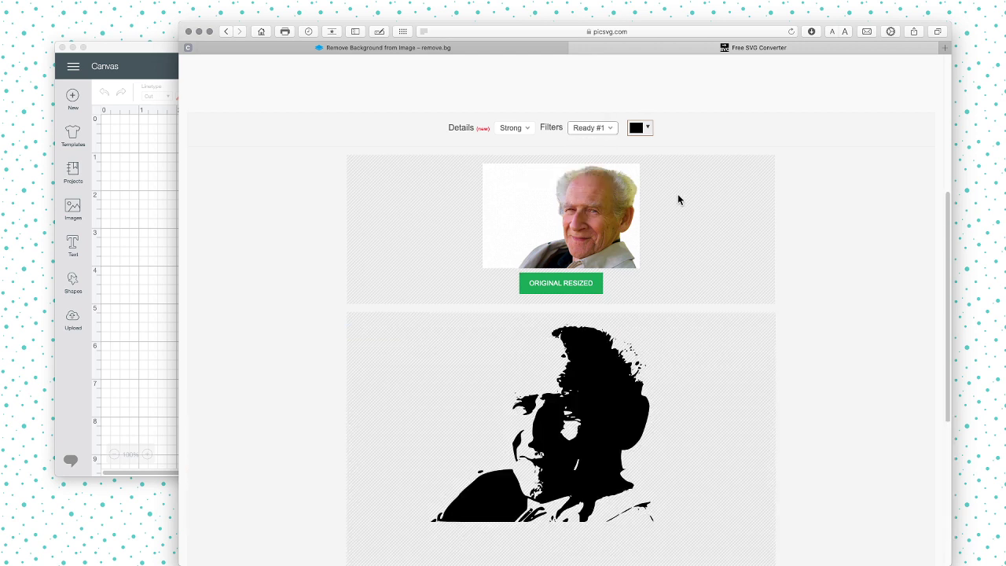
scroll(704, 239, down, 3)
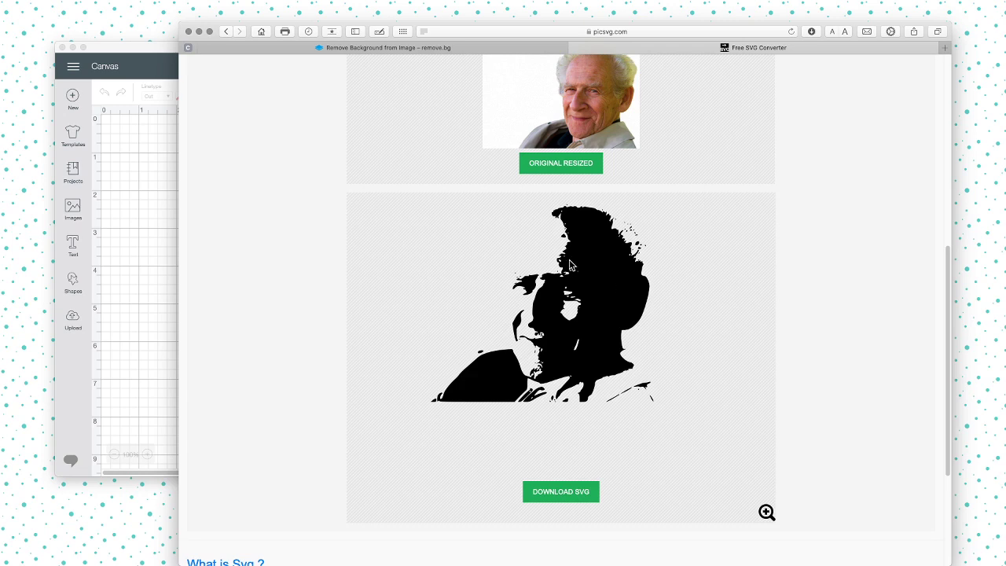
scroll(602, 285, up, 4)
Try the Ready #2 and Ready #3 filters on the portrait and compare their SVG previews.
click(609, 187)
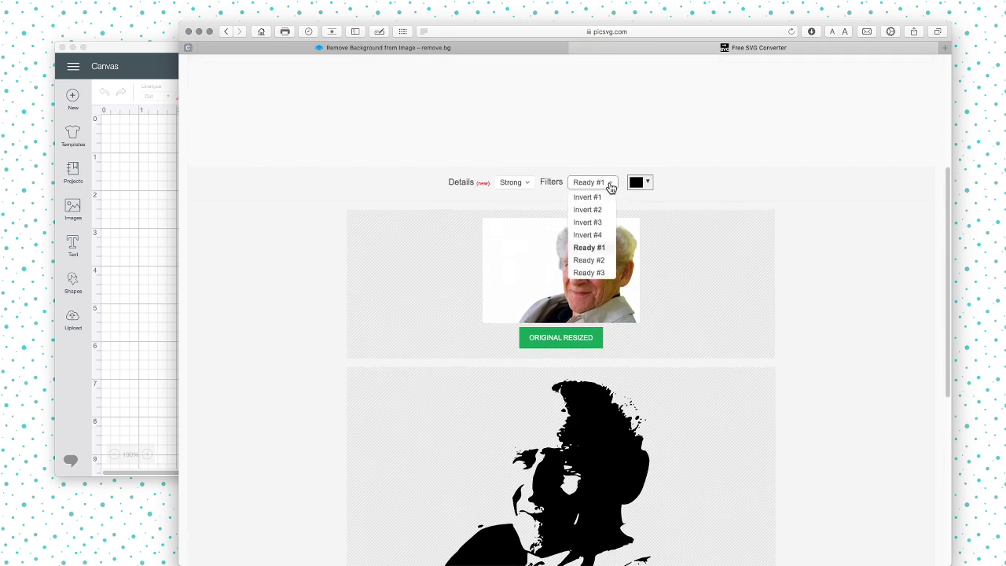
click(603, 264)
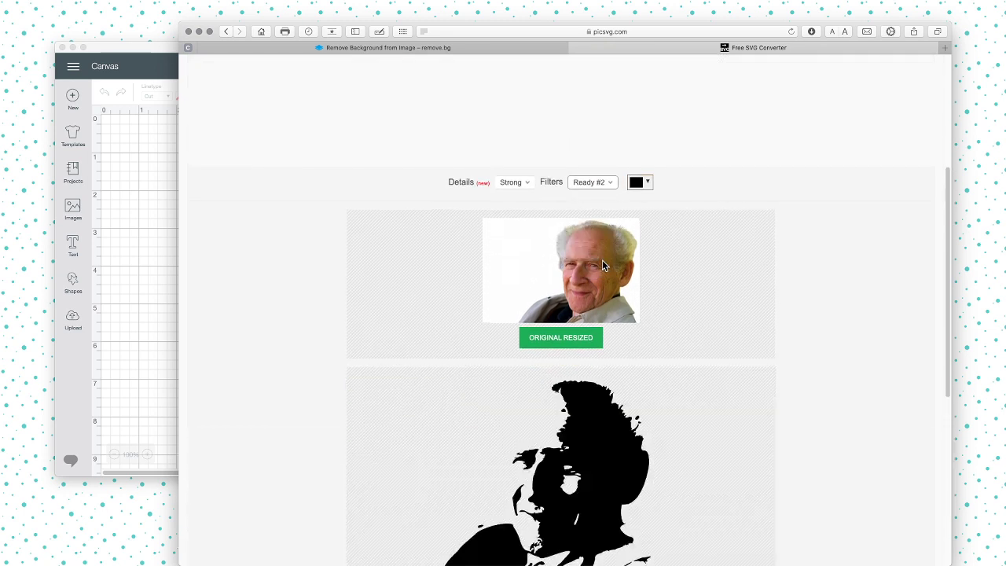
scroll(602, 263, down, 5)
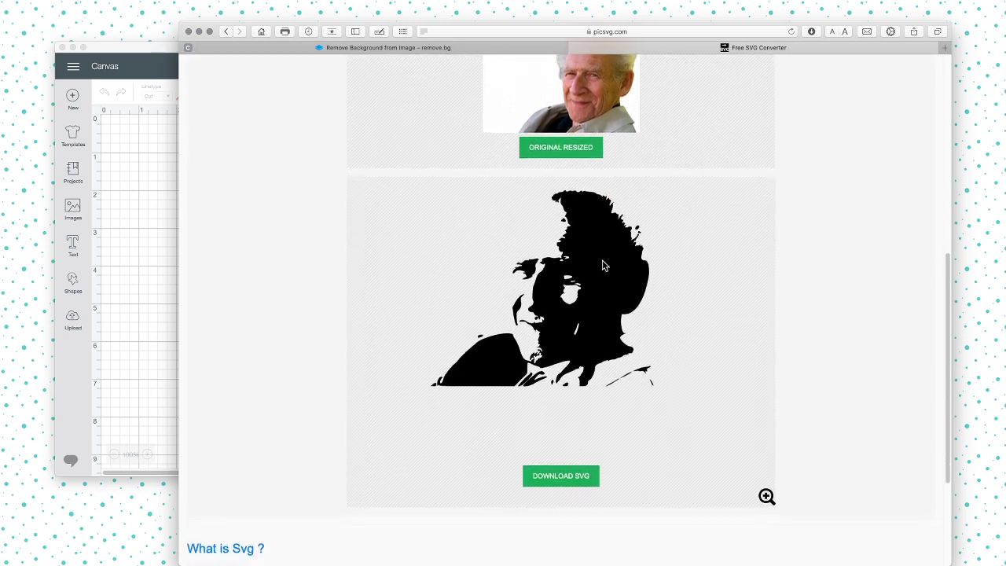
scroll(601, 263, up, 5)
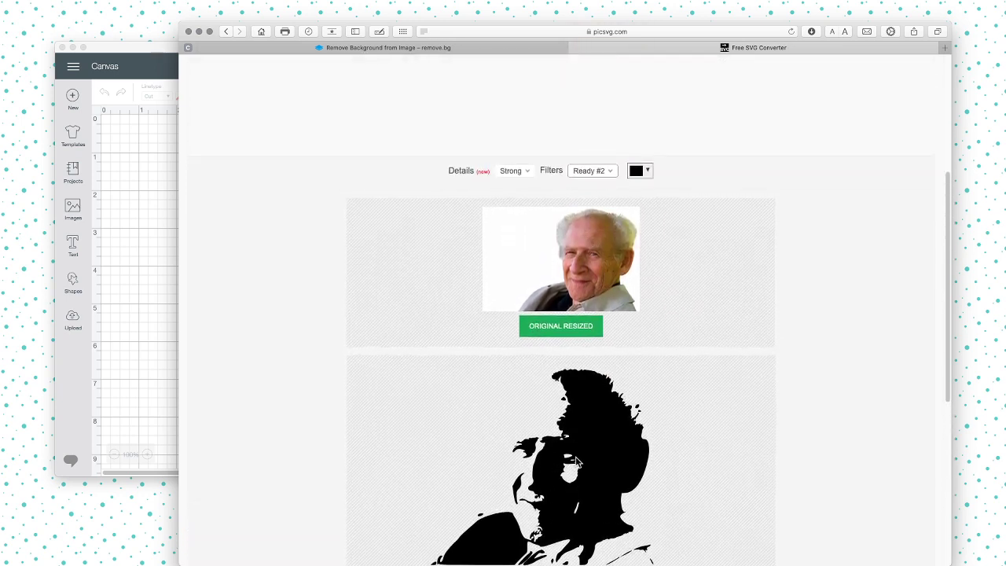
scroll(591, 338, down, 3)
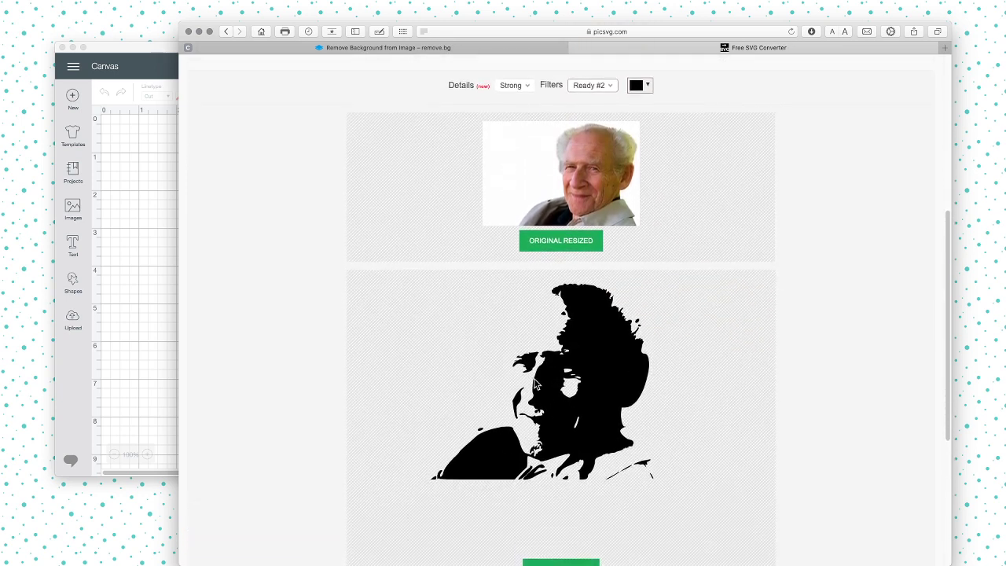
click(615, 86)
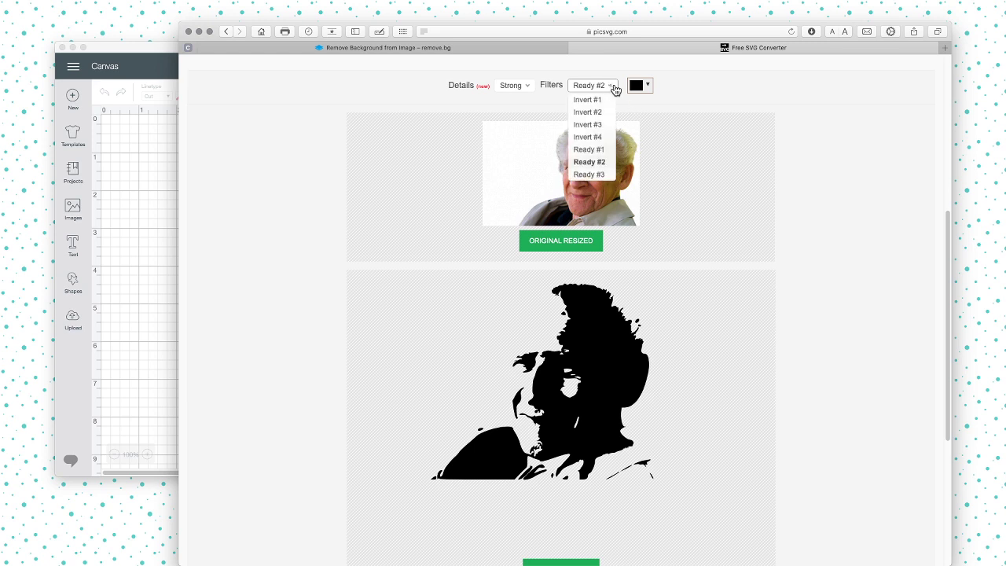
click(598, 171)
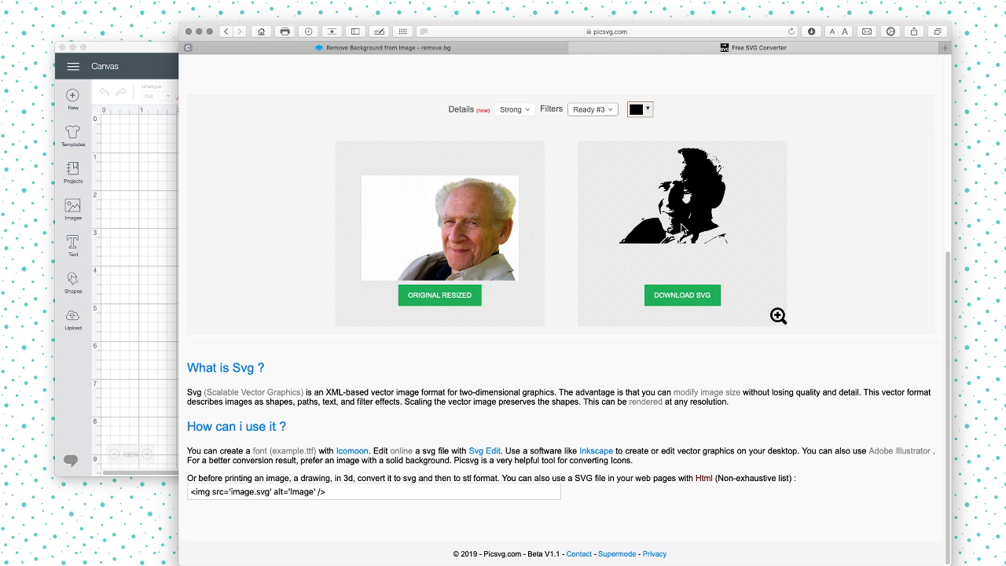
Set the filter to Ready #2 and download the converted SVG, allowing downloads on picsvg.com.
click(605, 114)
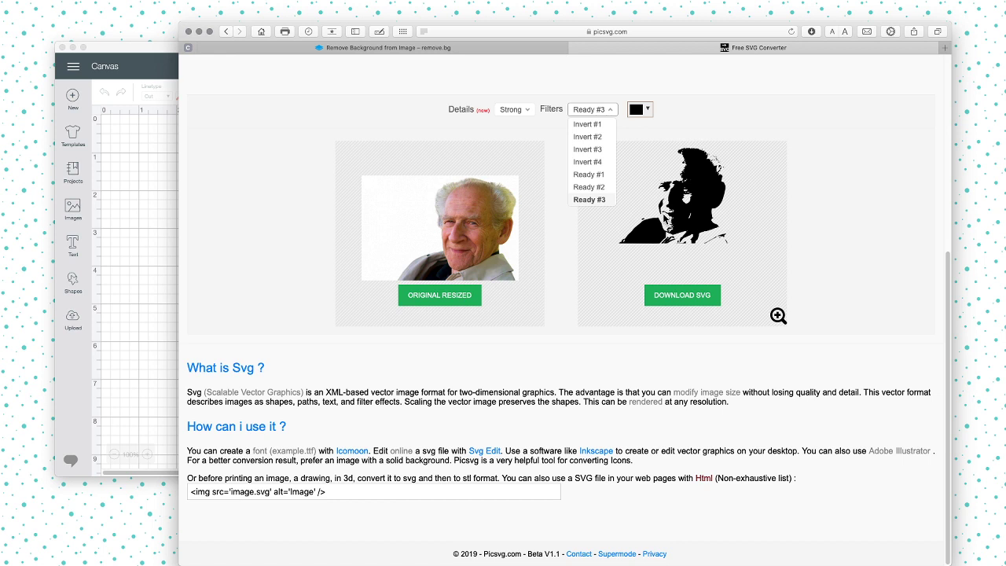
click(580, 187)
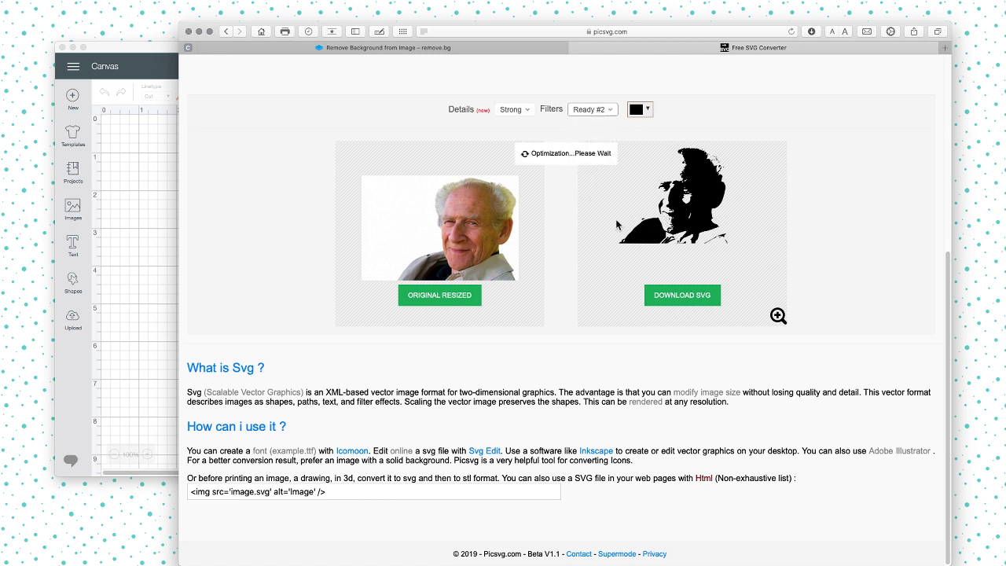
scroll(670, 295, down, 3)
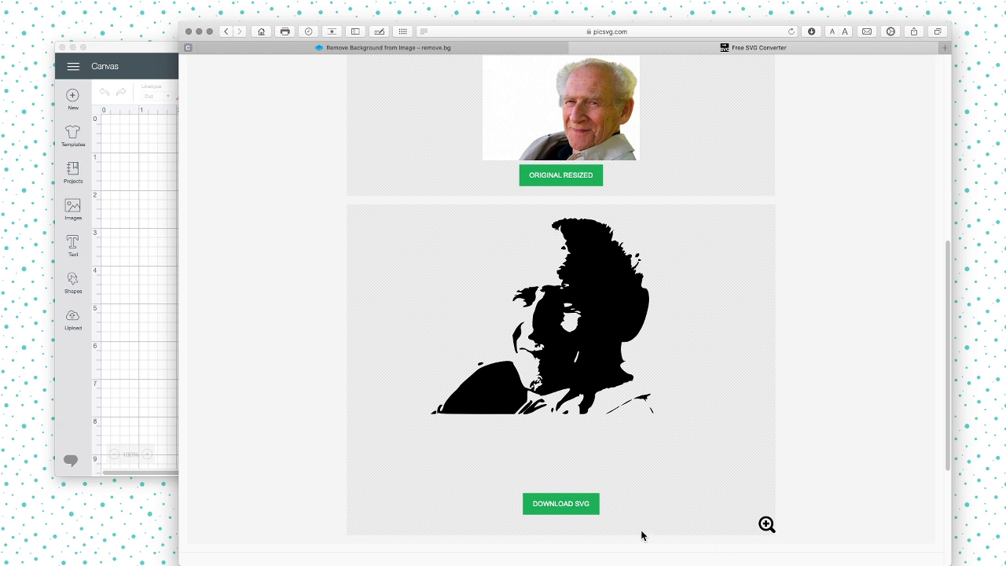
click(569, 510)
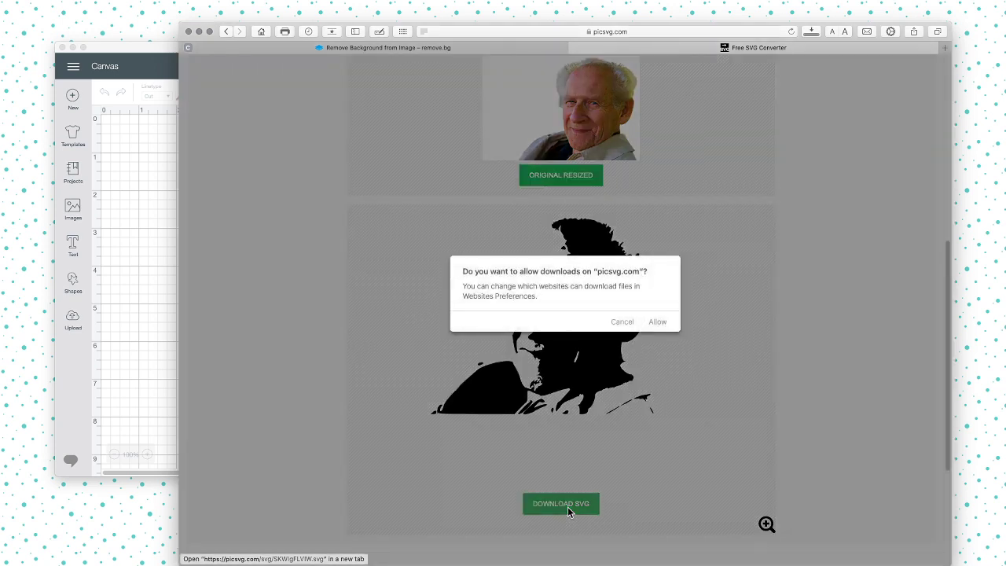
click(664, 327)
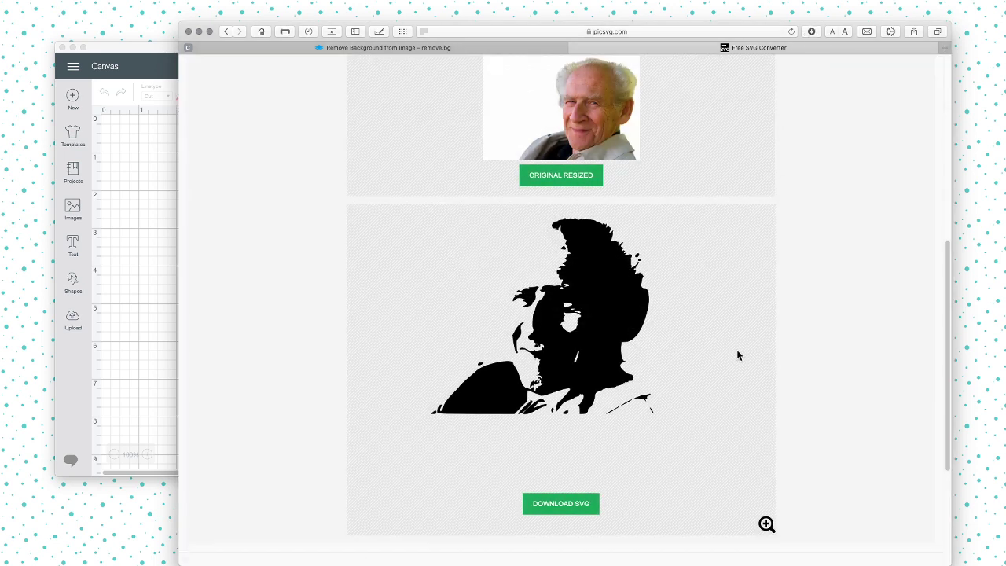
Switch to Cricut Design Space, upload the portrait file SKWIgFLVIW.svg and save it under its existing name.
click(147, 260)
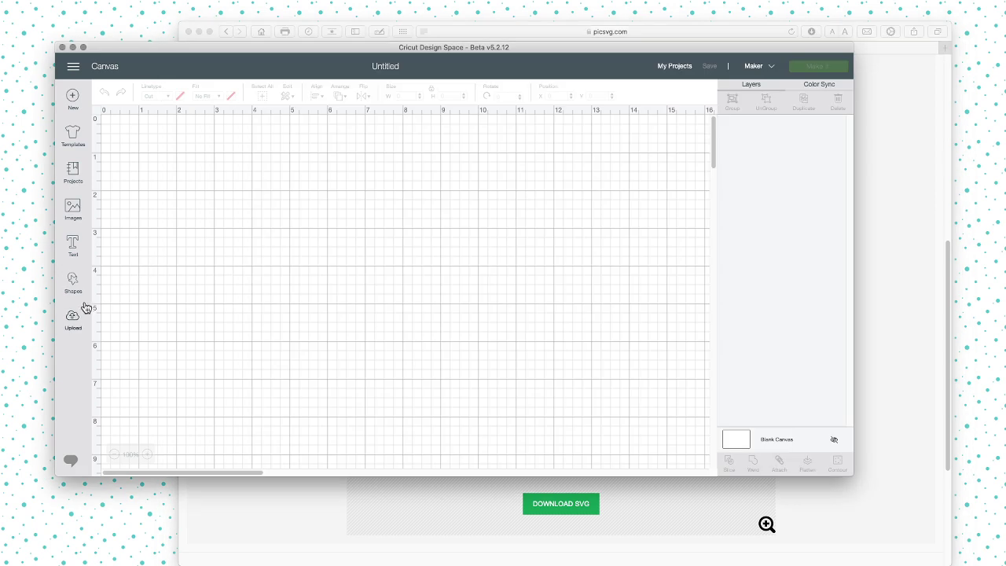
click(73, 321)
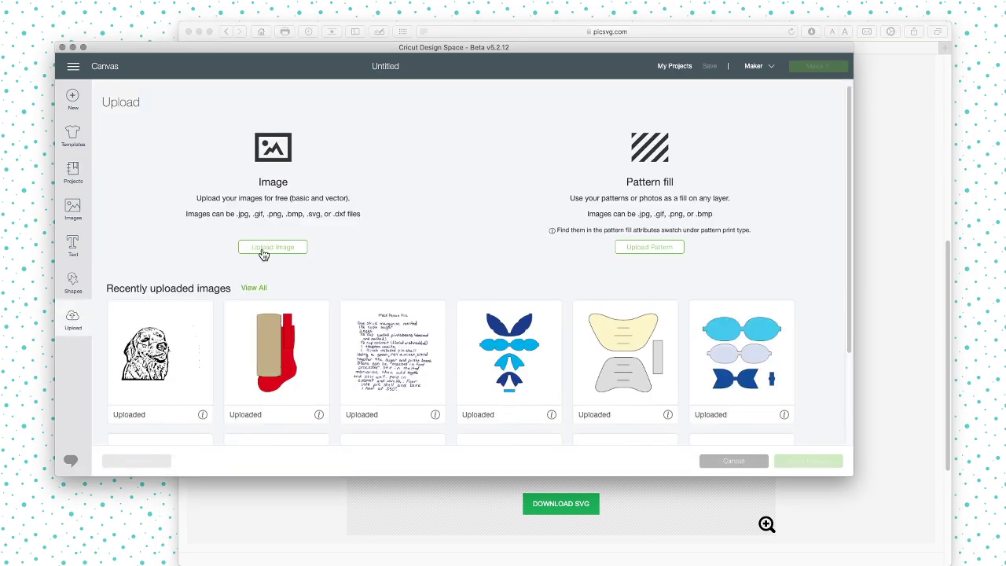
click(262, 248)
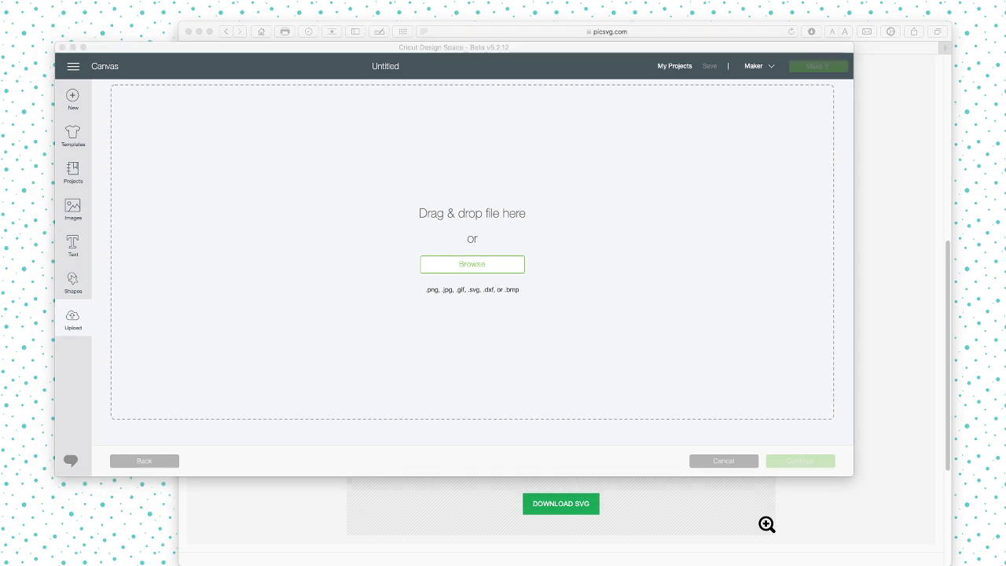
drag(16, 43, 378, 247)
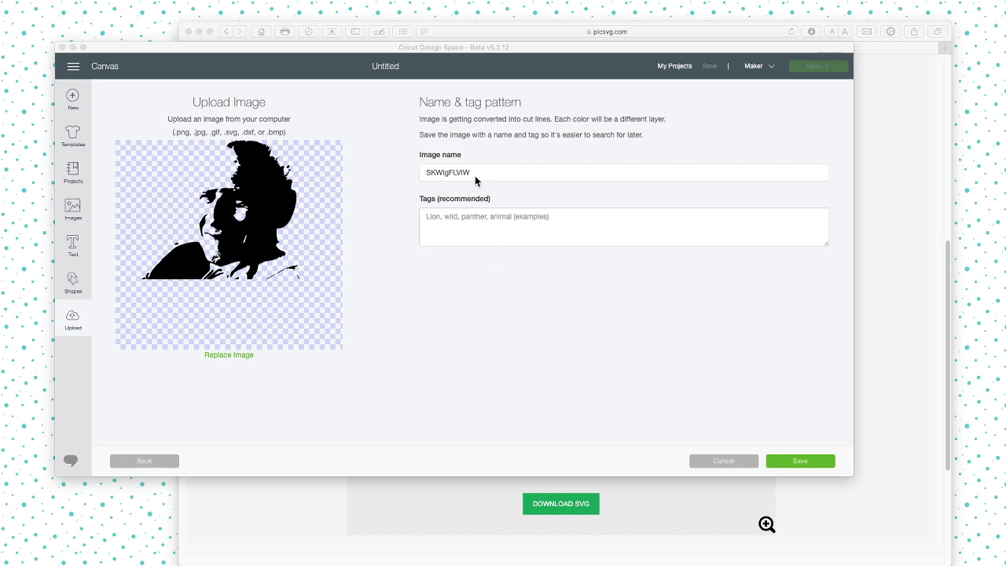
drag(479, 172, 418, 174)
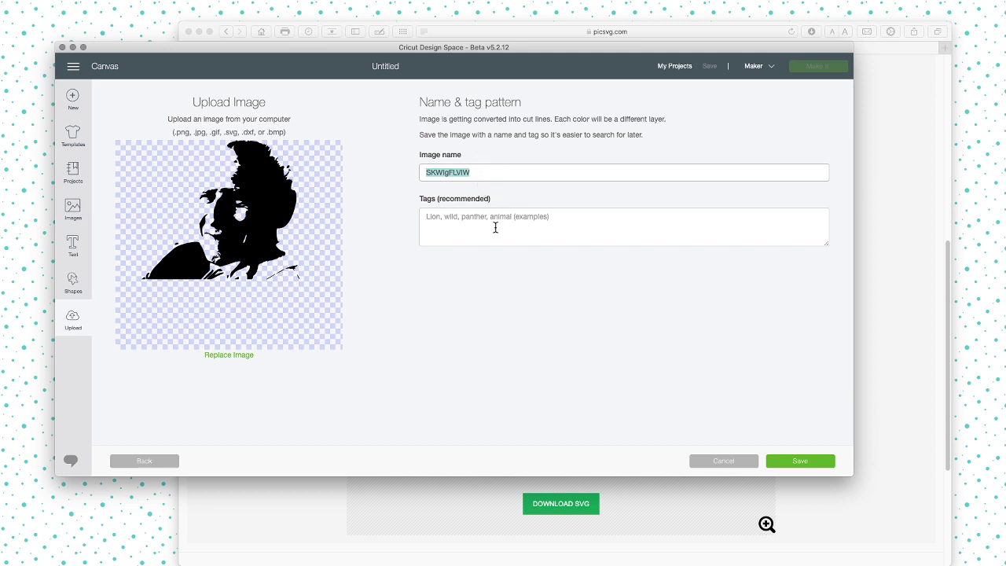
click(798, 464)
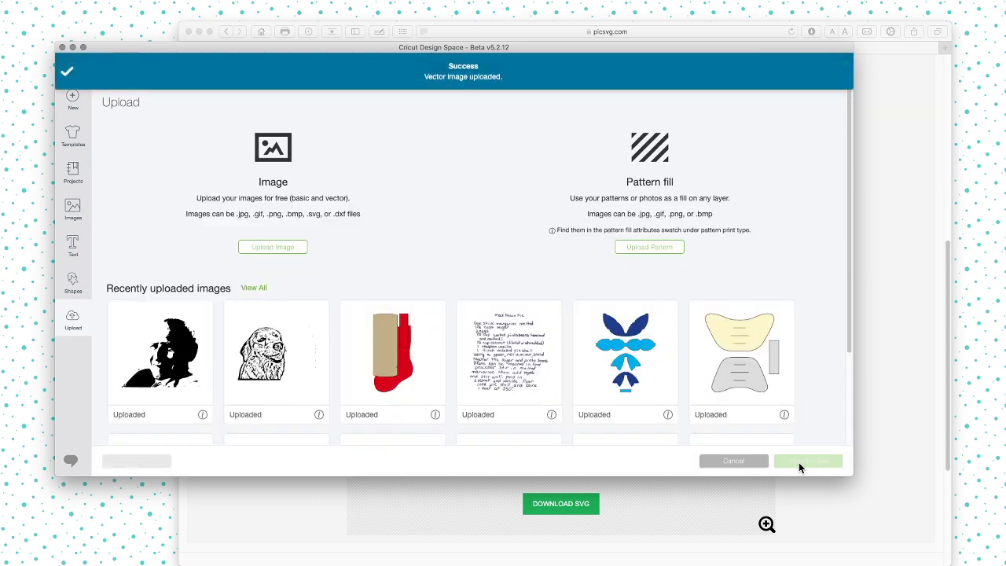
Insert the uploaded portrait on the canvas and enlarge it to about 7.95 by 6.99 inches.
click(160, 354)
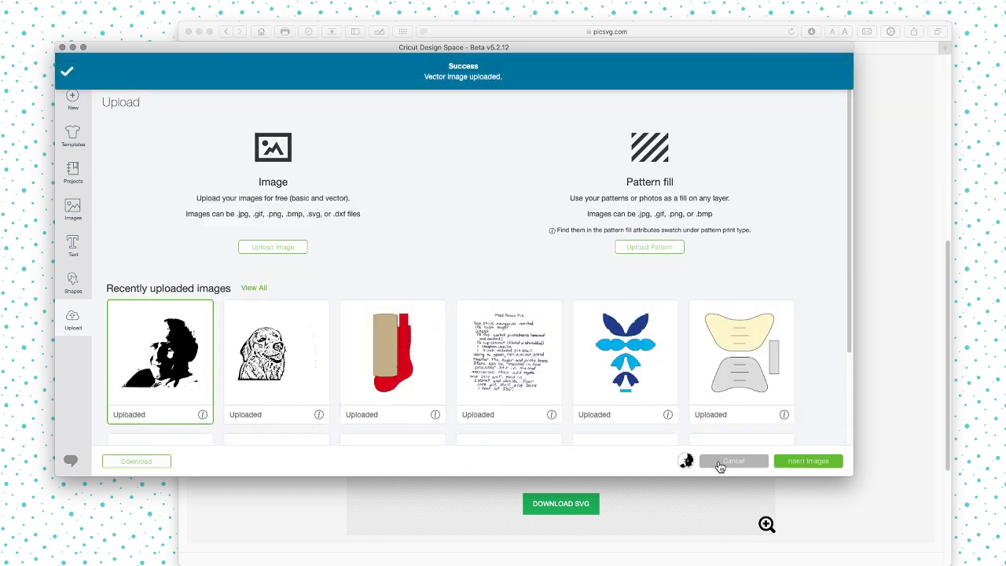
click(805, 461)
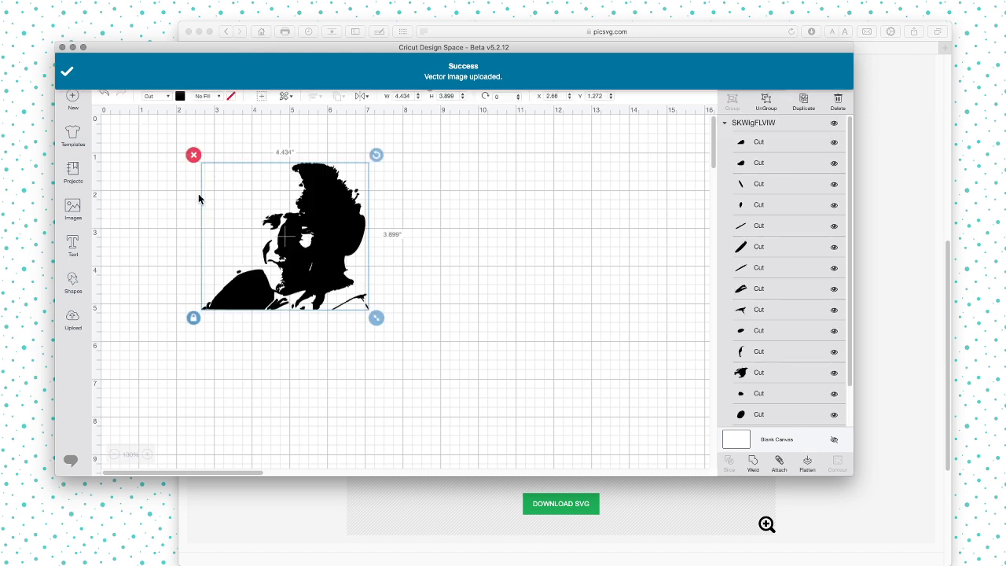
drag(376, 317, 506, 455)
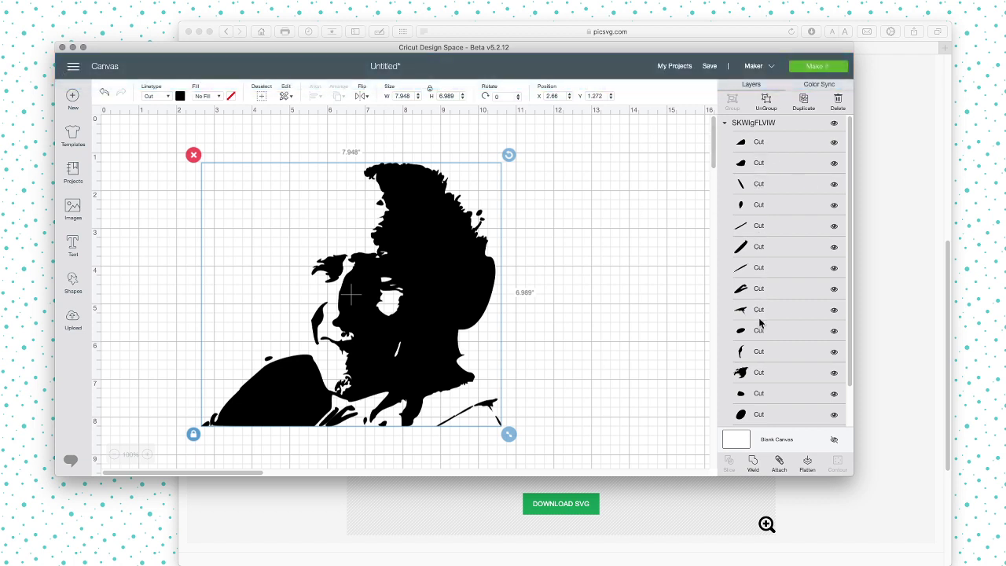
Weld all the portrait's layers into a single shape and move it slightly upward on the canvas.
click(754, 465)
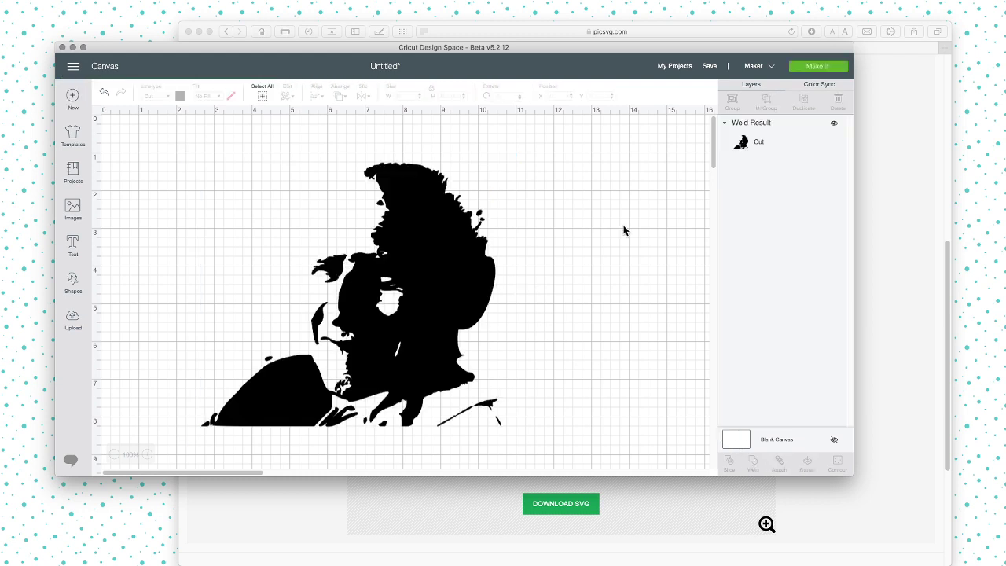
mouse_move(429, 221)
mouse_down()
mouse_move(421, 175)
mouse_move(433, 211)
mouse_up()
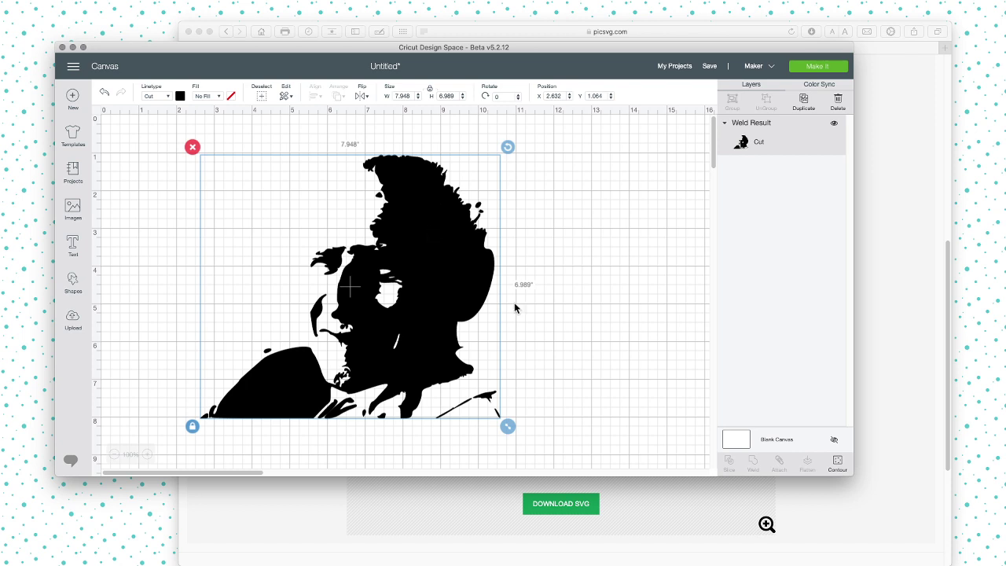
Hide the small stray contours around the welded portrait's hair, shoulder and lower edge.
click(837, 461)
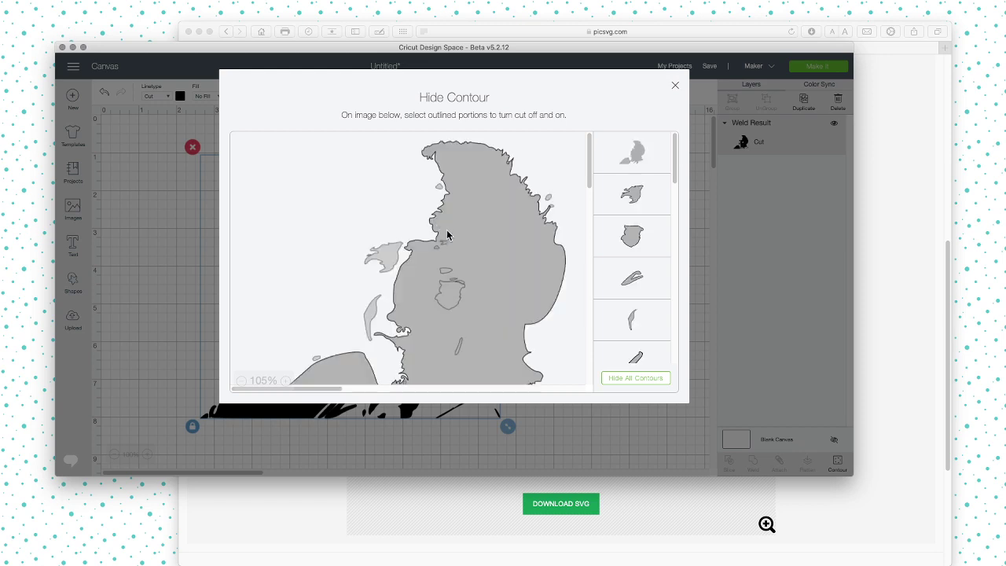
click(440, 187)
scroll(277, 267, down, 2)
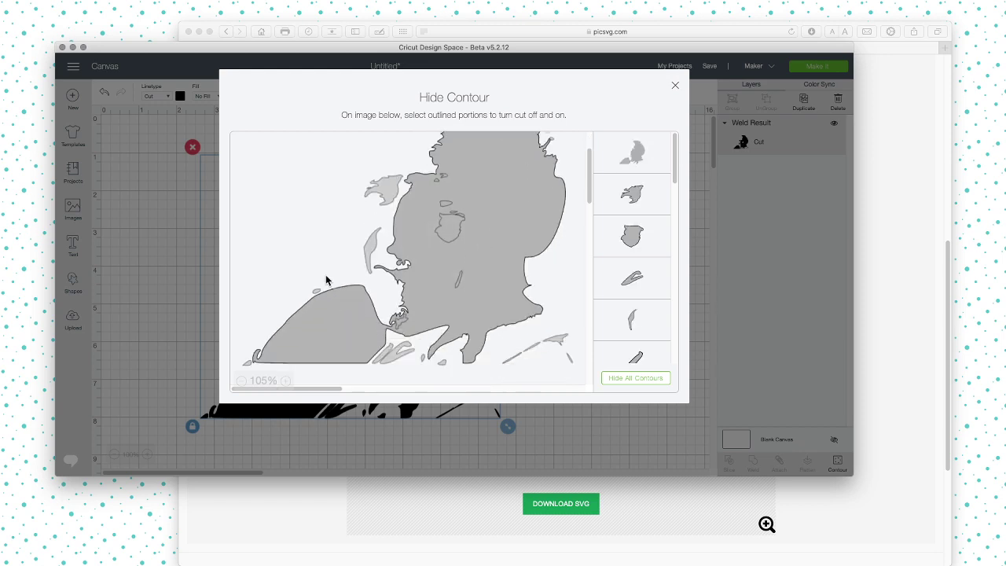
click(316, 293)
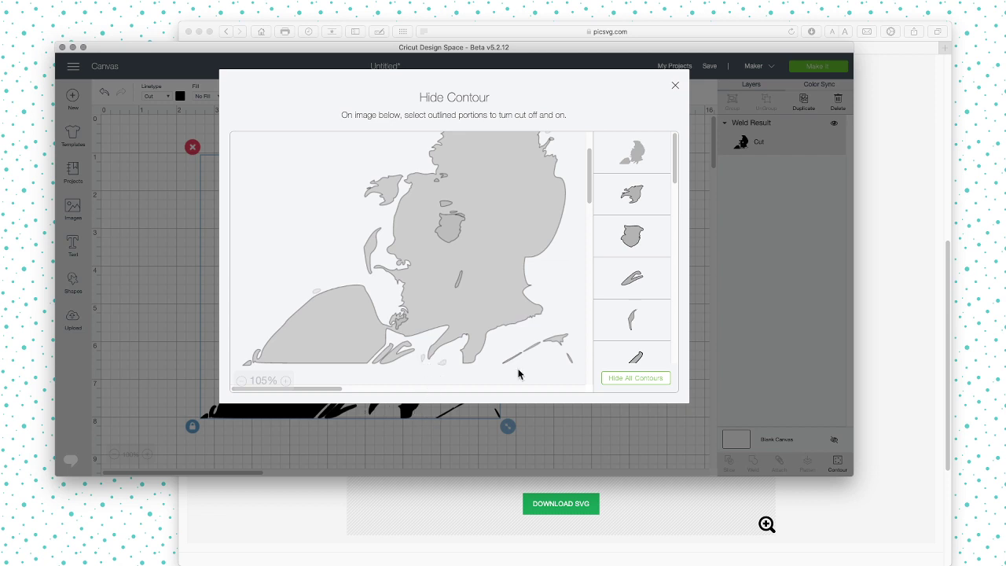
click(396, 462)
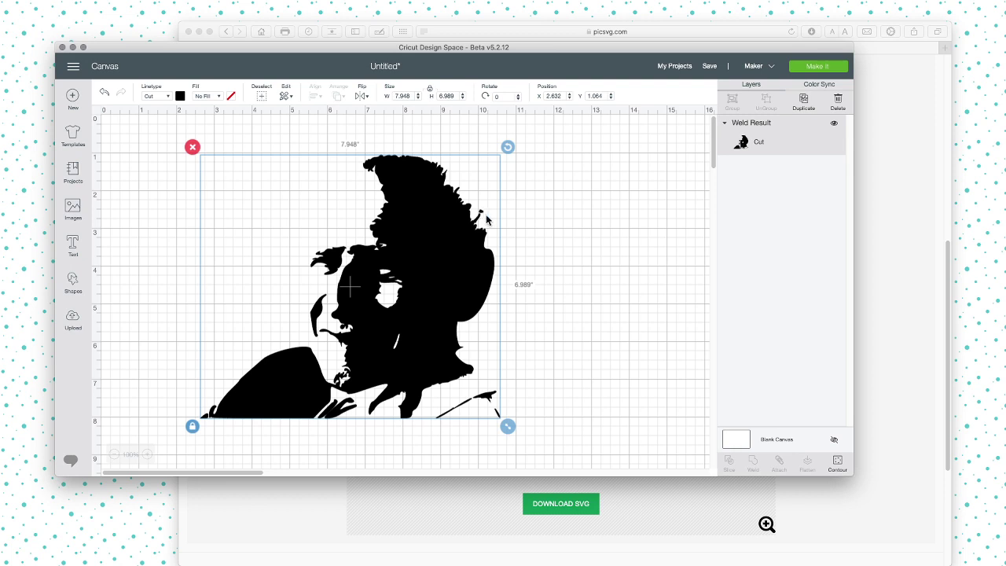
click(834, 465)
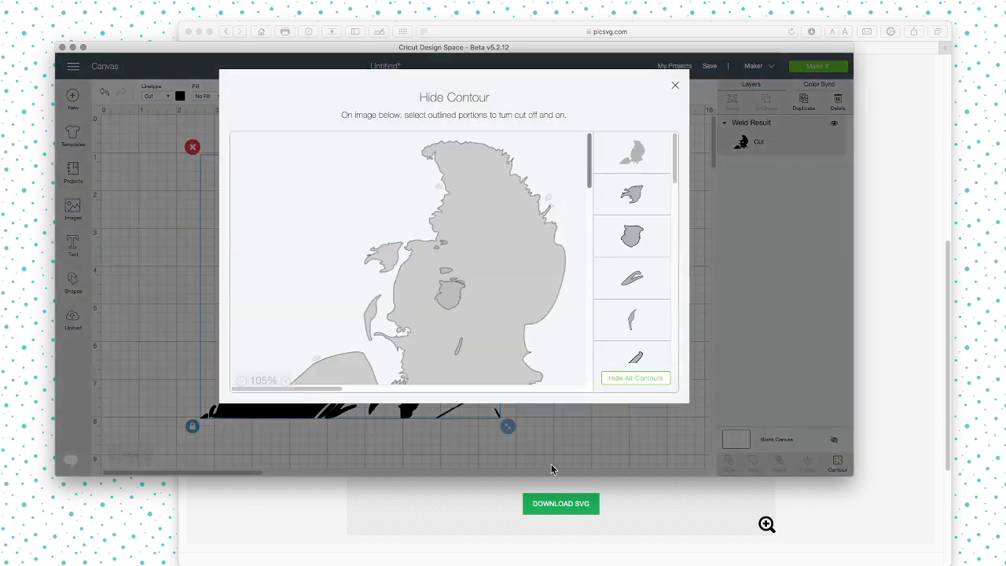
click(574, 440)
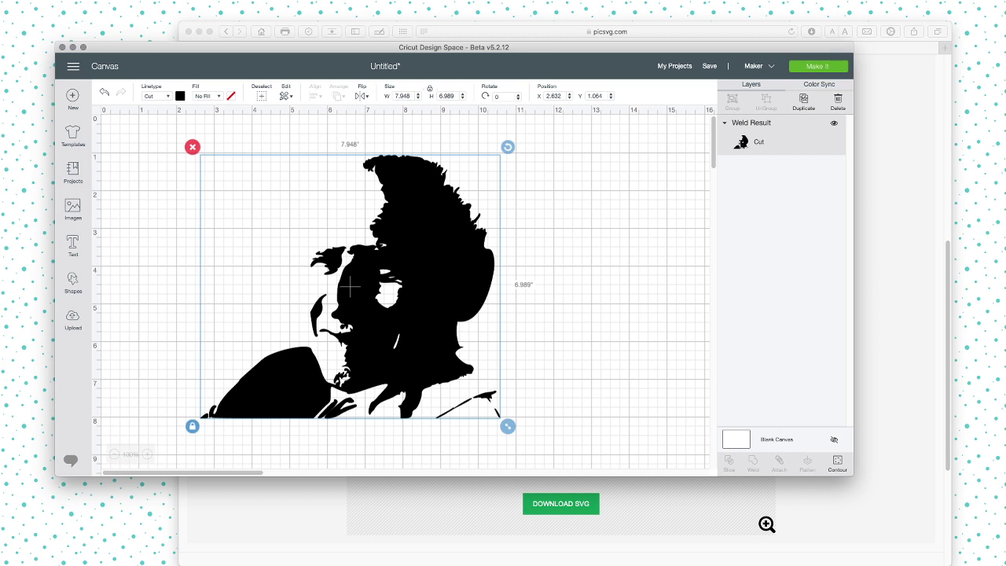
Switch to Safari, open svgcreator.com in a new browser window and reposition the window slightly.
click(766, 524)
key(super+n)
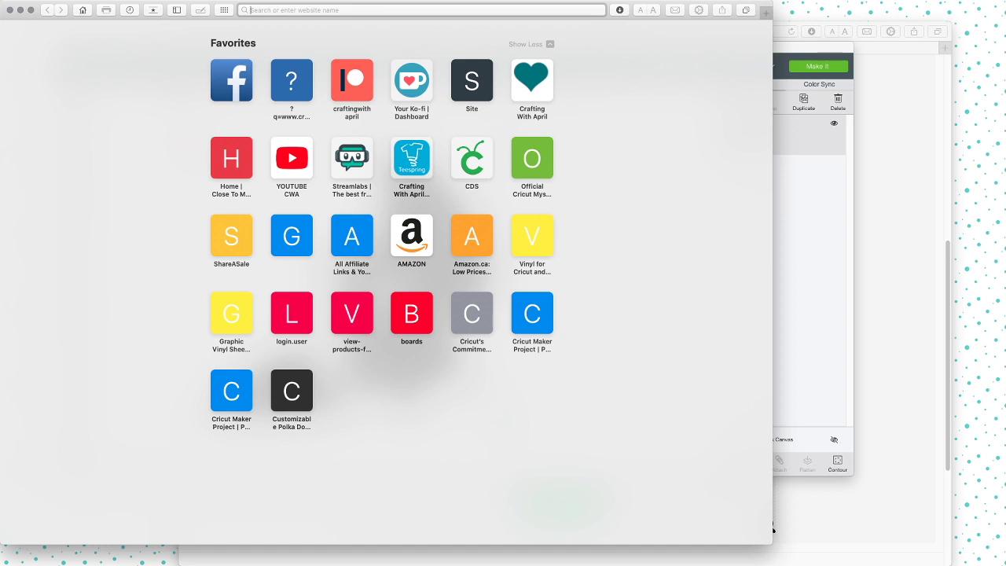
text(SVGCREA)
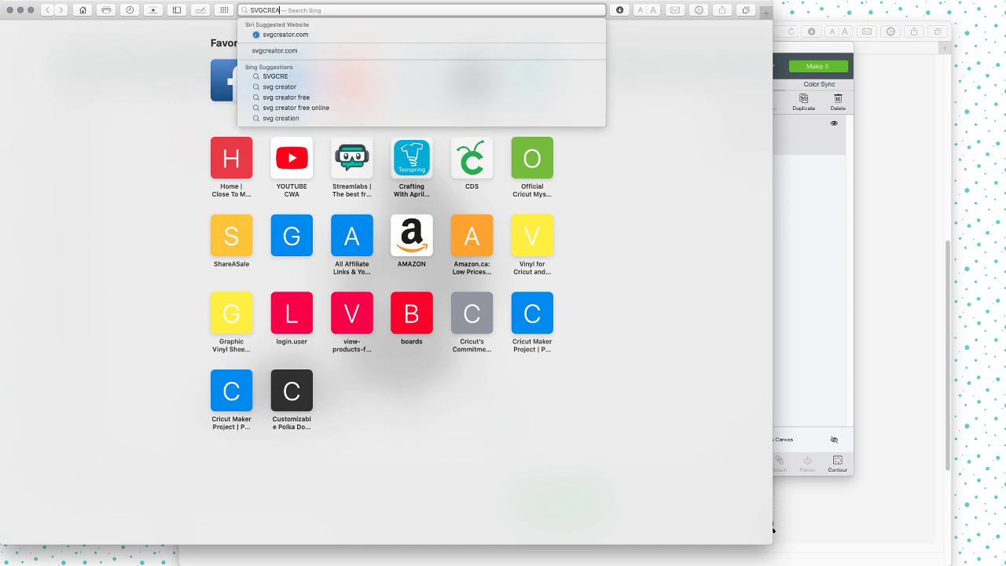
text(TOR)
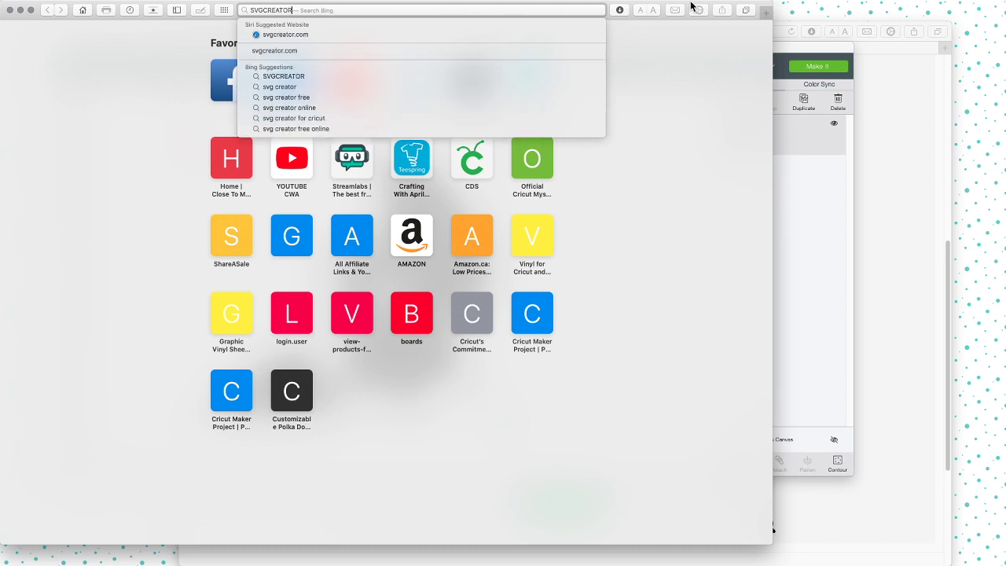
click(296, 47)
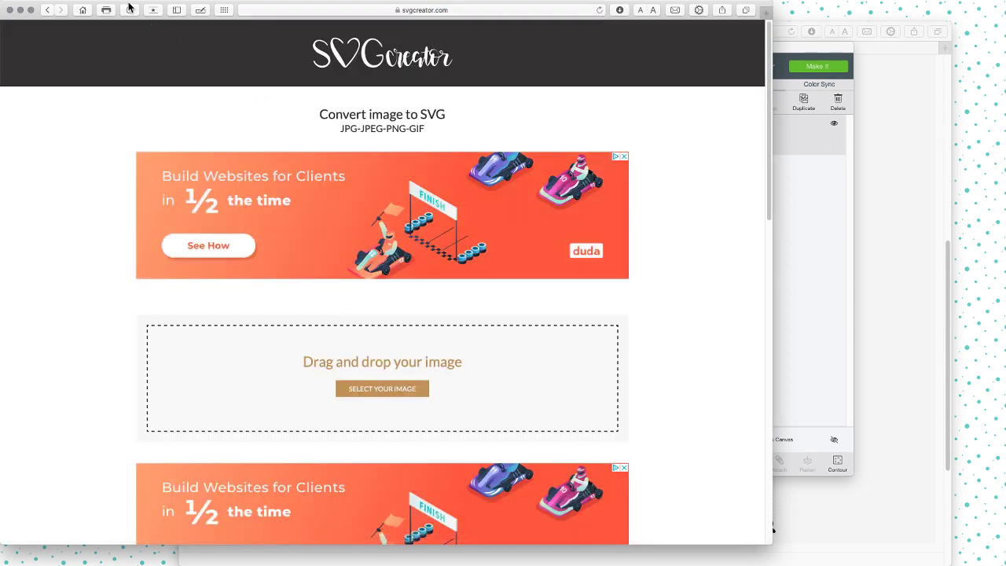
drag(129, 8, 161, 8)
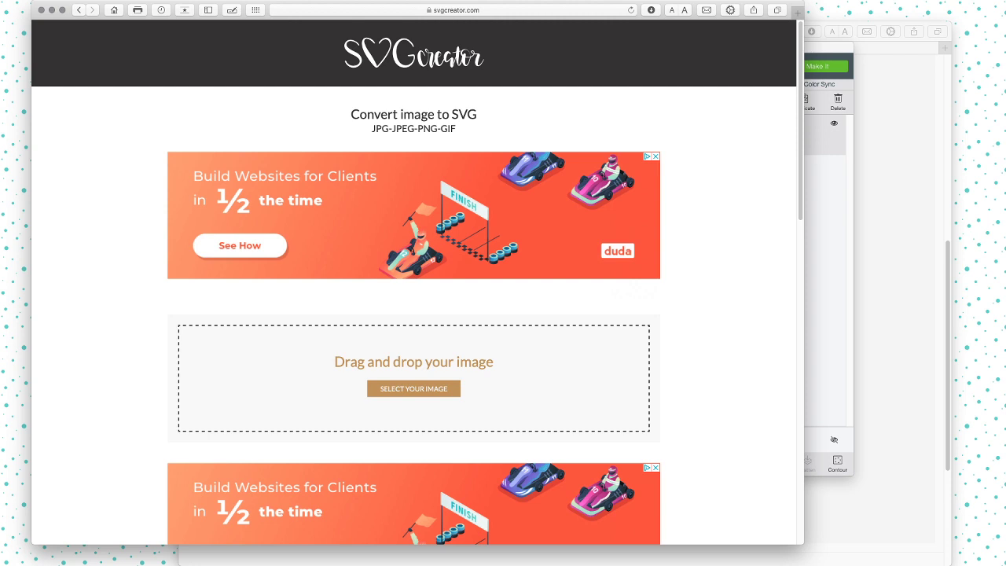
Load th-removebg-preview.png from the Desktop into SVGcreator and convert it to SVG.
drag(458, 118, 368, 359)
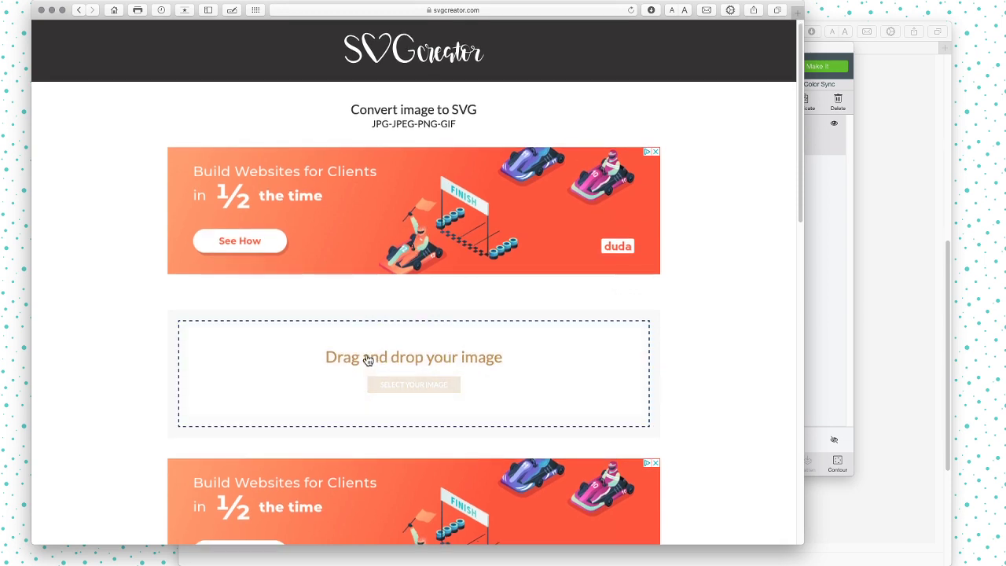
drag(368, 359, 382, 378)
click(391, 369)
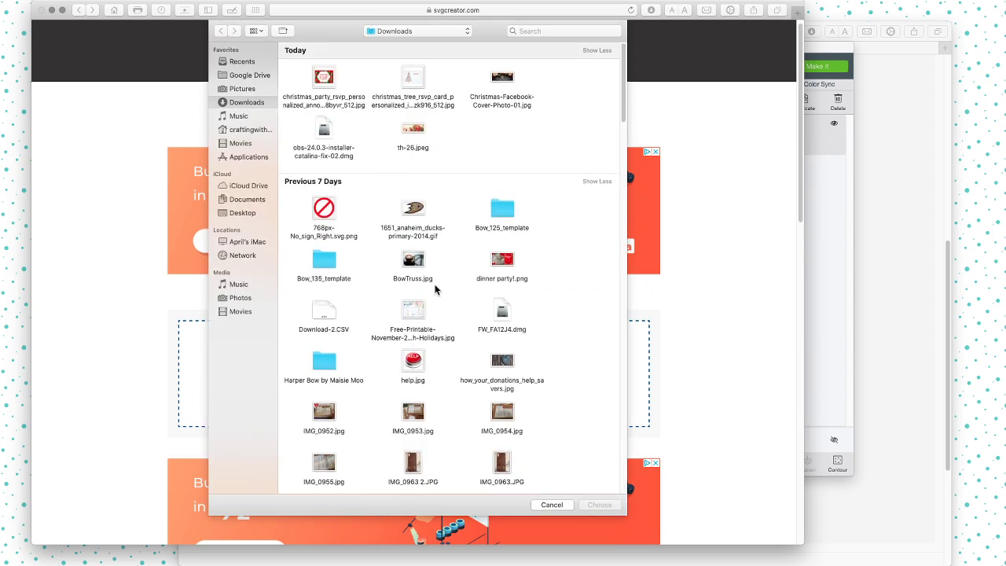
scroll(434, 289, down, 5)
scroll(435, 289, down, 2)
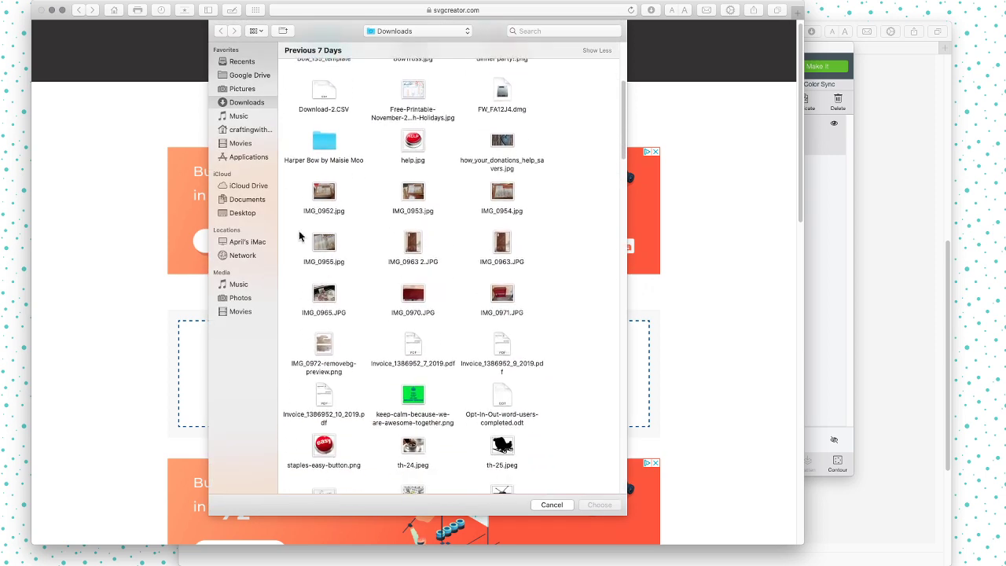
click(243, 213)
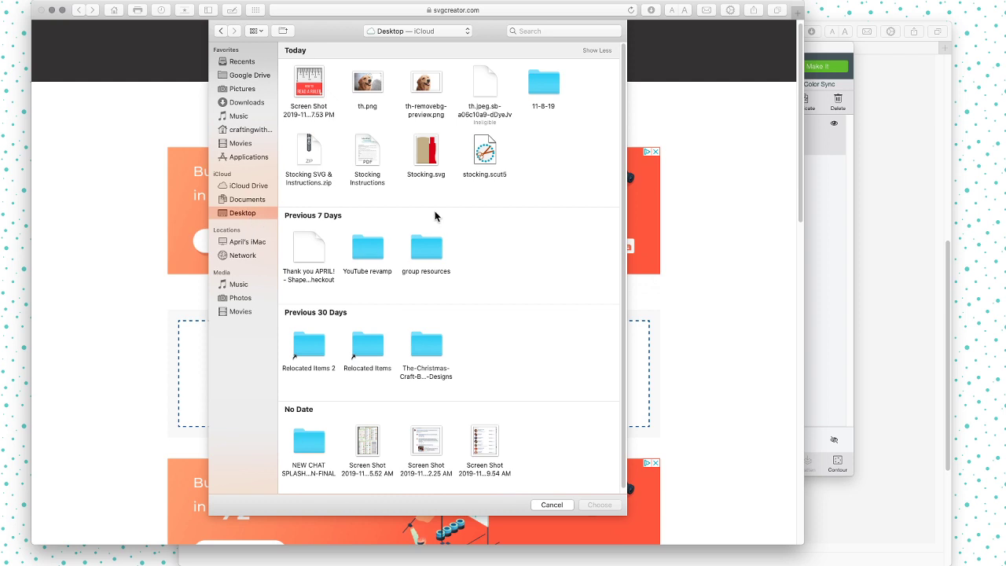
click(420, 88)
click(602, 505)
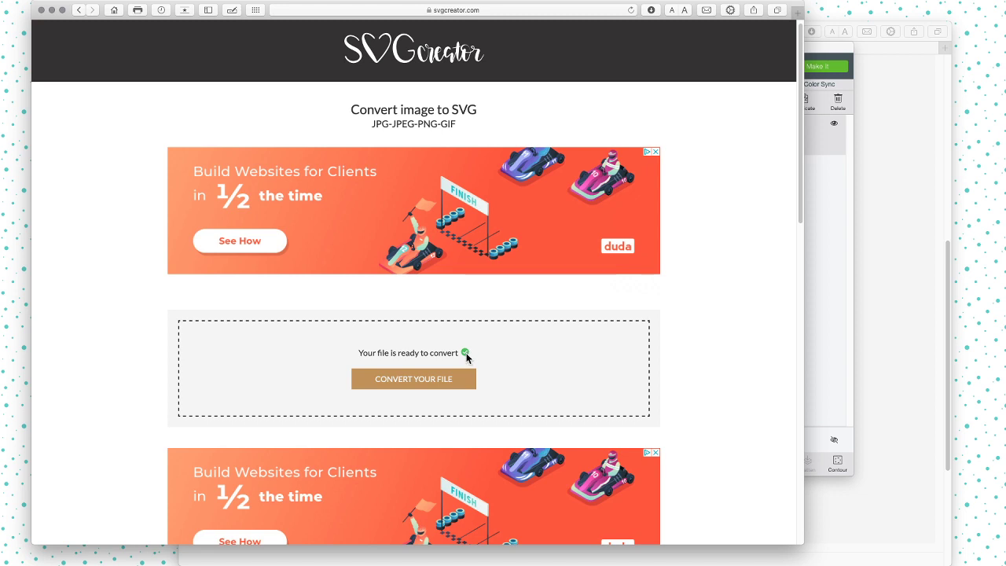
click(431, 381)
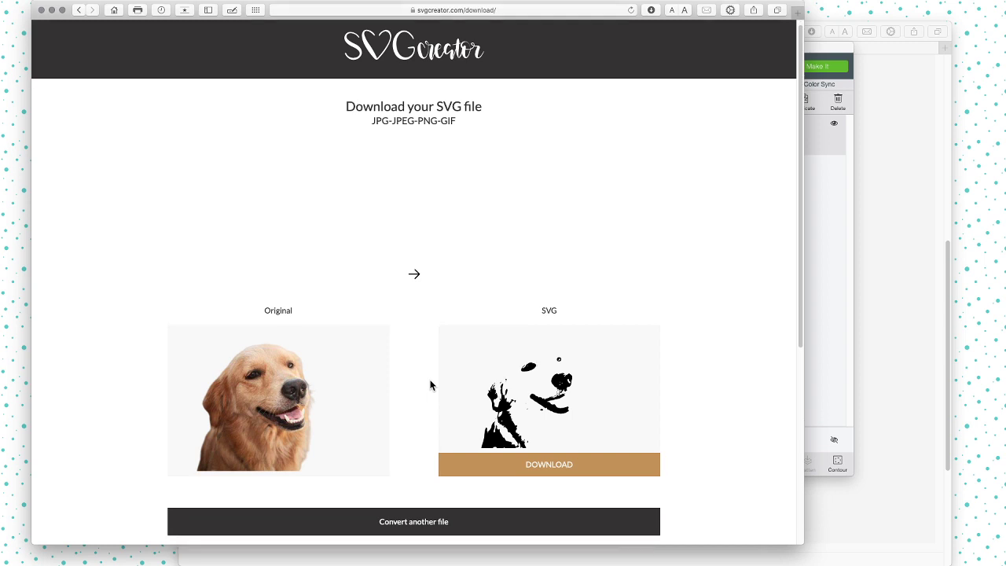
Start another conversion in SVGcreator and try to load the downloaded old-person-smiling removebg preview PNG straight from the browser's recent downloads.
scroll(432, 385, down, 3)
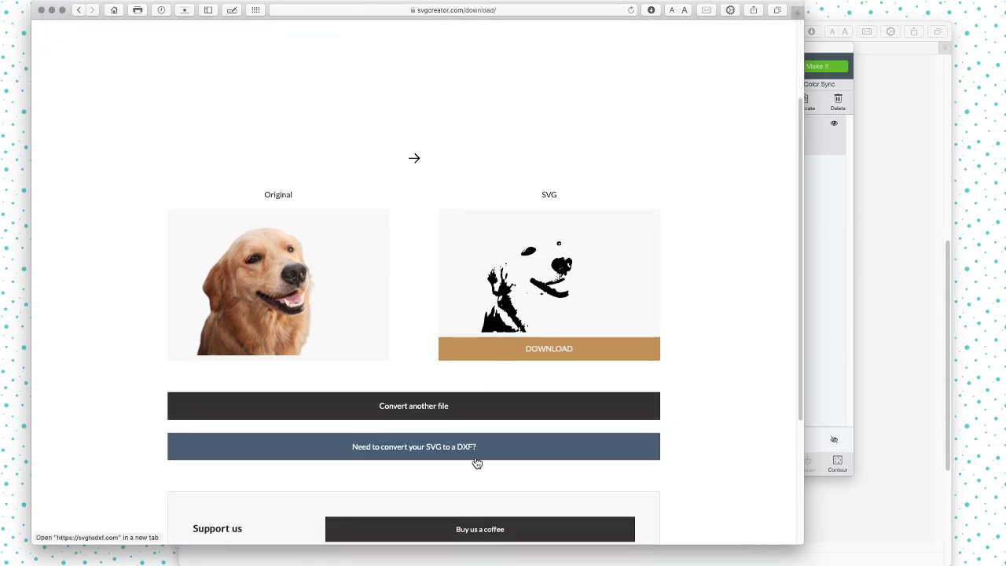
scroll(482, 472, up, 3)
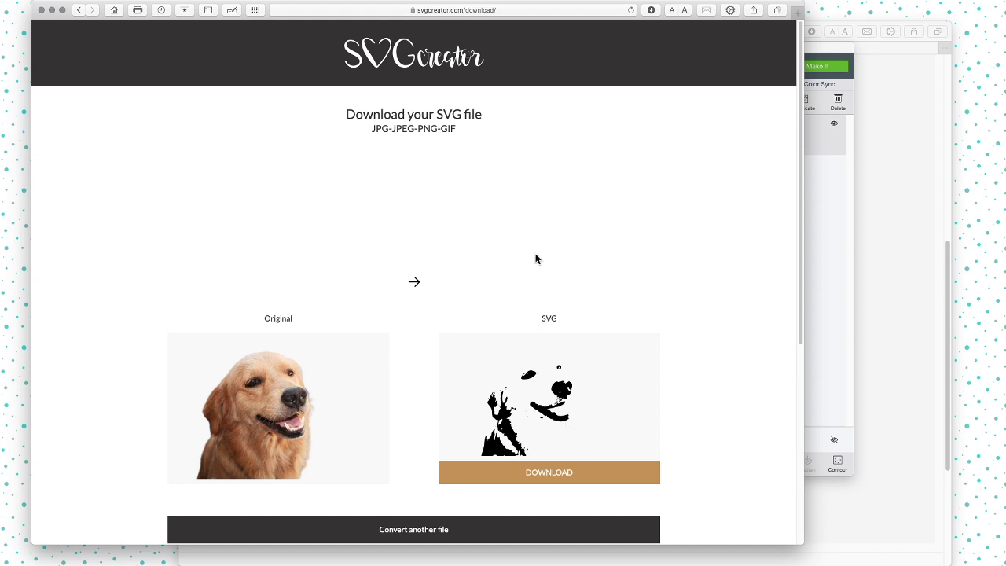
scroll(440, 408, down, 4)
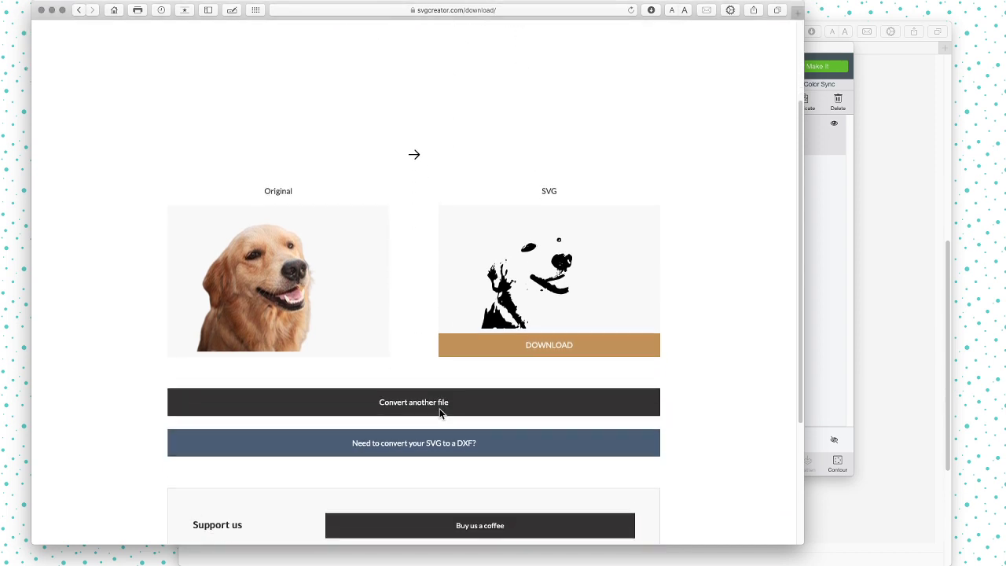
click(430, 391)
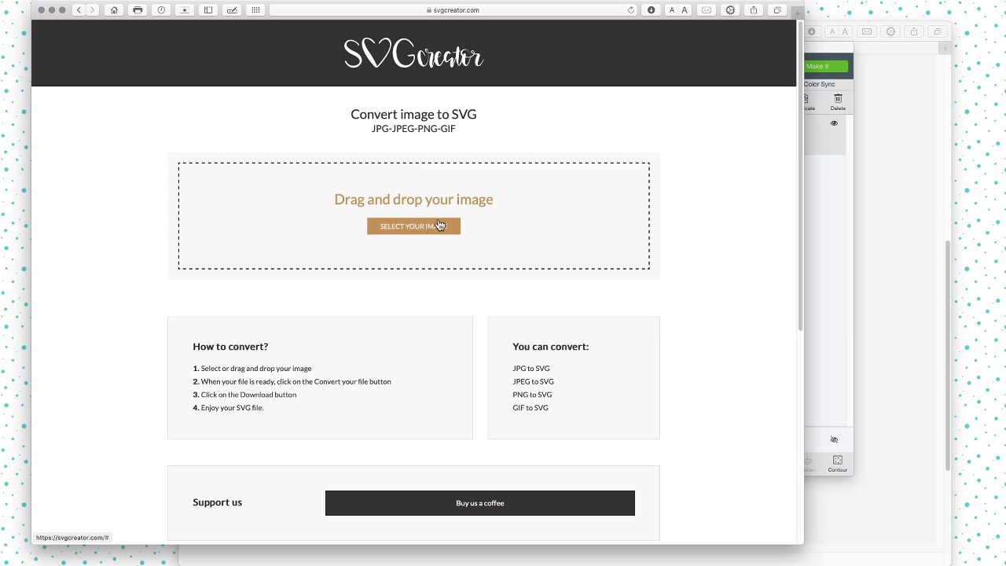
click(650, 9)
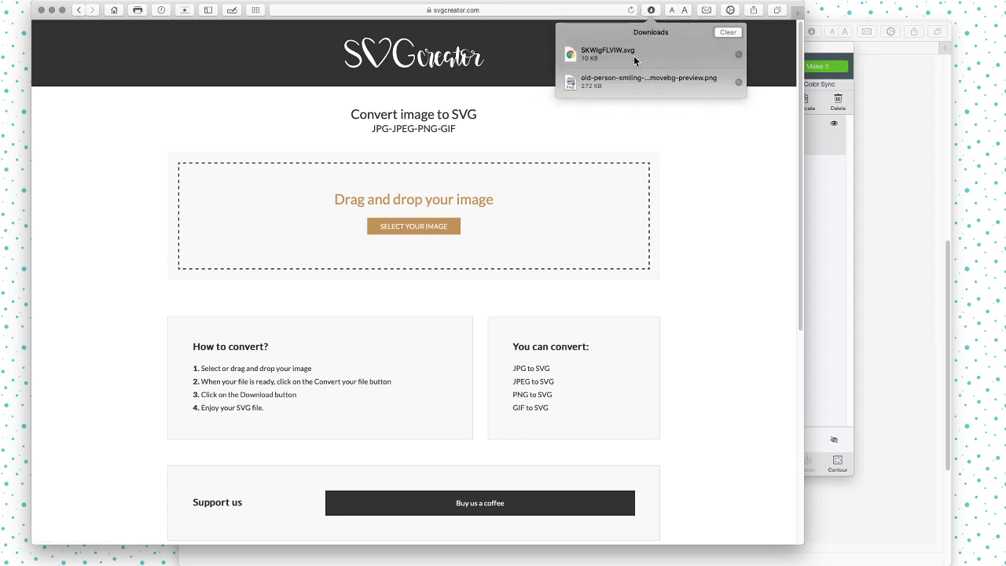
drag(633, 82, 414, 233)
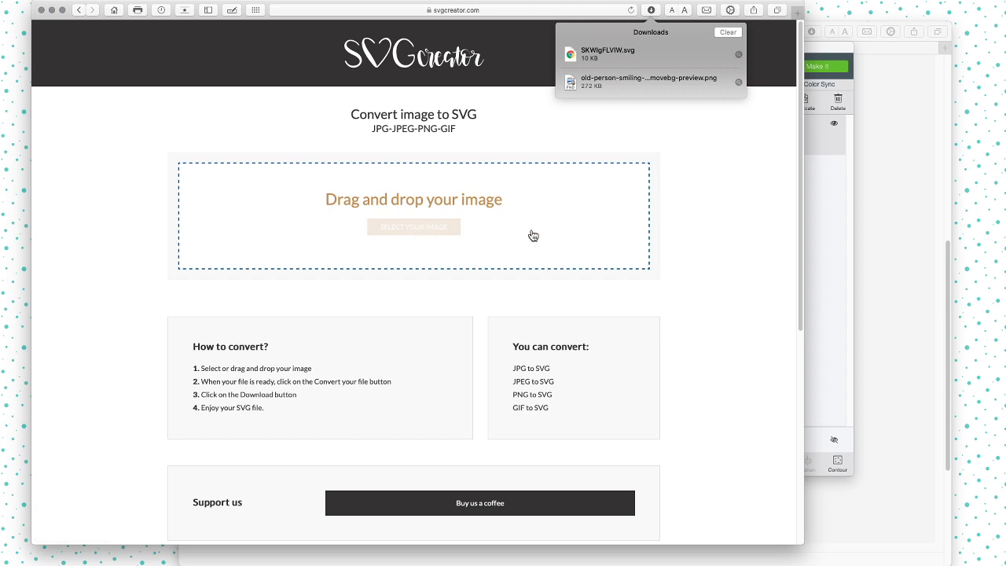
Load old-person-smiling-removebg-preview.png from the Downloads folder into SVGcreator and convert it to SVG.
click(475, 208)
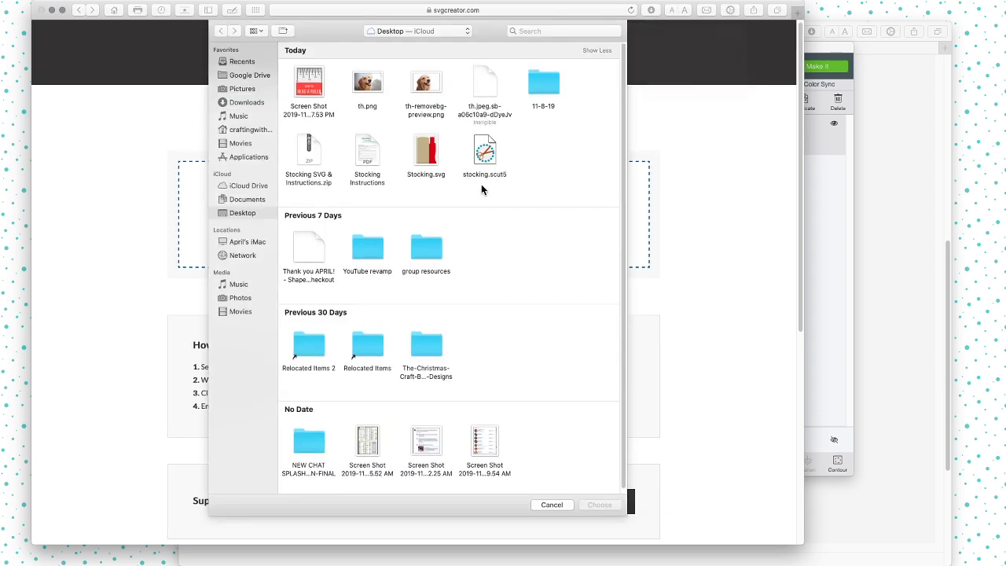
click(242, 101)
scroll(452, 274, down, 15)
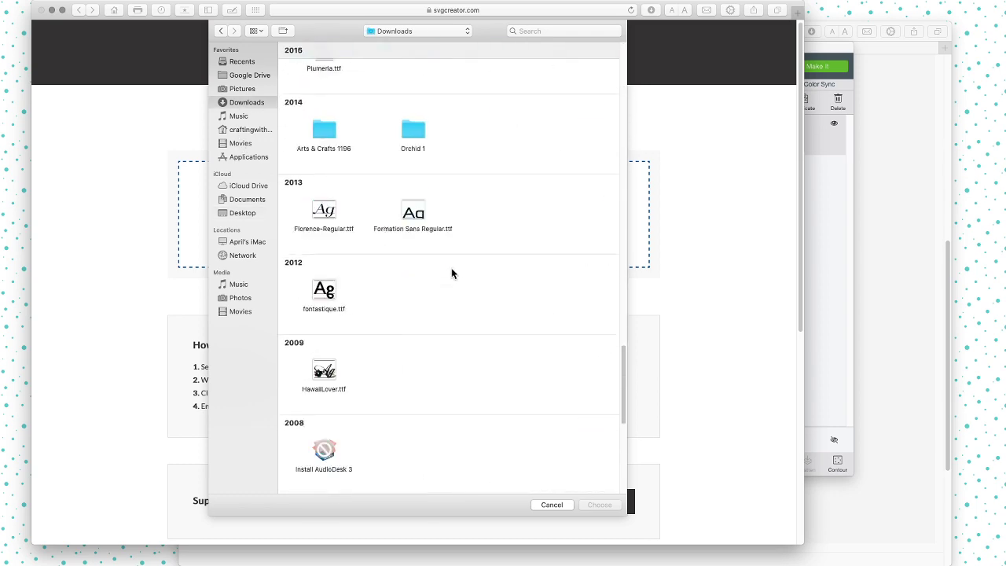
scroll(452, 272, down, 5)
click(422, 449)
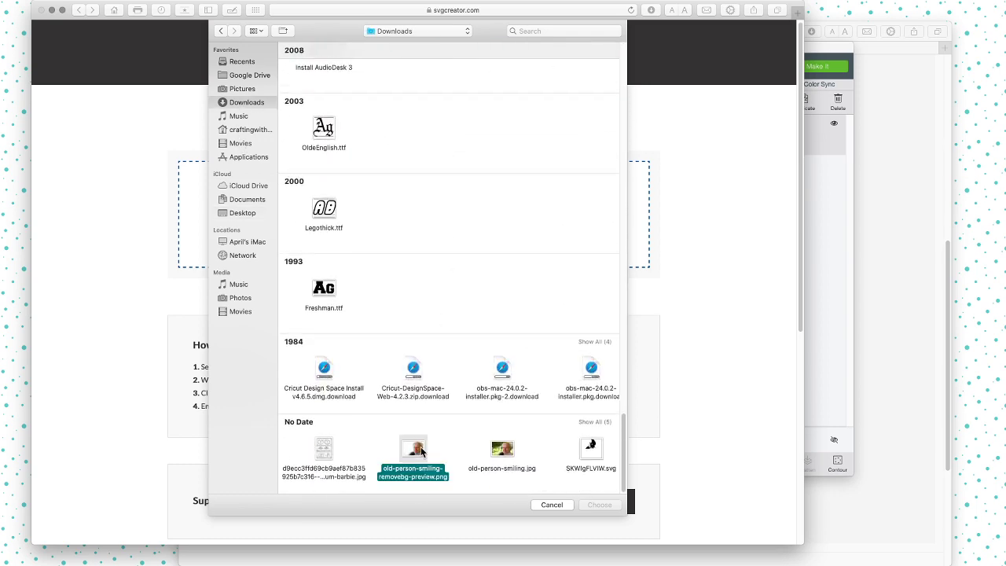
click(601, 505)
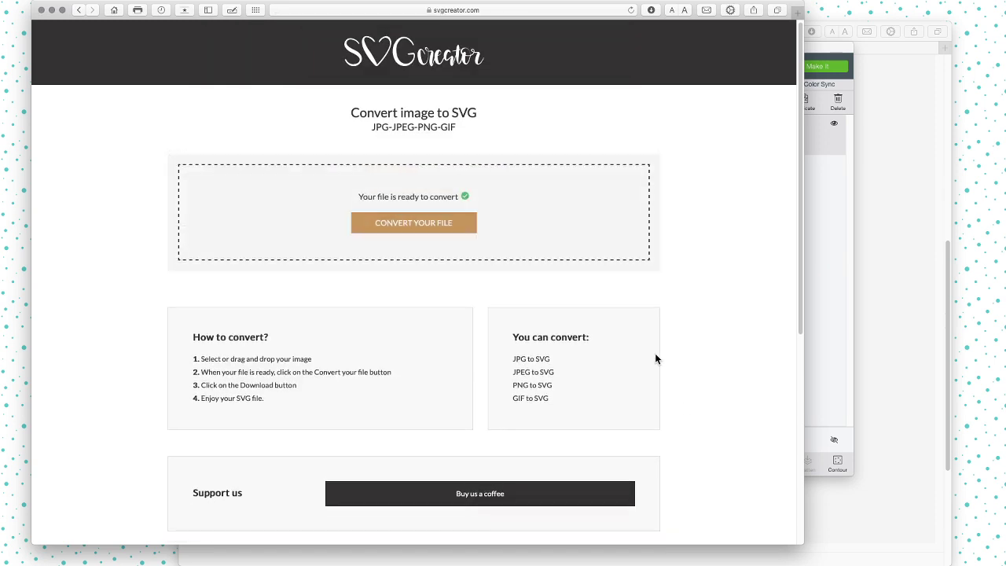
click(422, 222)
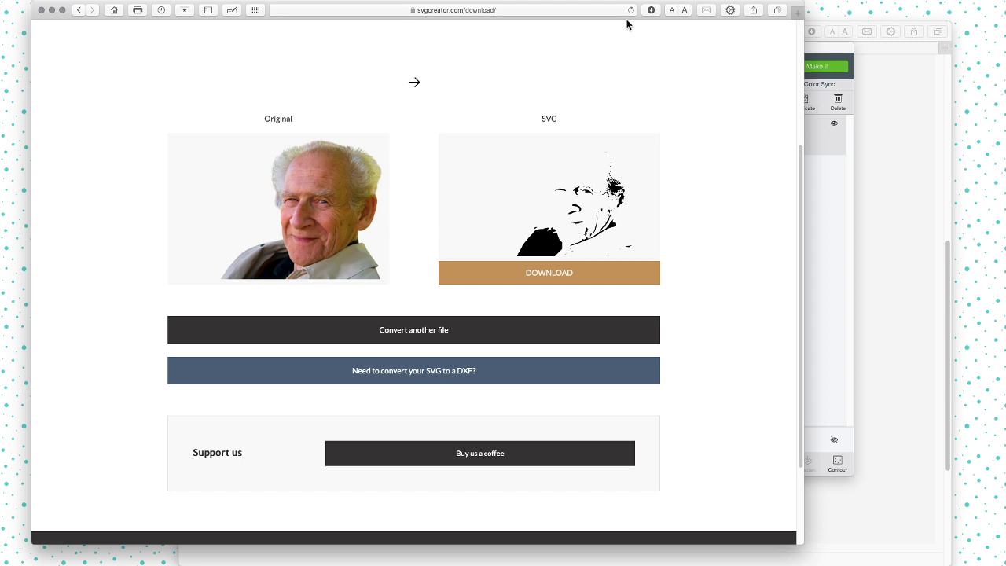
Close the SVGcreator window and insert the recently uploaded dog image onto the Cricut Design Space canvas.
click(41, 10)
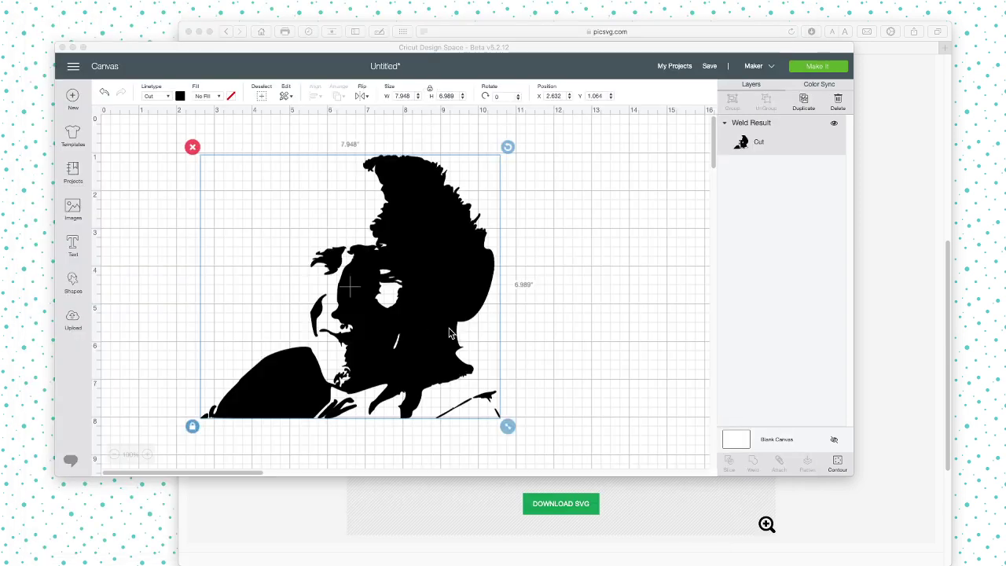
click(73, 320)
click(73, 320)
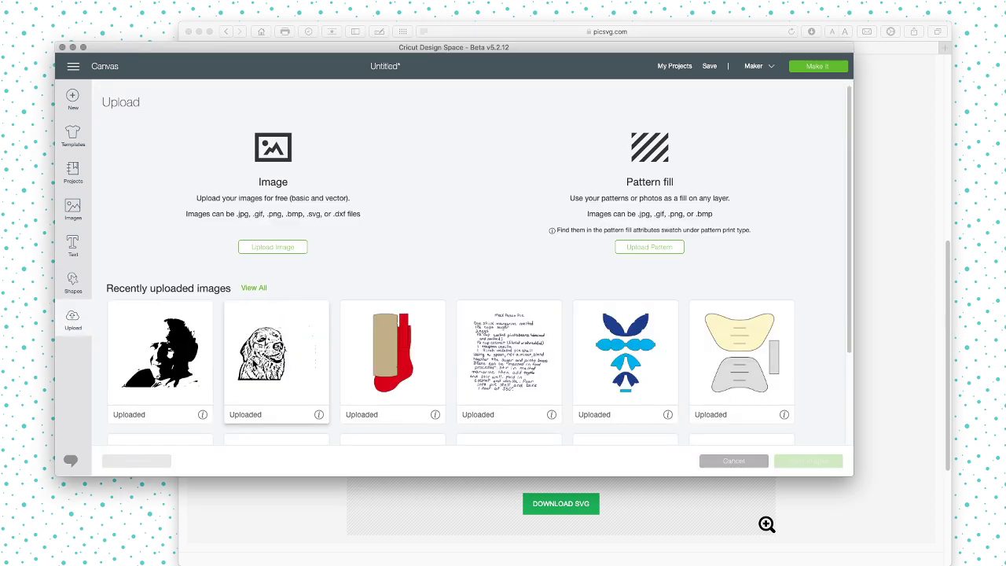
click(312, 384)
click(806, 464)
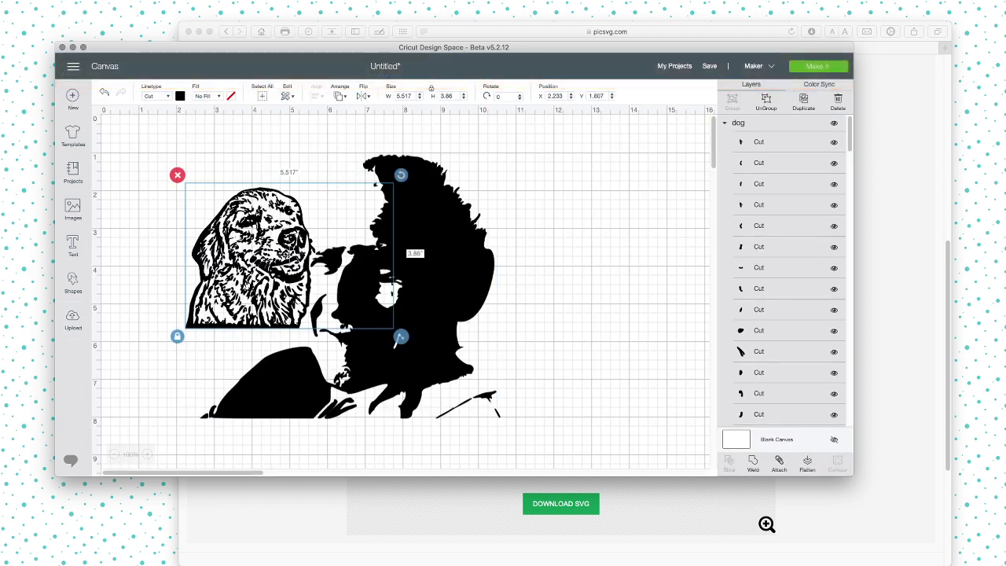
Switch to Preview to look at the dog photo th-removebg-preview.png, and return to Cricut Design Space.
key(super+Tab)
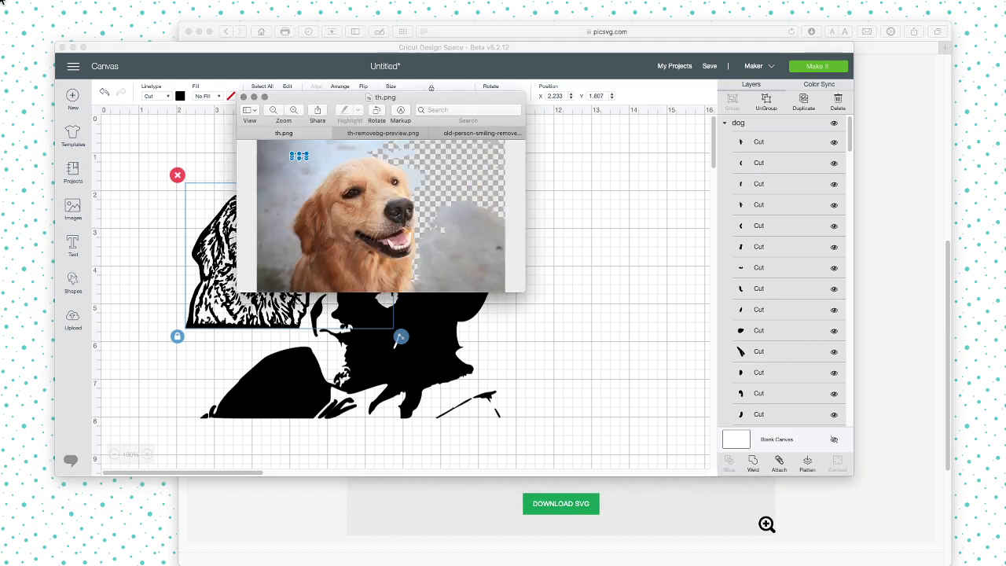
click(766, 524)
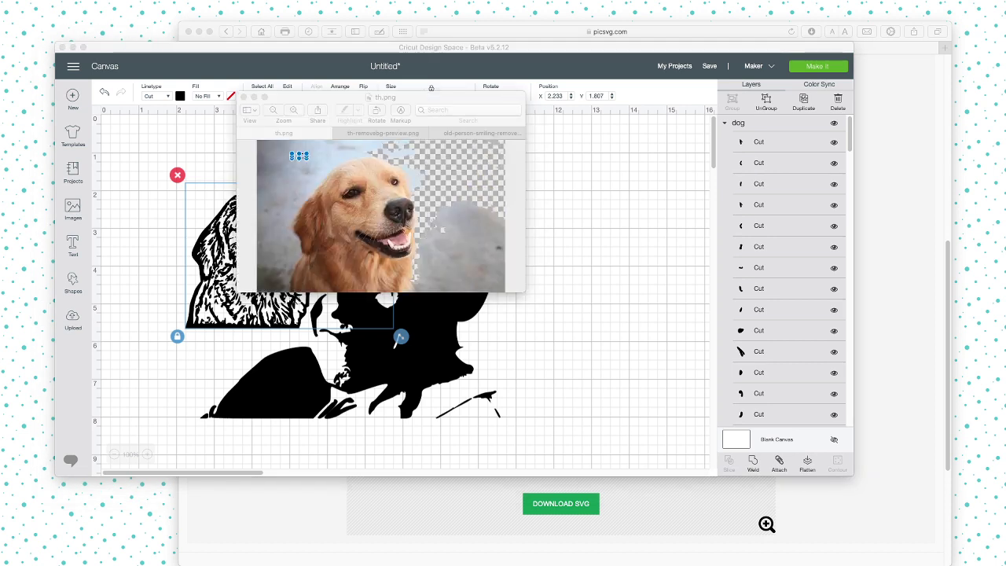
key(super+Tab)
key(ctrl+Tab)
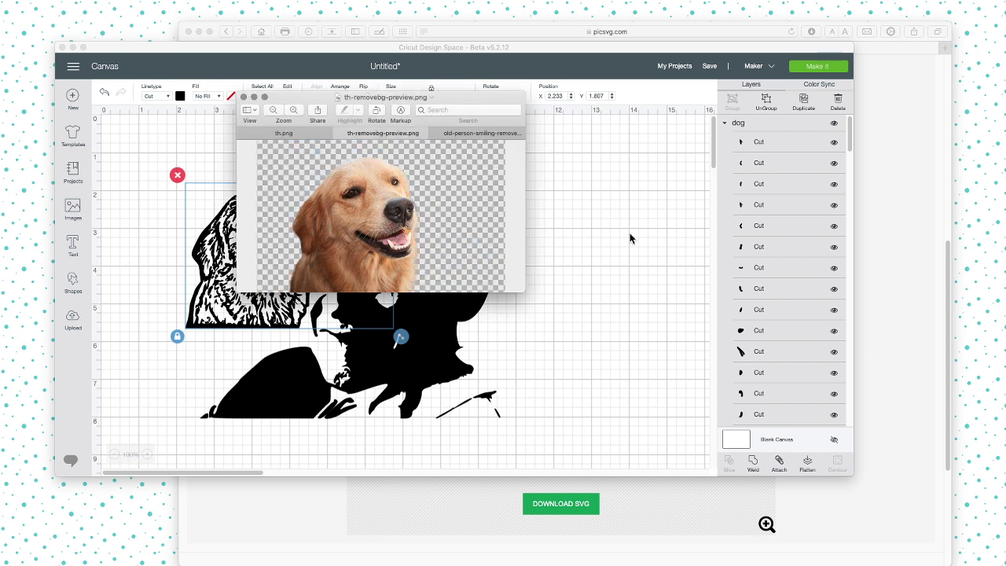
drag(308, 99, 439, 106)
click(248, 224)
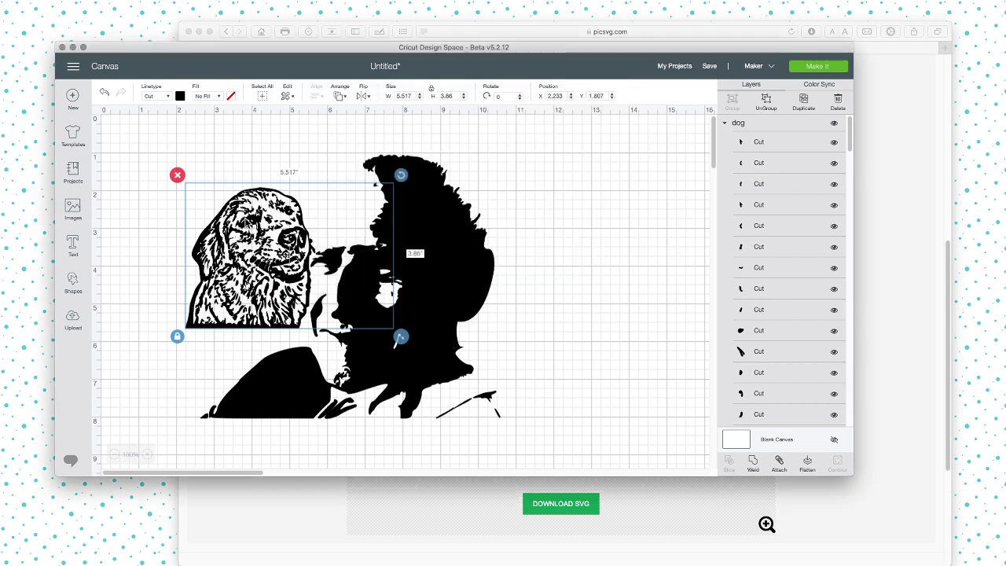
Weld the dog's layers into a single shape clear of the portrait, and delete the portrait from the canvas.
drag(277, 247, 247, 209)
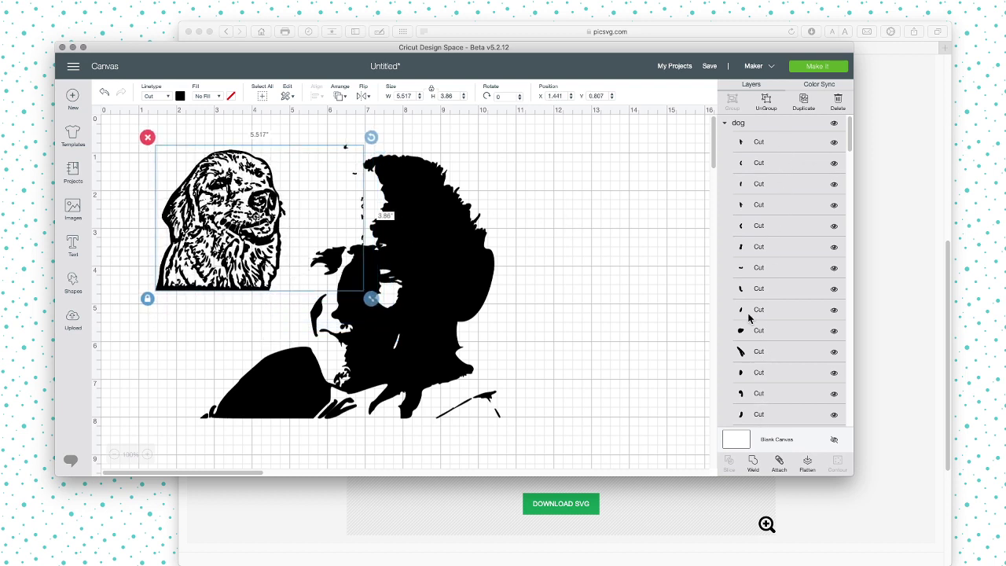
click(759, 465)
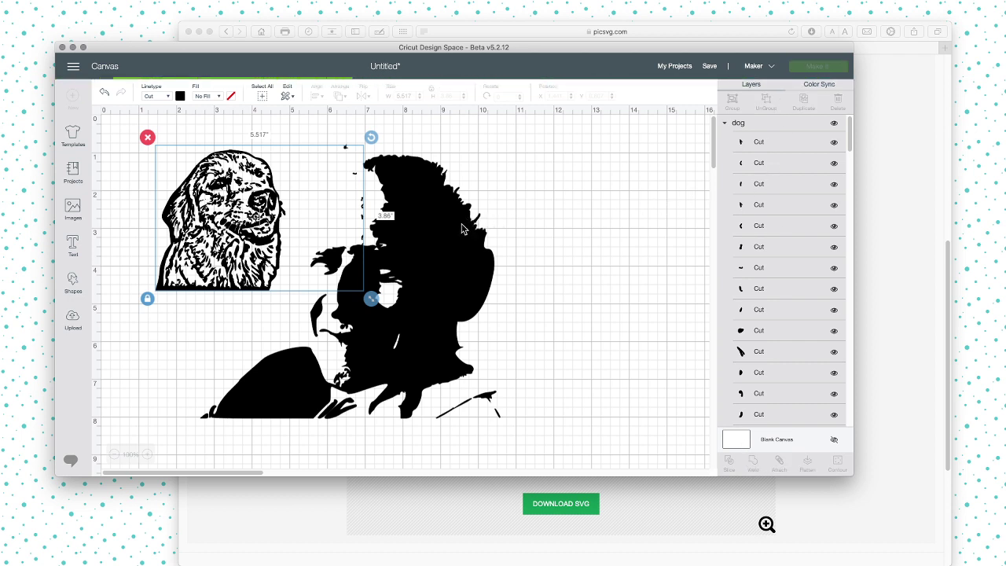
drag(452, 236, 563, 245)
key(Delete)
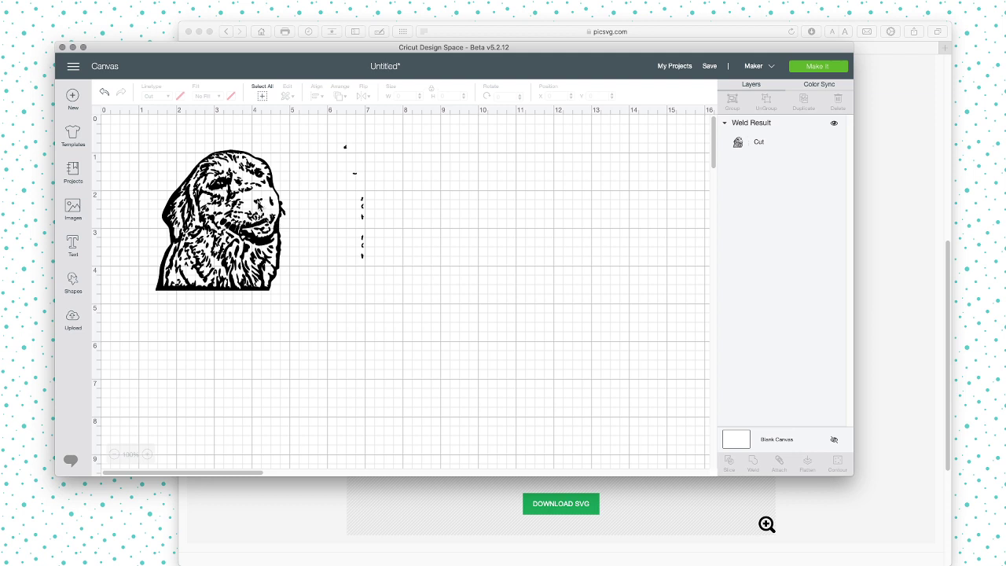
Add a square with unlocked proportions and stretch it to about 3.17 by 5.24 inches over the stray specks beside the dog.
click(72, 287)
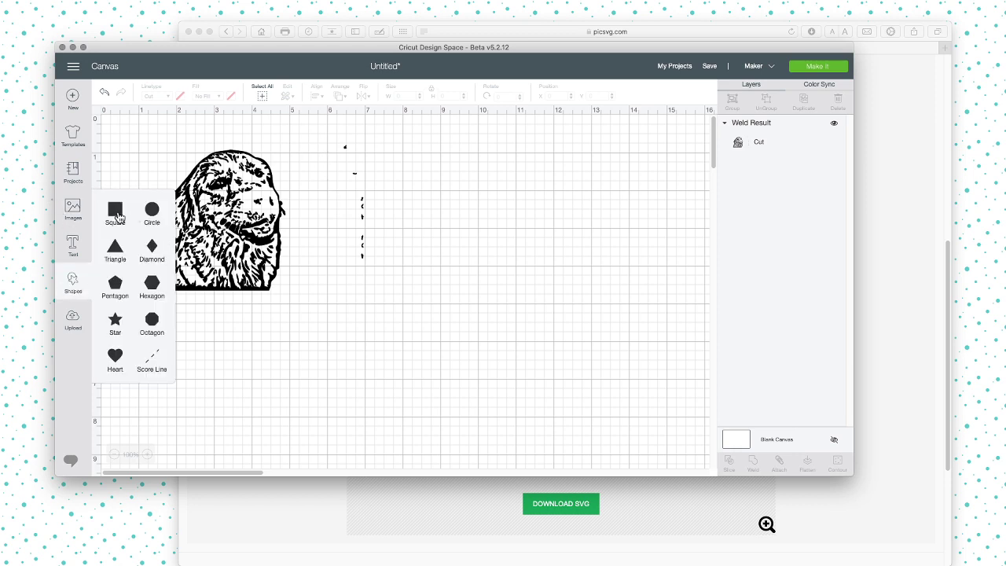
click(114, 211)
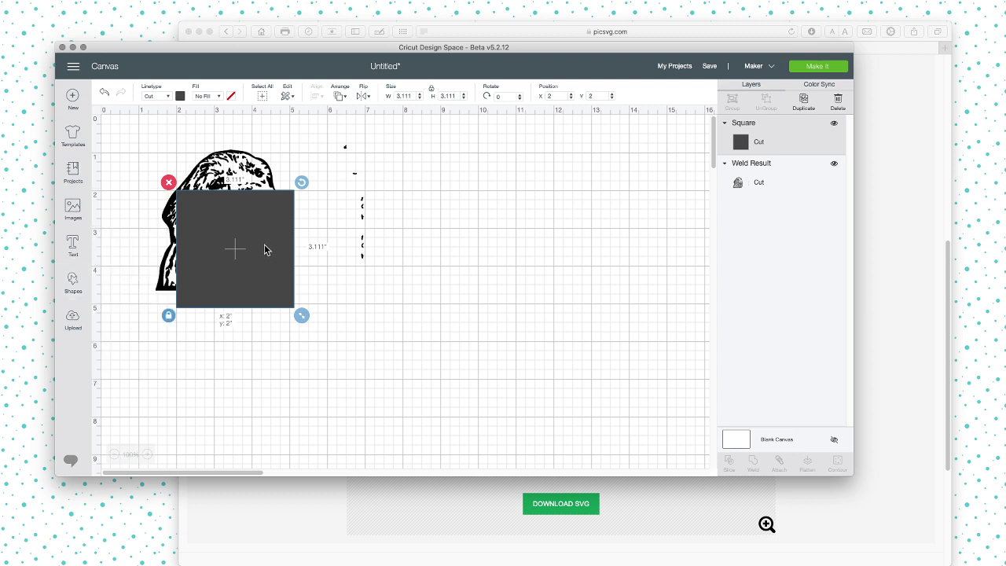
drag(264, 244, 385, 194)
click(290, 256)
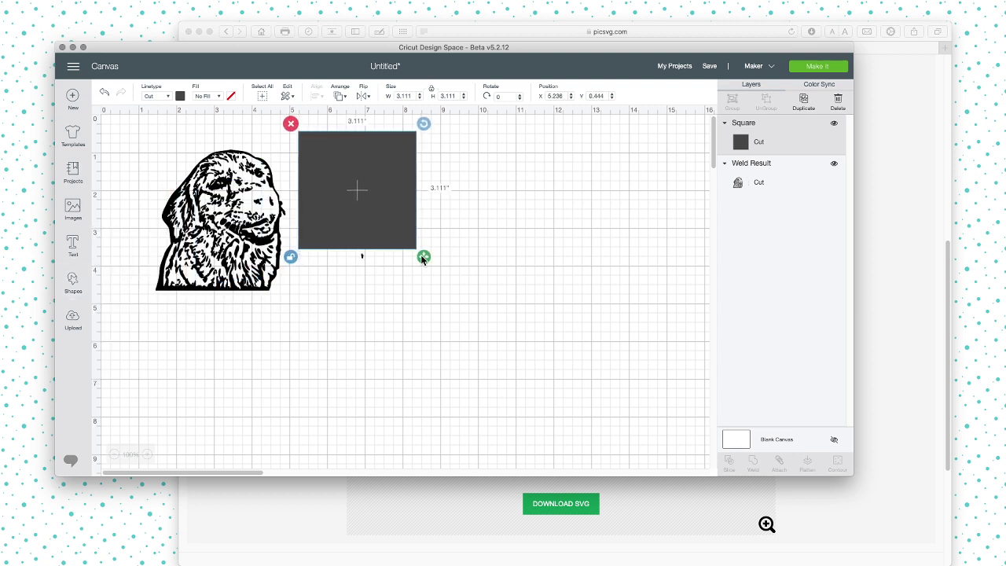
drag(424, 257, 425, 336)
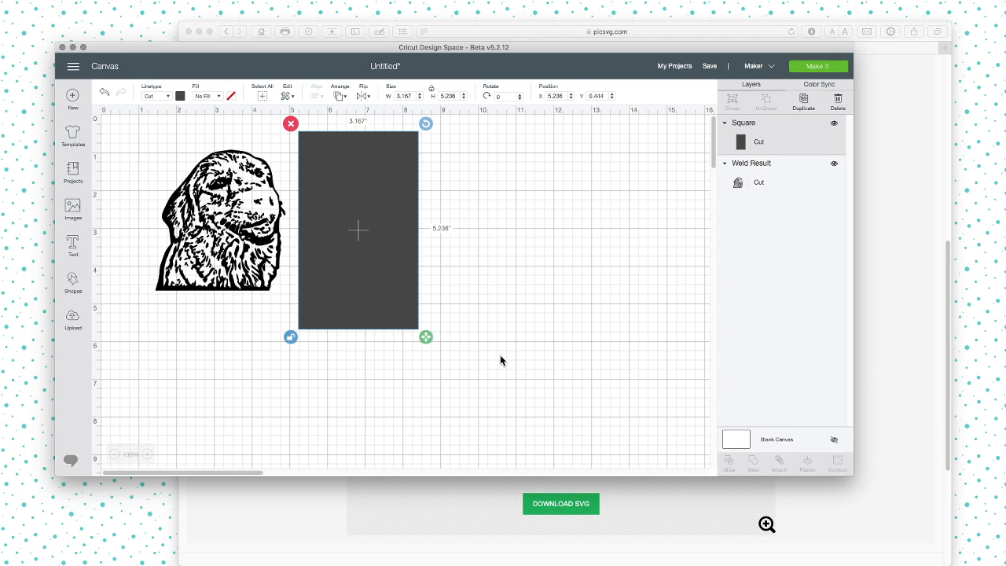
Slice the welded dog with the rectangle, and delete the rectangle and the cut-off specks beside the dog.
drag(500, 355, 352, 202)
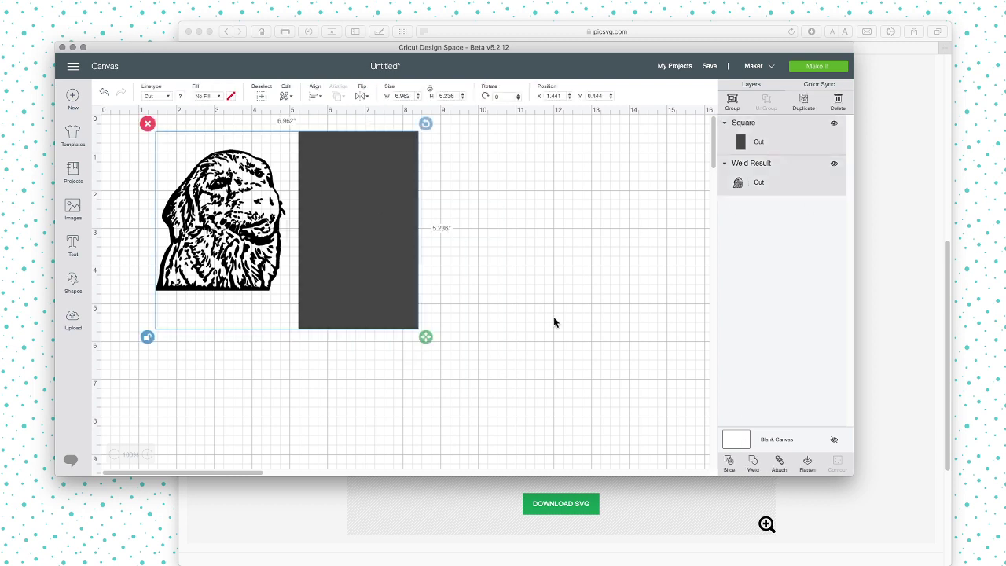
click(729, 464)
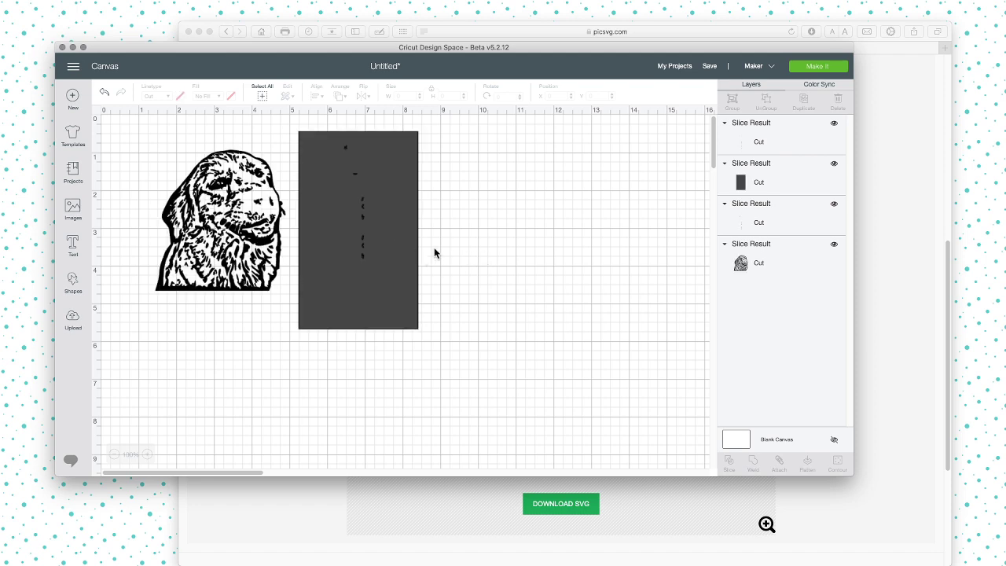
click(406, 245)
key(Delete)
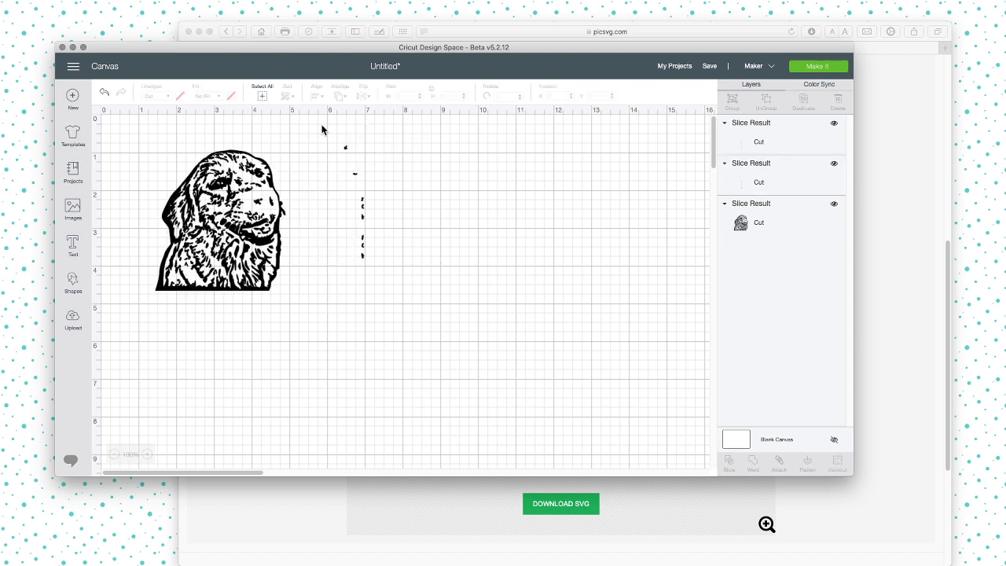
drag(321, 129, 391, 291)
key(Delete)
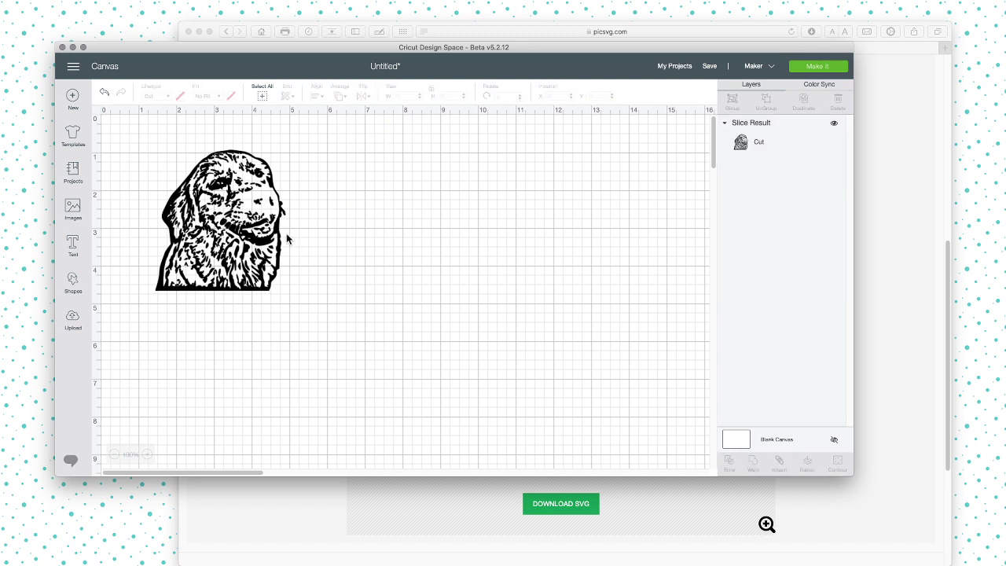
Move the dog to about X 3.233, Y 1.126 inches, and examine its individual contour pieces in Contour without hiding any.
click(253, 242)
drag(256, 246, 324, 253)
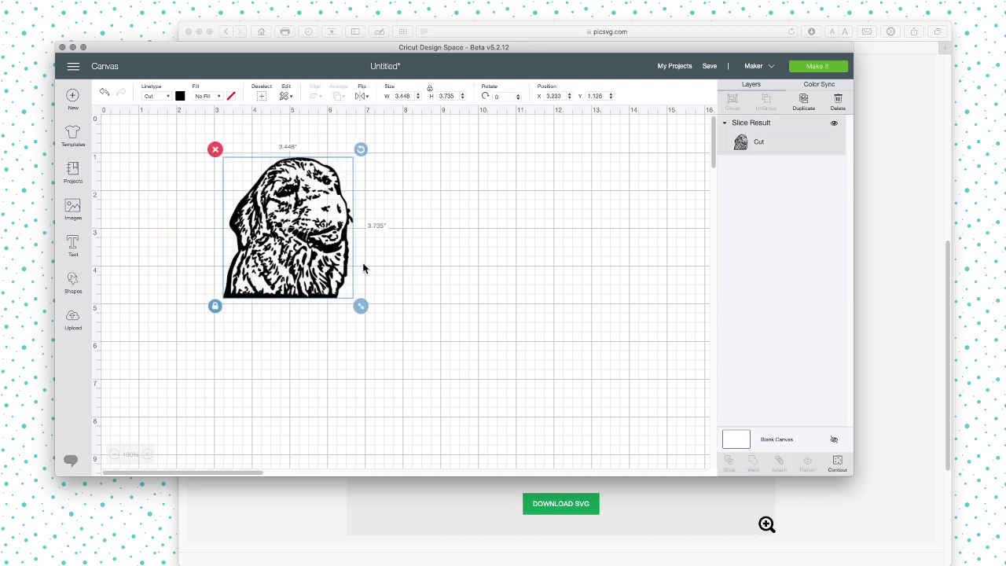
click(837, 464)
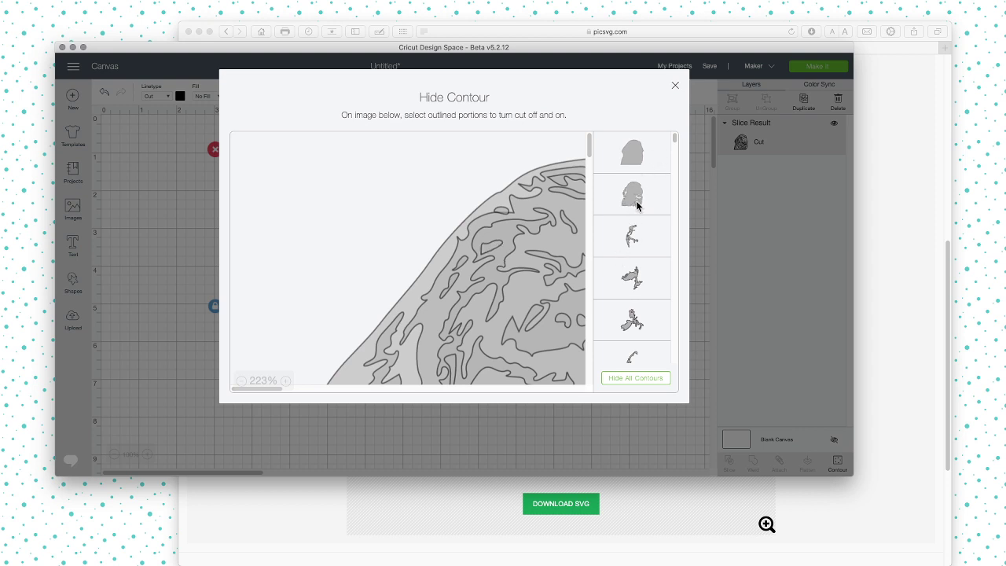
scroll(633, 275, down, 5)
scroll(636, 276, down, 8)
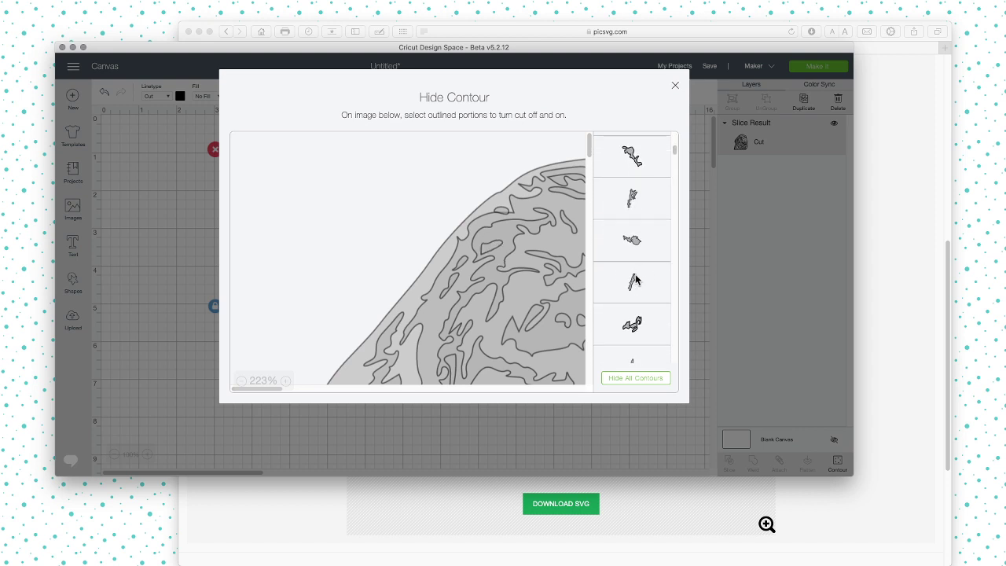
scroll(636, 278, down, 8)
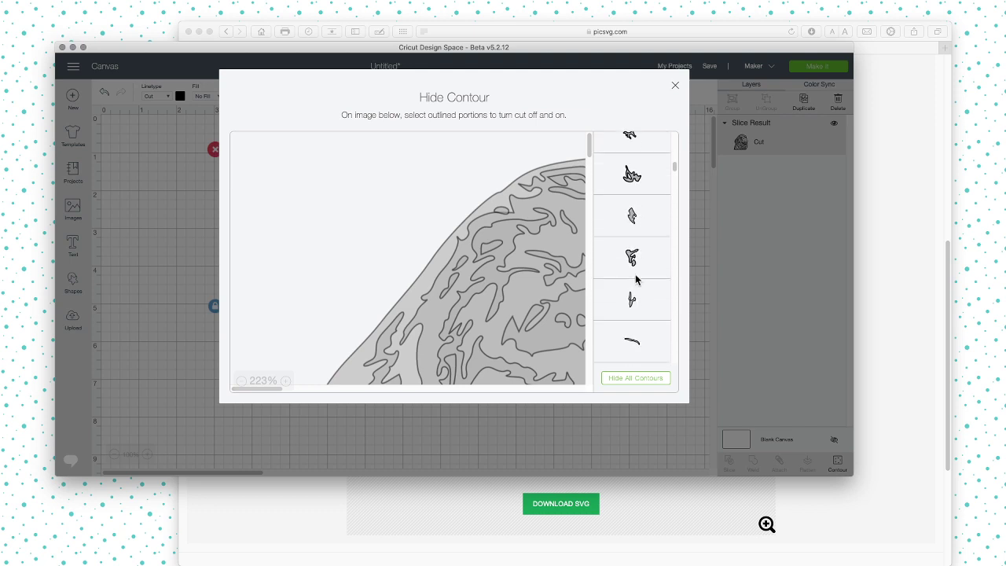
scroll(635, 278, down, 8)
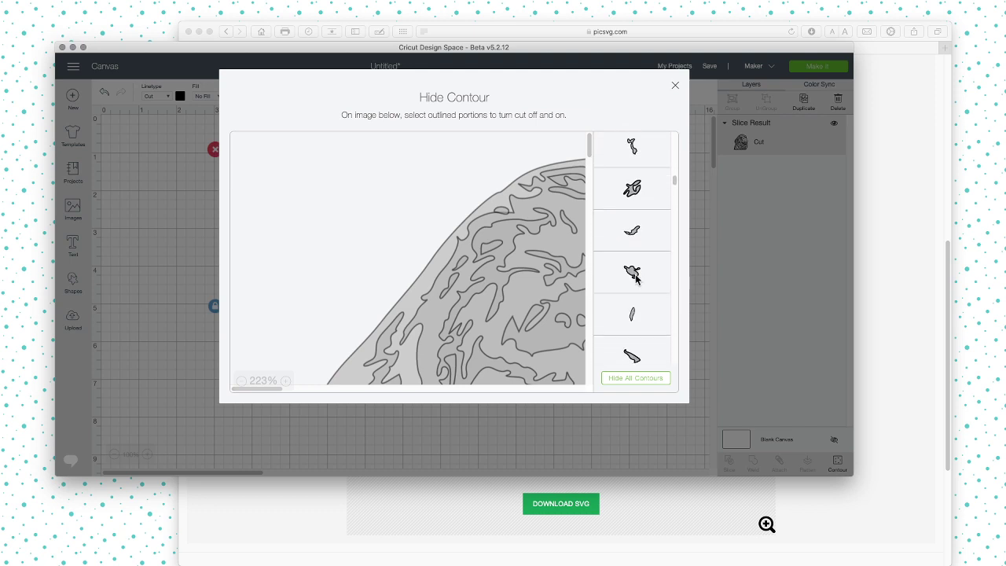
scroll(636, 277, down, 3)
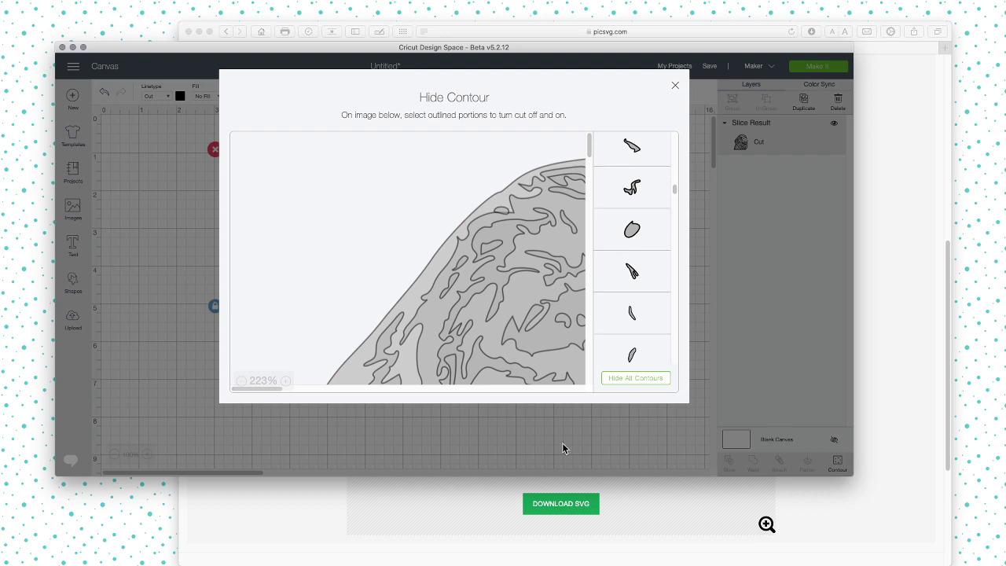
click(539, 429)
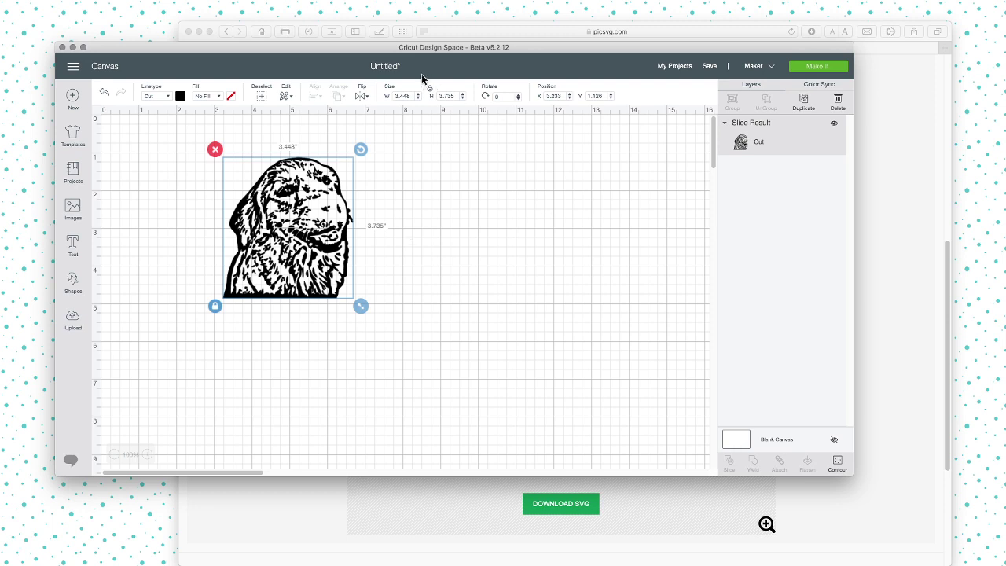
Delete the dog from the canvas, and permanently delete the uploaded dog image from the recently uploaded images.
click(215, 149)
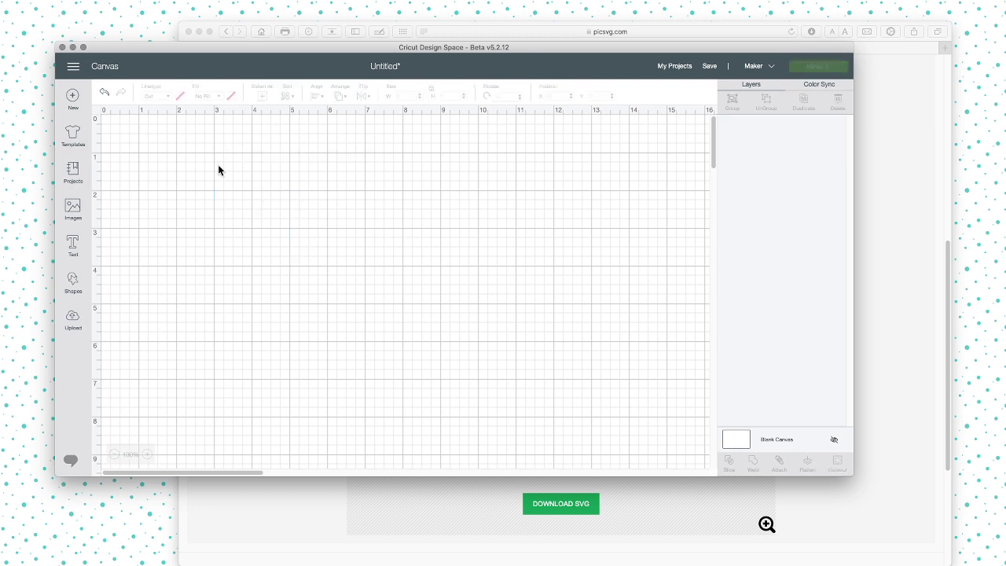
click(73, 315)
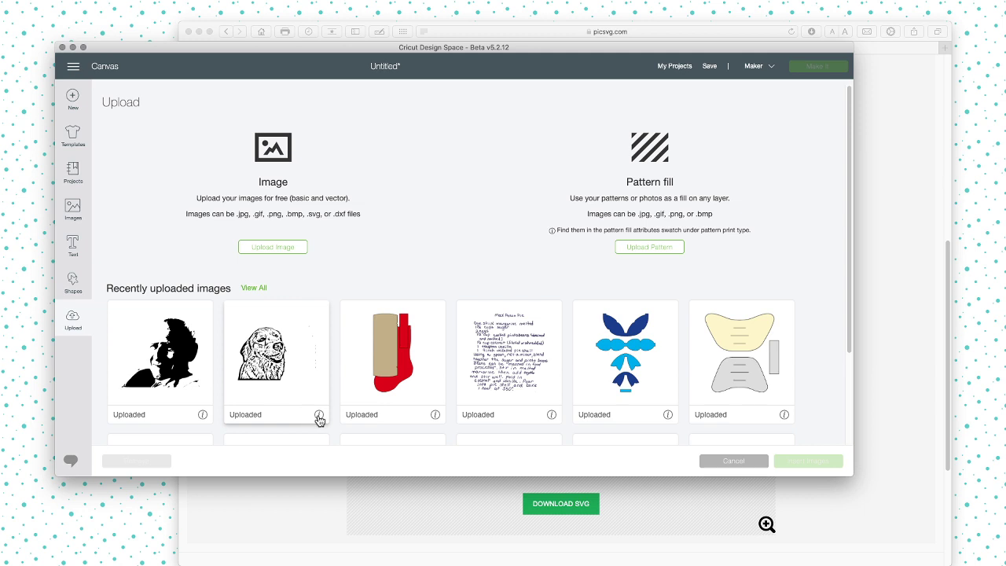
click(319, 414)
click(281, 357)
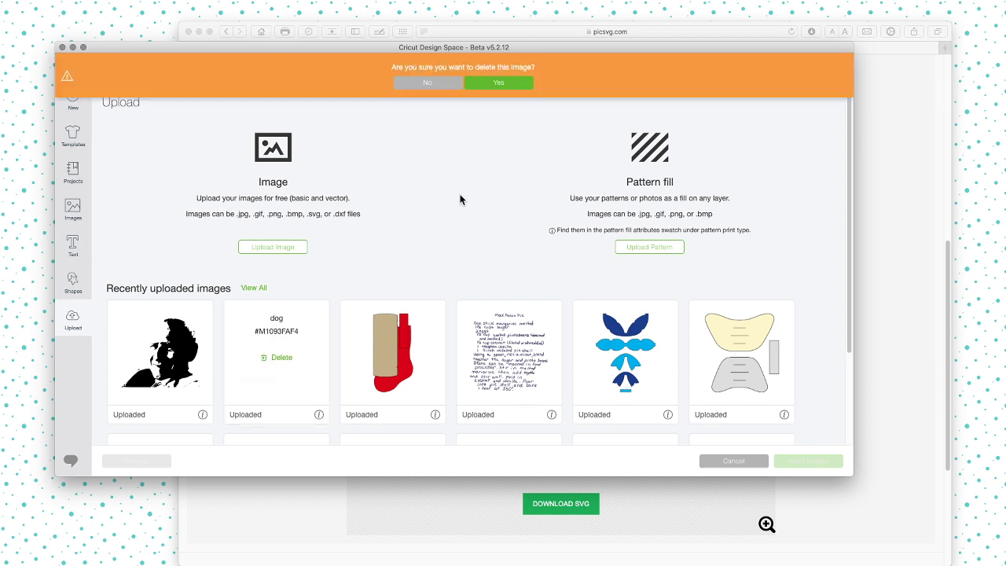
click(498, 82)
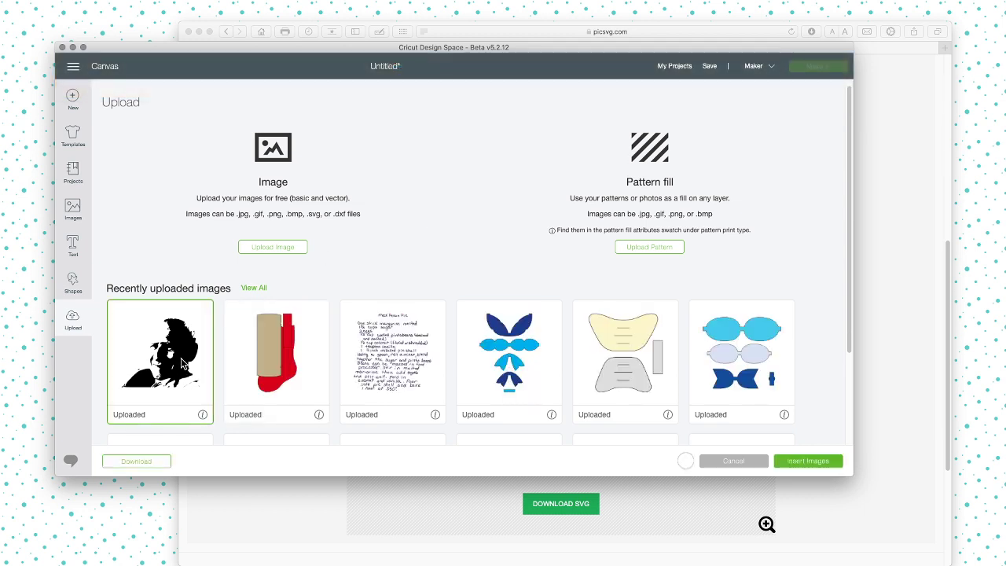
Delete the black portrait from the recently uploaded images, and start a new blank project.
click(202, 414)
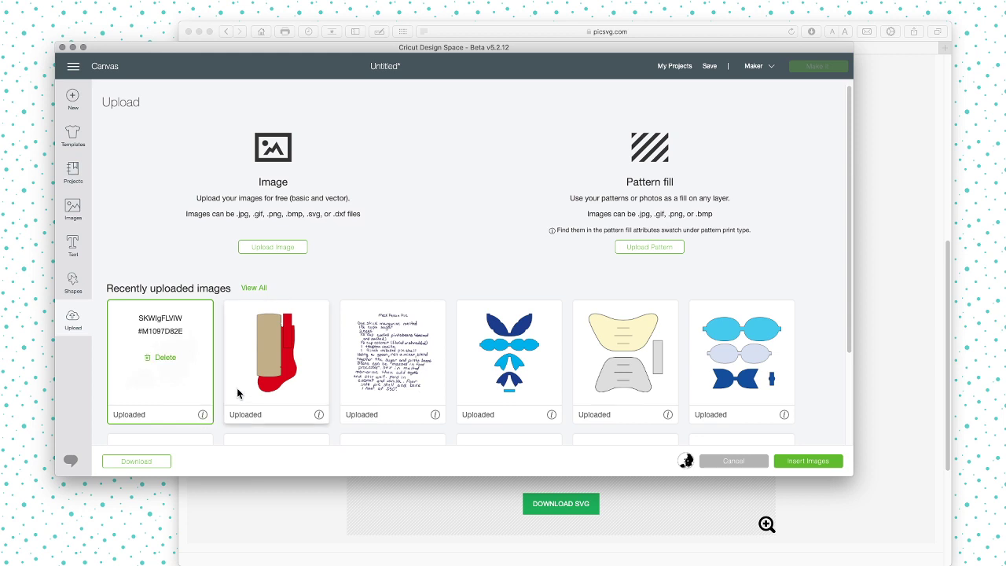
click(166, 359)
click(494, 82)
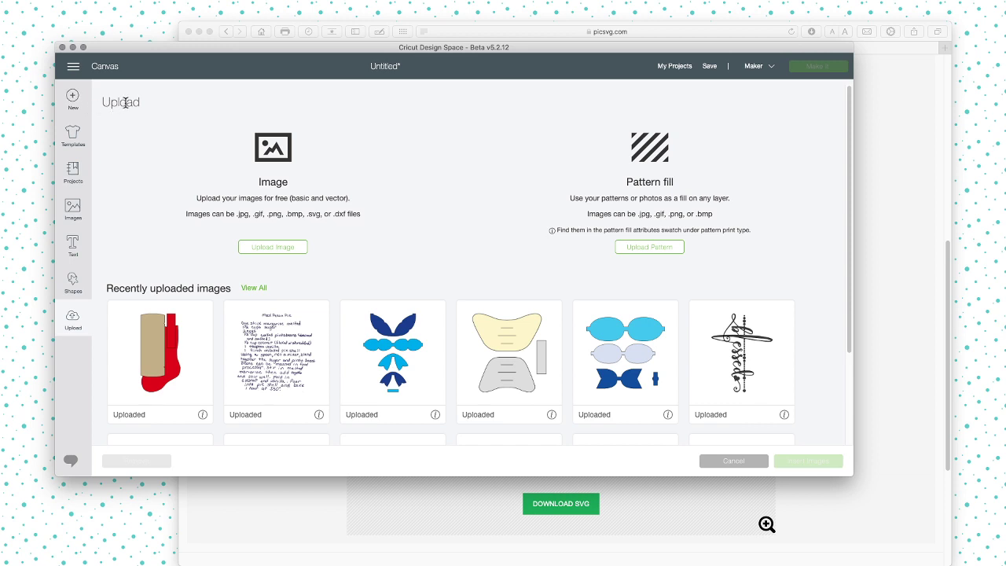
click(73, 99)
click(469, 83)
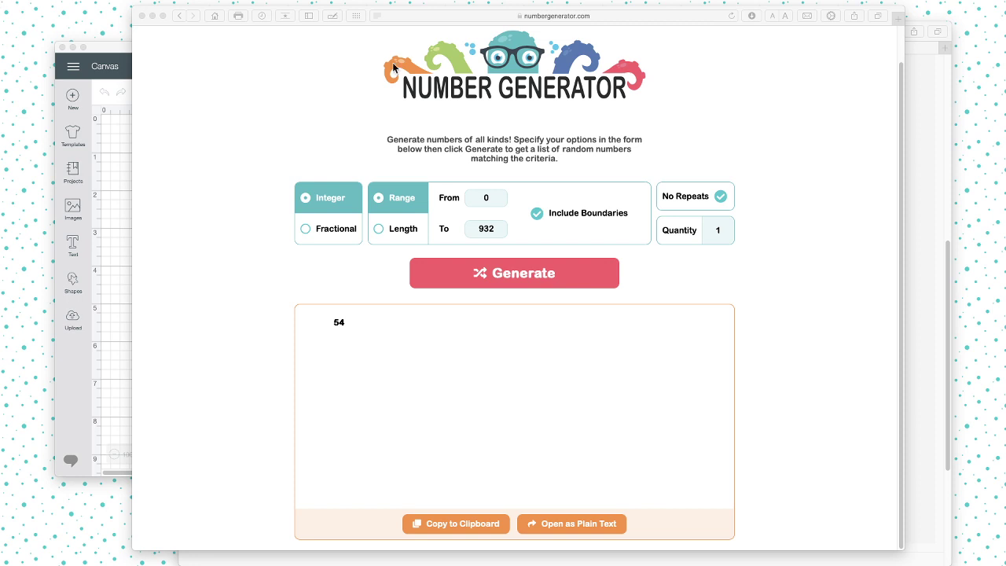
Switch to numbergenerator.com and generate one random integer in the range 0 to 932.
click(528, 275)
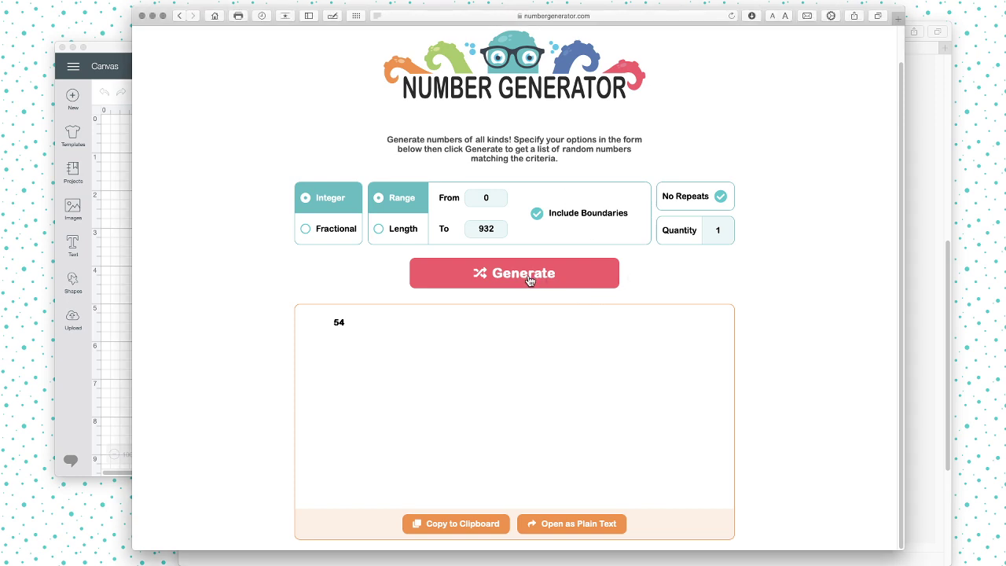
click(529, 281)
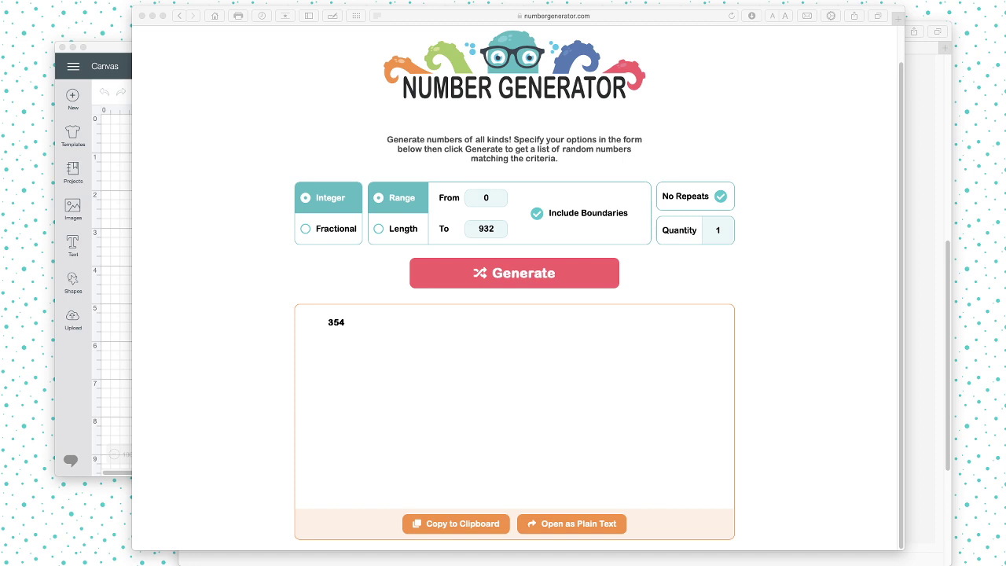
Switch to Preview, enlarge and reposition the window with the Christmas Craft Bundle screenshot, and inspect the banner with the magnifier.
key(super+Tab)
key(ctrl+Tab)
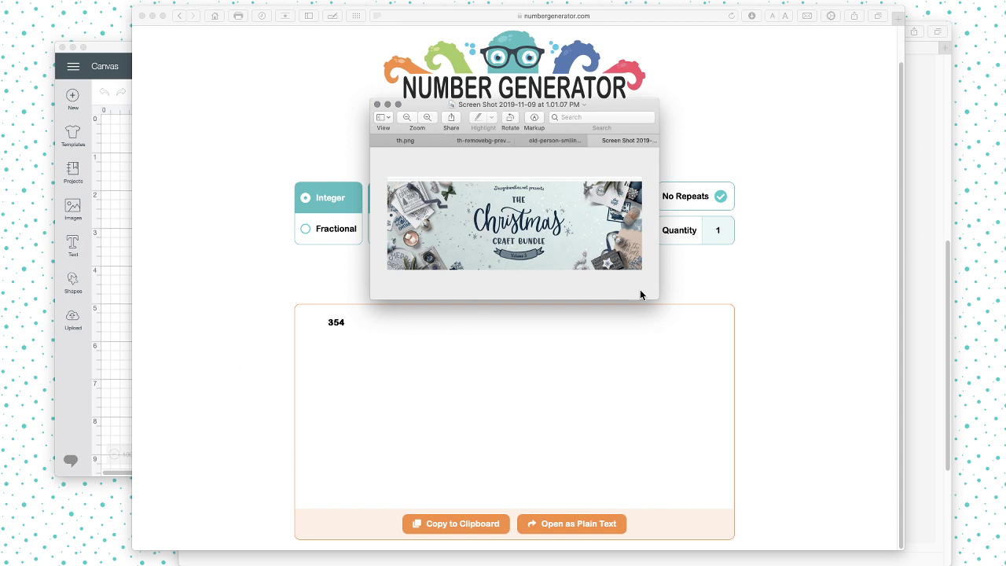
mouse_move(657, 299)
mouse_down()
mouse_move(716, 372)
mouse_move(873, 518)
mouse_up()
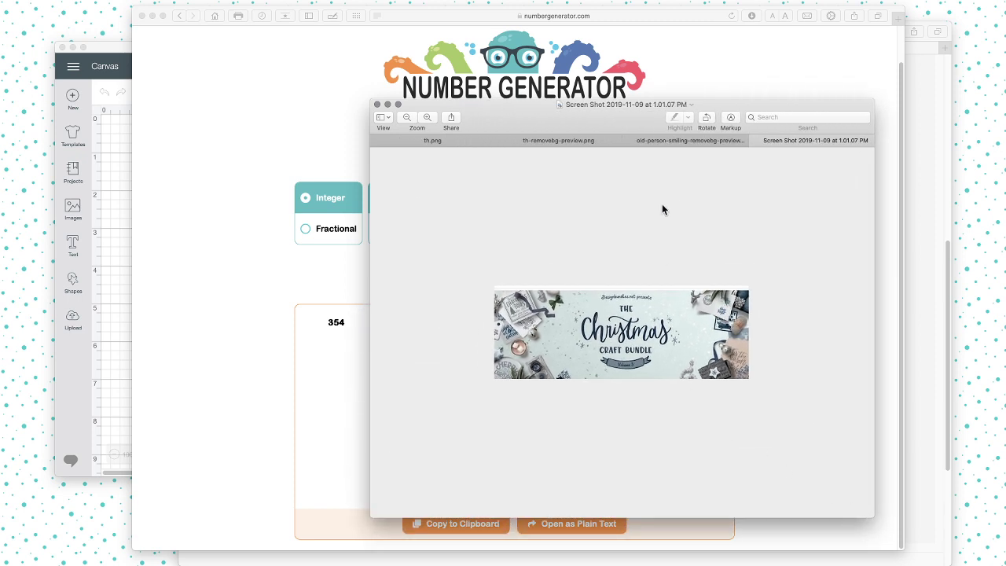
drag(661, 200, 524, 167)
click(649, 271)
drag(739, 105, 587, 57)
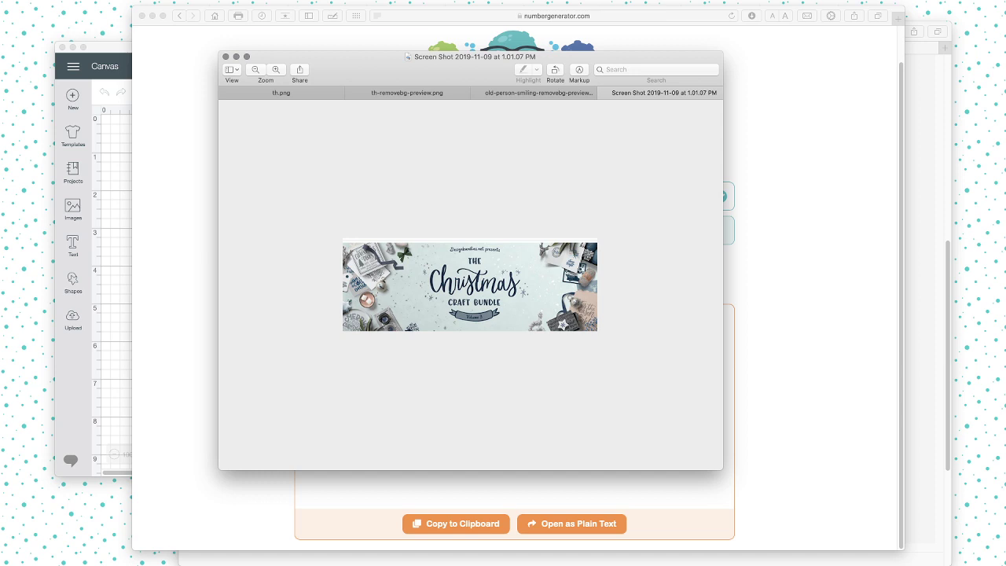
key(grave)
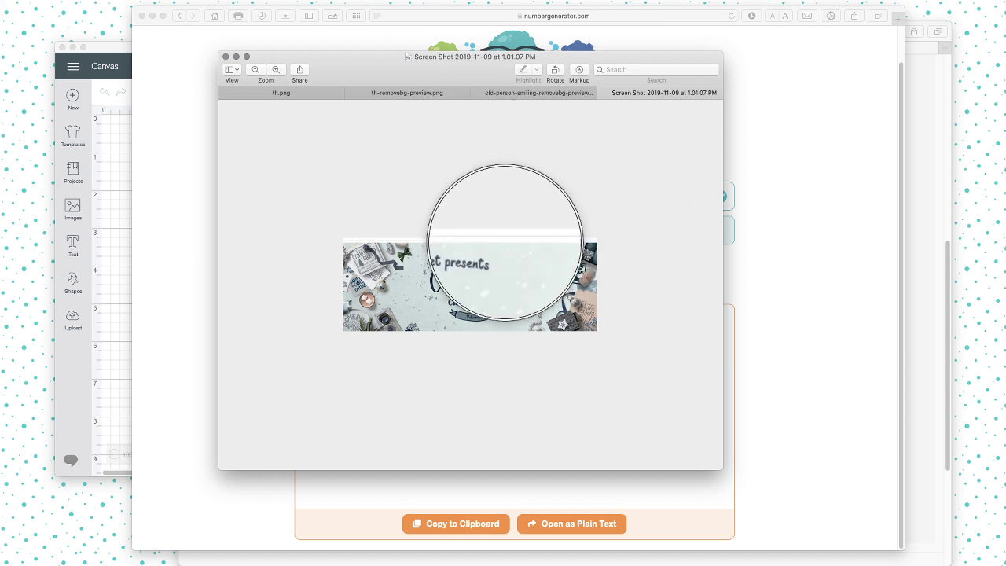